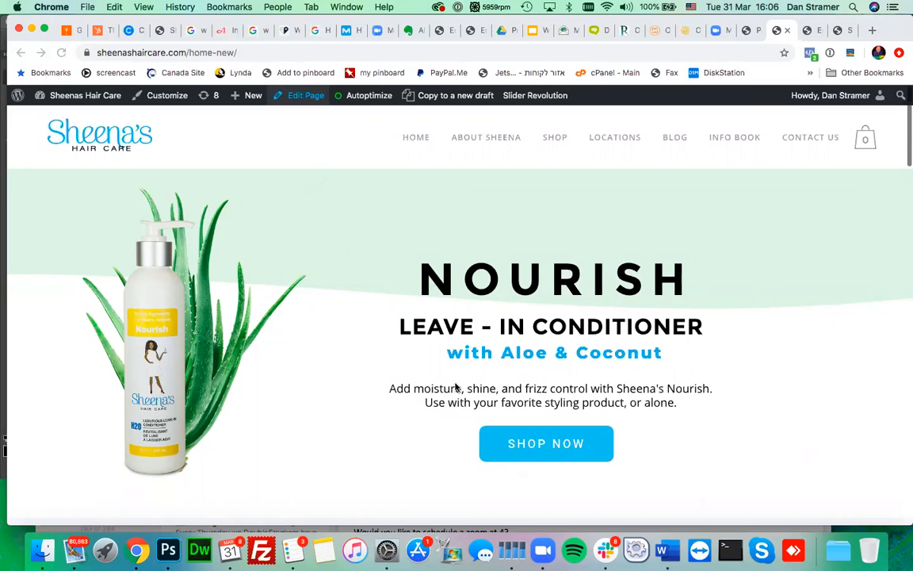
- Review the live Nourish Leave-In Conditioner hero banner, then switch to the homepage editor
scroll(455, 386, "up", 1)
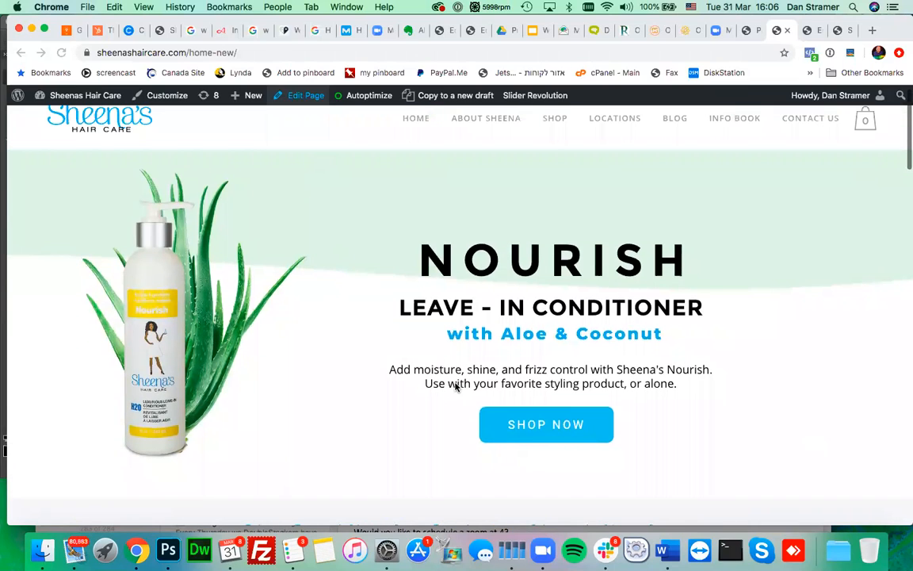
scroll(455, 386, "down", 2)
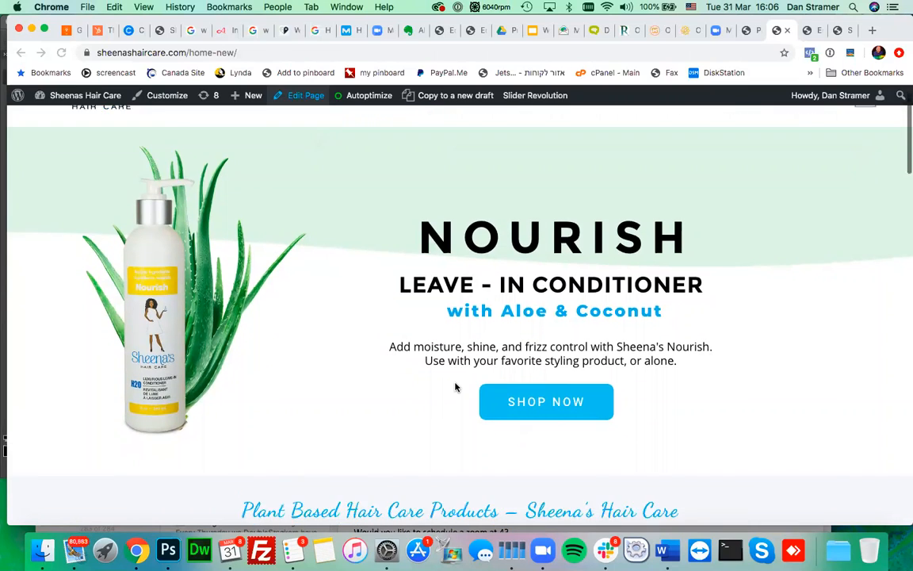
scroll(456, 387, "up", 1)
scroll(456, 387, "up", 1)
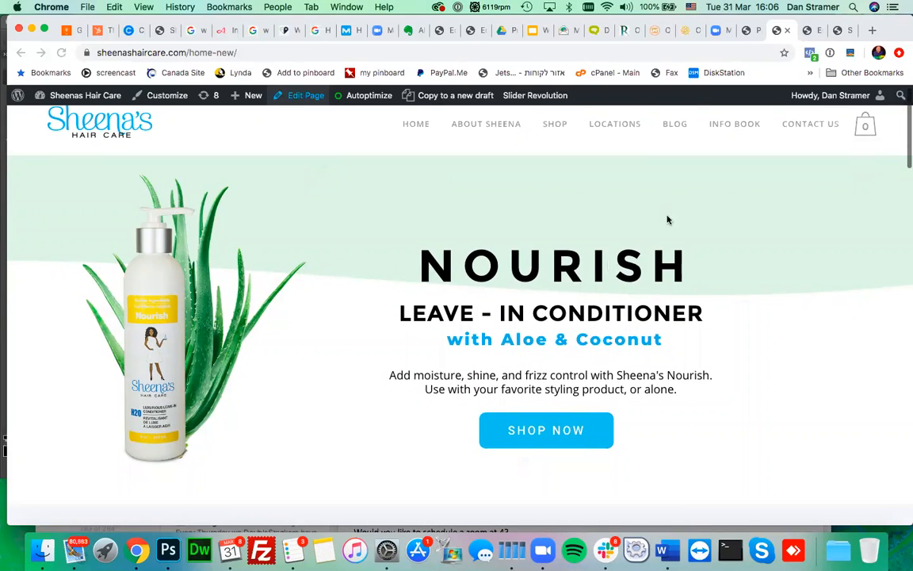
left_click(806, 32)
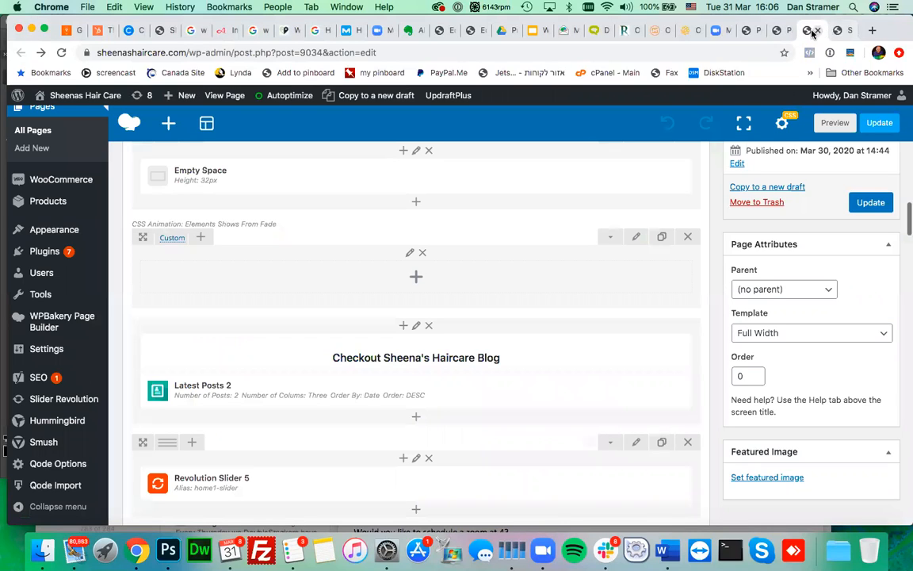
- Switch to the Slider Revolution tab and scroll through the slider editing page
left_click(837, 31)
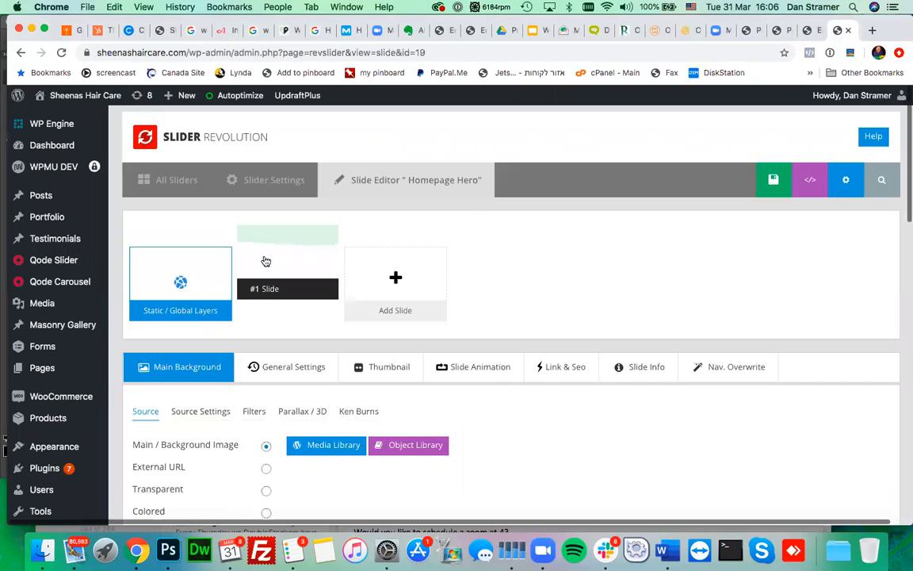
scroll(98, 342, "down", 2)
scroll(100, 342, "down", 3)
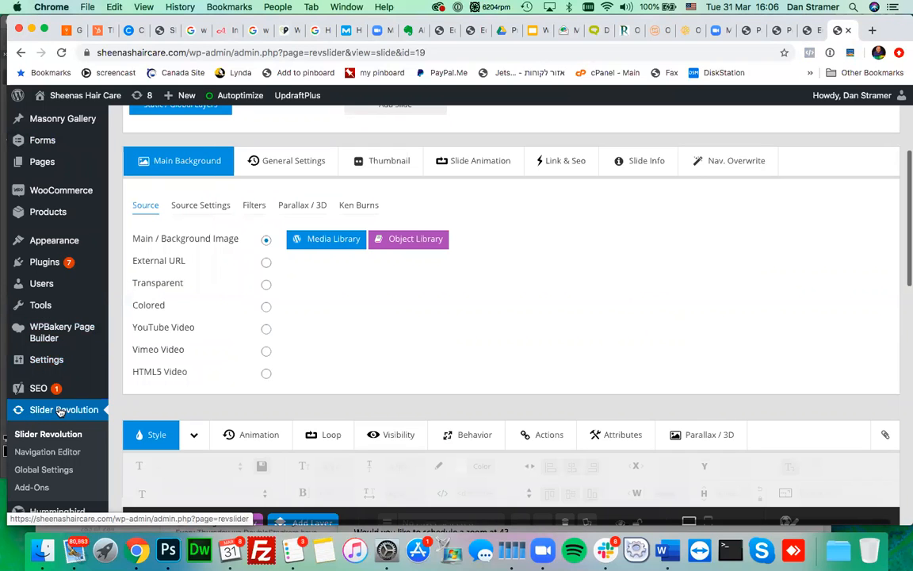
scroll(408, 352, "up", 1)
scroll(407, 352, "down", 2)
scroll(401, 372, "up", 4)
scroll(111, 387, "down", 3)
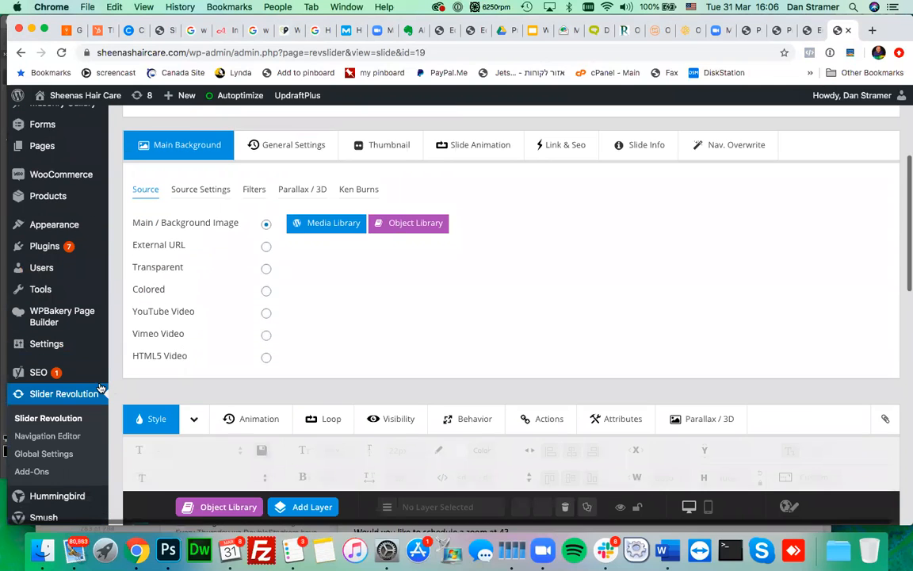
- Return to the sliders overview showing home1-slider, productslider and Homepage Hero
left_click(64, 394)
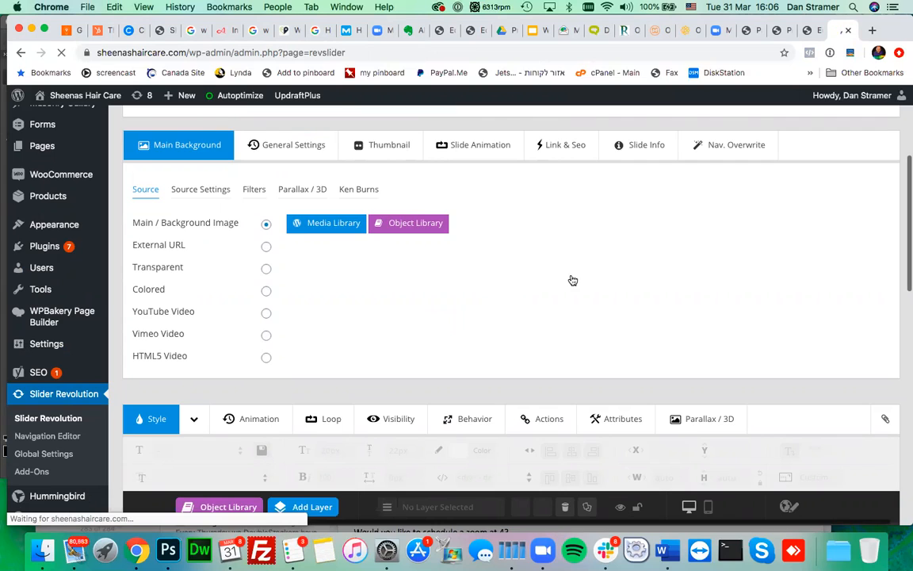
scroll(571, 279, "down", 5)
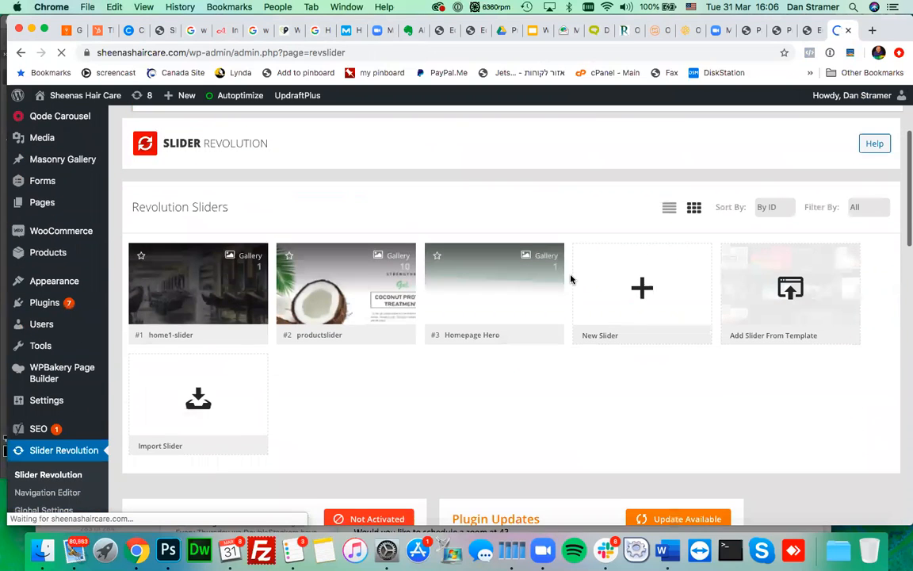
scroll(717, 231, "down", 4)
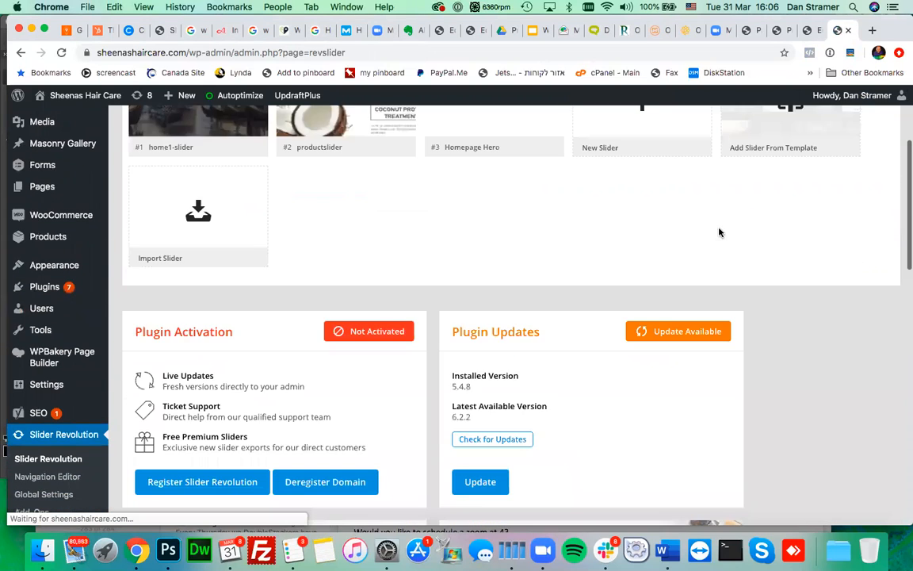
scroll(616, 244, "up", 3)
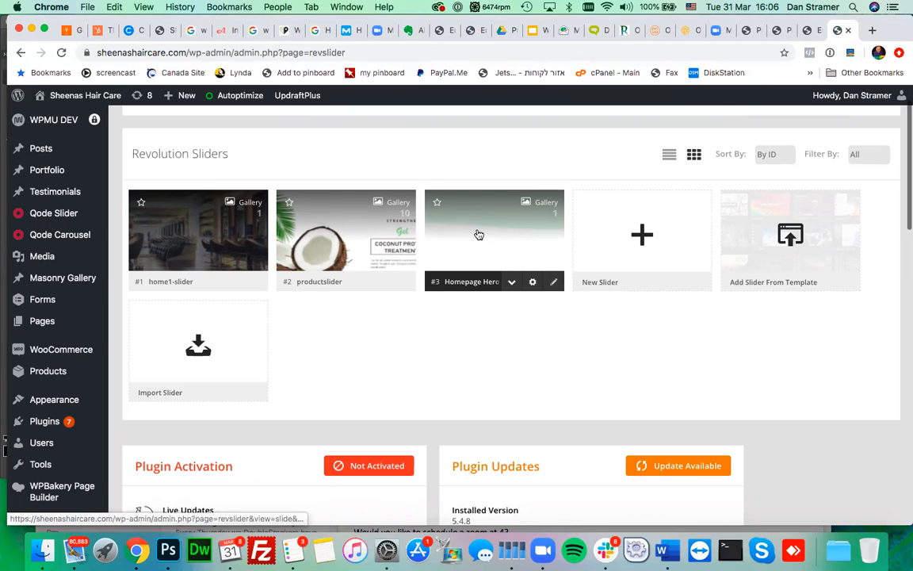
- Edit the Homepage Hero slider and scroll down to the NOURISH slide canvas
left_click(555, 284)
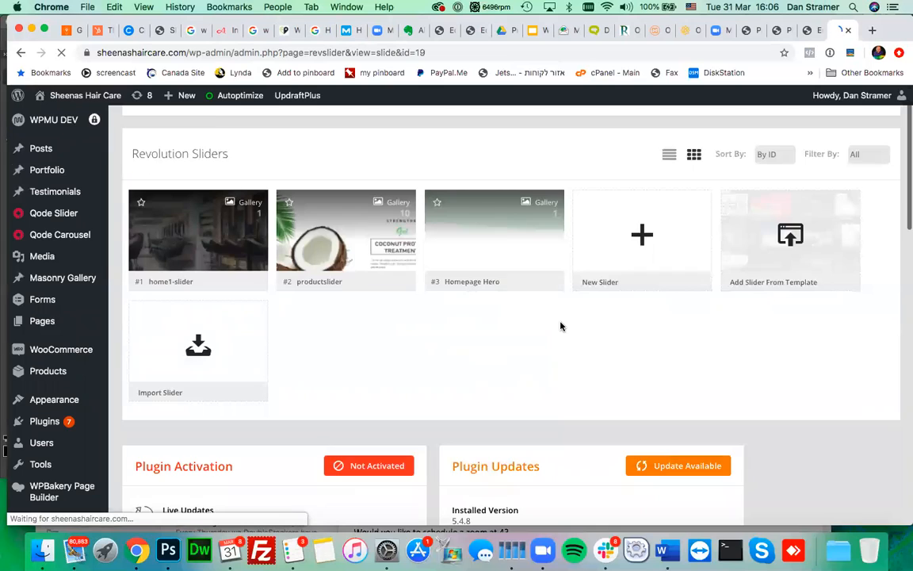
scroll(561, 326, "down", 3)
scroll(560, 326, "down", 3)
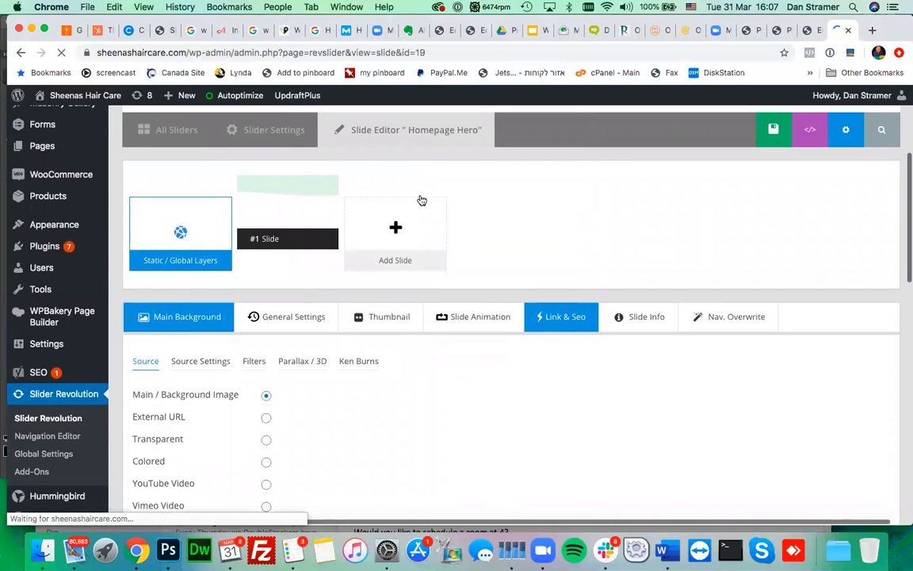
scroll(572, 228, "down", 5)
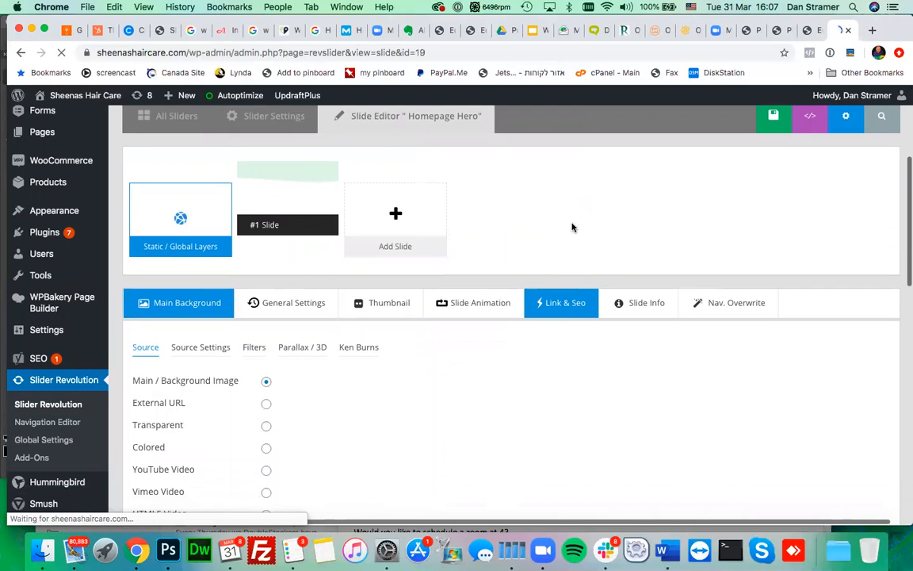
scroll(572, 229, "up", 1)
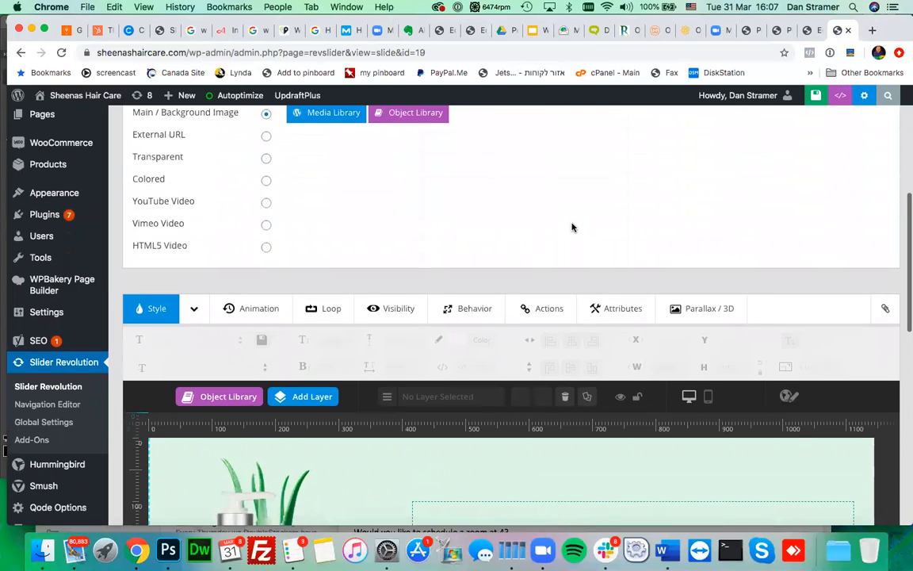
scroll(572, 228, "down", 3)
scroll(572, 228, "down", 2)
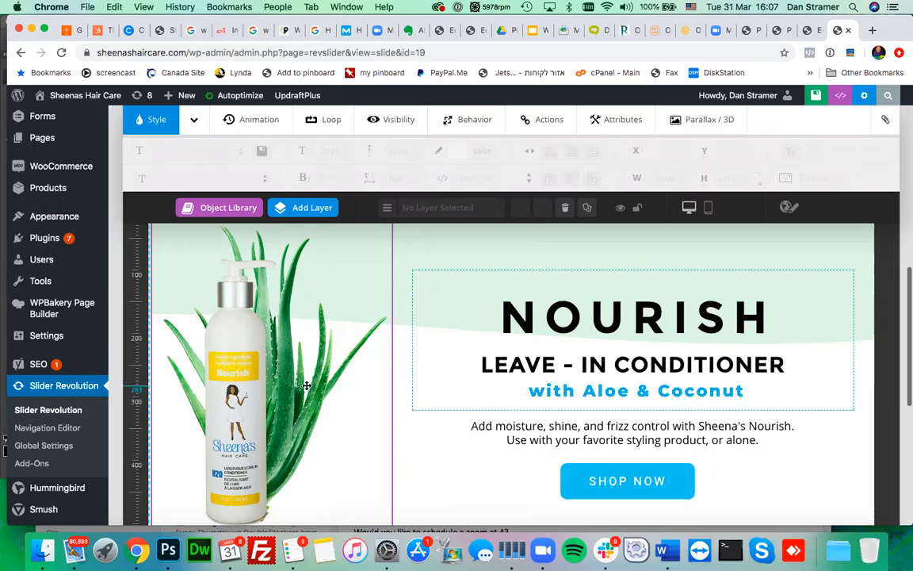
- Select the bottle image, then enter the headline group and select its text lines
scroll(306, 385, "down", 3)
scroll(306, 385, "up", 2)
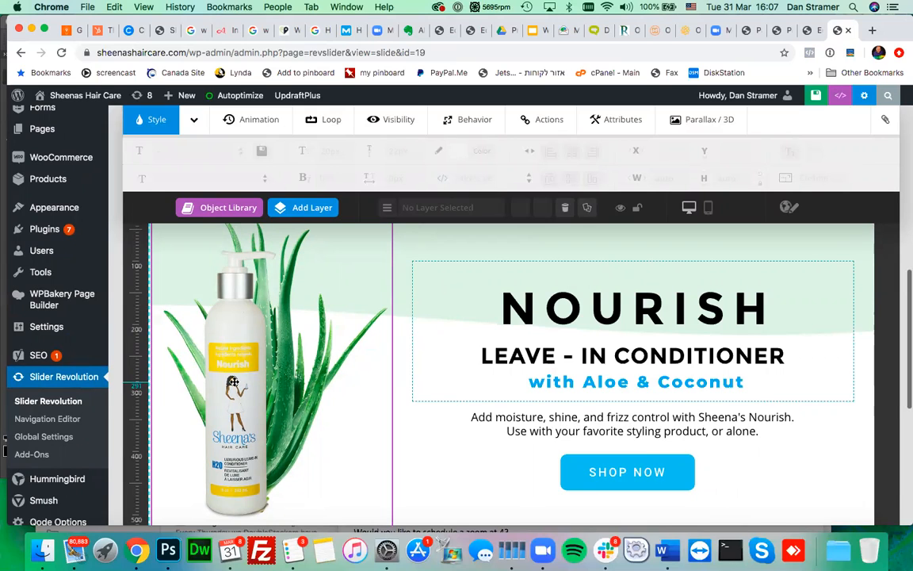
left_click(238, 349)
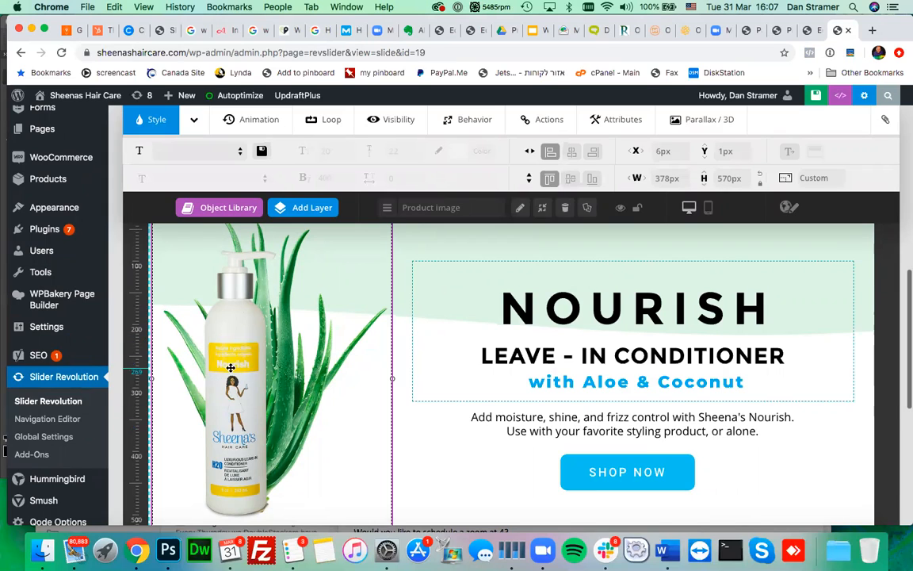
mouse_move(424, 314)
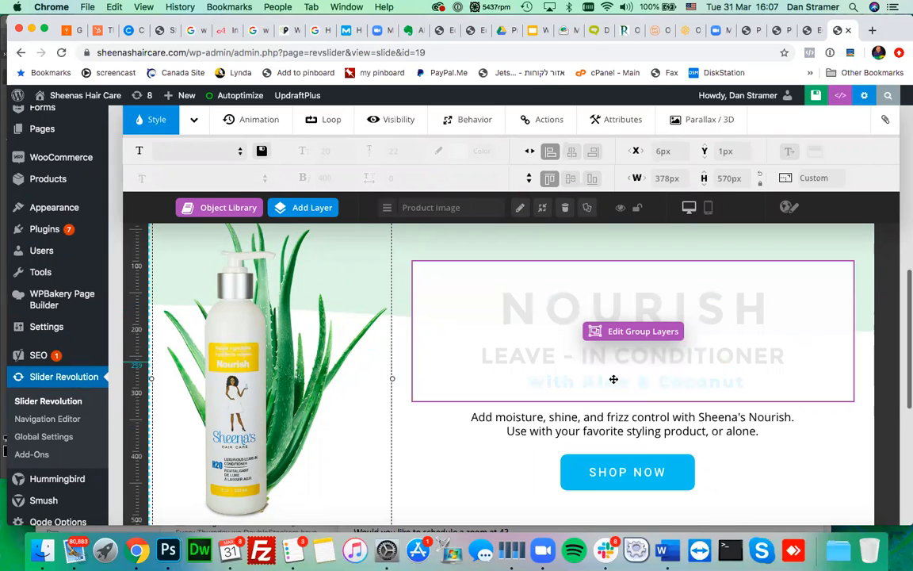
double_click(511, 316)
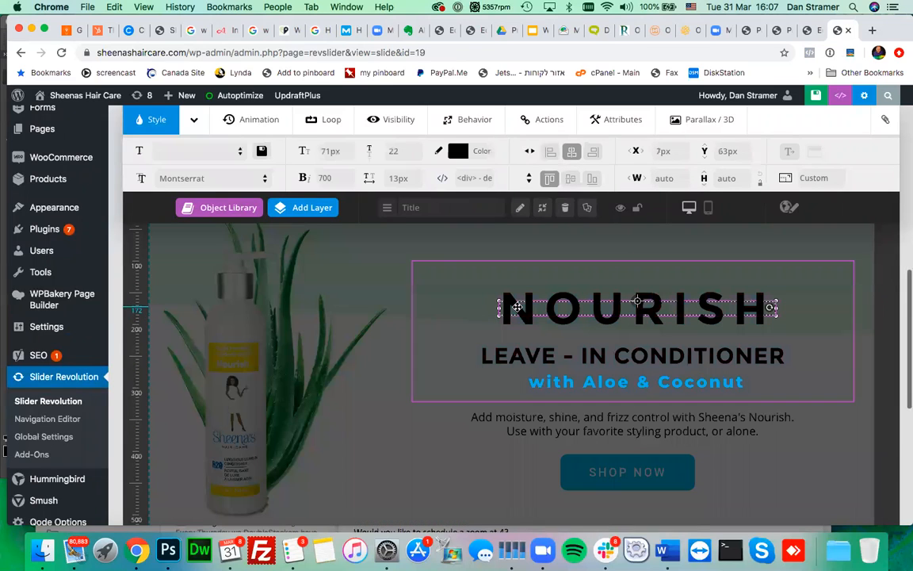
left_click(488, 352)
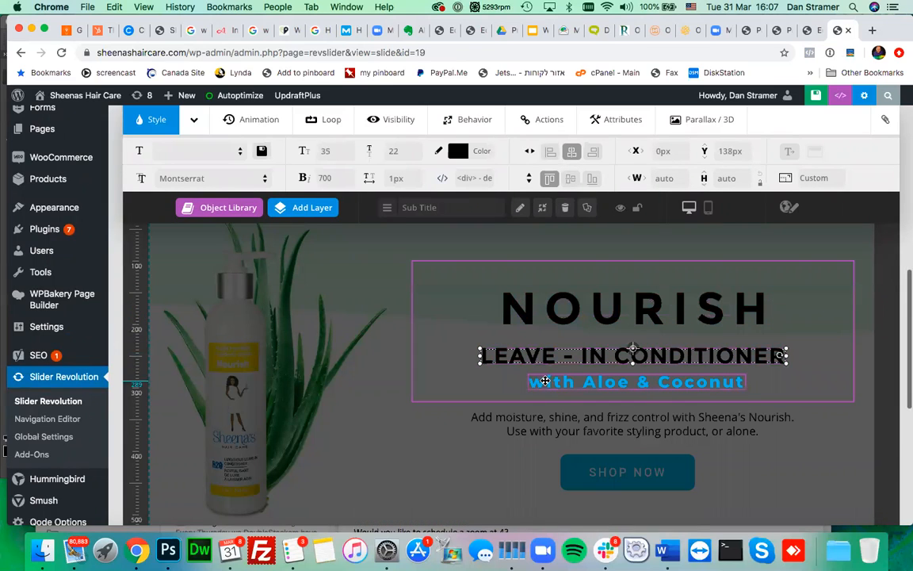
left_click(545, 382)
- Retype the O in the NOURISH title and confirm, so it still reads NOURISH
double_click(539, 315)
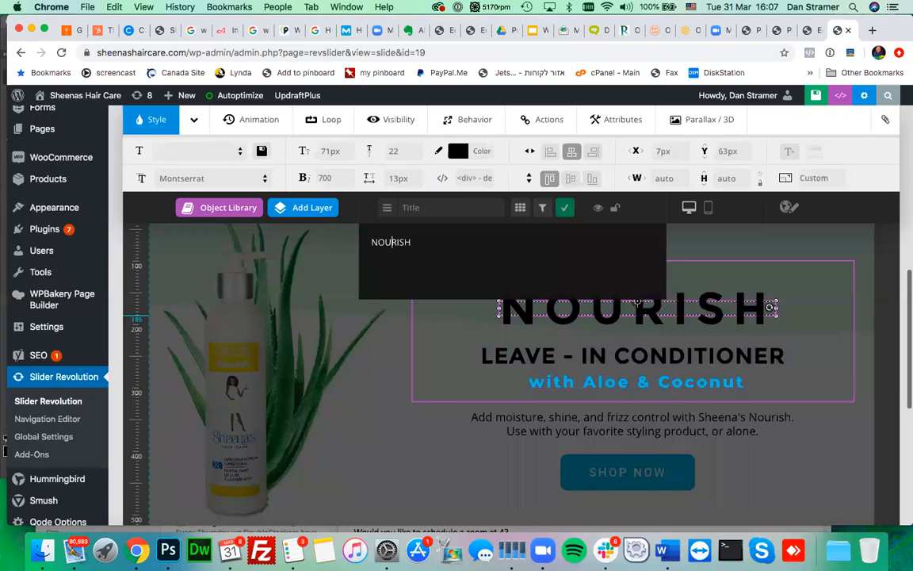
key("BackSpace")
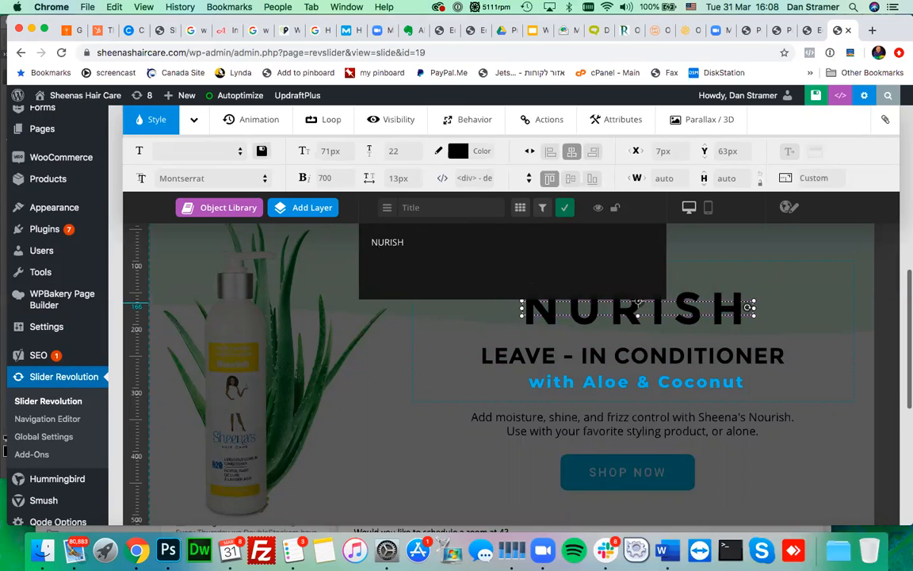
type("O")
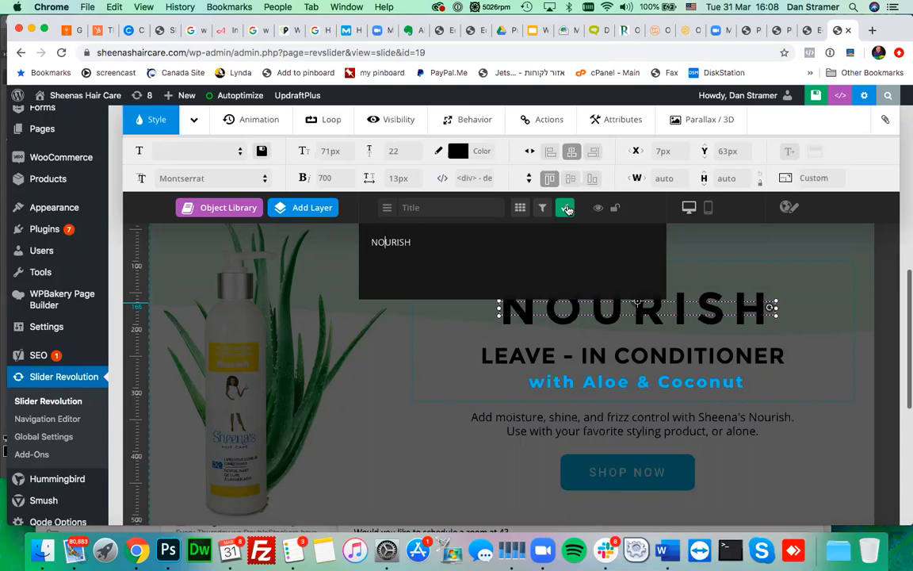
left_click(565, 209)
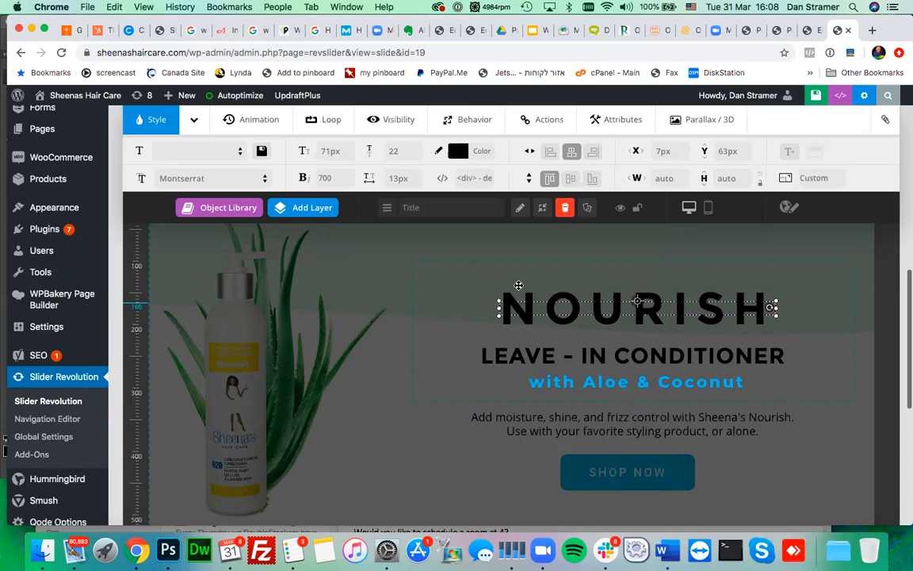
scroll(382, 430, "down", 2)
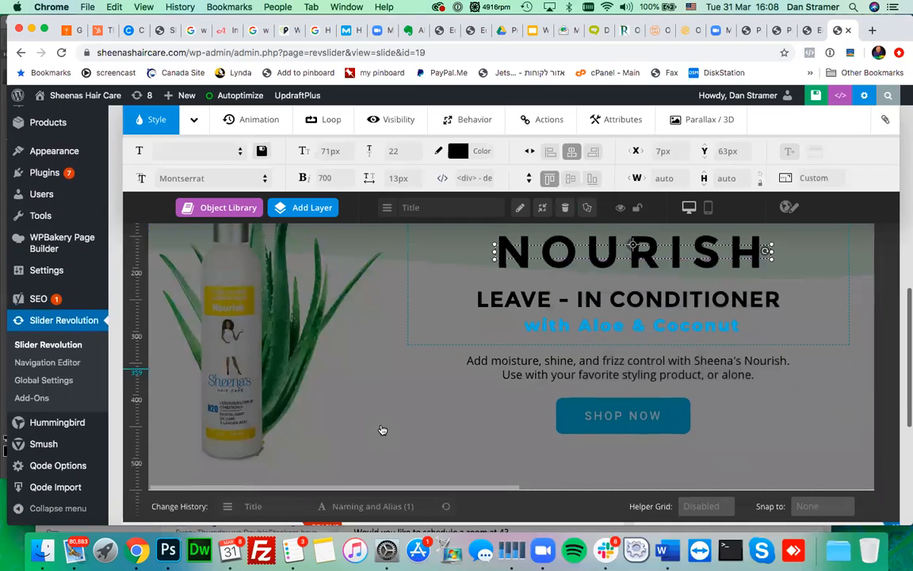
- Touch up the word 'favorite' in the description text, then select the SHOP NOW button
left_click(508, 365)
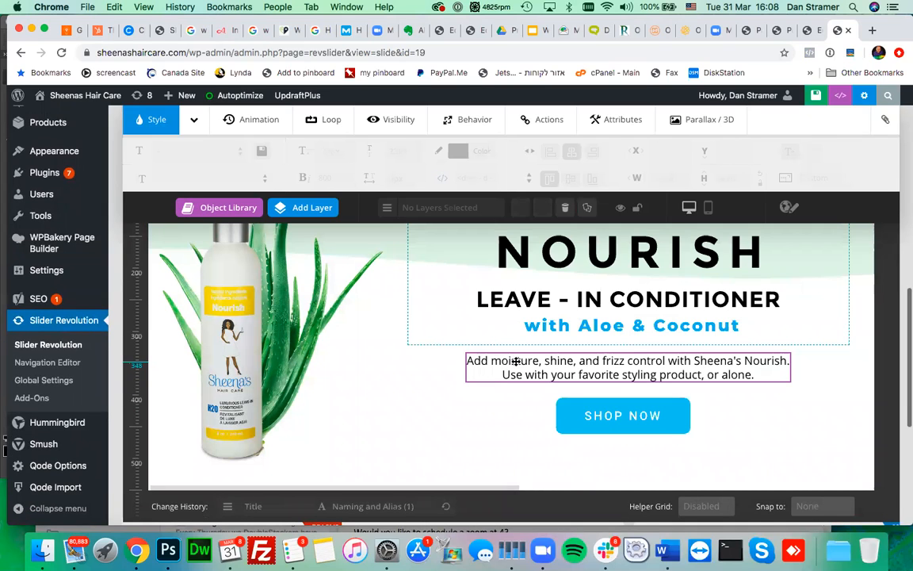
double_click(516, 361)
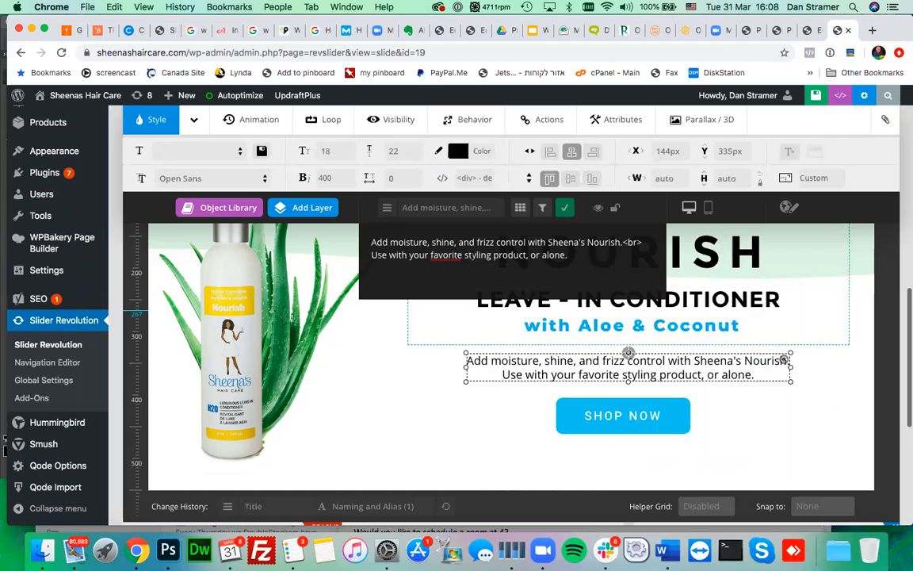
left_click(441, 254)
type("u")
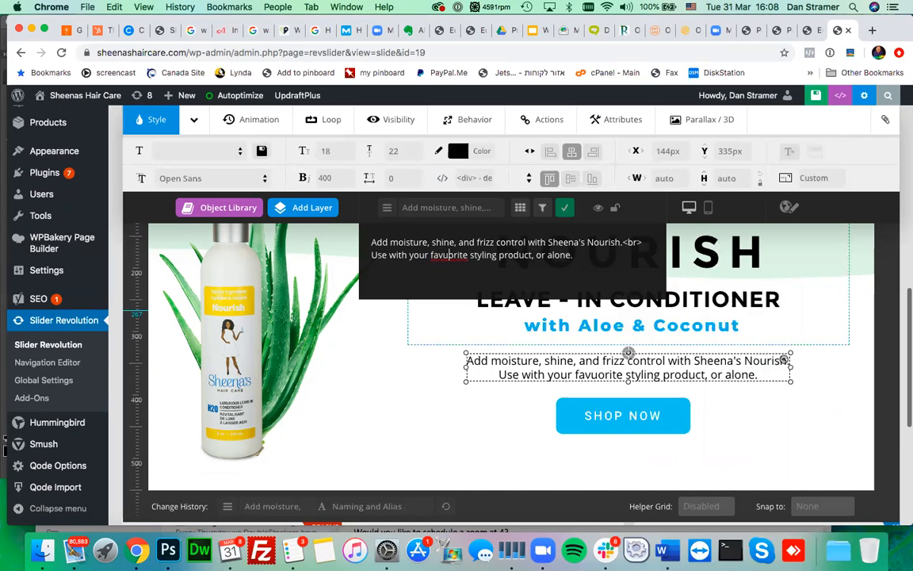
key("BackSpace")
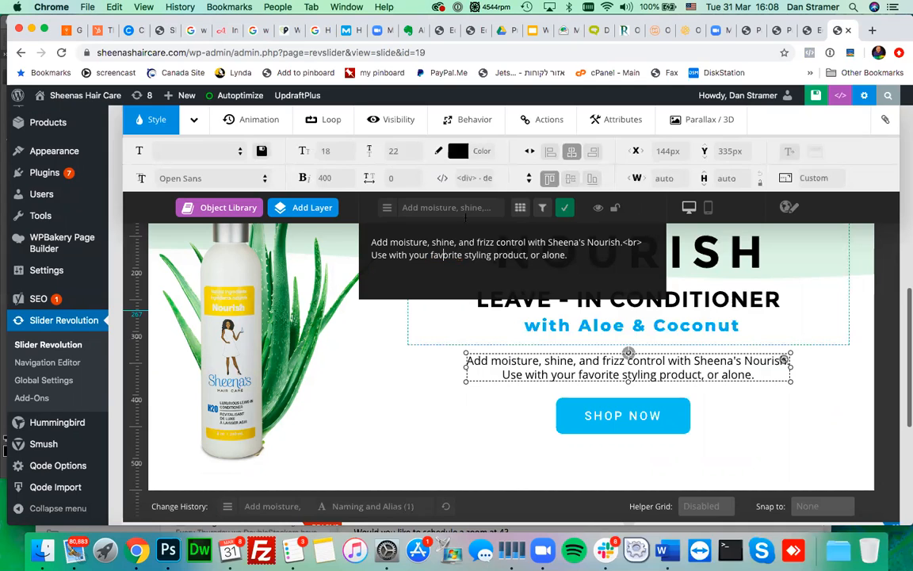
left_click(564, 207)
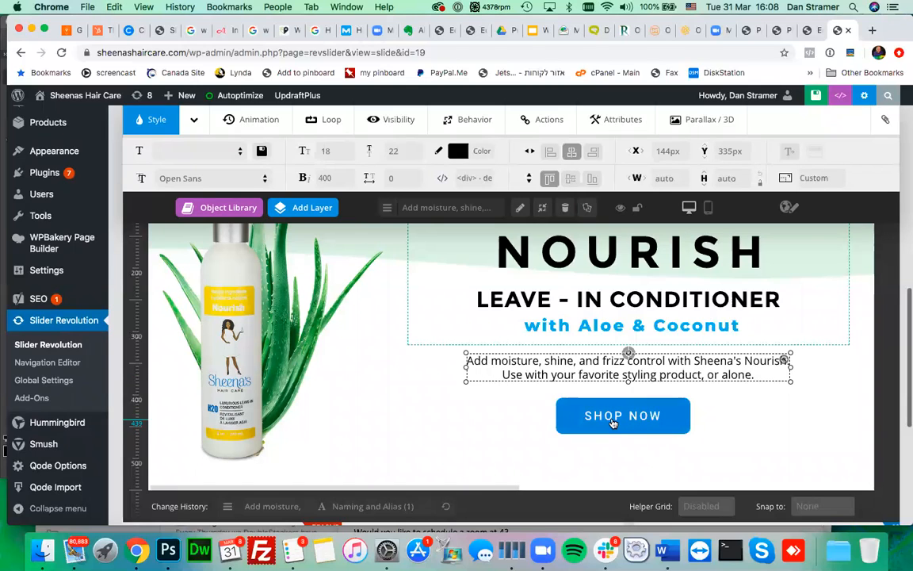
left_click(612, 423)
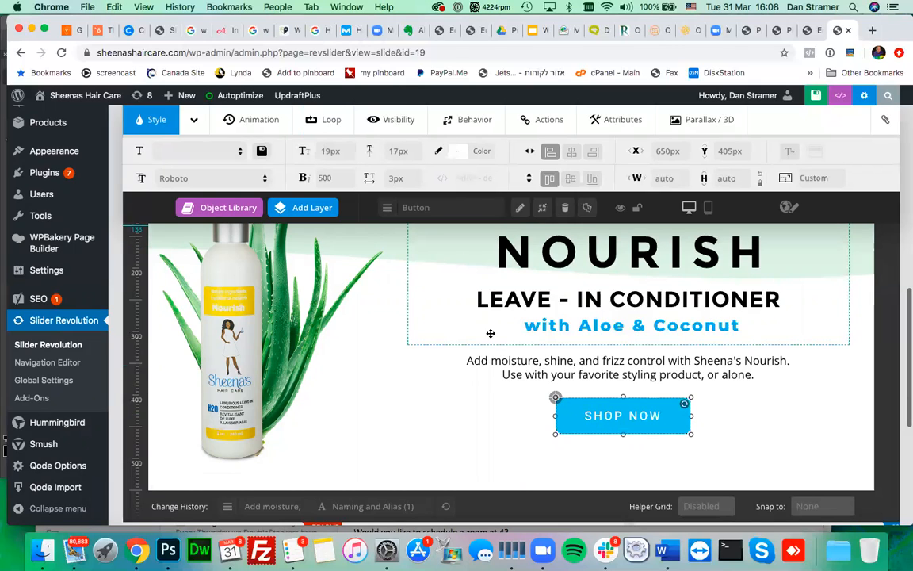
double_click(602, 421)
left_click_drag(397, 242, 365, 242)
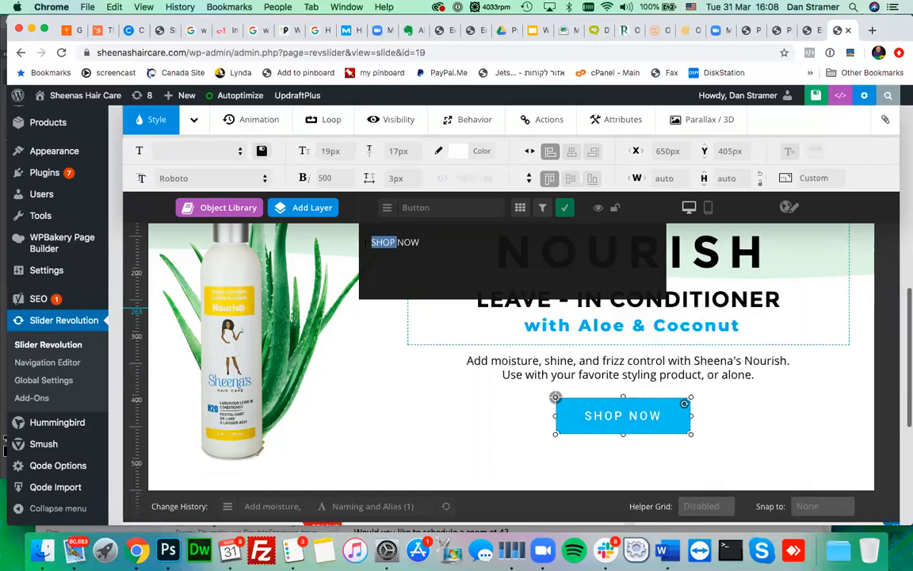
type("LeNOW")
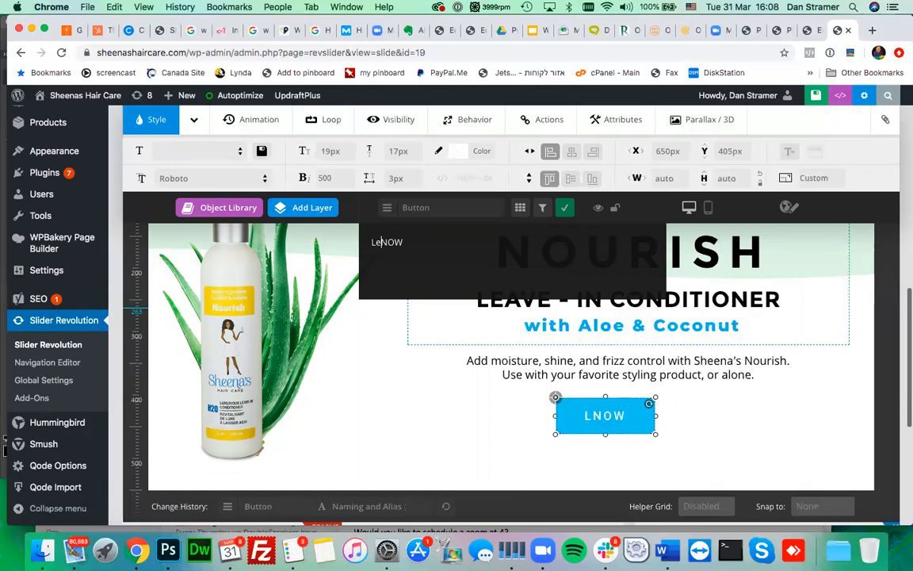
type("EARN MORE")
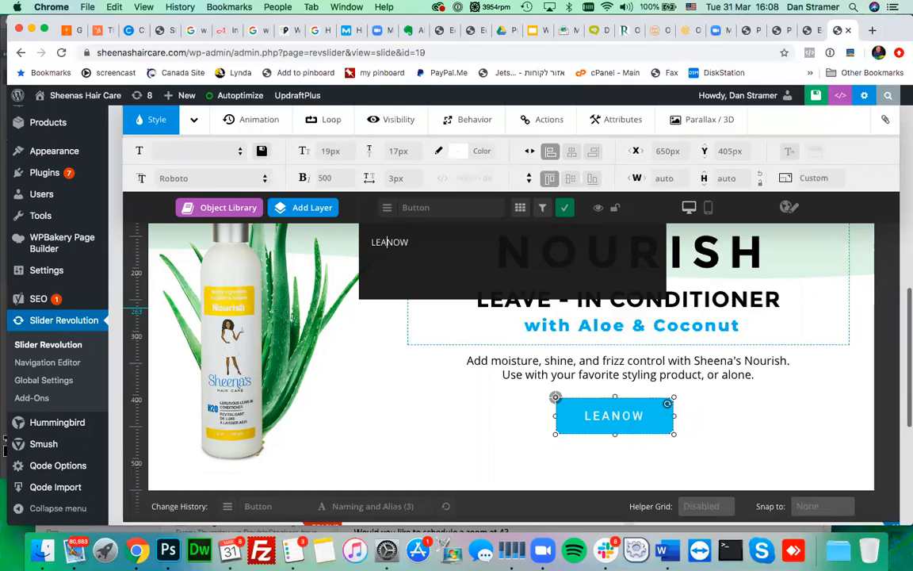
key("Delete")
key("Delete")
key("Delete")
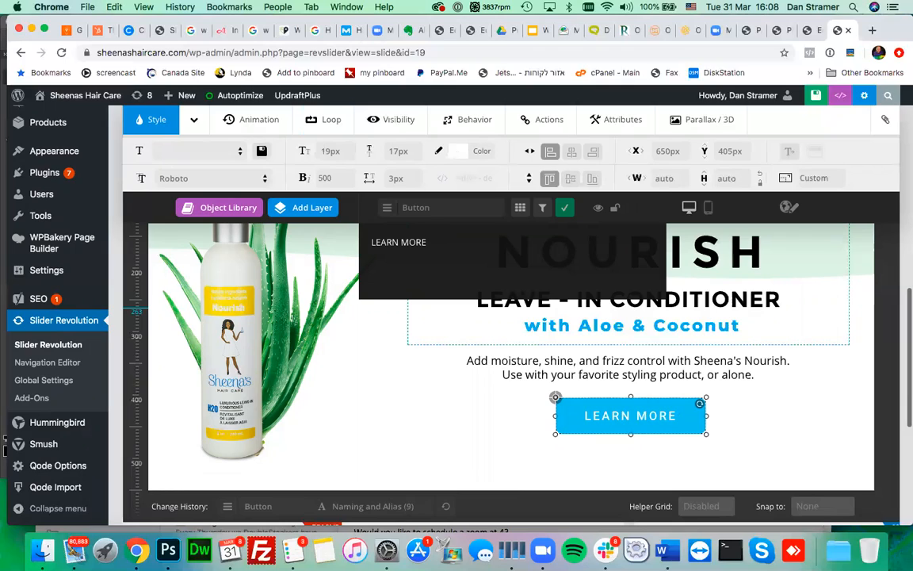
left_click_drag(428, 243, 364, 245)
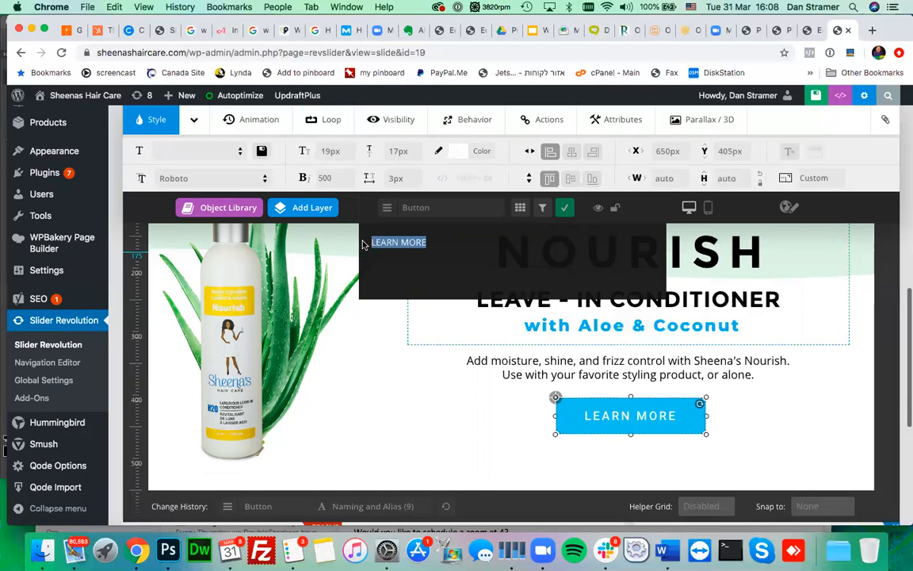
key("BackSpace")
type("SHOP")
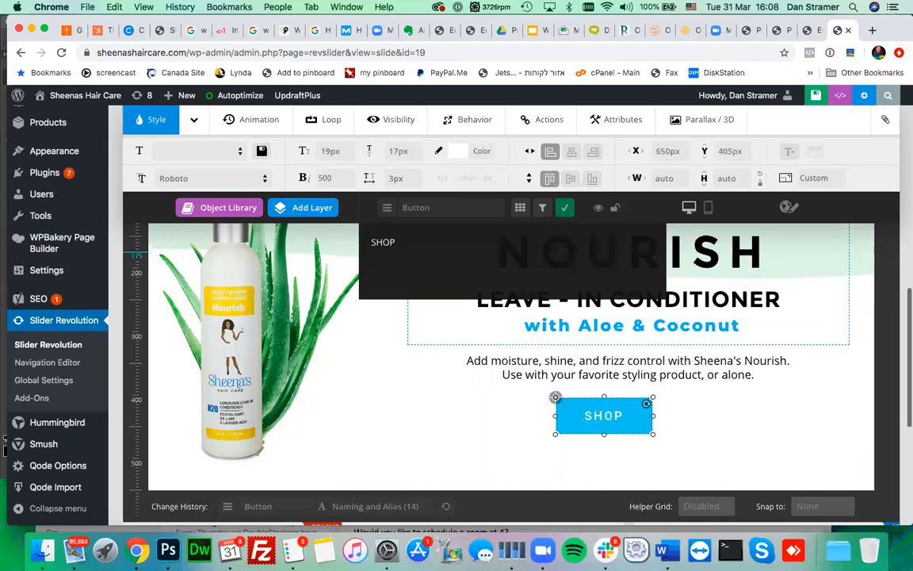
type(" NOW")
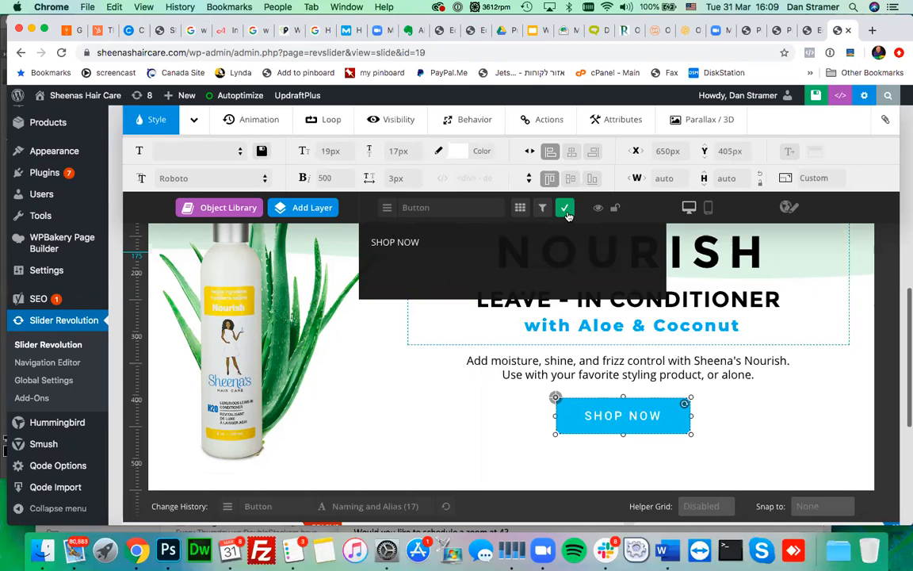
left_click(566, 210)
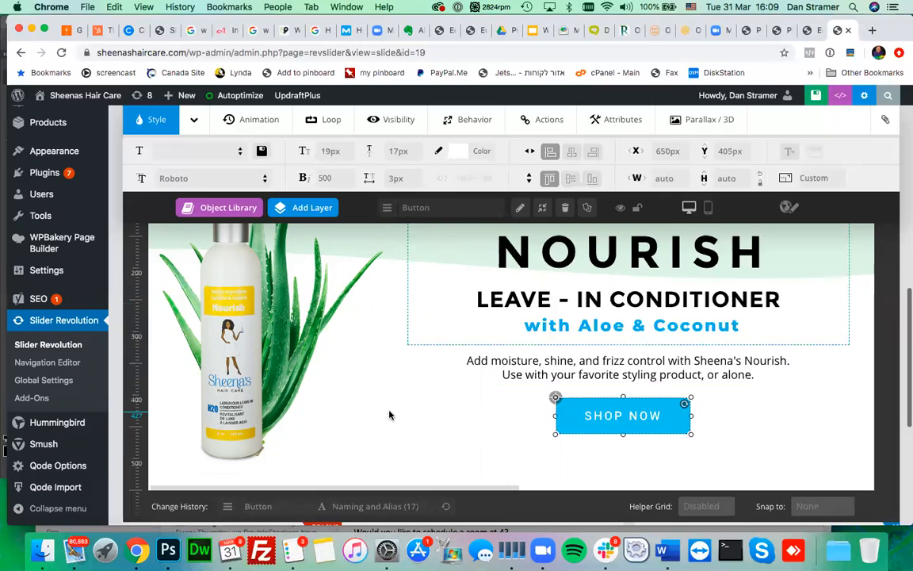
scroll(389, 414, "up", 2)
scroll(389, 414, "up", 5)
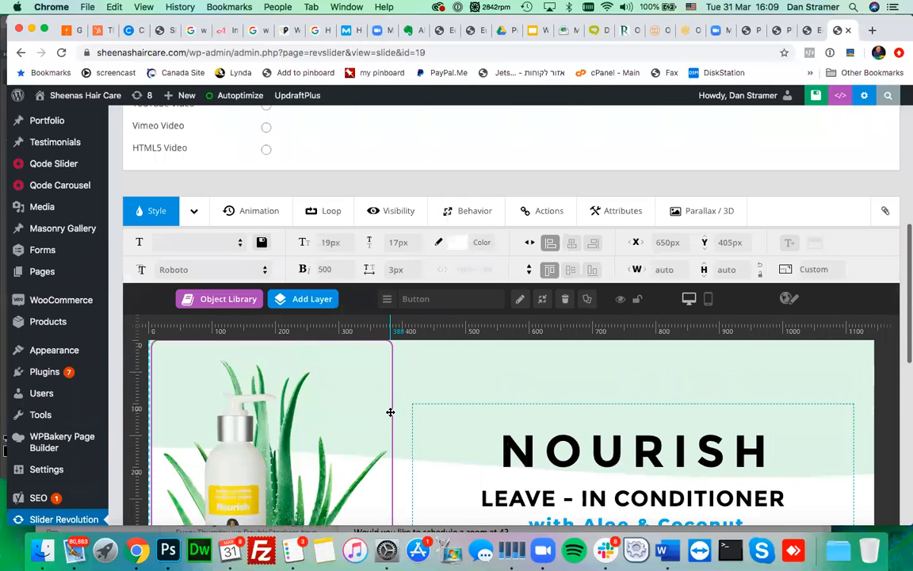
scroll(390, 412, "down", 5)
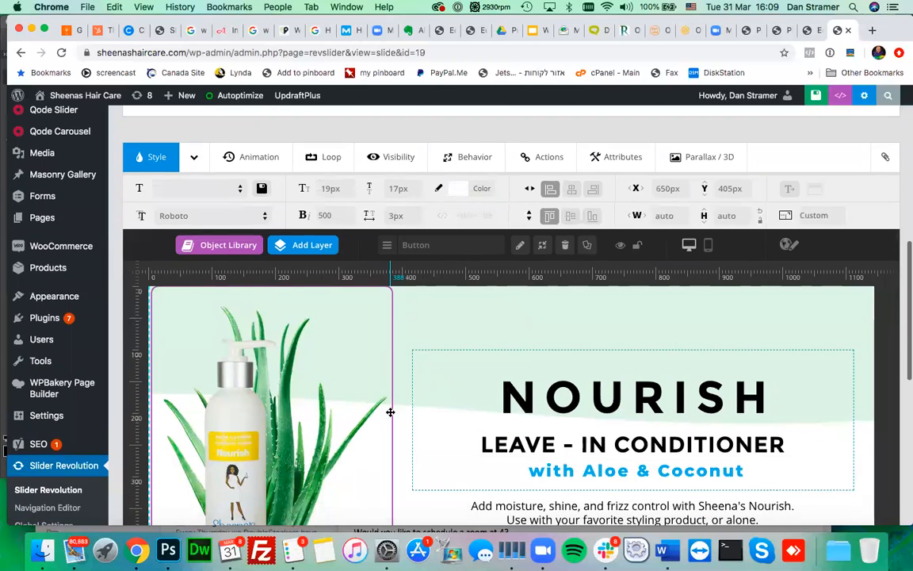
scroll(389, 414, "up", 4)
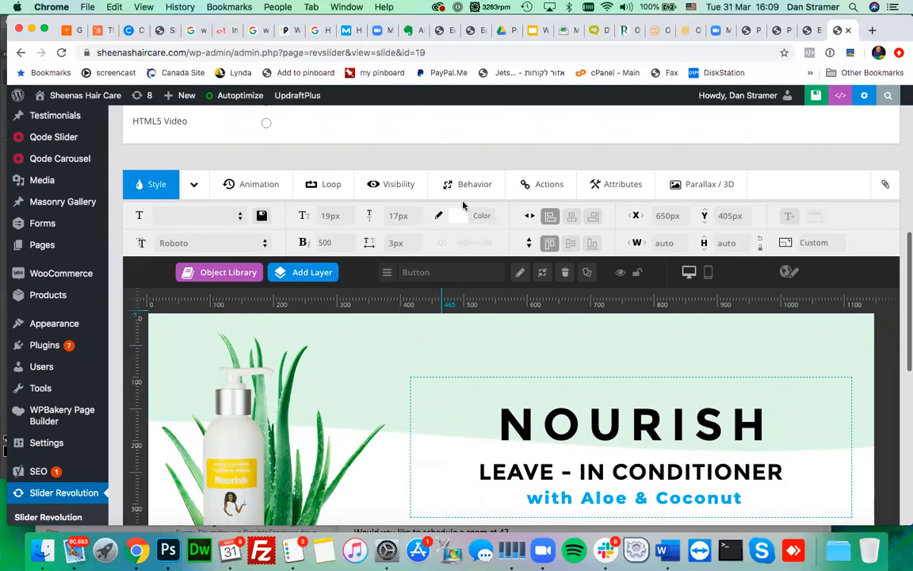
scroll(464, 206, "up", 6)
scroll(464, 206, "up", 5)
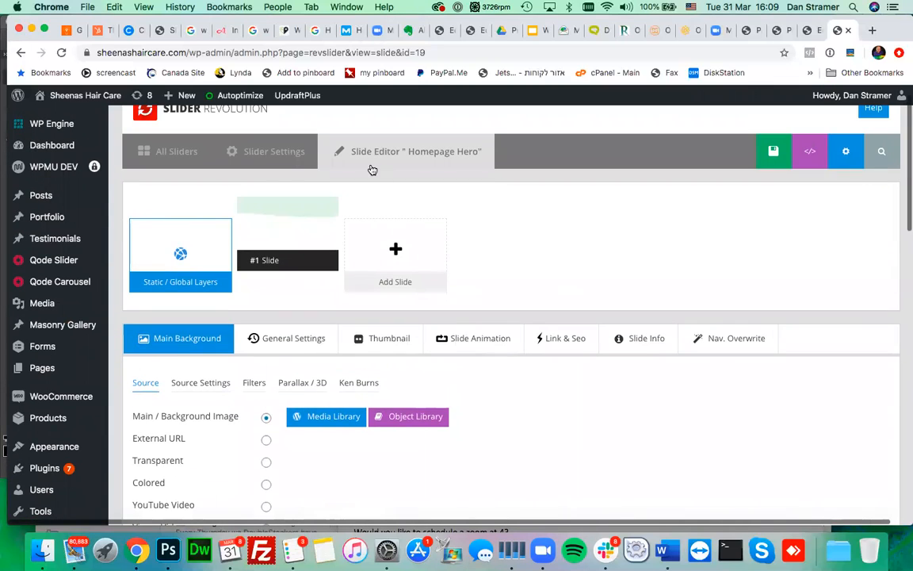
- Leave the slide editor for Homepage Hero's Slider Settings and review its Default Slider source
left_click(260, 157)
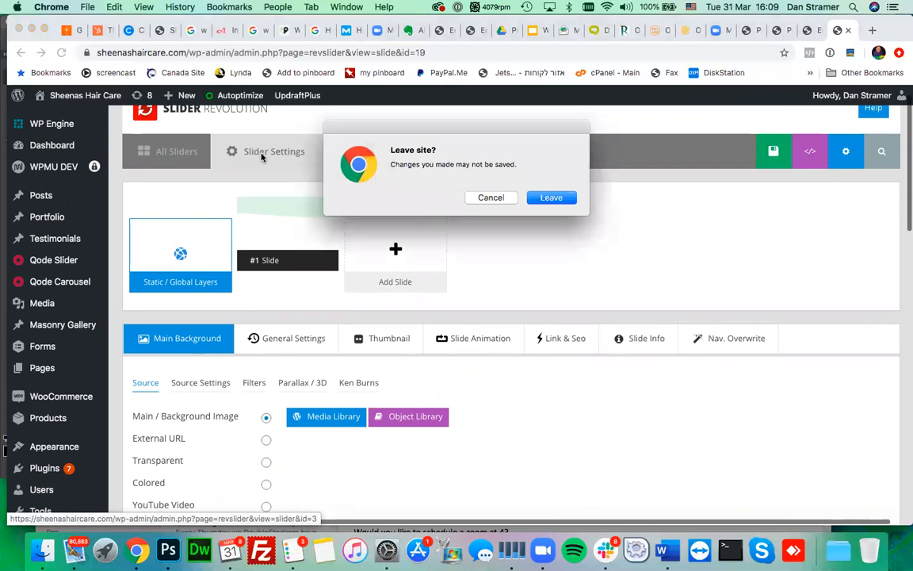
left_click(552, 198)
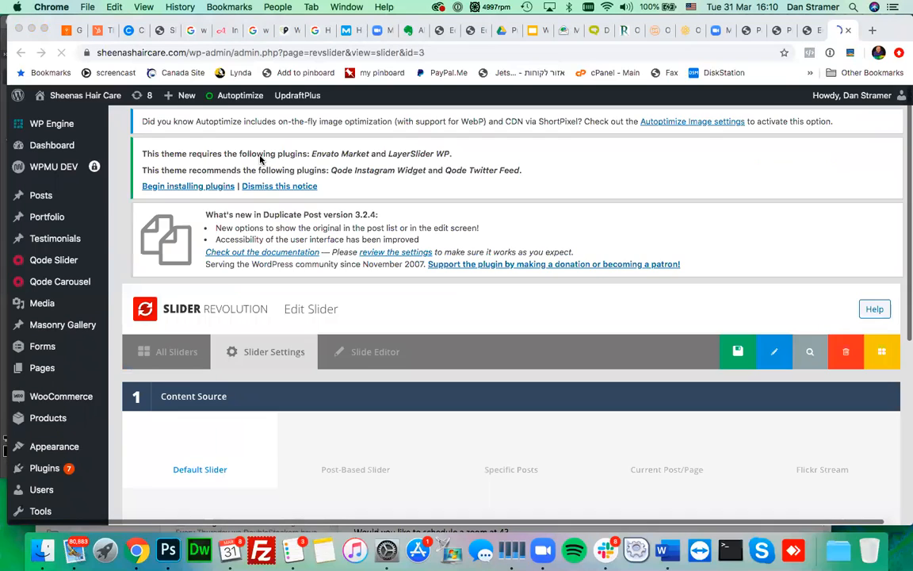
scroll(440, 306, "down", 5)
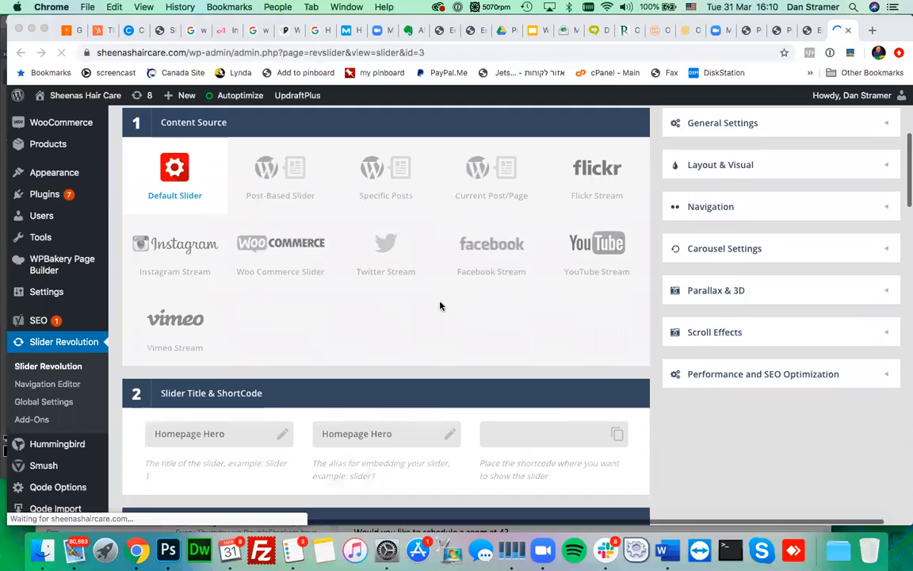
scroll(441, 306, "down", 4)
scroll(441, 306, "up", 6)
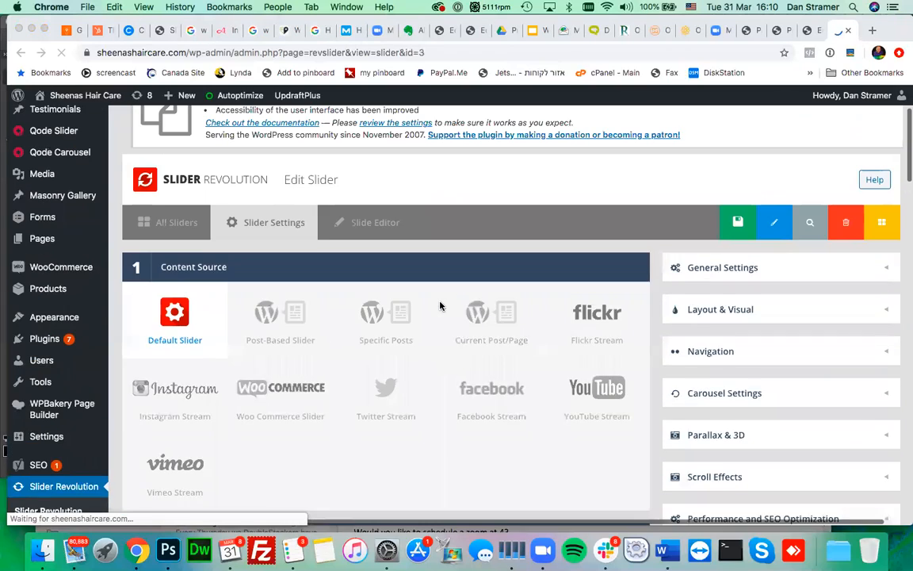
scroll(439, 306, "up", 1)
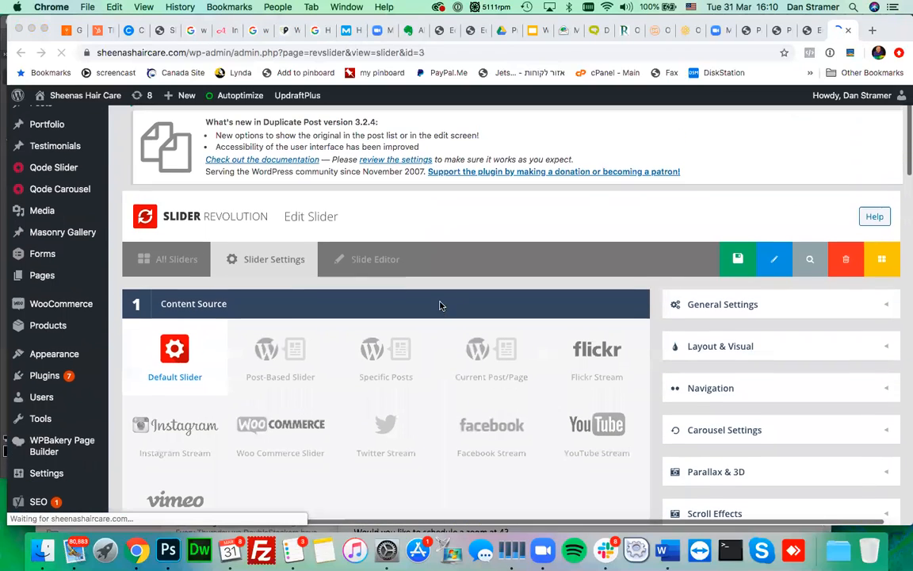
left_click(374, 263)
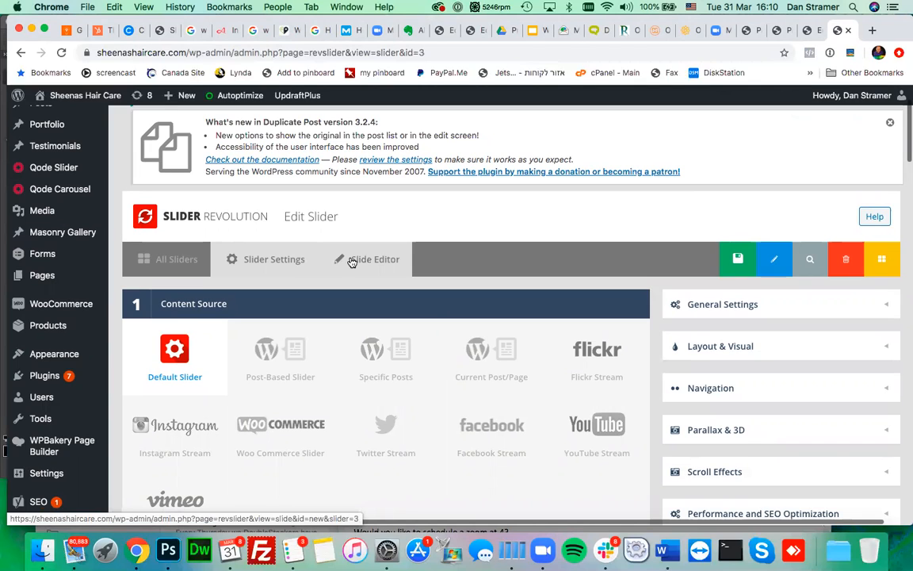
- Return to the slide editor and duplicate #1 Slide
left_click(352, 262)
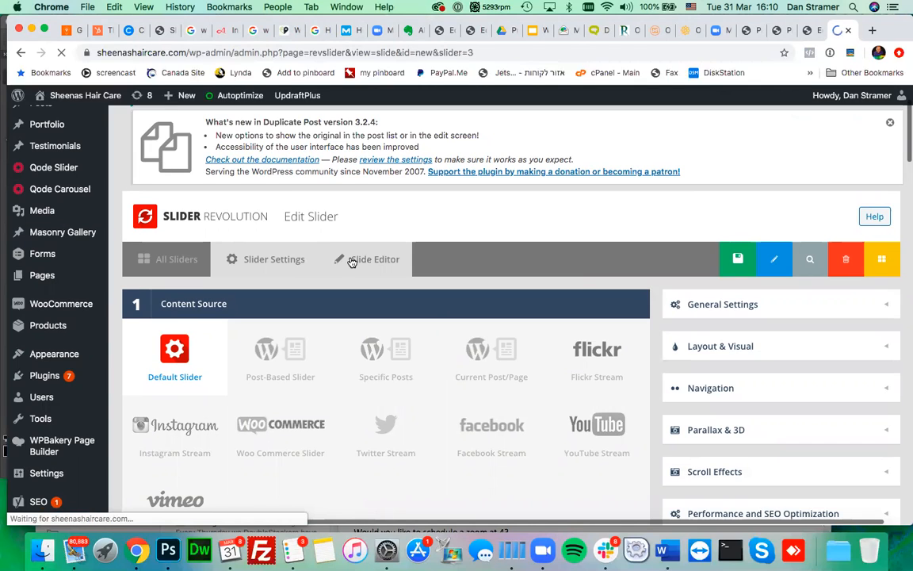
scroll(442, 304, "down", 1)
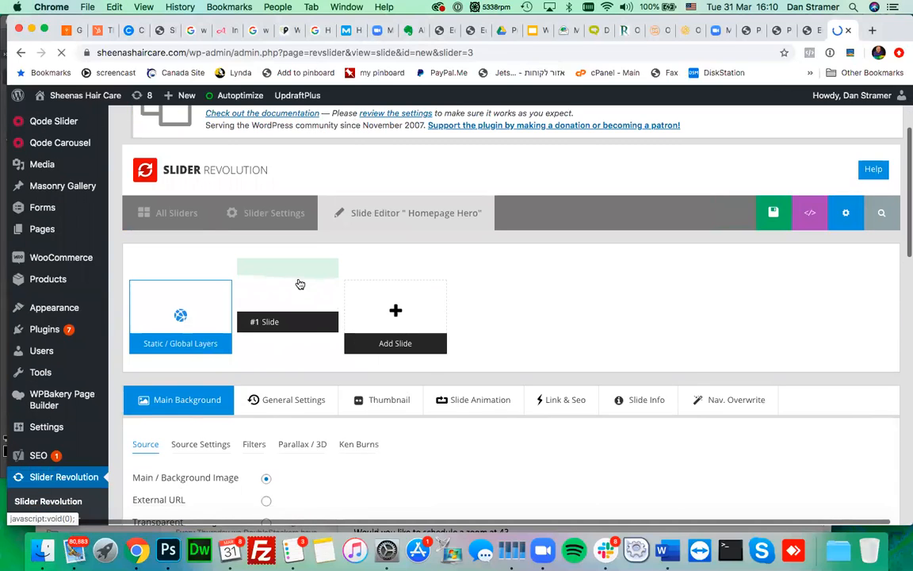
scroll(400, 309, "down", 4)
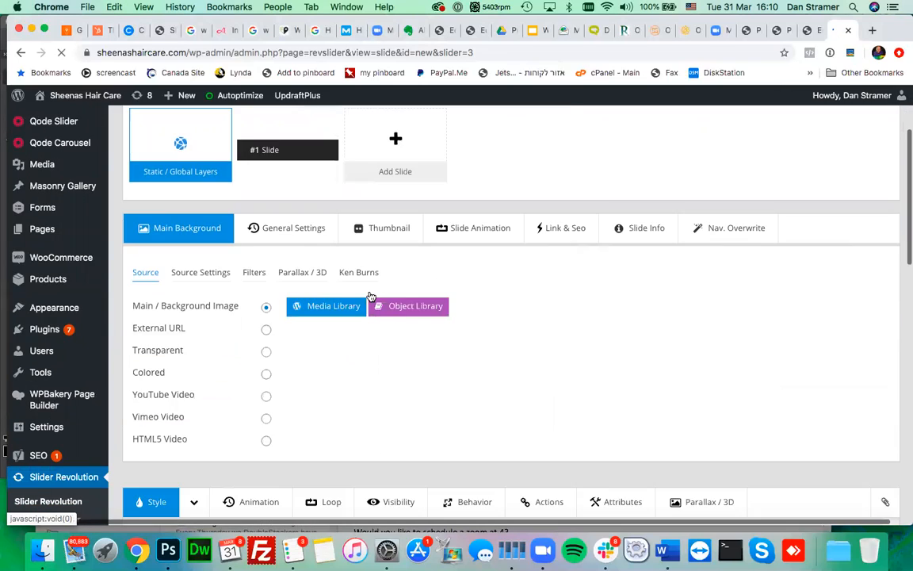
scroll(326, 183, "up", 2)
mouse_move(274, 214)
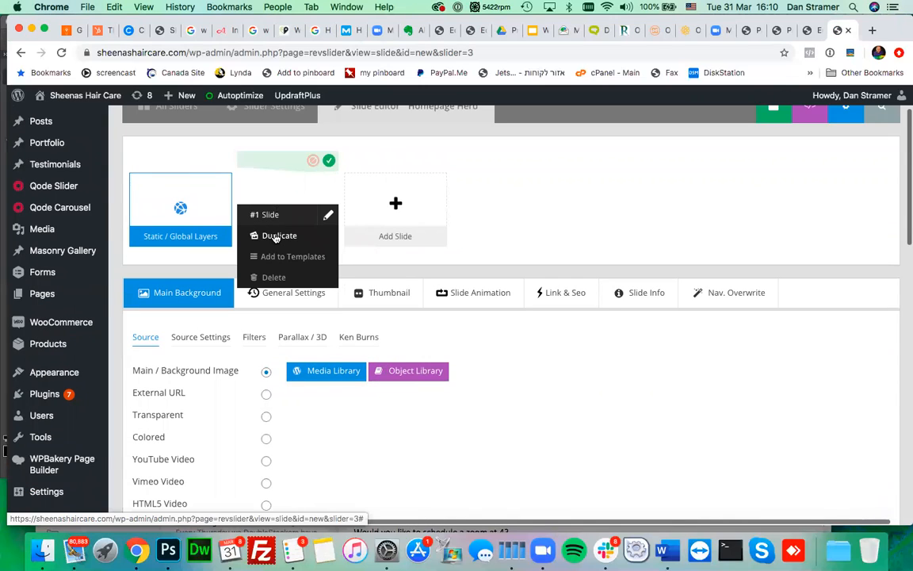
left_click(276, 237)
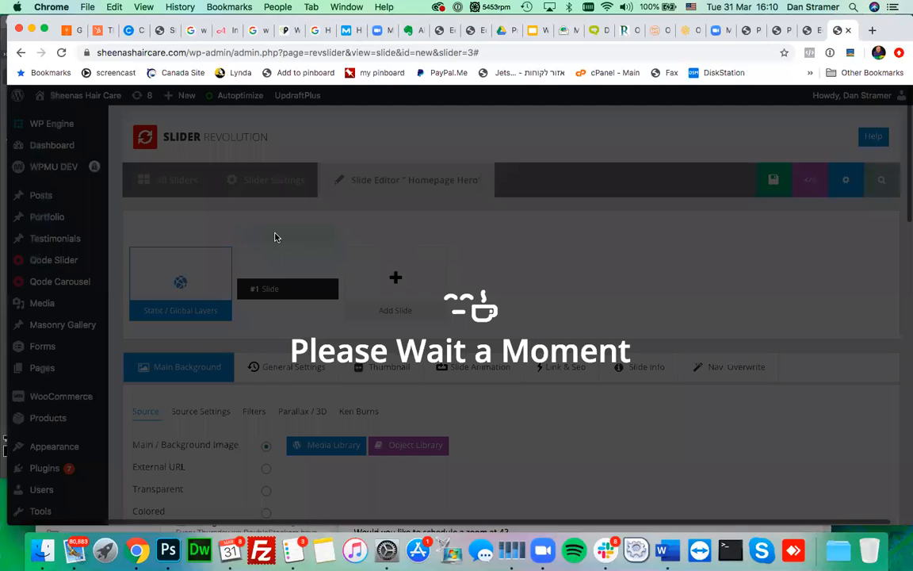
- Unpublish the original #1 Slide and select the #2 Slide title
mouse_move(377, 260)
mouse_move(540, 251)
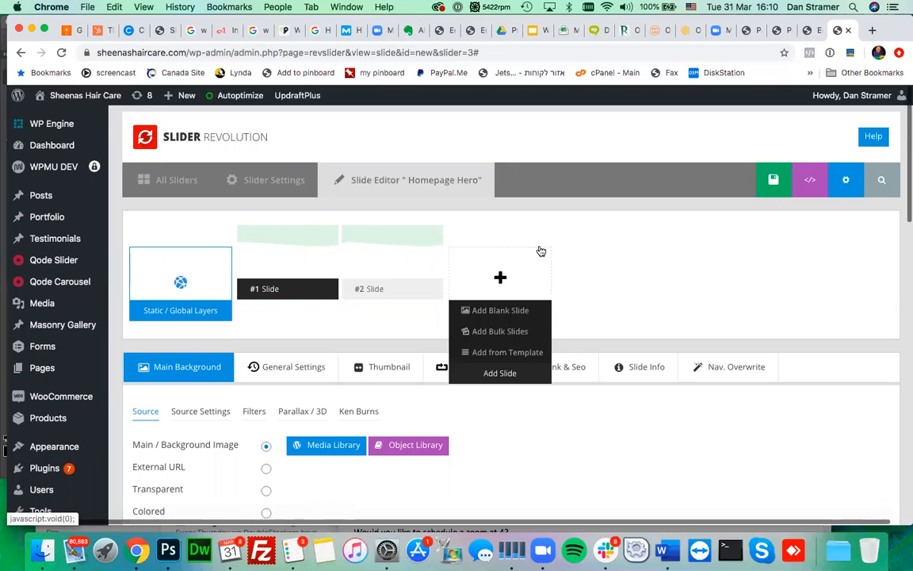
mouse_move(325, 237)
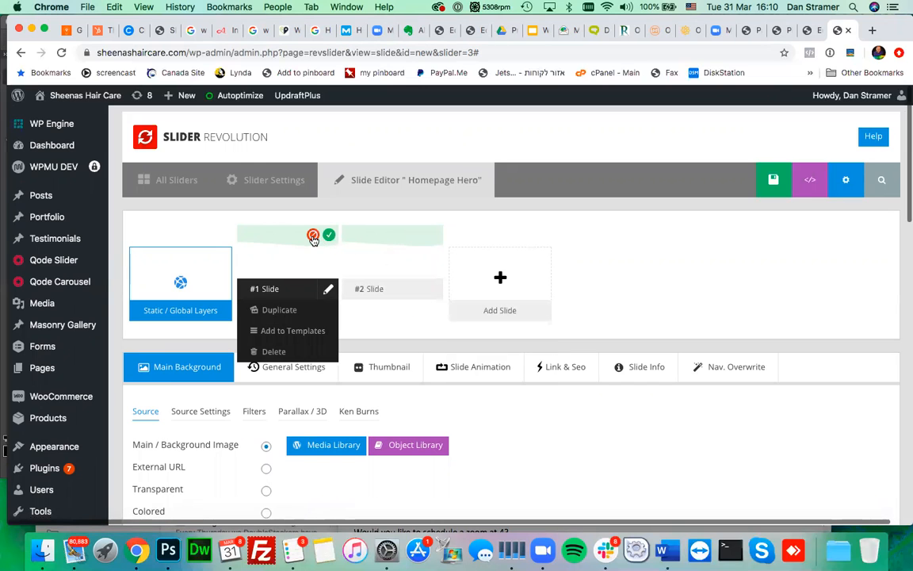
left_click(313, 236)
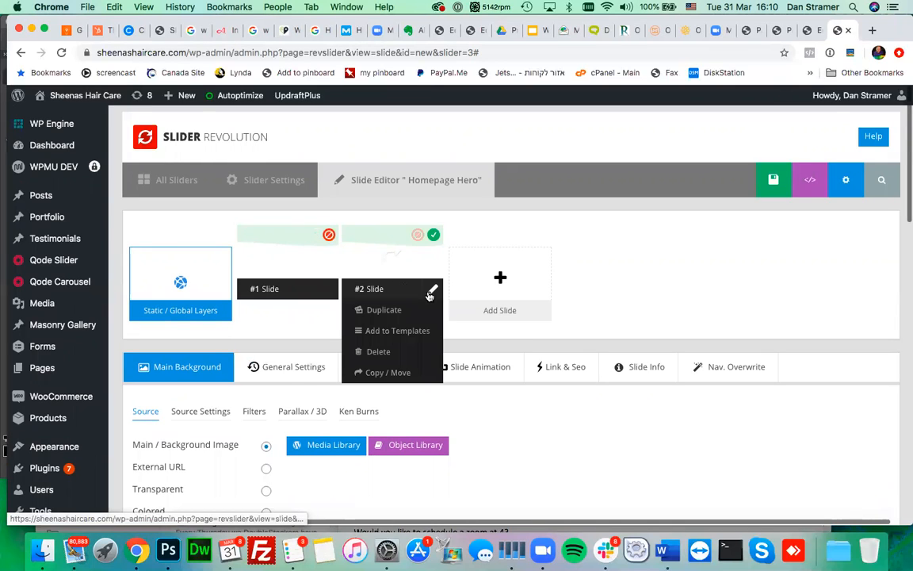
left_click(430, 292)
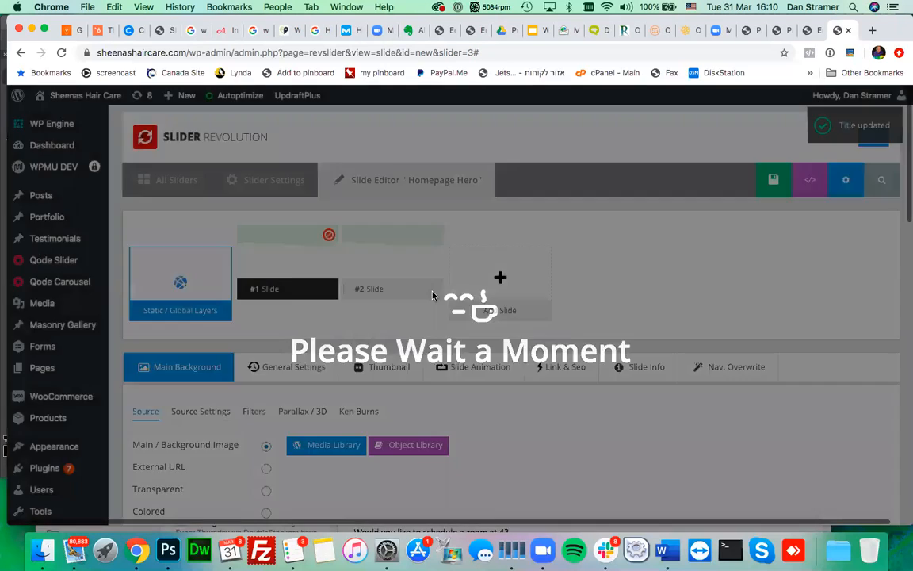
mouse_move(402, 264)
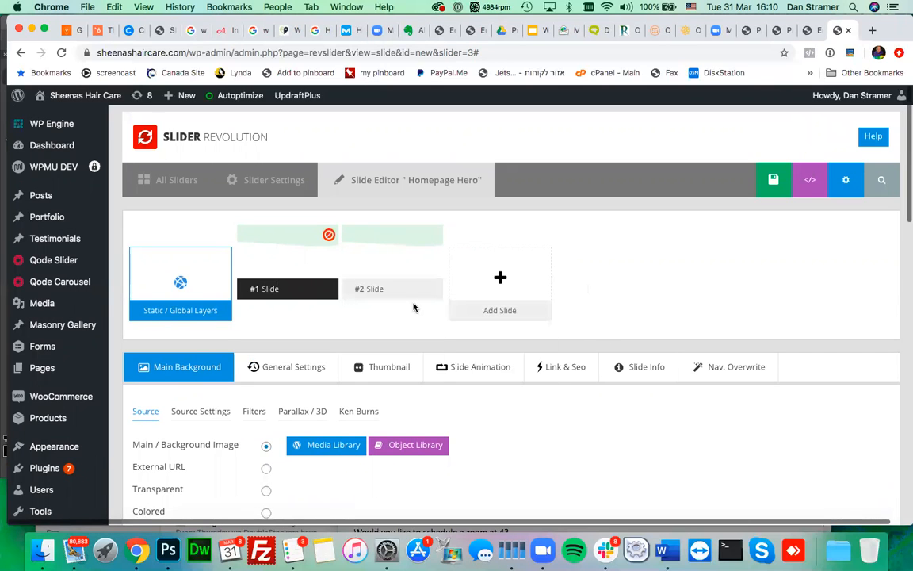
mouse_move(400, 293)
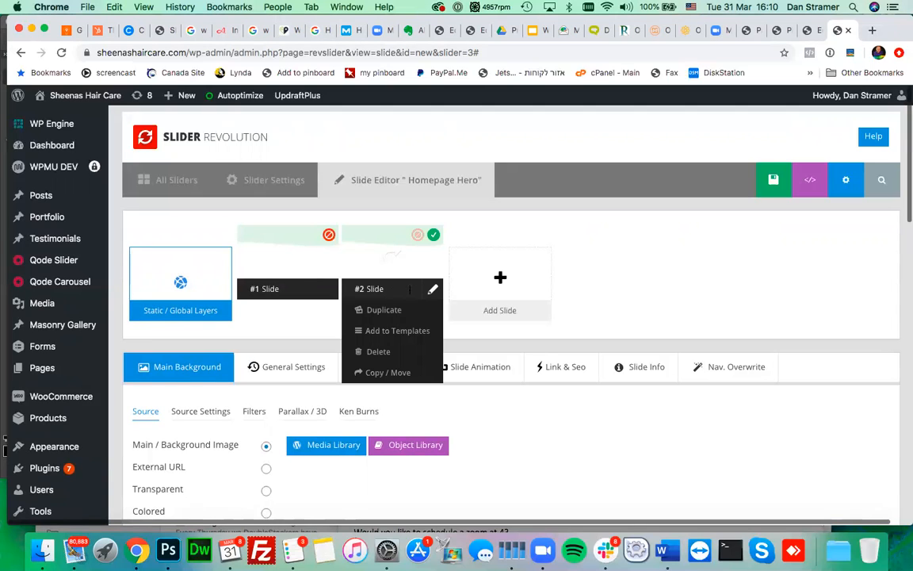
- Open #2 Slide, select the Nourish bottle image layer, and open its image chooser
left_click(388, 256)
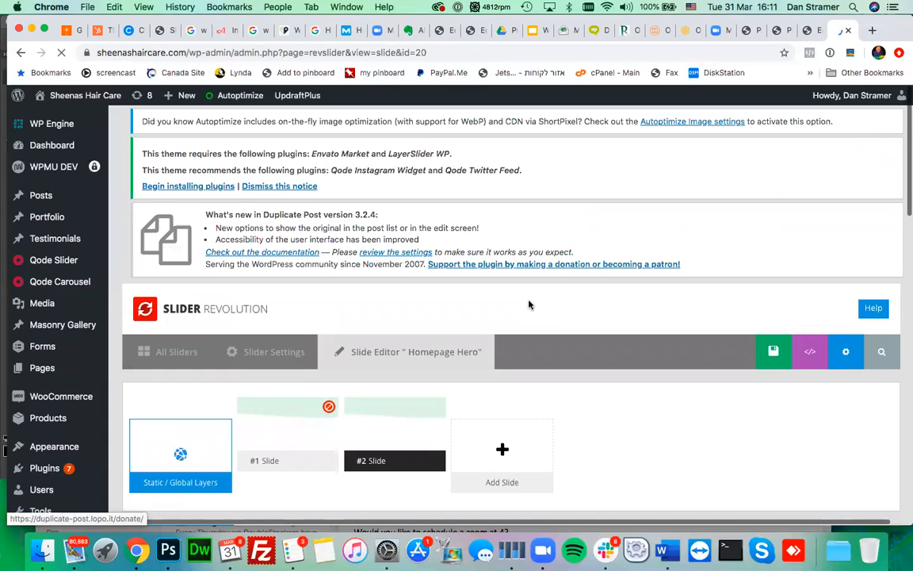
scroll(632, 411, "down", 5)
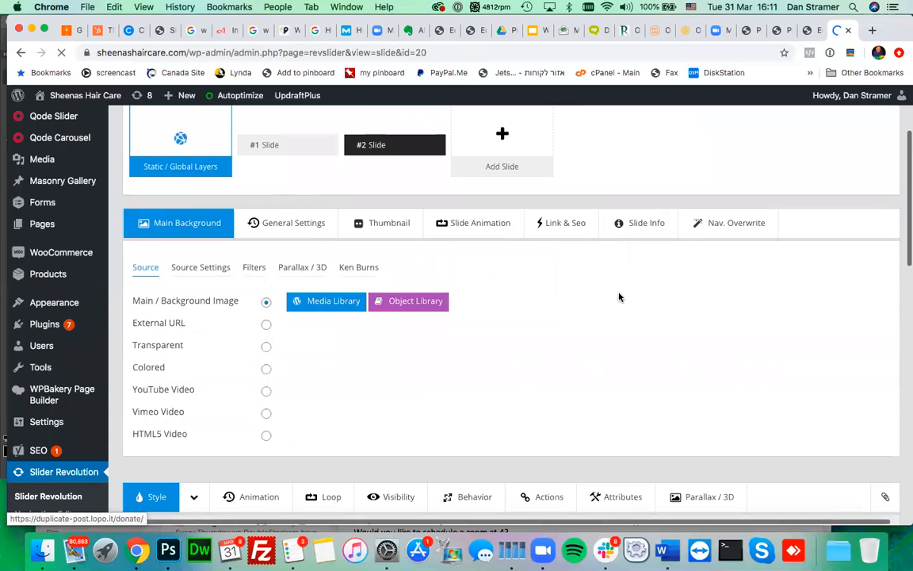
scroll(619, 298, "down", 5)
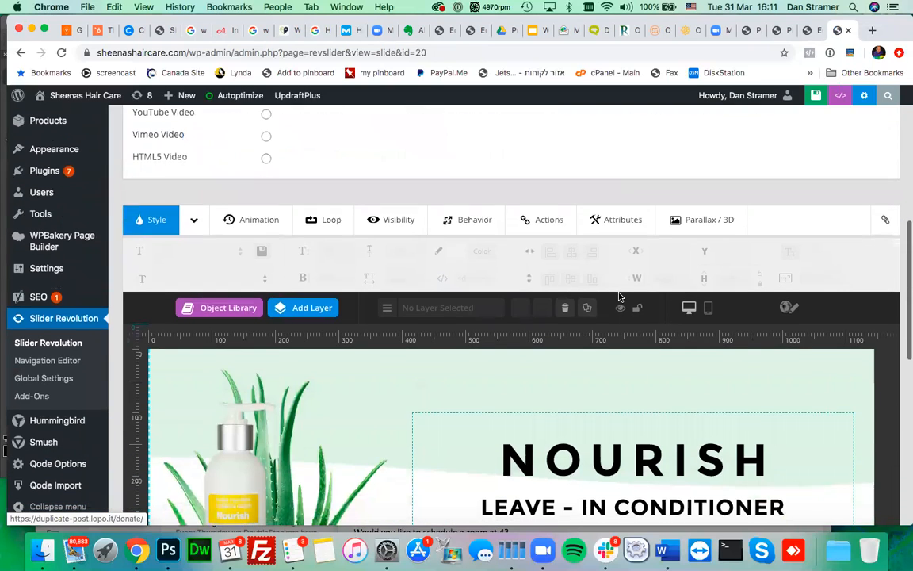
scroll(618, 297, "down", 2)
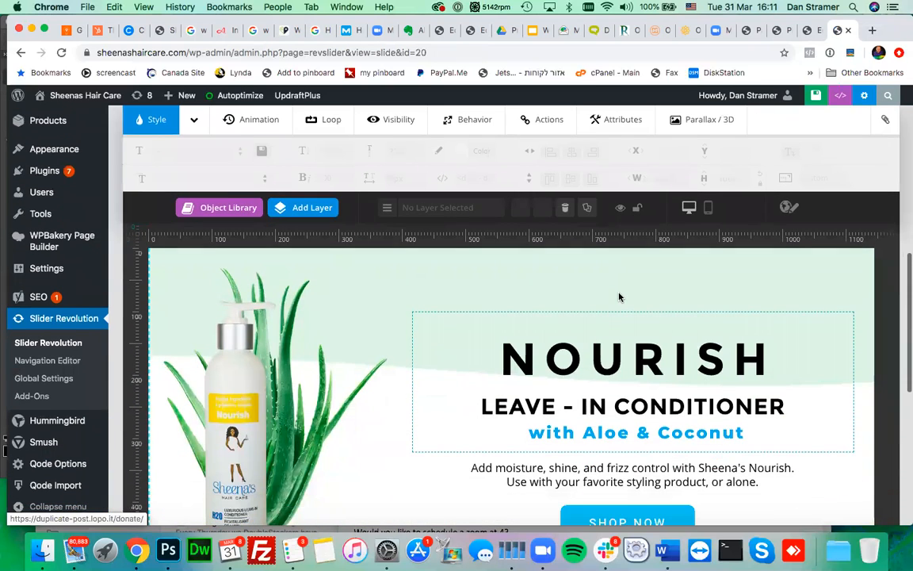
scroll(619, 297, "down", 2)
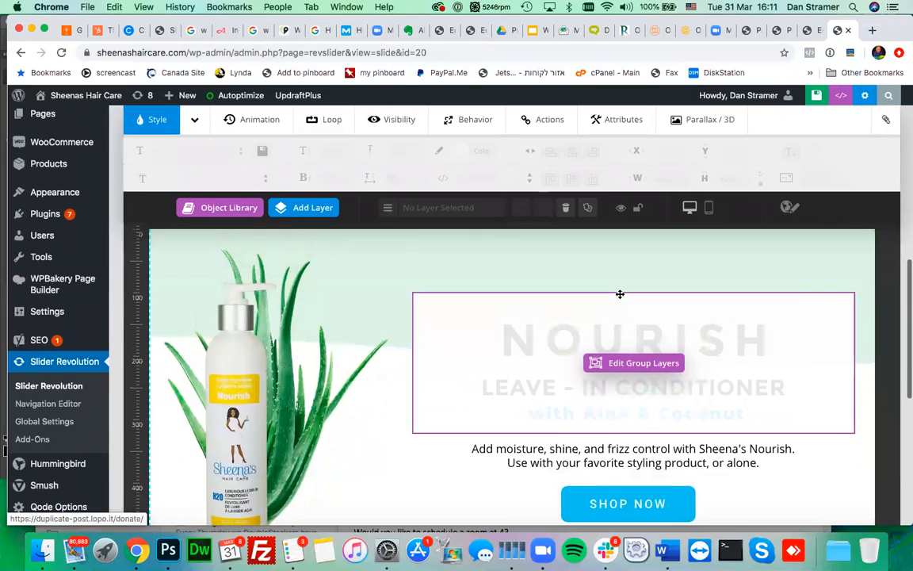
scroll(111, 253, "down", 3)
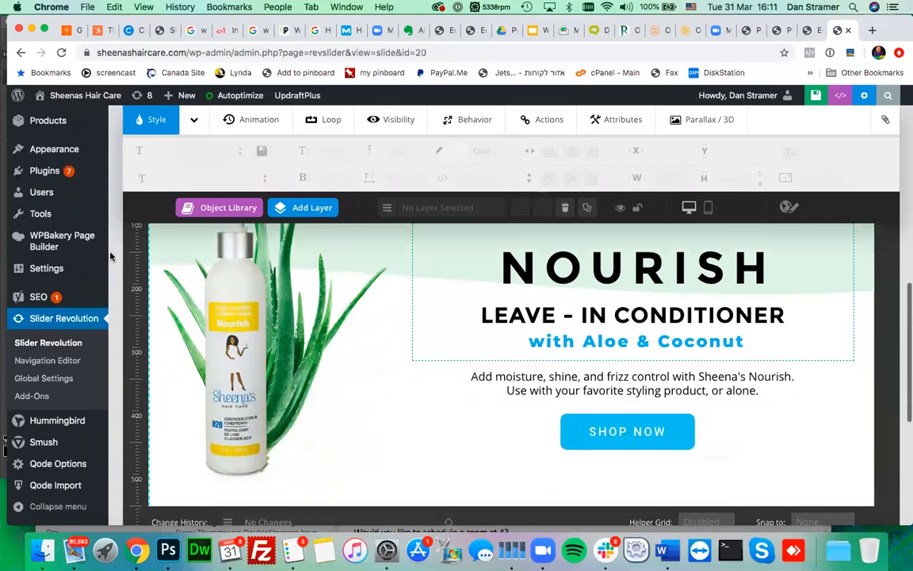
left_click(243, 341)
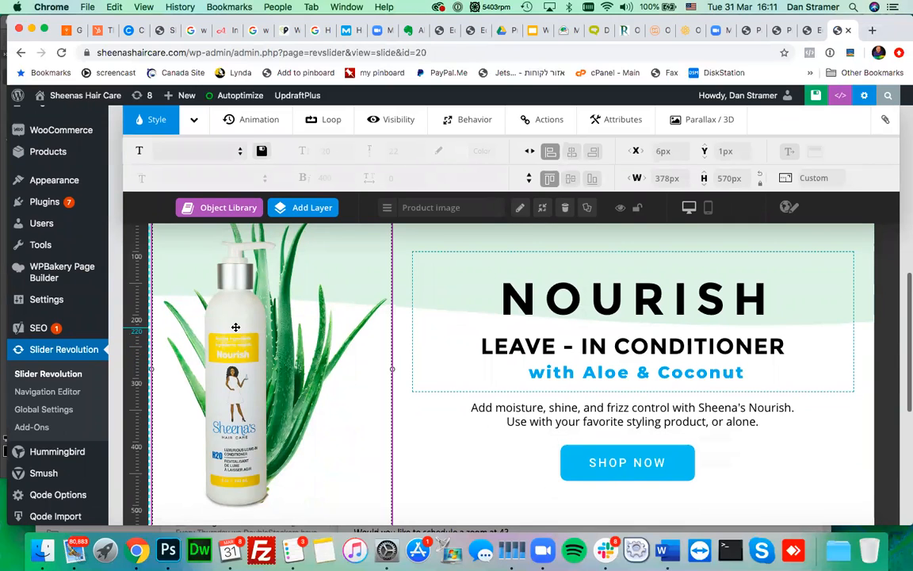
double_click(236, 329)
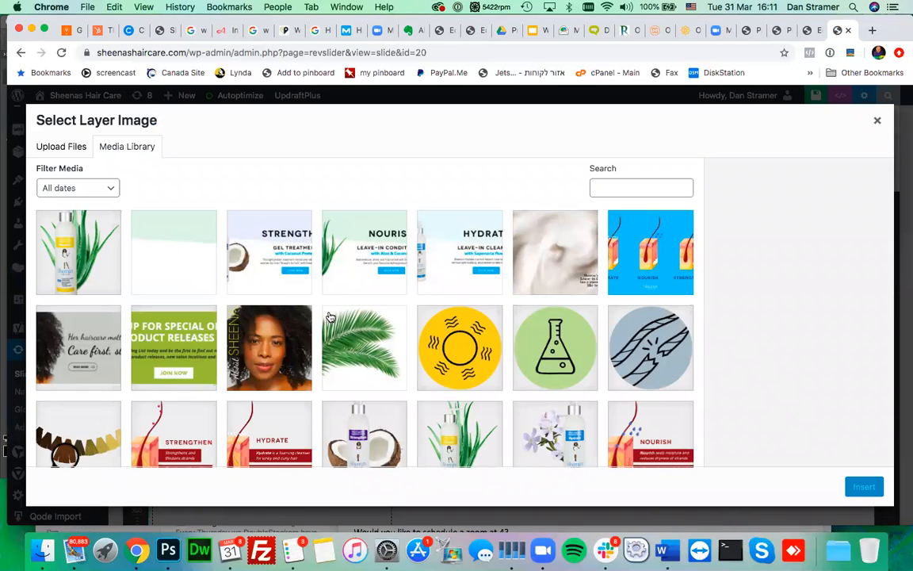
- Compare Strengthen-with-Coconut.png's file details with product-nourish.png's 387 KB size
scroll(329, 317, "down", 3)
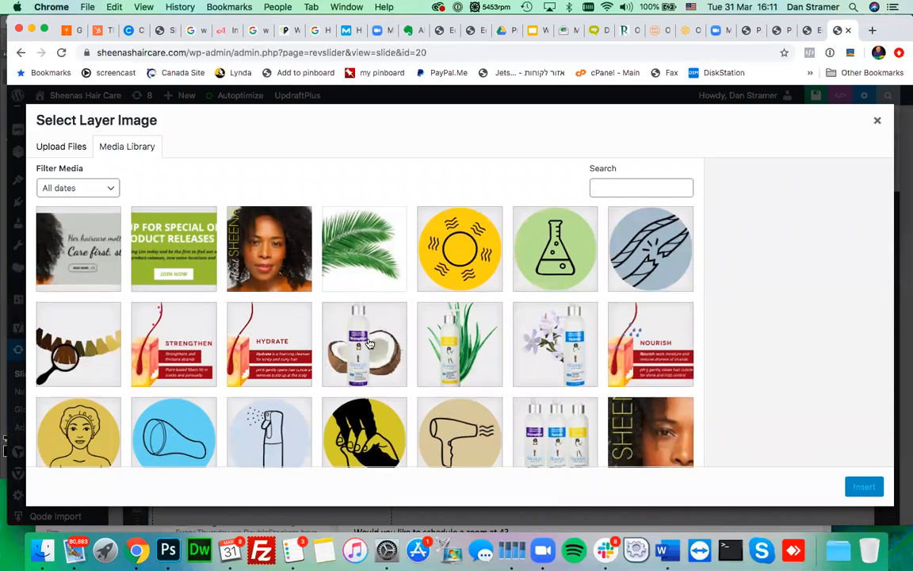
left_click(368, 342)
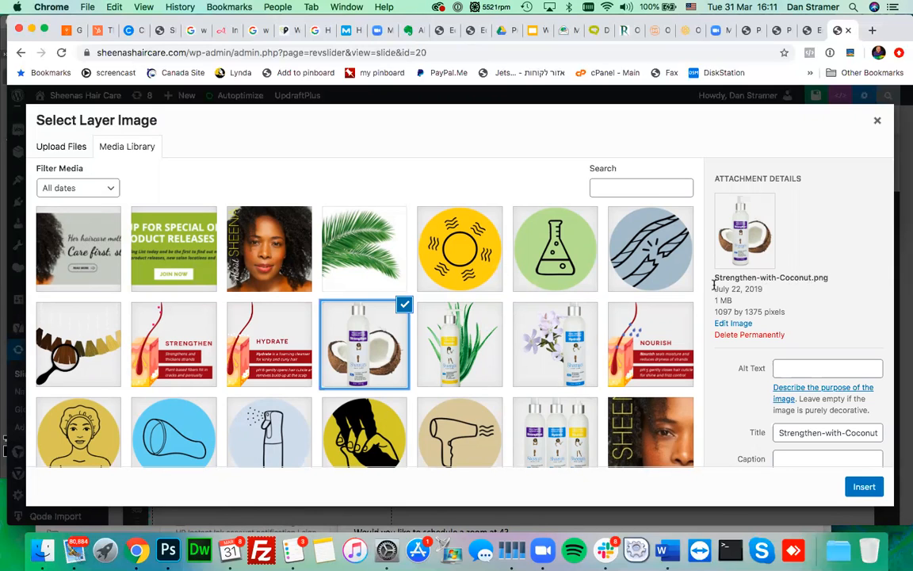
mouse_move(713, 299)
left_mouse_down()
mouse_move(733, 306)
mouse_move(716, 302)
left_mouse_up()
left_click(733, 306)
left_click(715, 302)
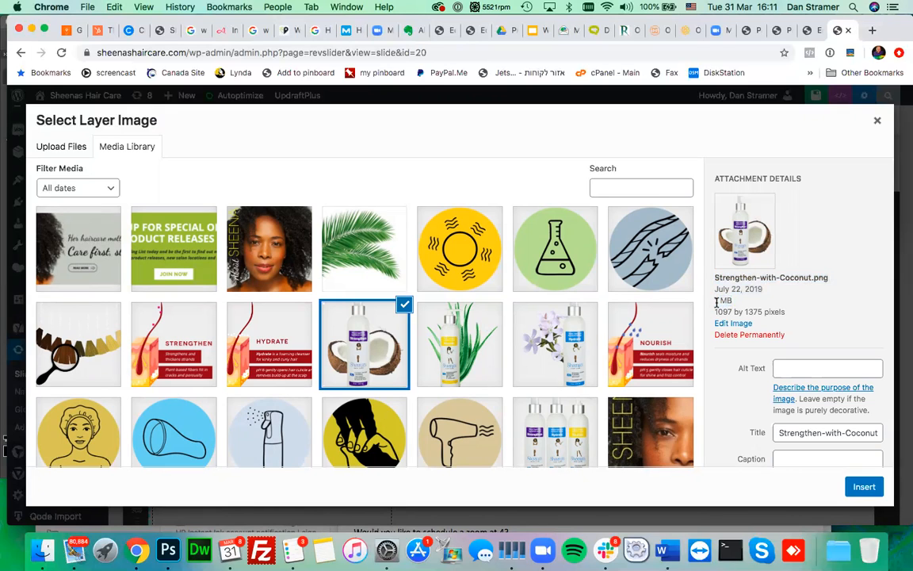
scroll(175, 261, "up", 3)
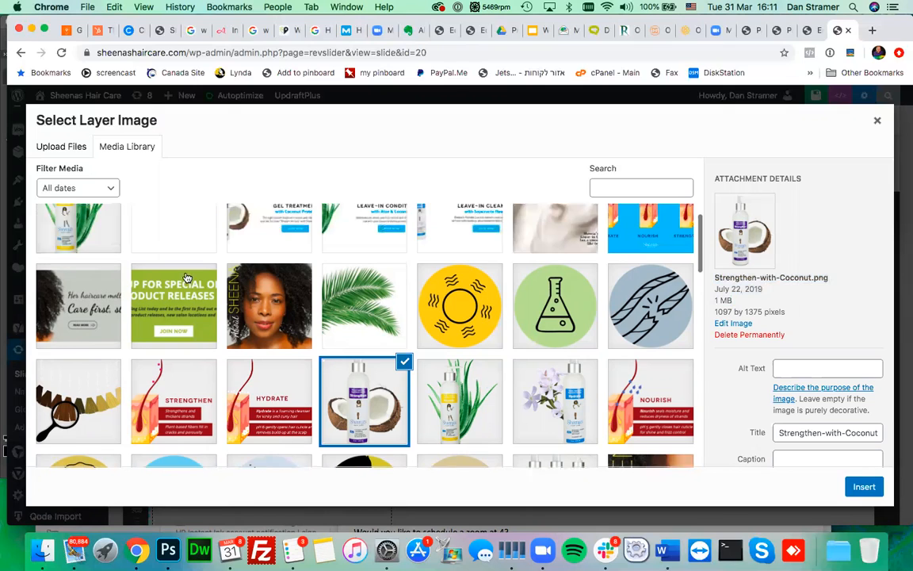
left_click(52, 269)
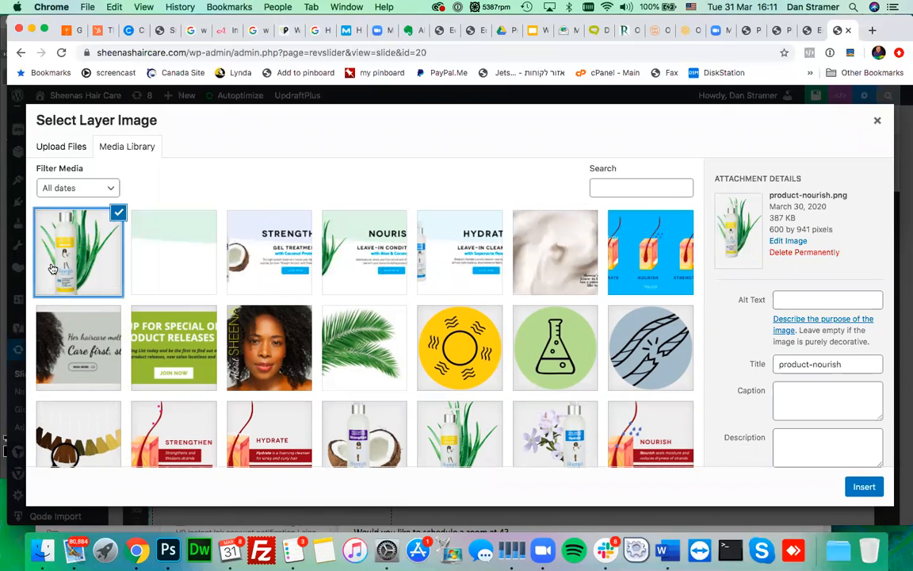
left_click_drag(768, 218, 785, 218)
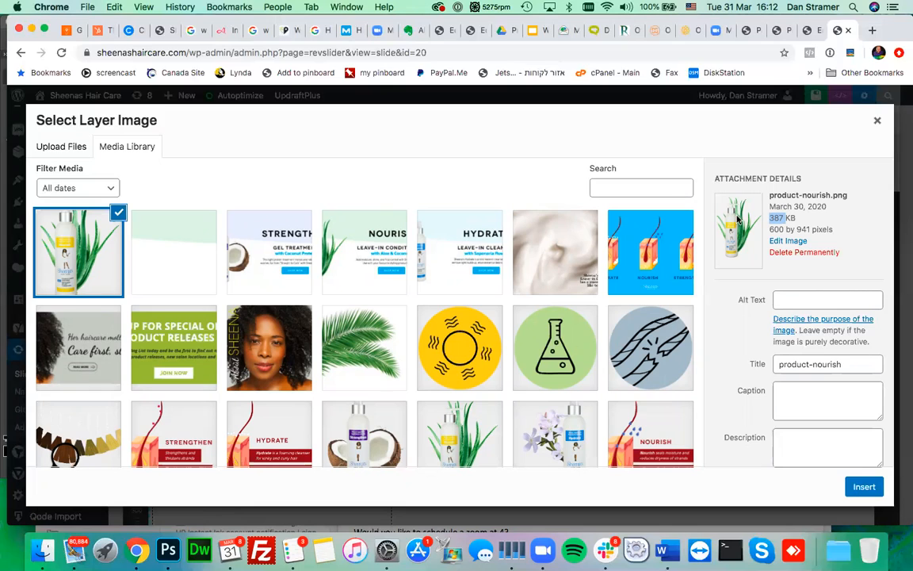
- Browse the Media Library, checking the coconut, HairFollicle and kinkycurlyKids image details
left_click(363, 438)
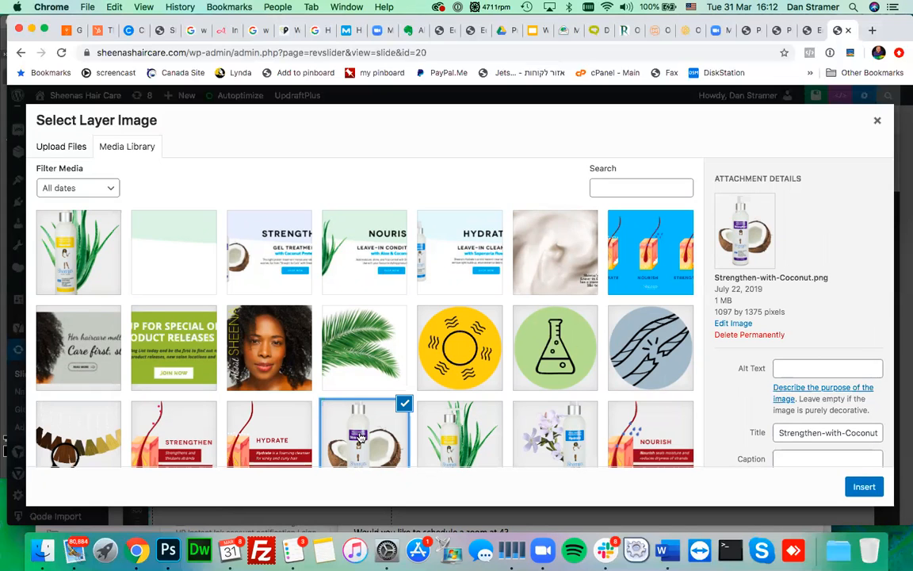
scroll(293, 363, "down", 3)
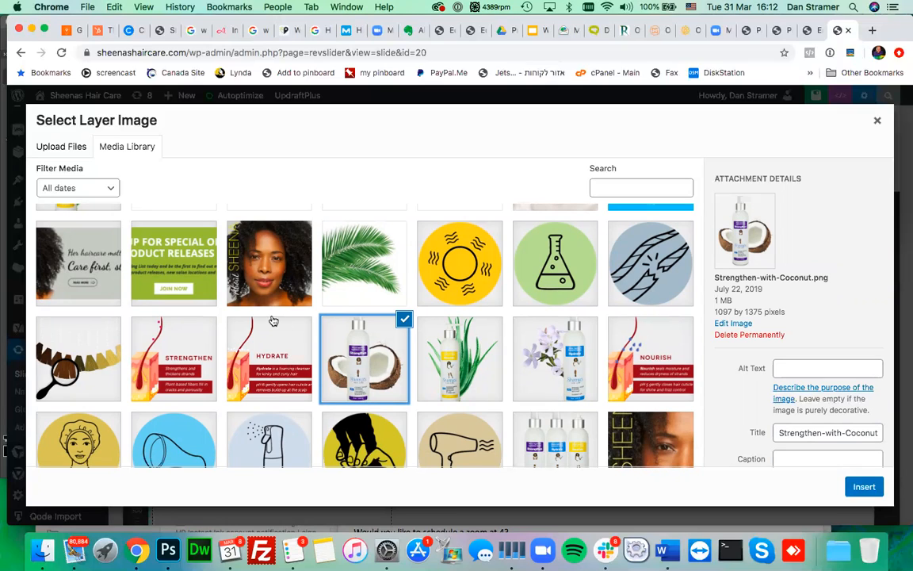
scroll(273, 320, "up", 2)
scroll(274, 320, "down", 2)
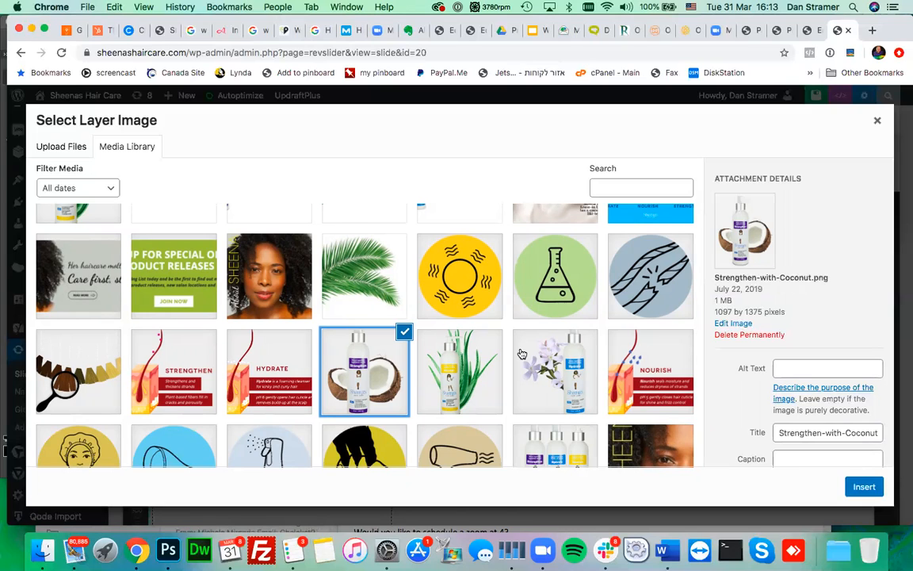
scroll(476, 333, "down", 3)
scroll(483, 345, "down", 1)
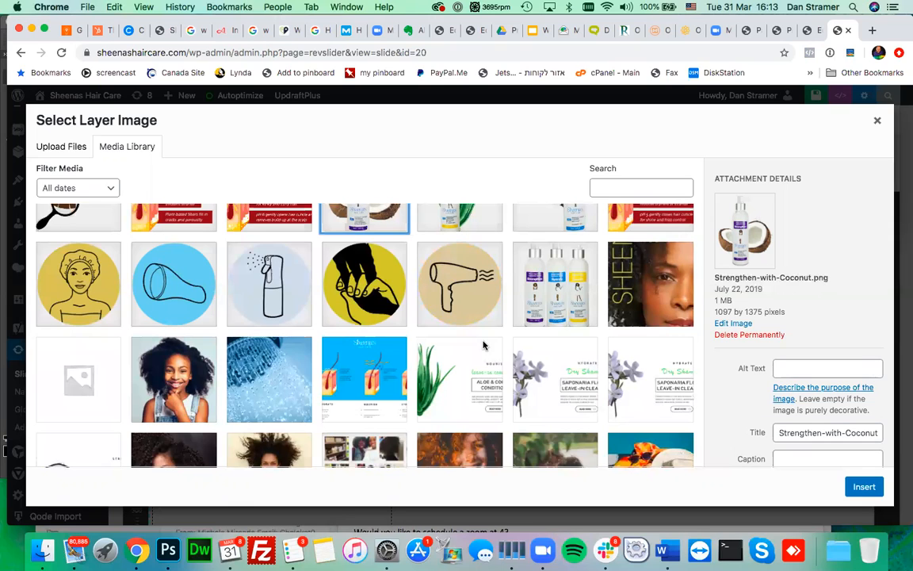
left_click(389, 380)
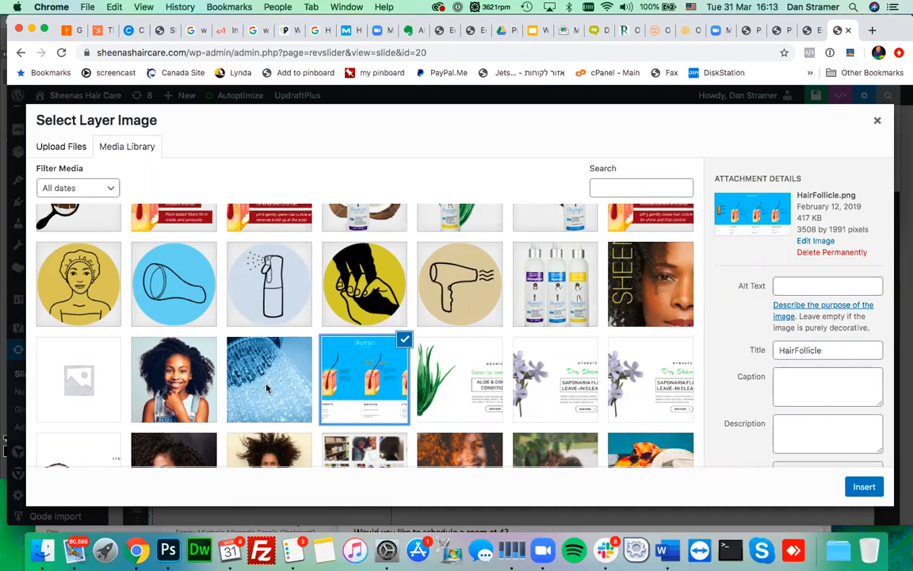
left_click(198, 386)
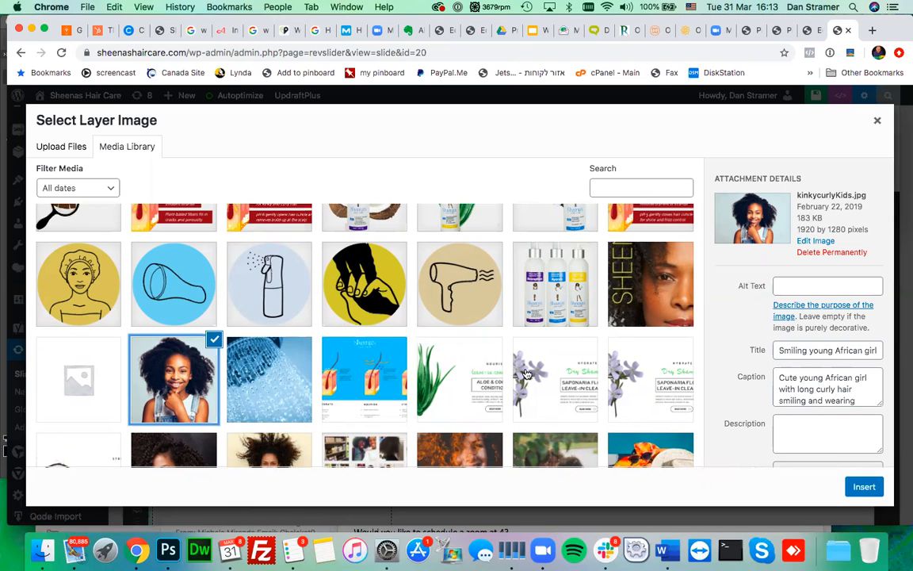
- Reselect Strengthen-with-Coconut.png and confirm its 1 MB file size
scroll(480, 372, "up", 1)
scroll(480, 372, "up", 3)
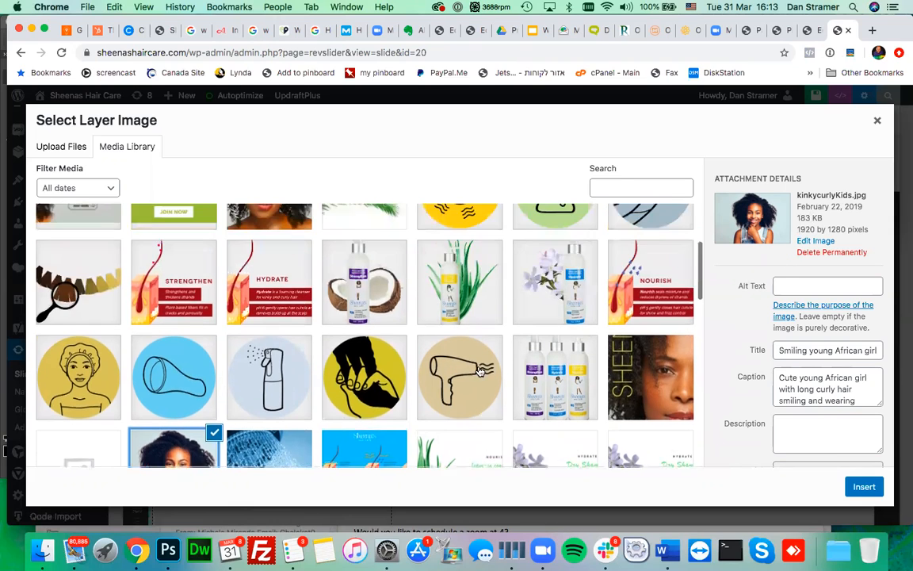
left_click(335, 333)
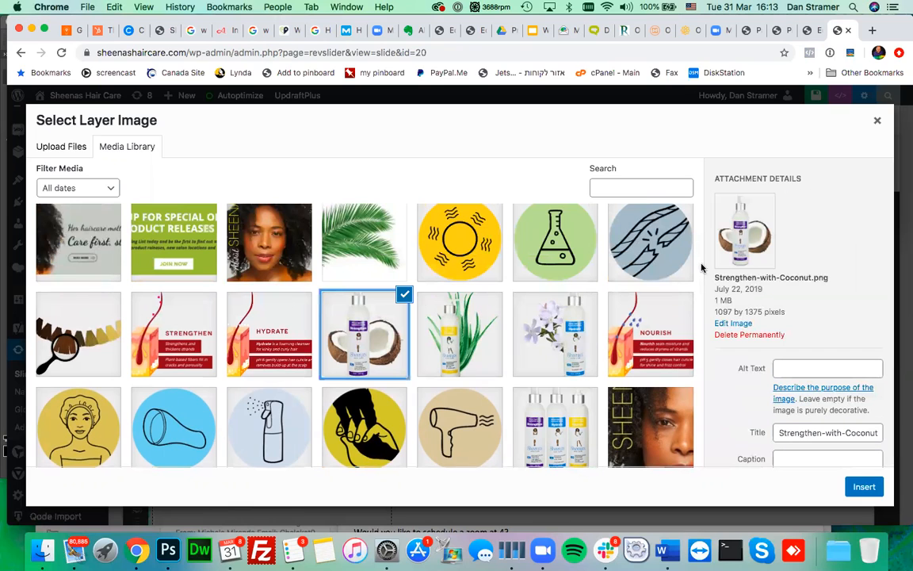
left_click_drag(715, 300, 733, 302)
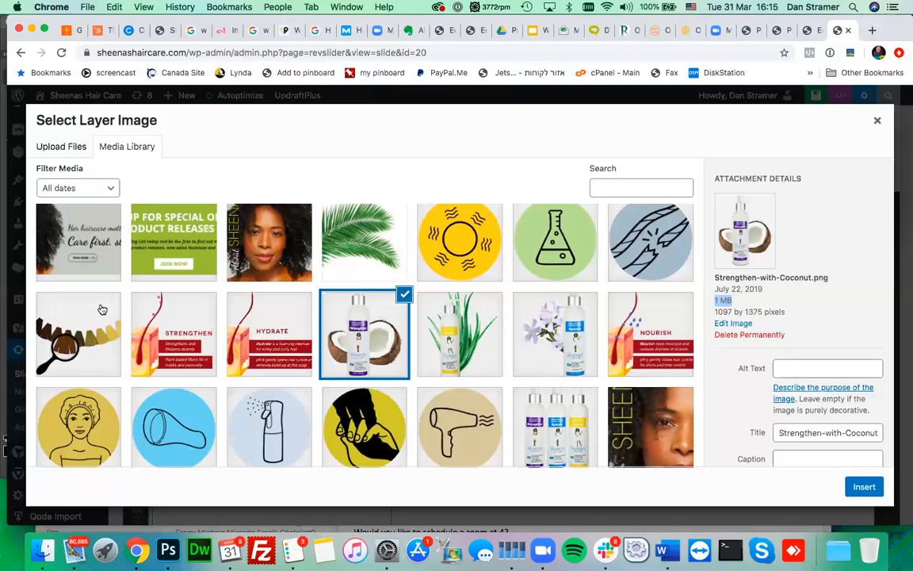
left_click(45, 541)
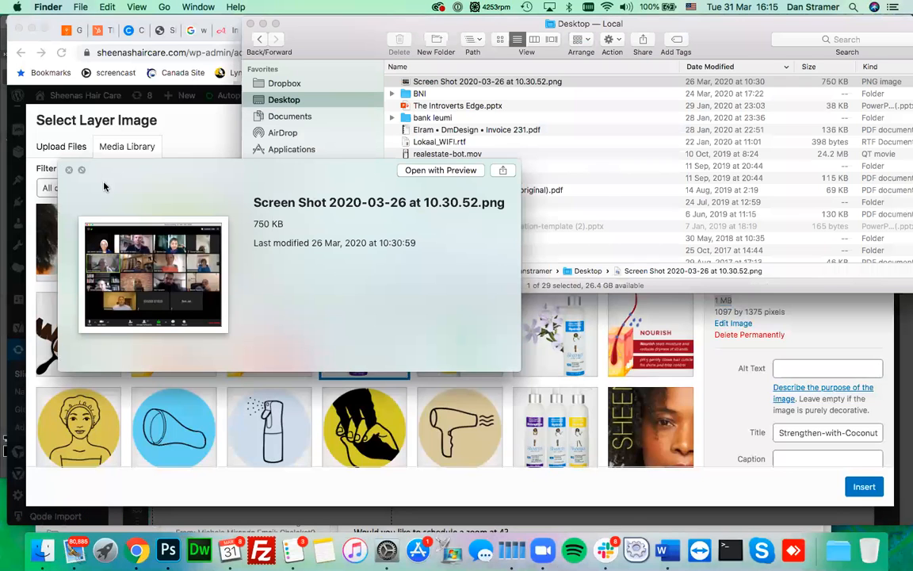
left_click(69, 169)
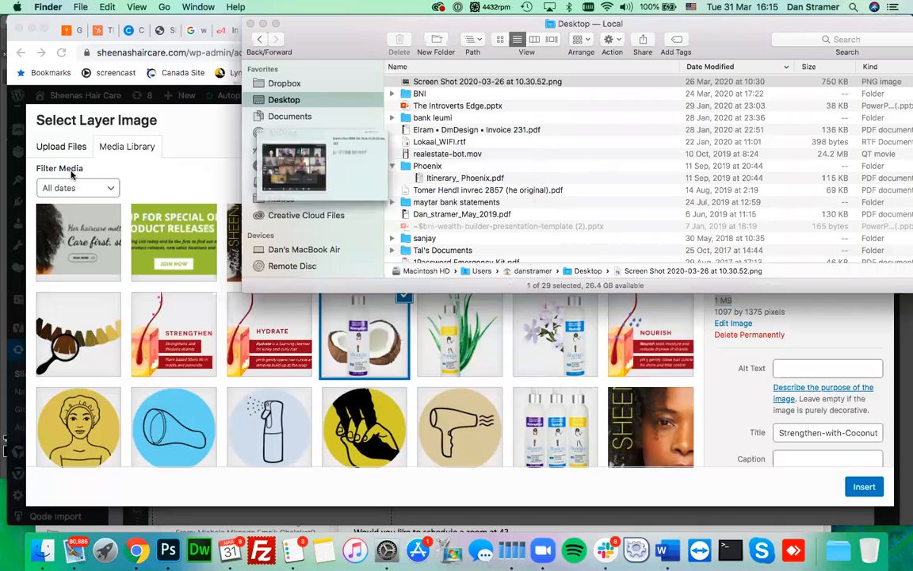
scroll(314, 215, "down", 4)
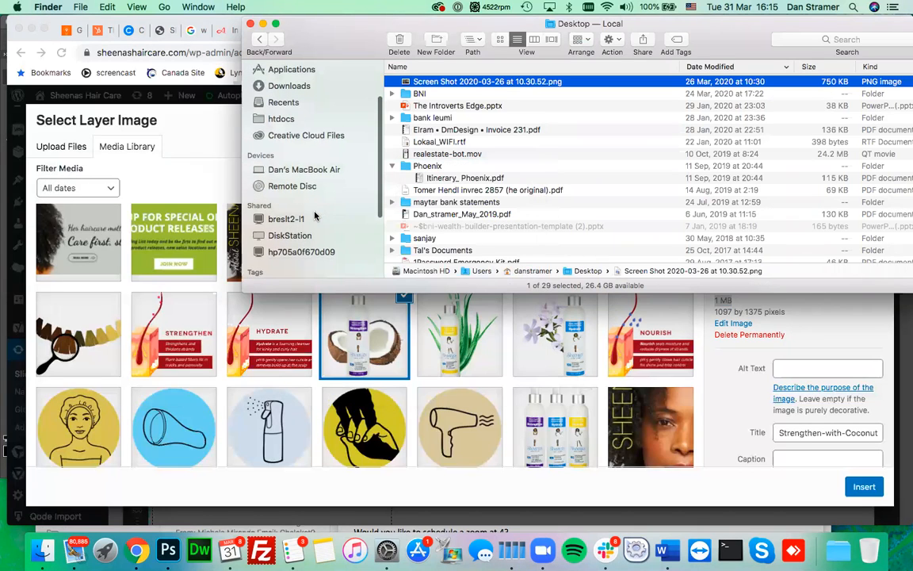
left_click(294, 227)
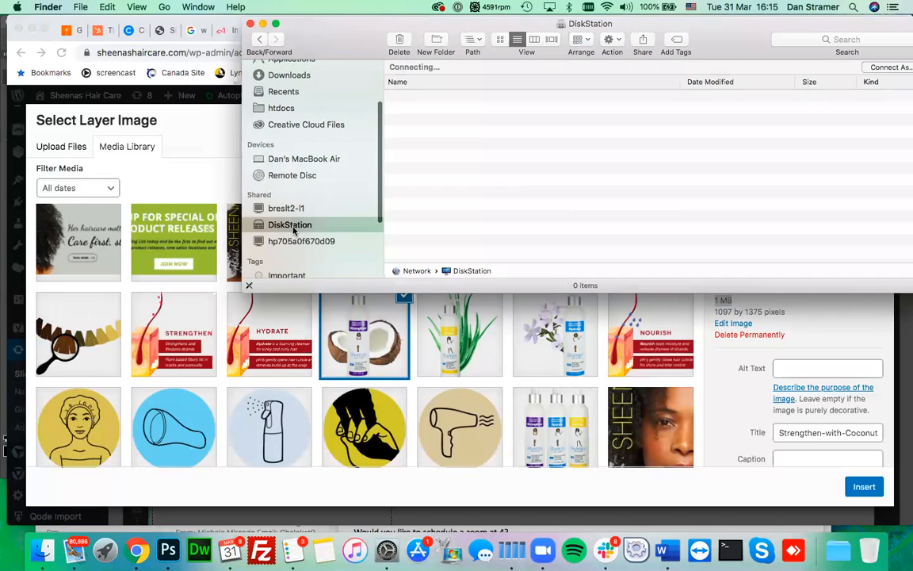
left_click_drag(319, 41, 294, 101)
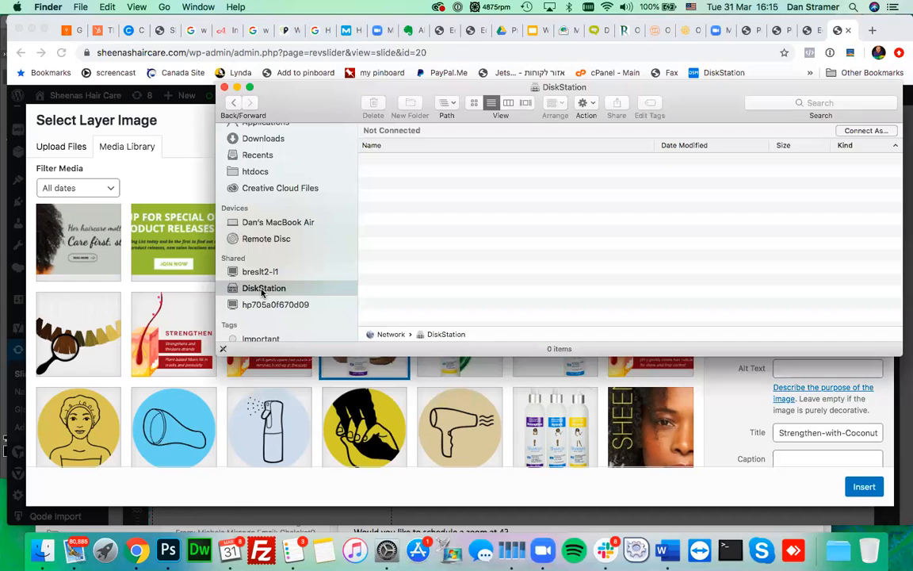
left_click(229, 358)
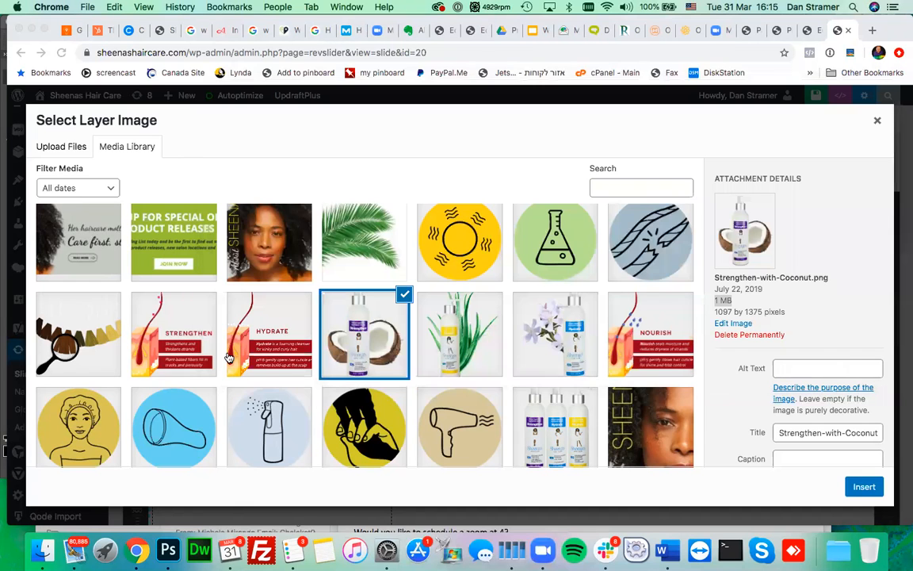
- Browse the Media Library and preview the natural-hair and shop-banner-1 images
scroll(229, 358, "down", 20)
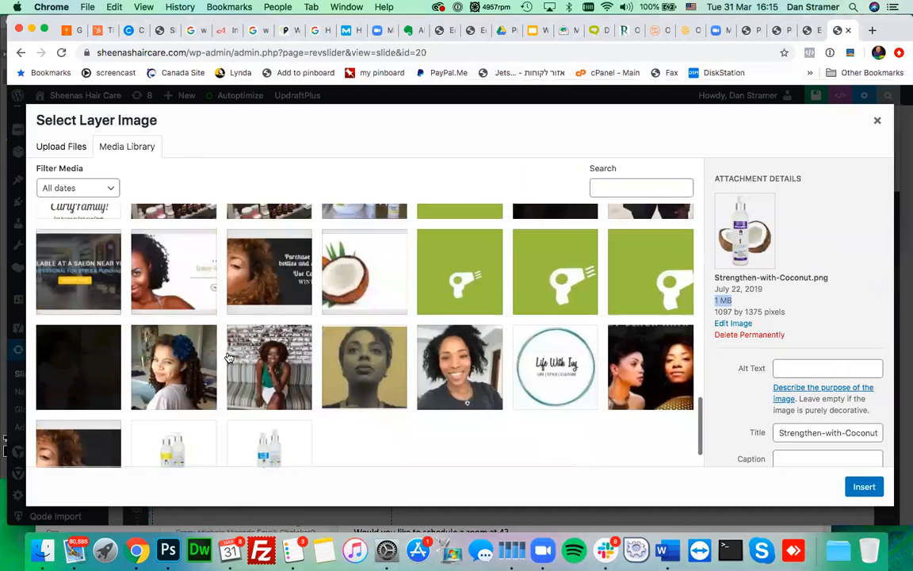
scroll(228, 358, "down", 5)
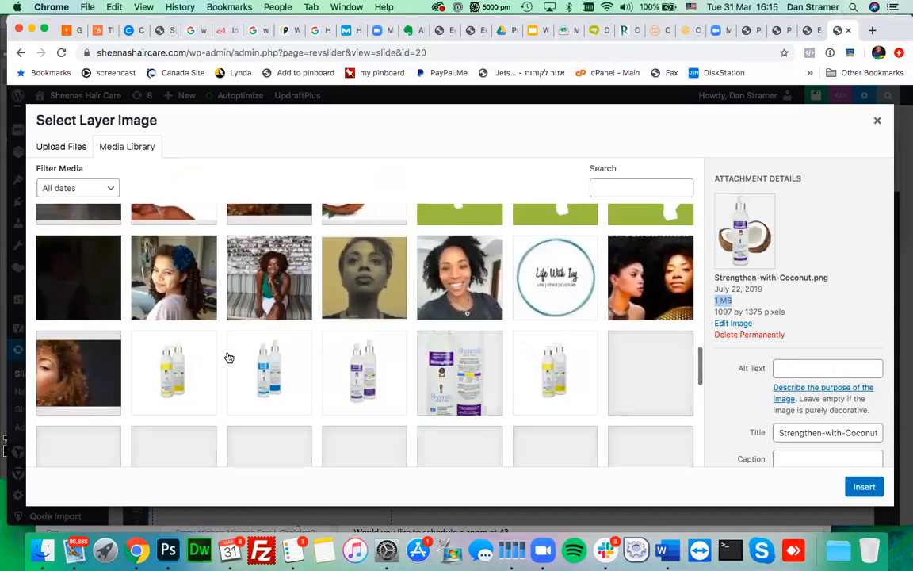
scroll(228, 358, "down", 15)
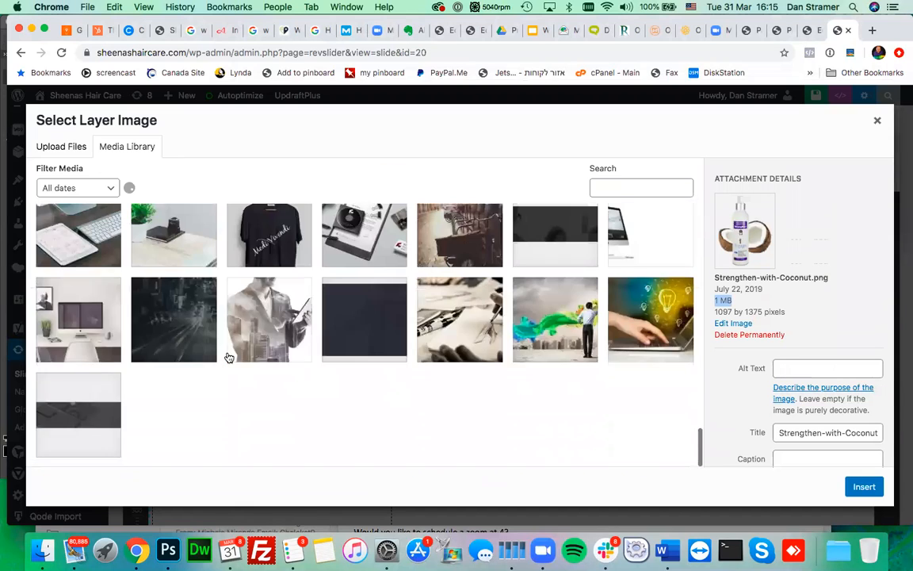
scroll(228, 359, "up", 3)
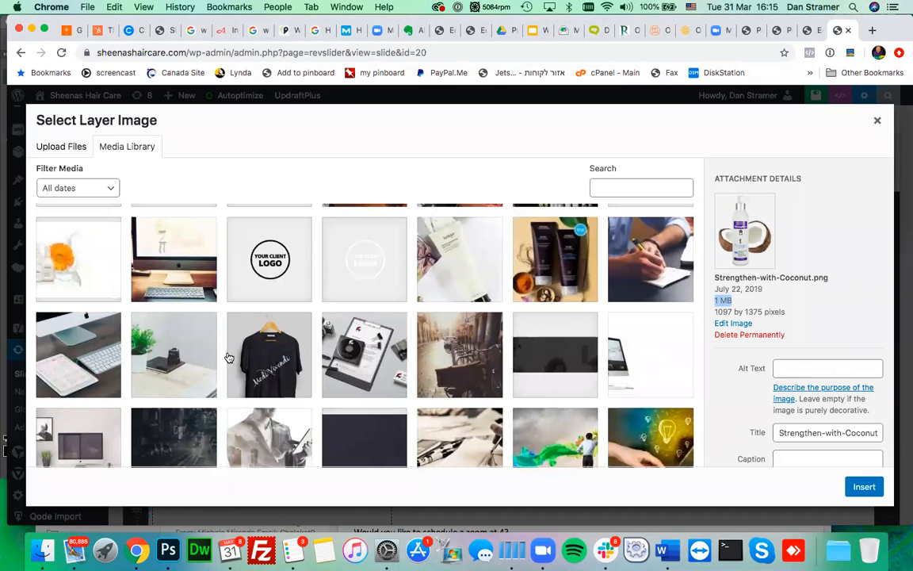
scroll(228, 358, "up", 3)
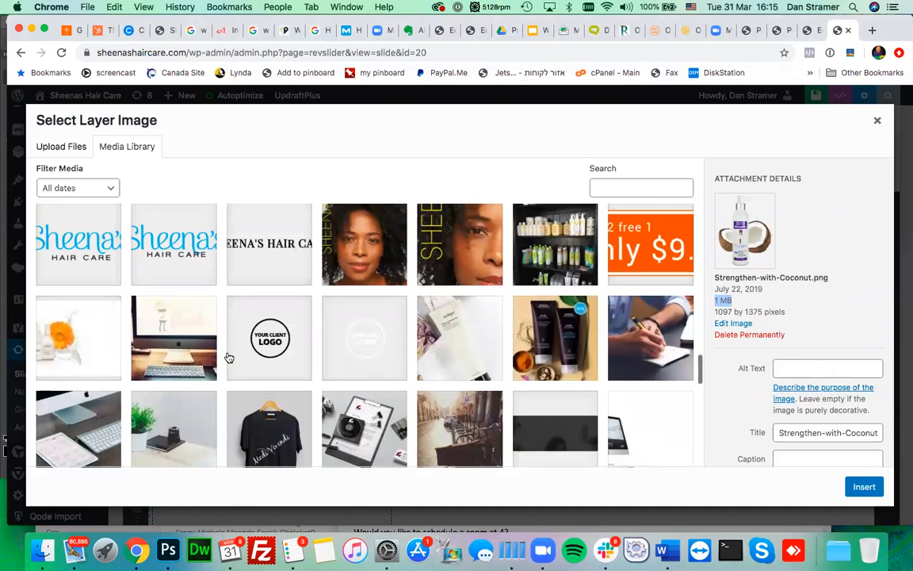
scroll(228, 358, "up", 3)
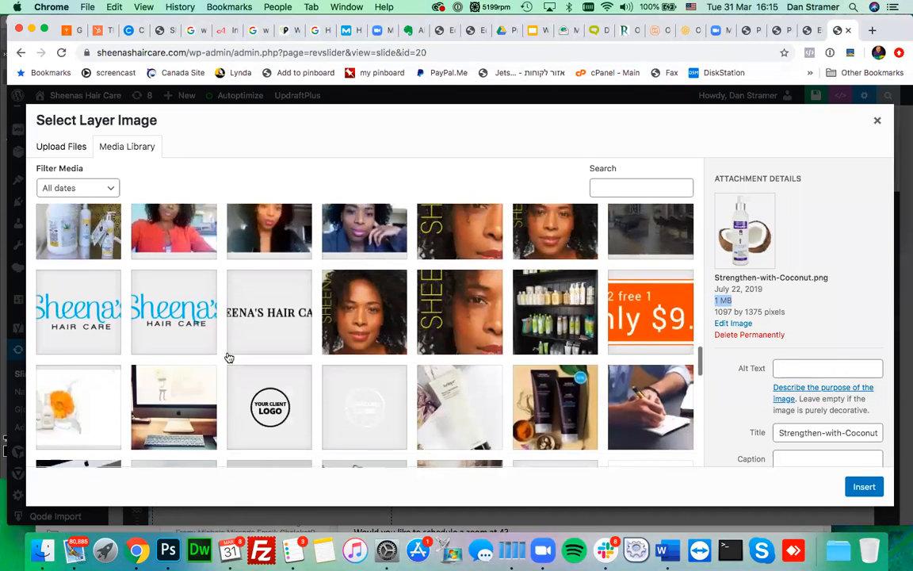
scroll(229, 359, "up", 5)
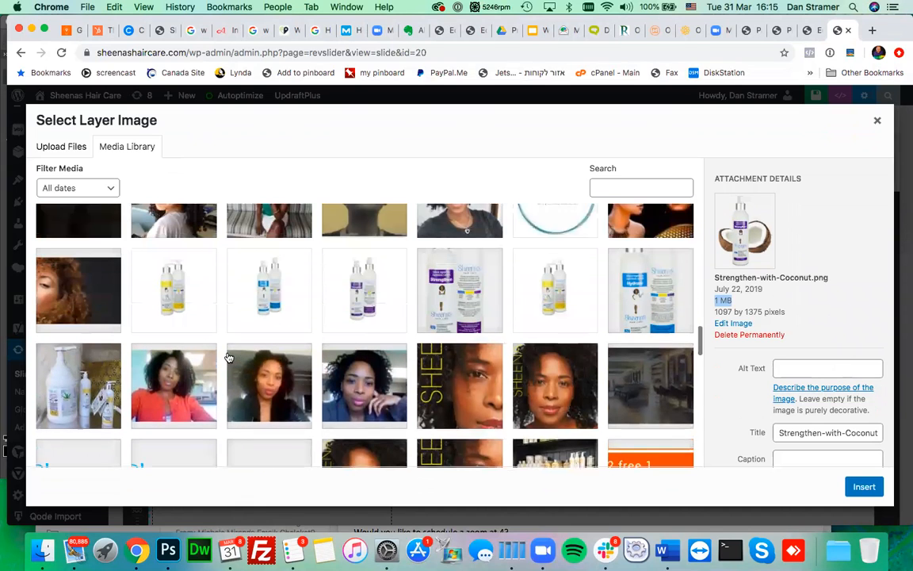
scroll(229, 358, "up", 3)
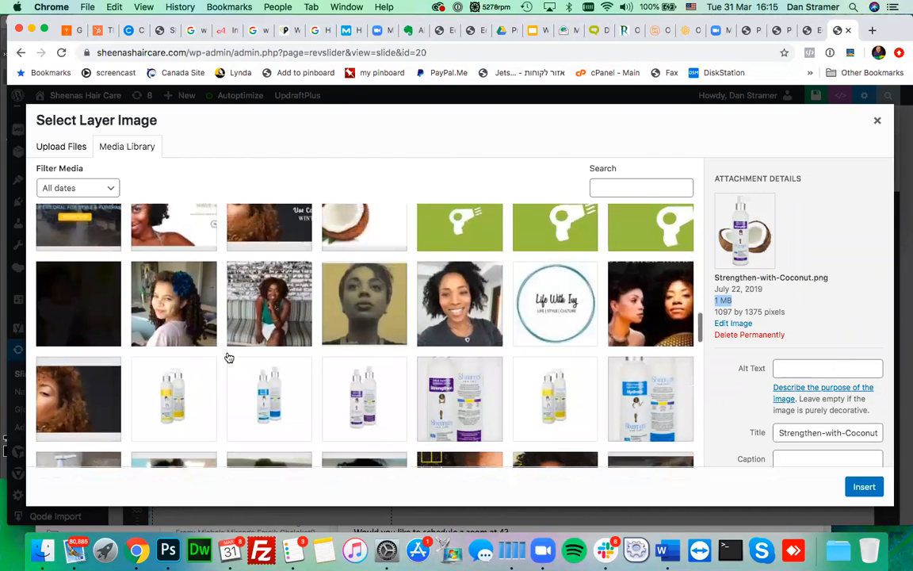
left_click(267, 316)
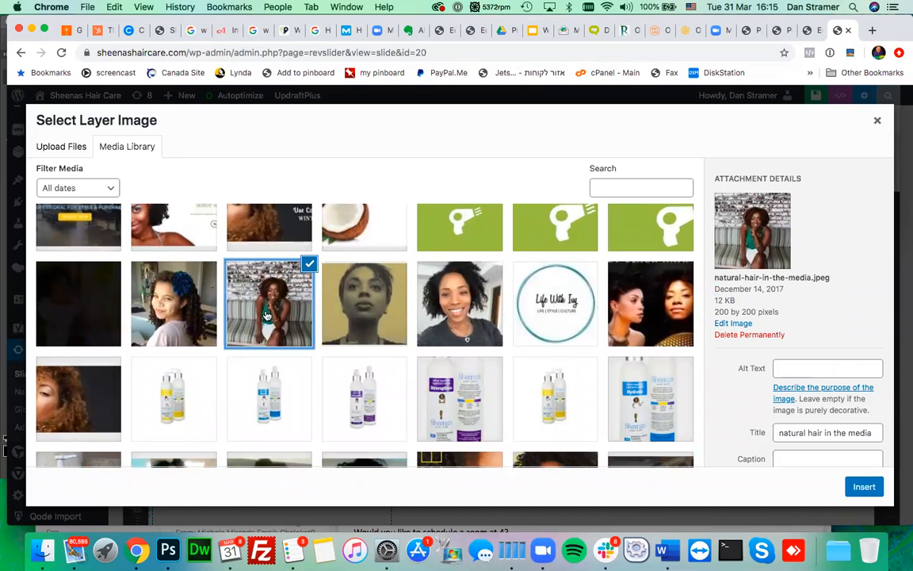
scroll(267, 315, "up", 1)
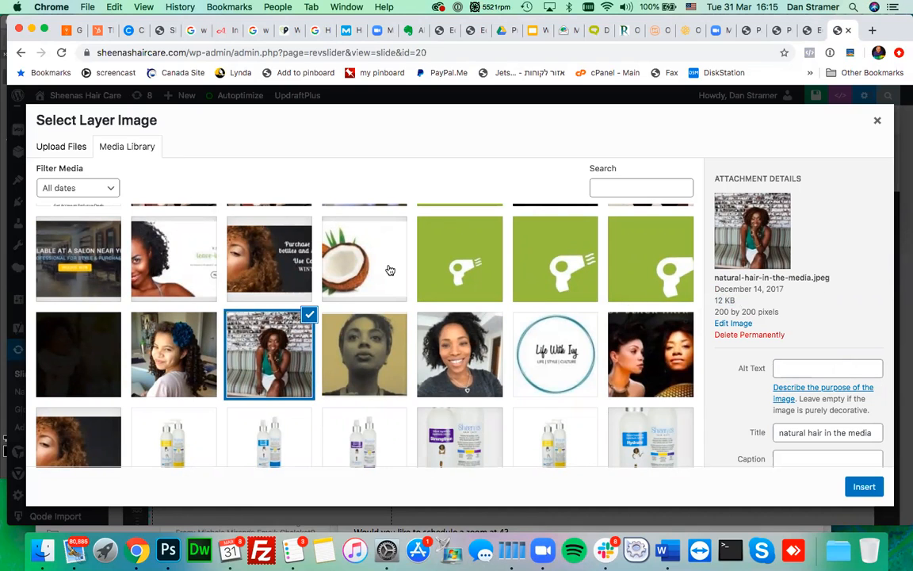
left_click(279, 237)
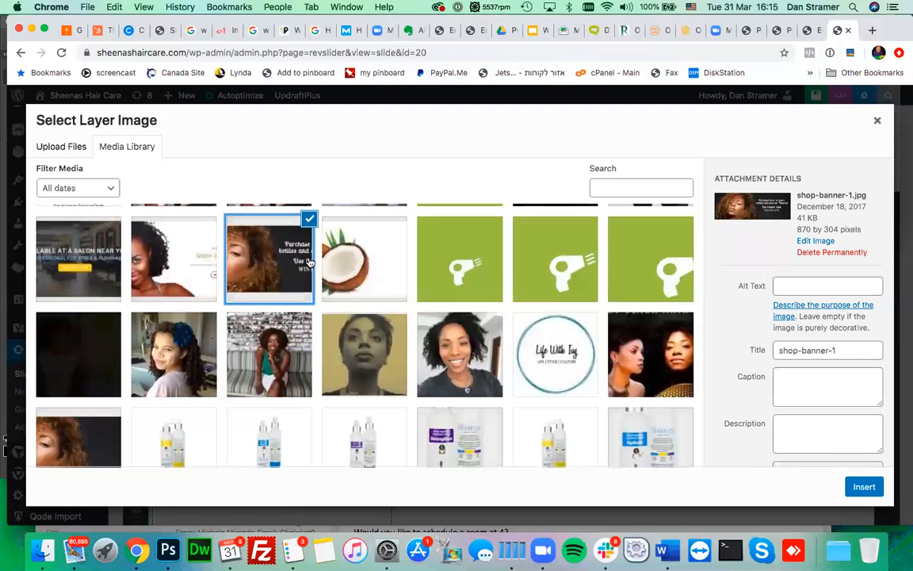
- Select salonproduct.jpg and check its details: 2048 by 1793 pixels, 356 KB
scroll(352, 309, "up", 3)
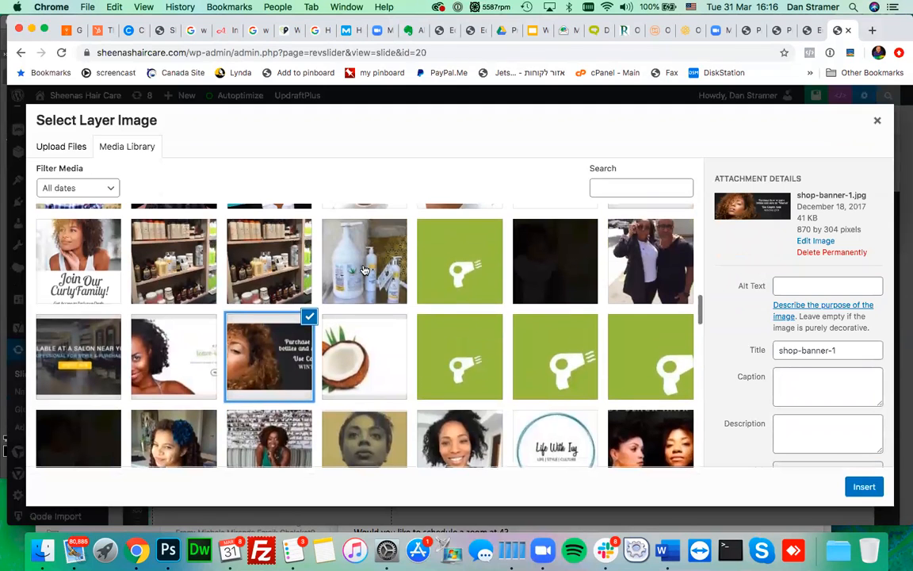
left_click(365, 270)
scroll(365, 270, "up", 3)
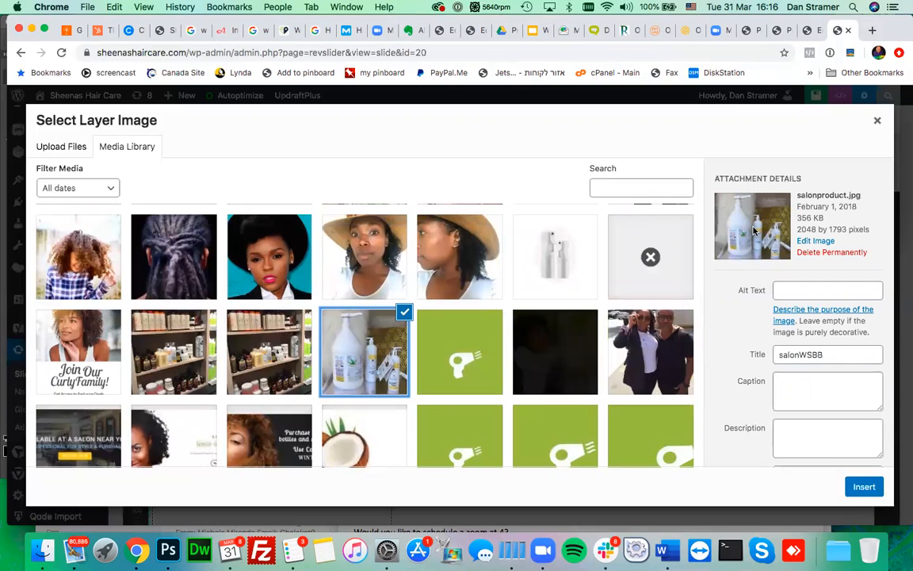
mouse_move(796, 218)
left_mouse_down()
mouse_move(820, 220)
mouse_move(806, 220)
left_mouse_up()
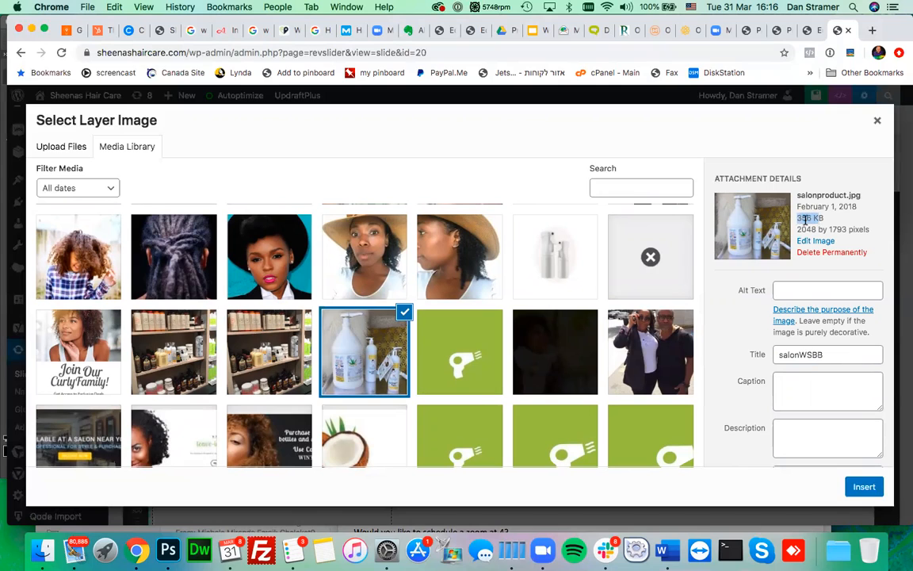
left_click(799, 218)
scroll(731, 358, "down", 3)
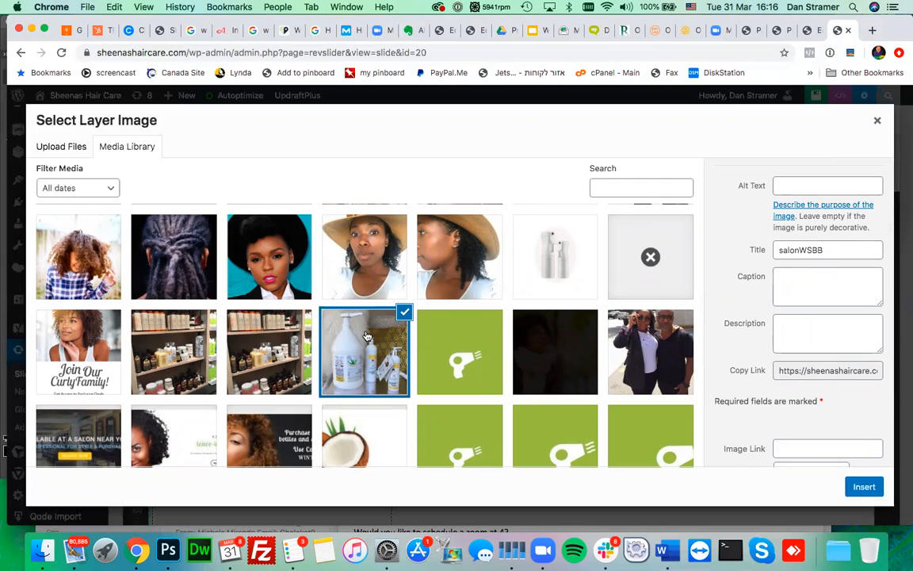
- Check the salon photo's full Copy Link URL in Attachment Details
scroll(366, 336, "up", 1)
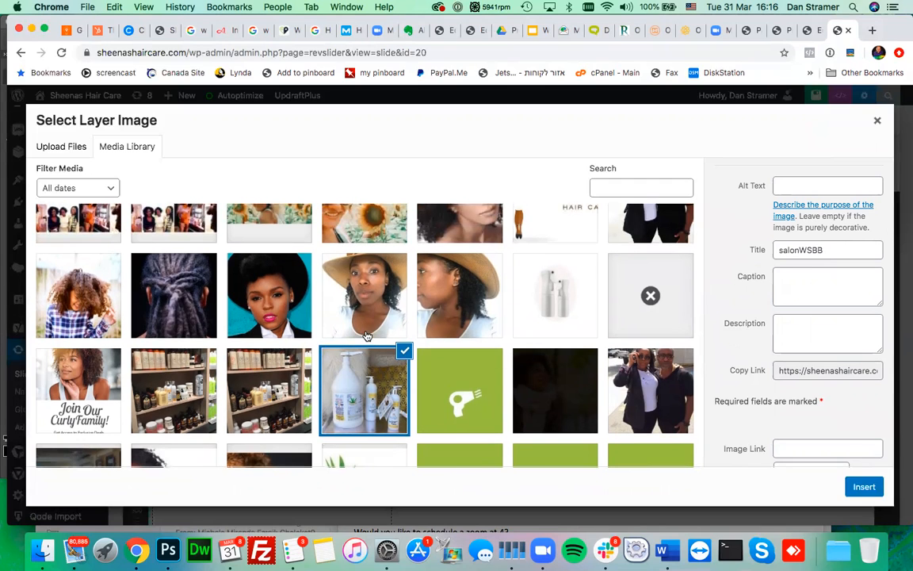
scroll(702, 295, "down", 1)
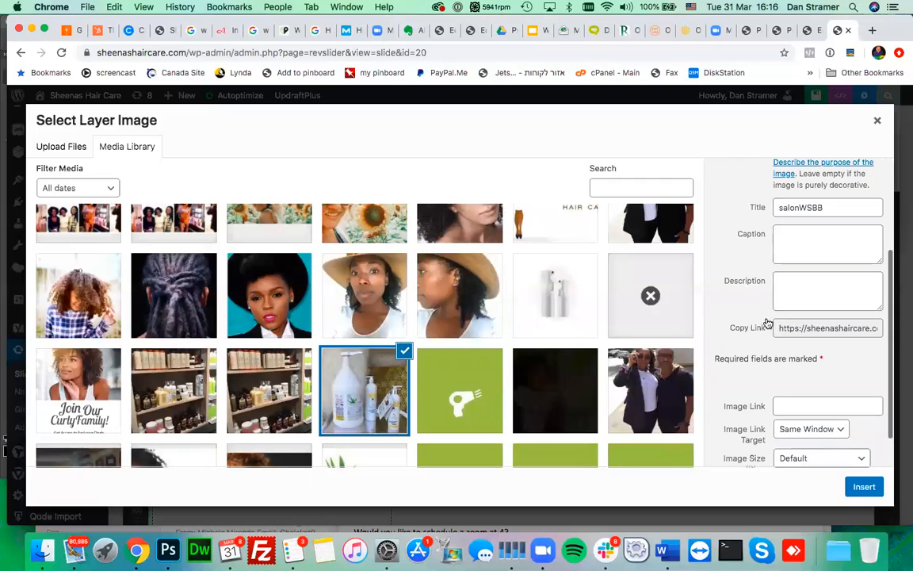
left_click_drag(781, 327, 808, 329)
left_click(871, 328)
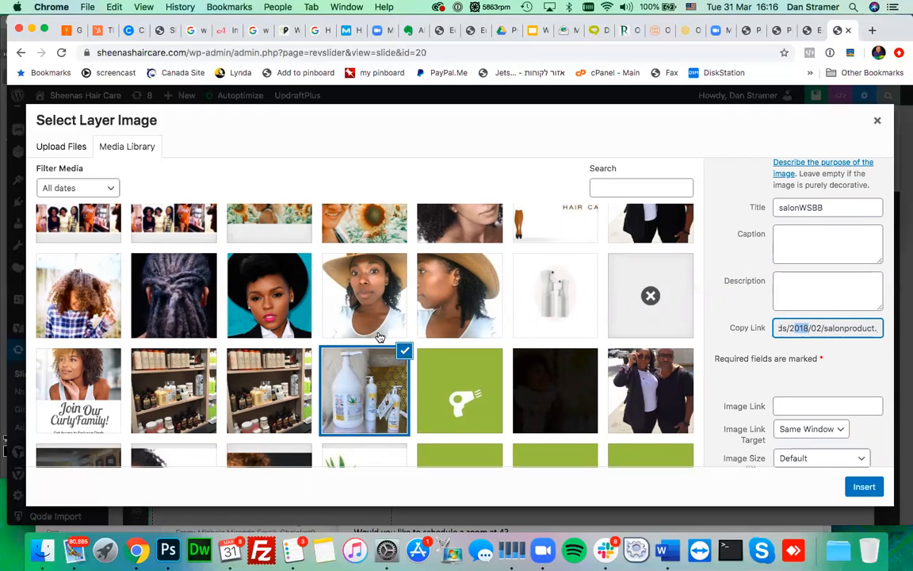
- Compare the two shelf screenshots and settle on the 468 by 625 portrait shelf photo
left_click(267, 368)
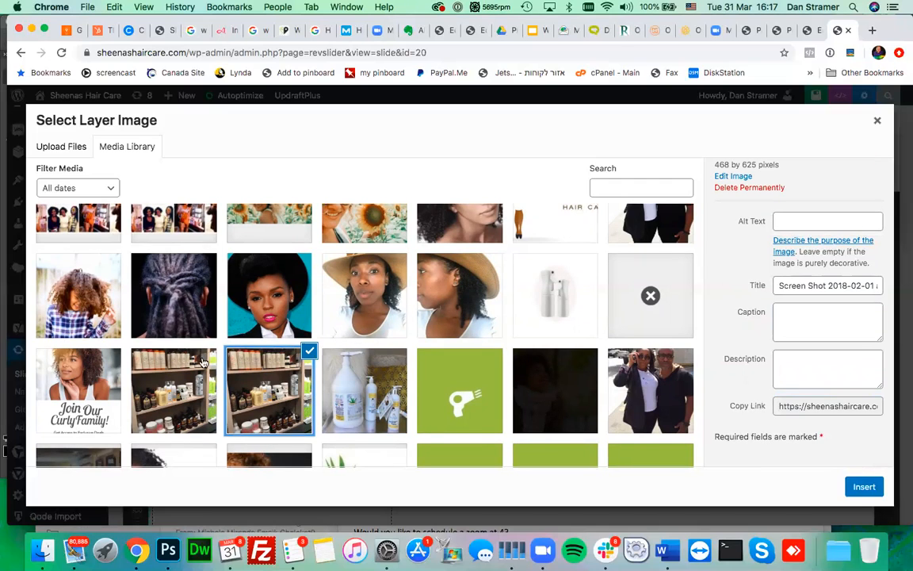
left_click(176, 364)
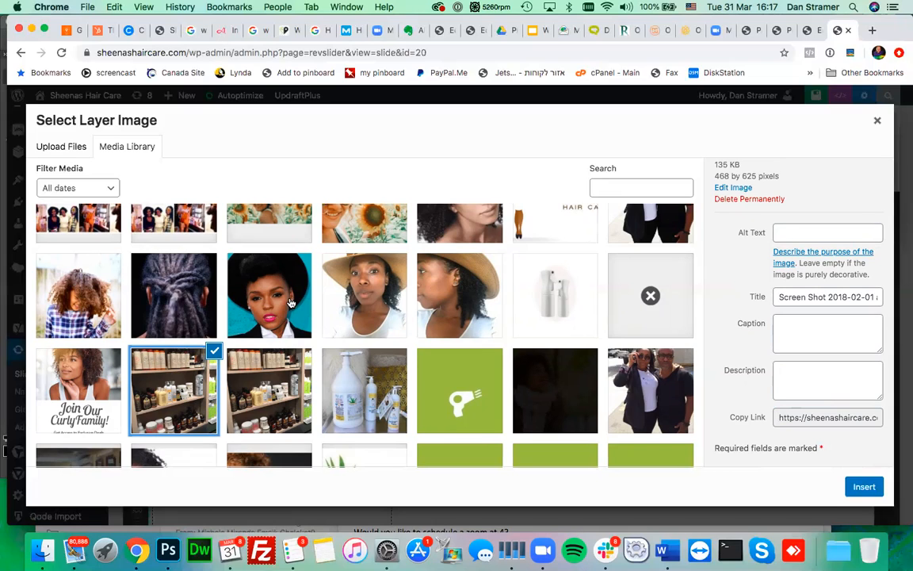
left_click(262, 373)
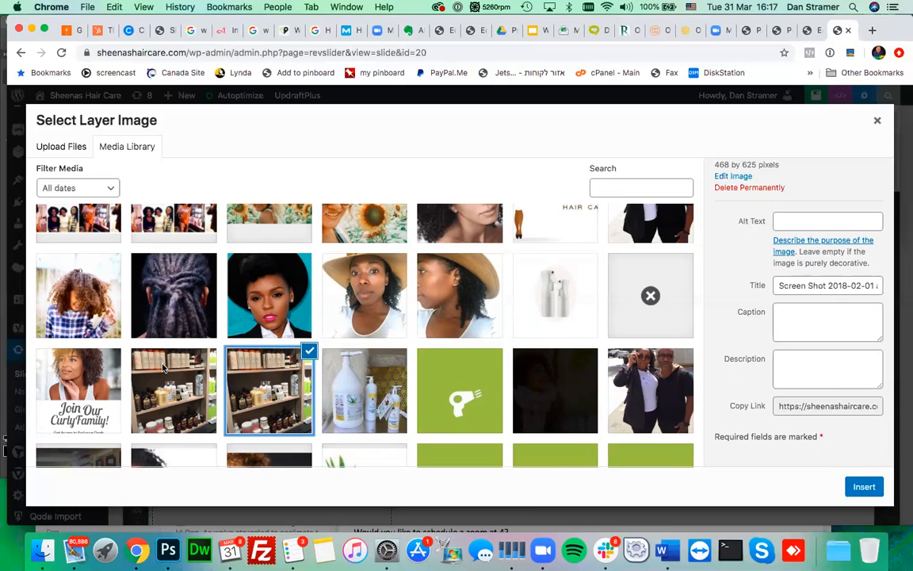
left_click(274, 312)
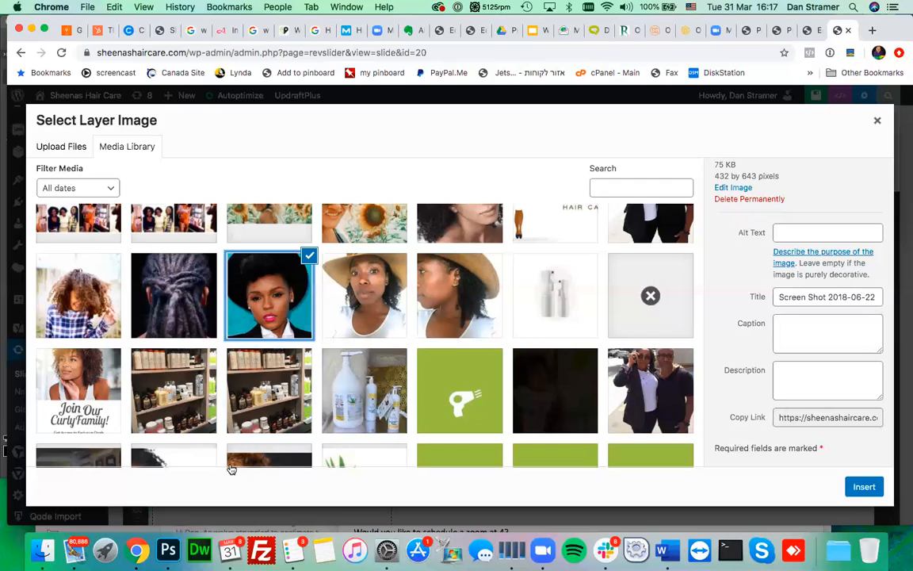
- Connect to the DiskStation server and open the studio share's work folder
left_click(43, 548)
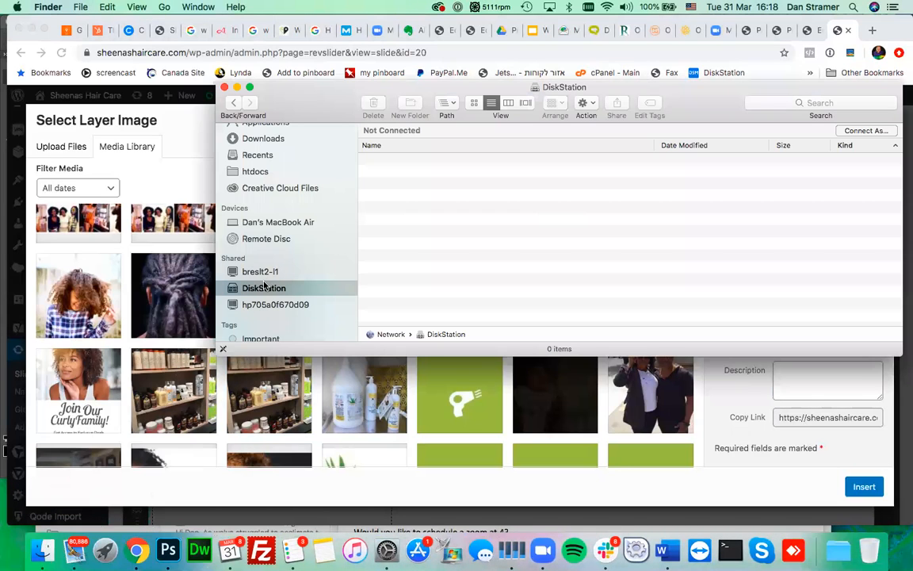
left_click(864, 132)
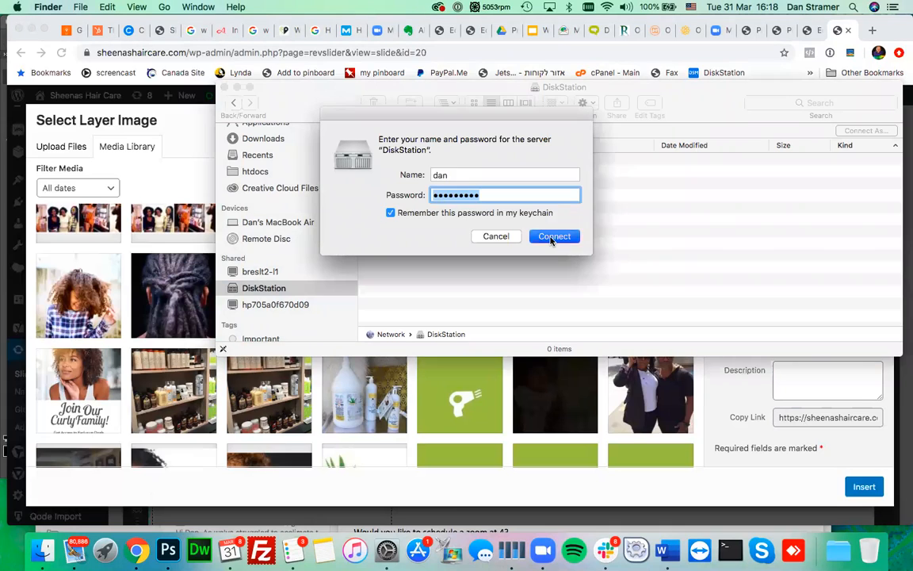
left_click(550, 239)
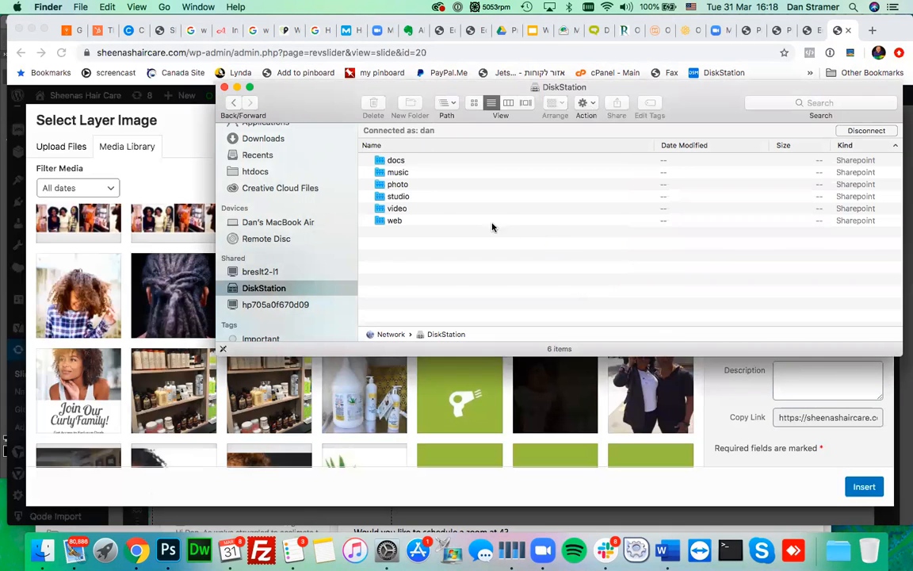
left_click(406, 200)
double_click(406, 200)
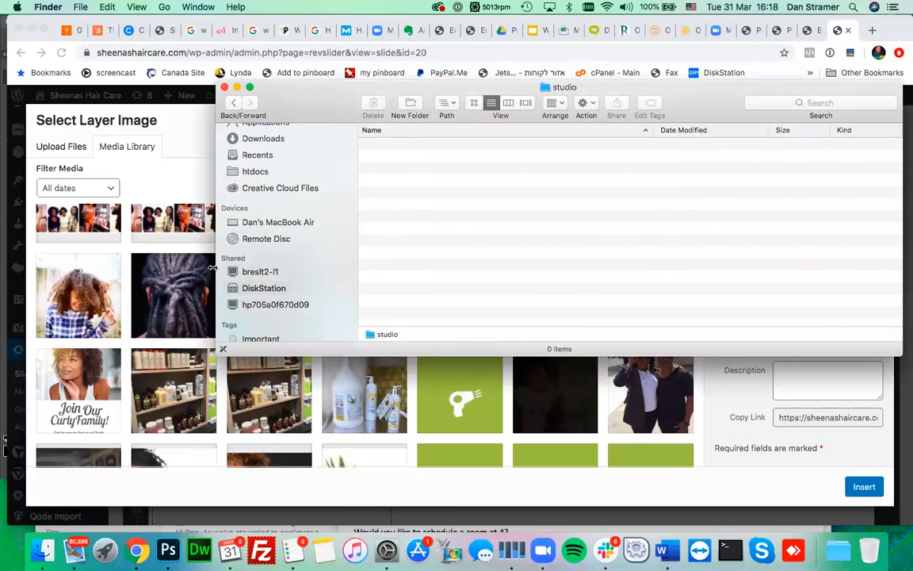
double_click(385, 232)
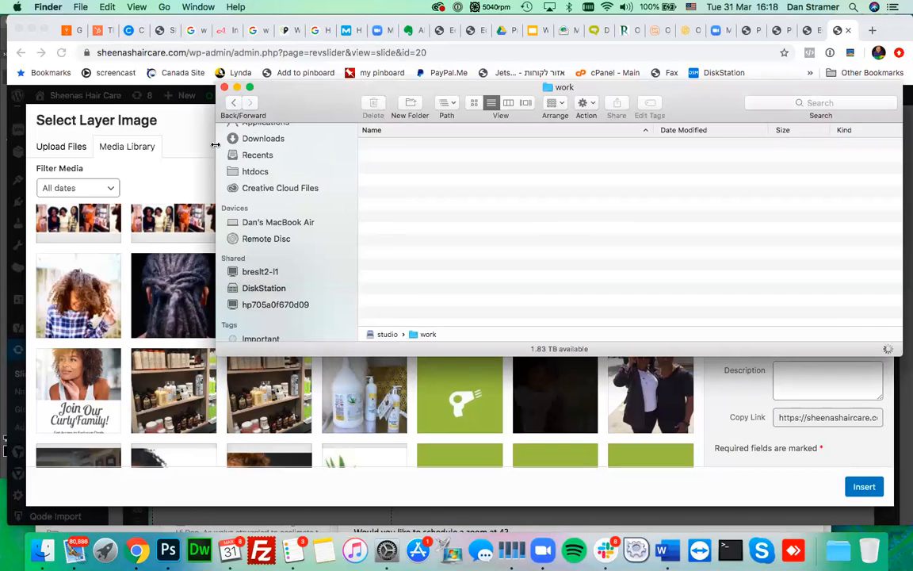
- Open the Sheenas Hair Care Slider Assets folder in column view
left_click_drag(215, 145, 281, 139)
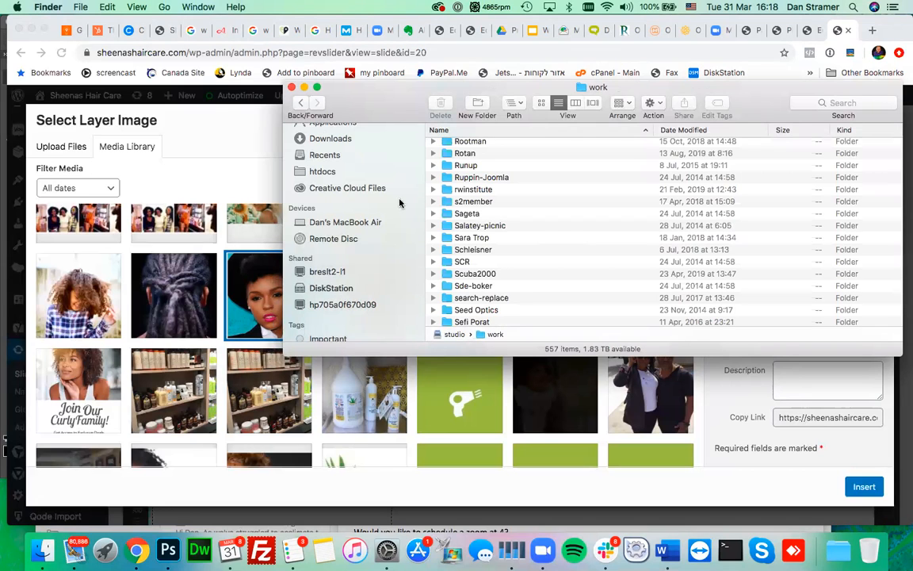
scroll(463, 223, "down", 3)
scroll(464, 223, "down", 8)
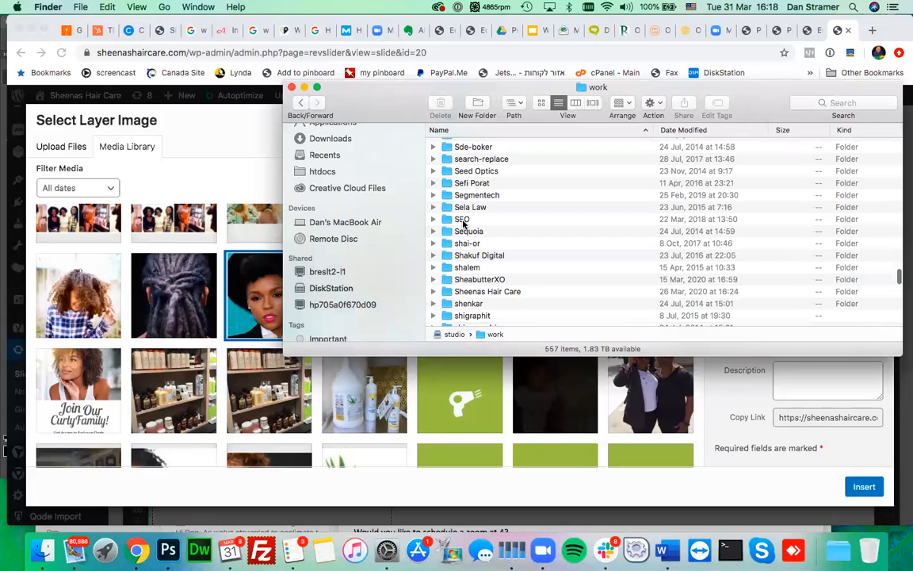
left_click(463, 292)
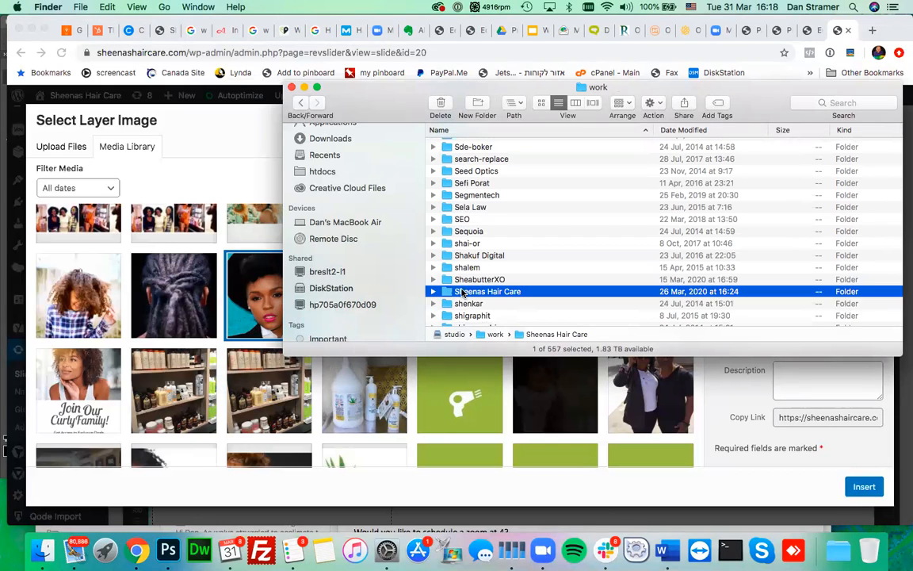
double_click(464, 292)
double_click(487, 146)
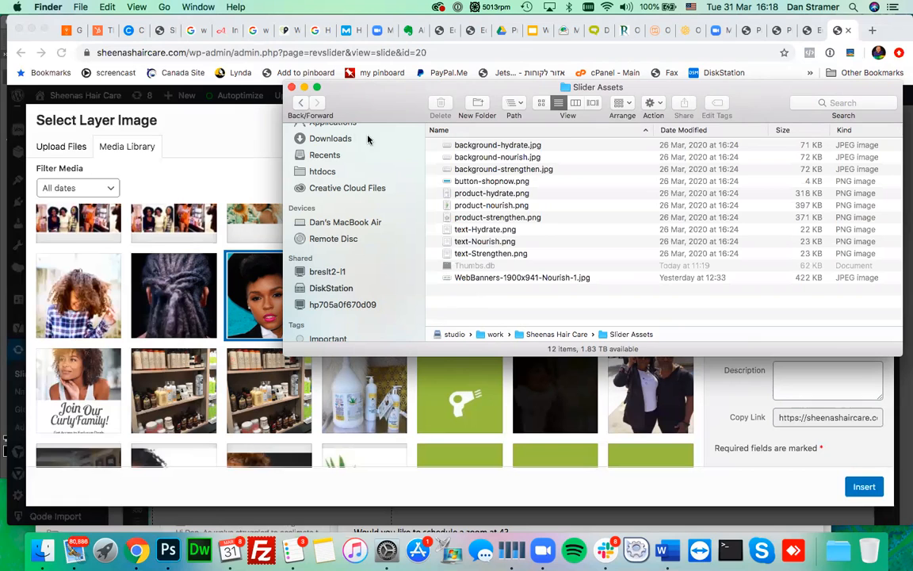
left_click(576, 103)
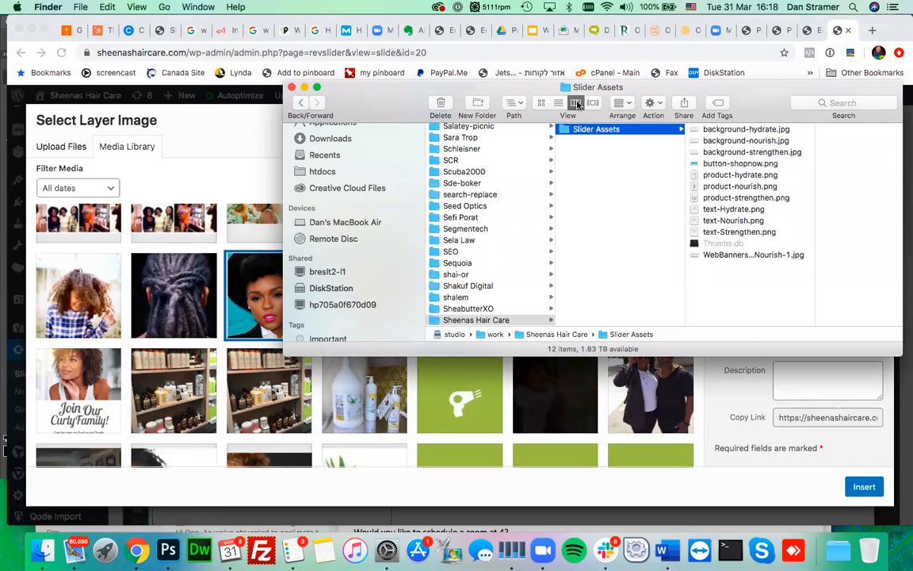
- Preview the Slider Assets images, from background-hydrate.jpg through the strengthen product image
left_click_drag(353, 94, 188, 106)
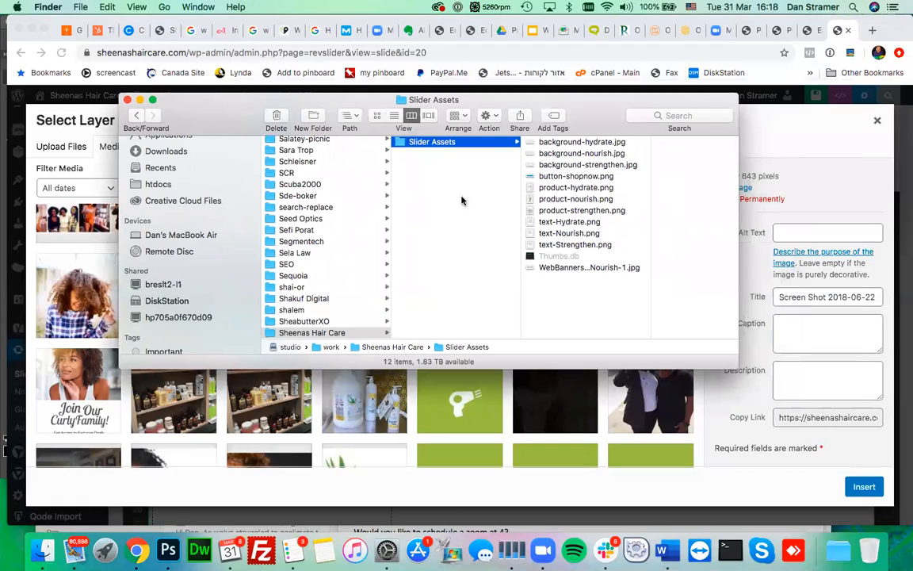
left_click(552, 146)
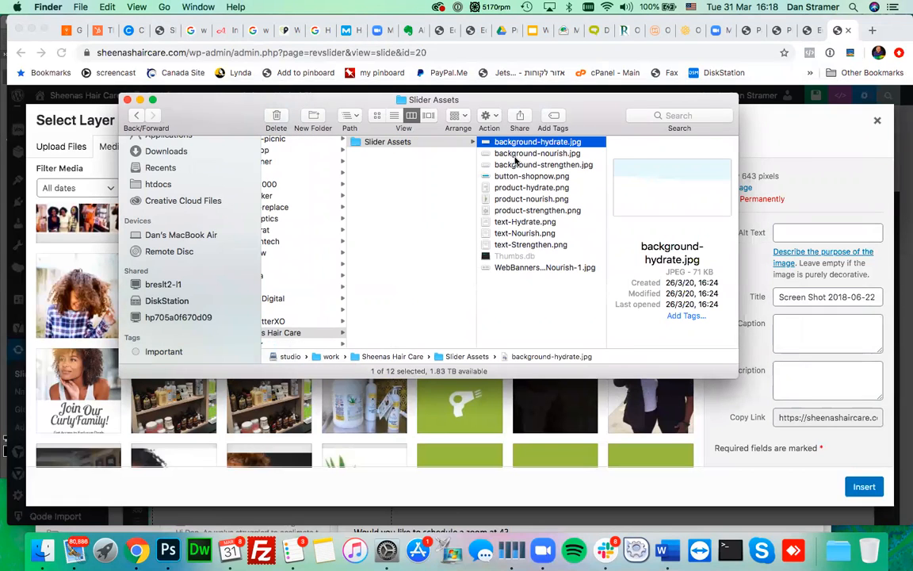
key("Down")
key("Down")
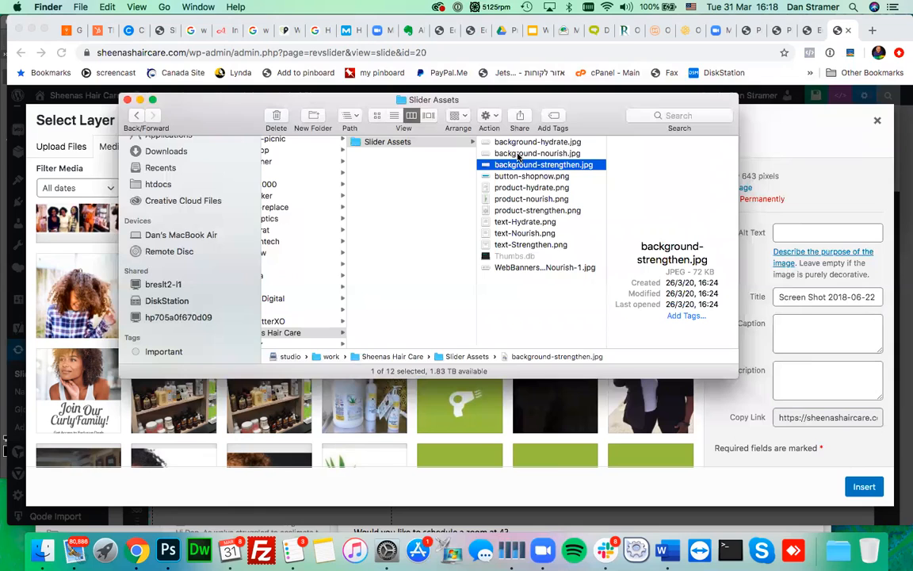
key("Down")
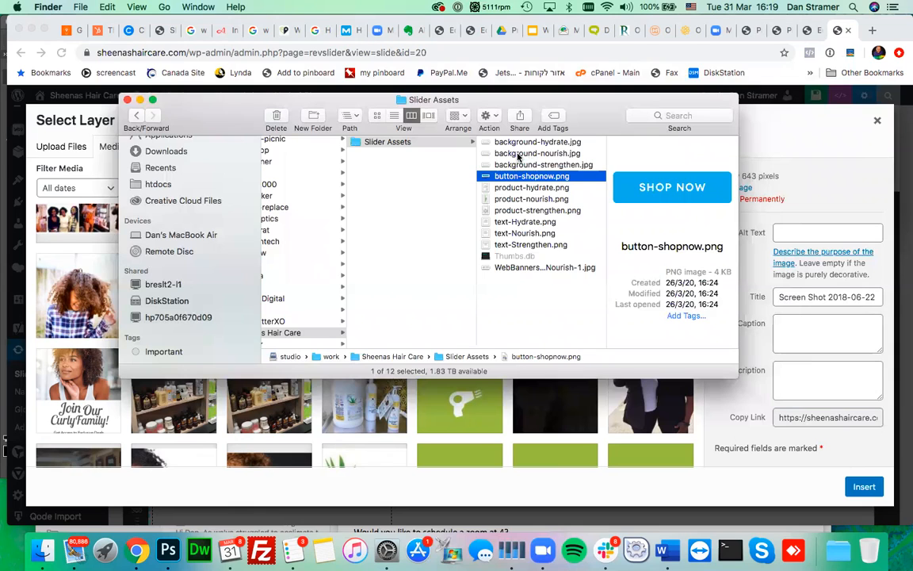
key("Down")
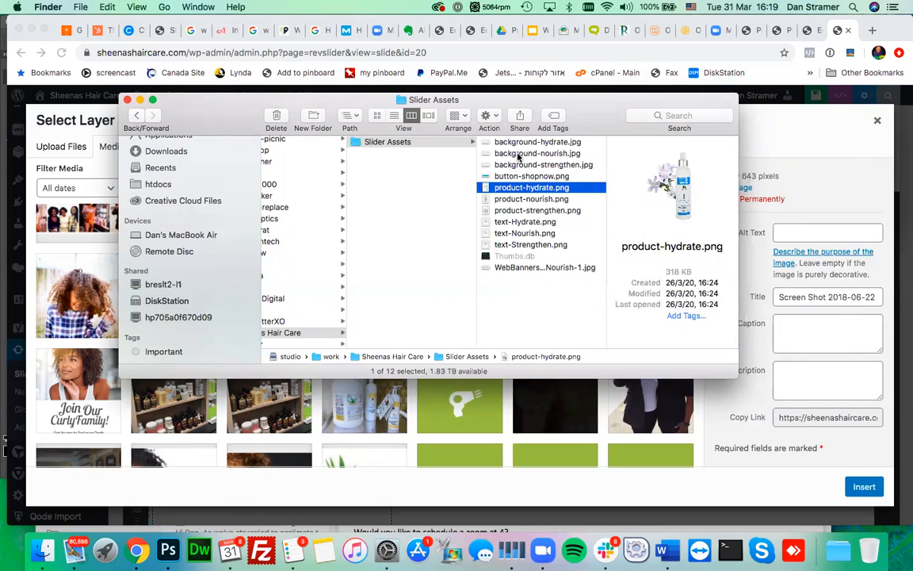
left_click_drag(205, 113, 157, 131)
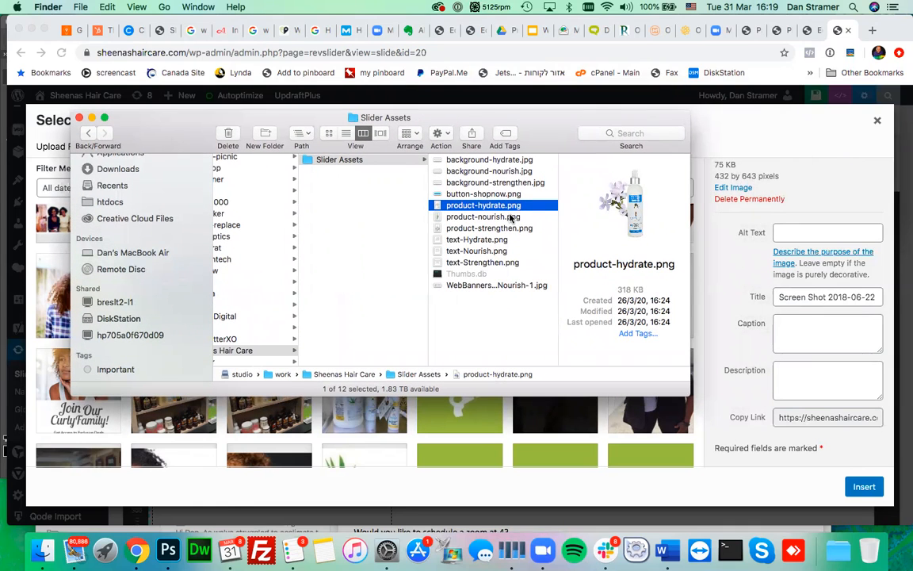
left_click(511, 217)
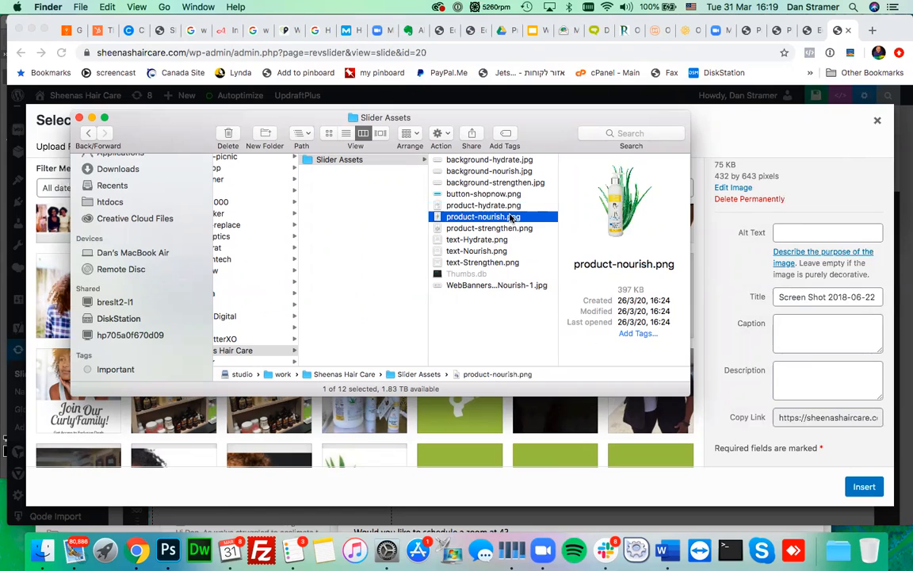
left_click(501, 229)
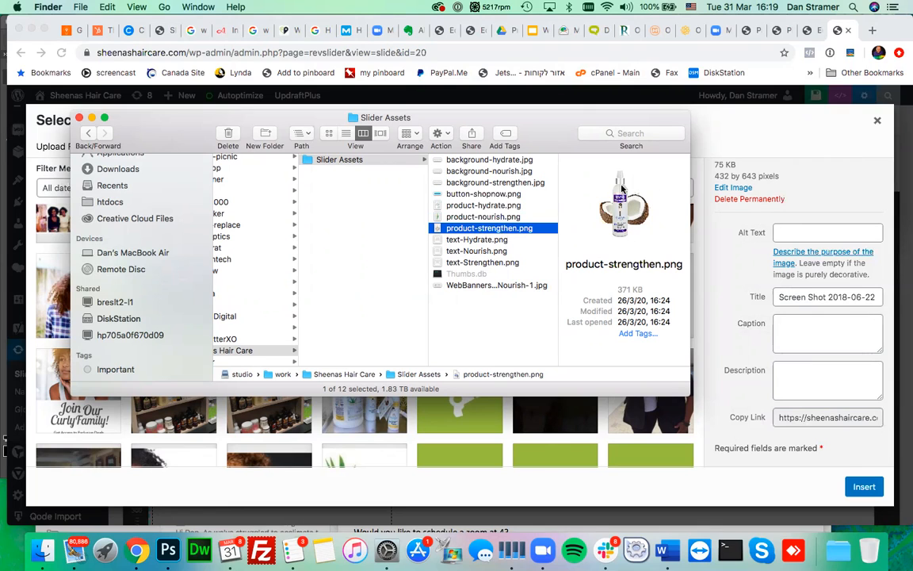
- Check product-strengthen.png's file size and drag it into the Media Library
left_click_drag(617, 289, 641, 290)
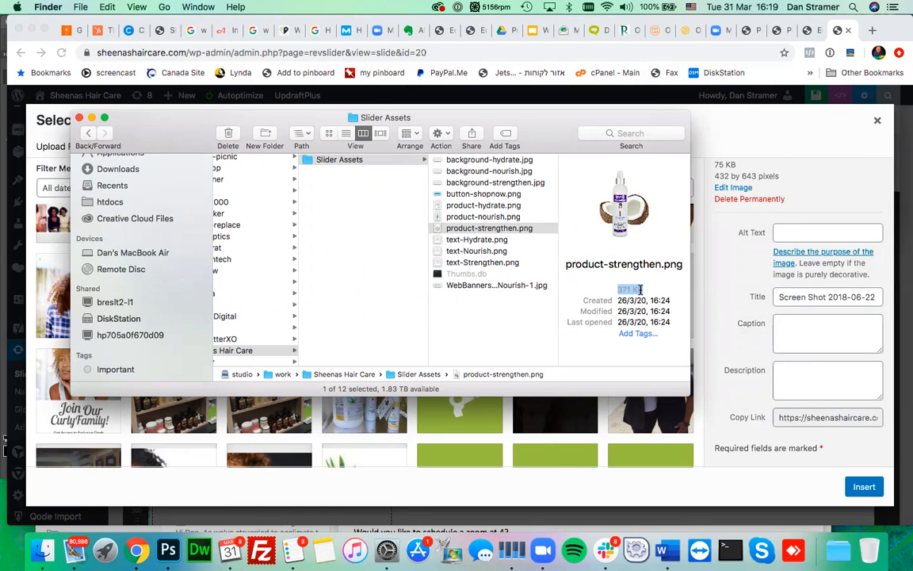
left_click_drag(179, 132, 347, 163)
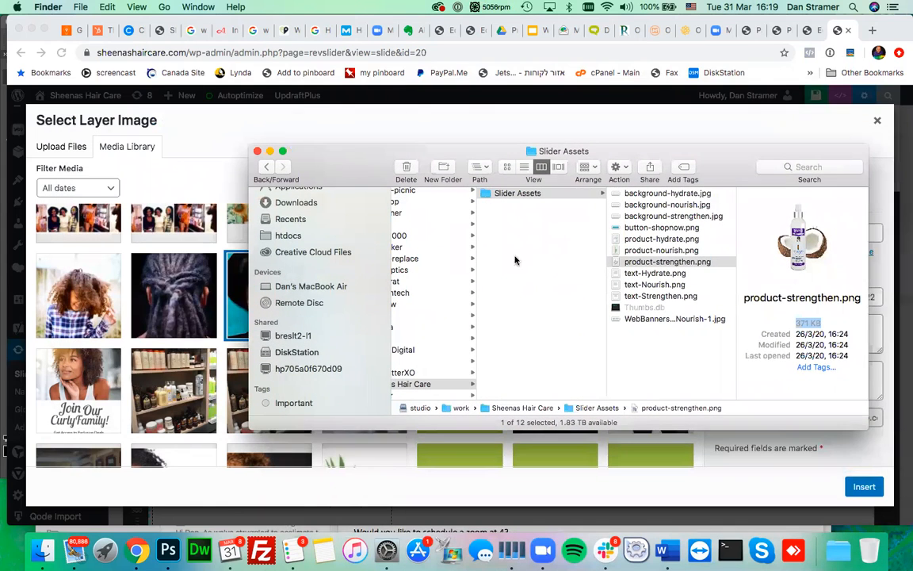
left_click(642, 261)
left_click_drag(248, 262, 115, 289)
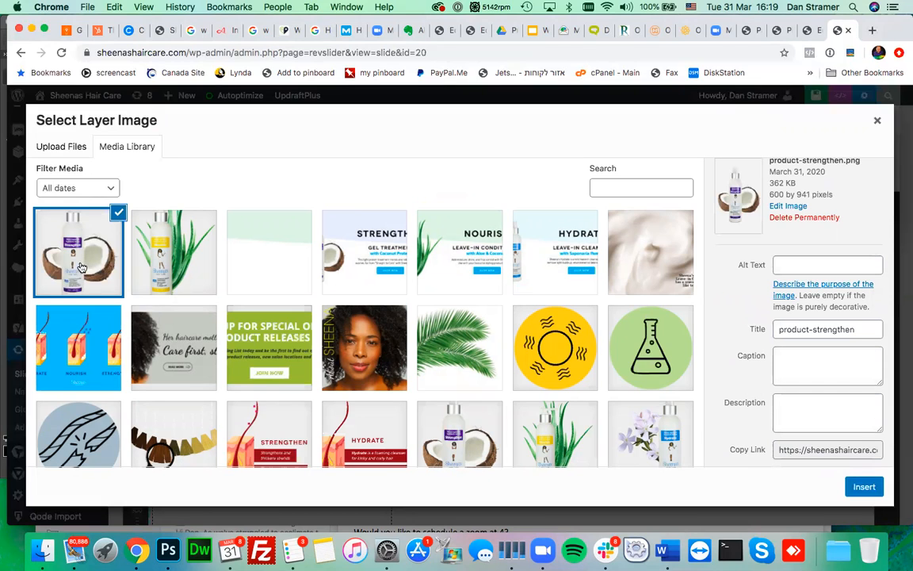
- Insert the uploaded product-strengthen.png as the slide's bottle layer image
double_click(775, 182)
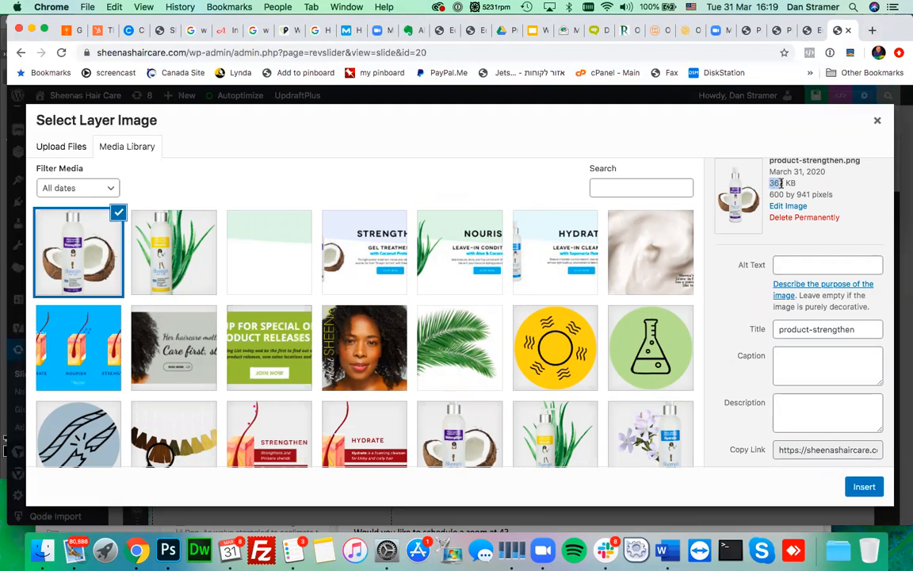
left_click(863, 488)
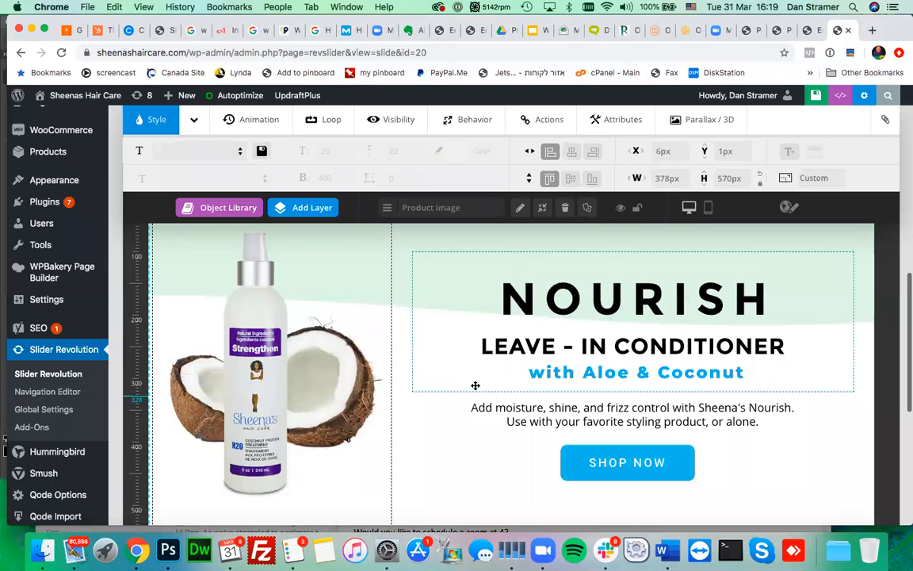
left_click(492, 342)
- Change the slide headline from NOURISH to STRENGTHEN
left_click(554, 297)
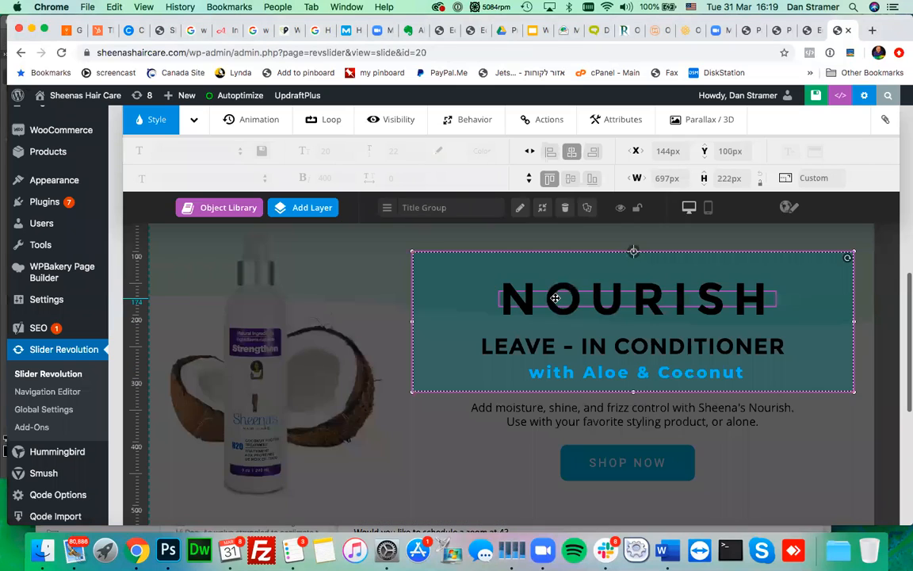
double_click(554, 297)
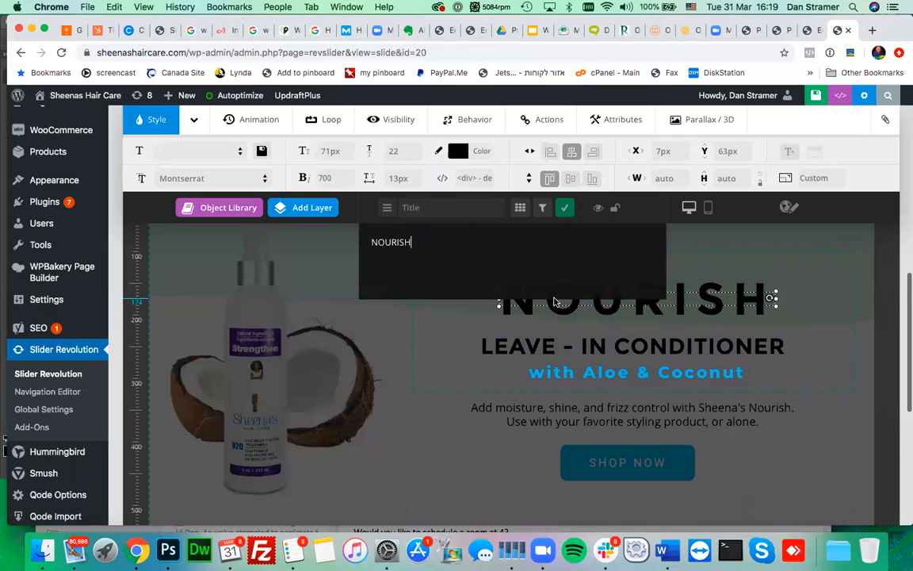
key("super+a")
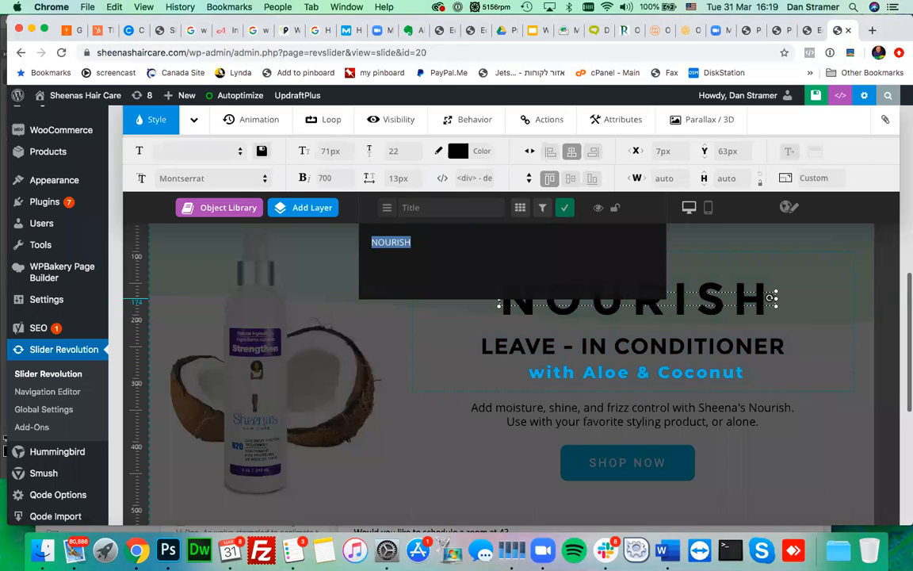
type("STRENGTHEN")
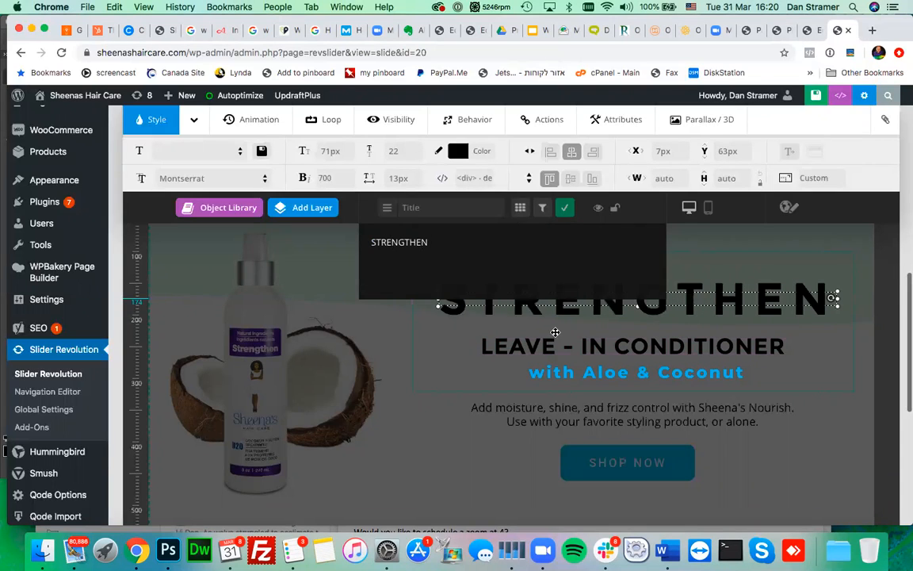
- Replace the LEAVE - IN CONDITIONER subtitle with GEL TREATMENT
left_click(566, 345)
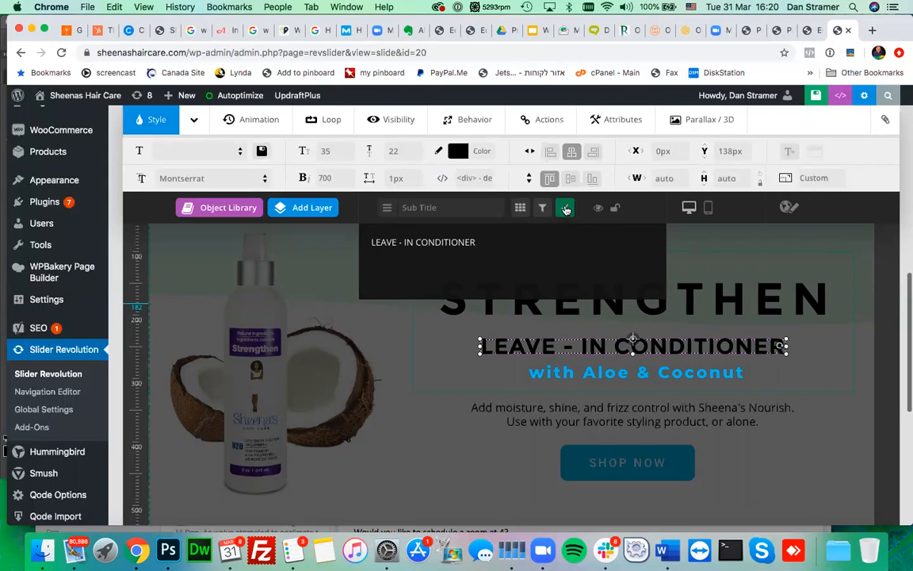
left_click(566, 209)
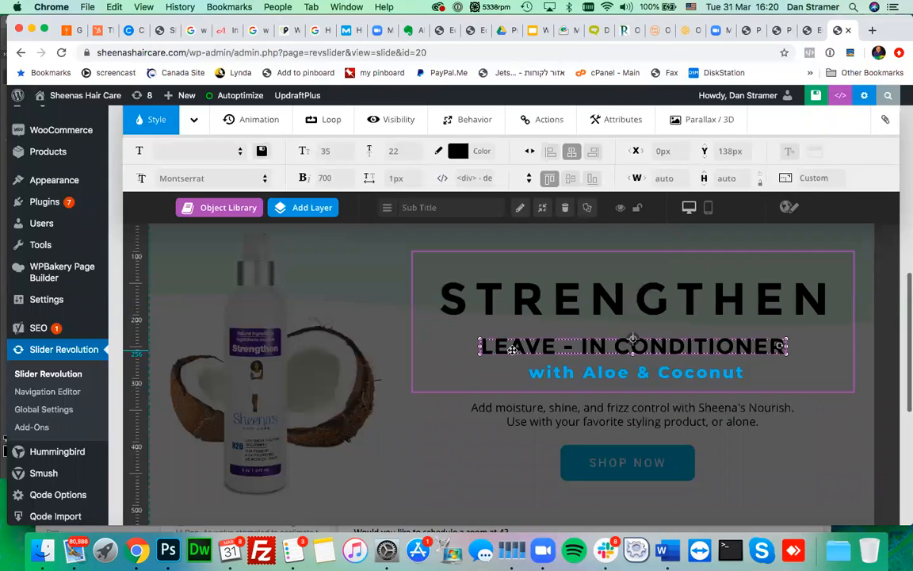
double_click(512, 349)
key("super+a")
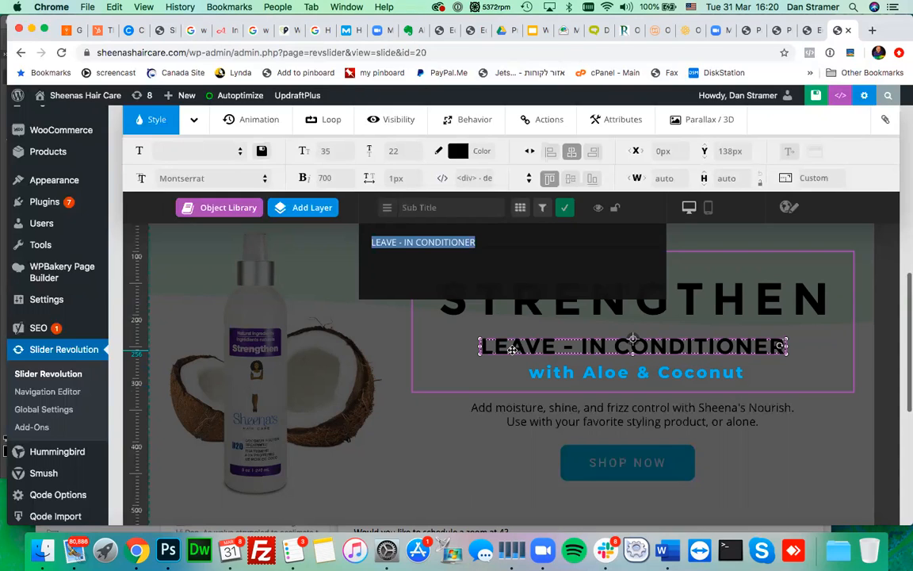
type("GEL")
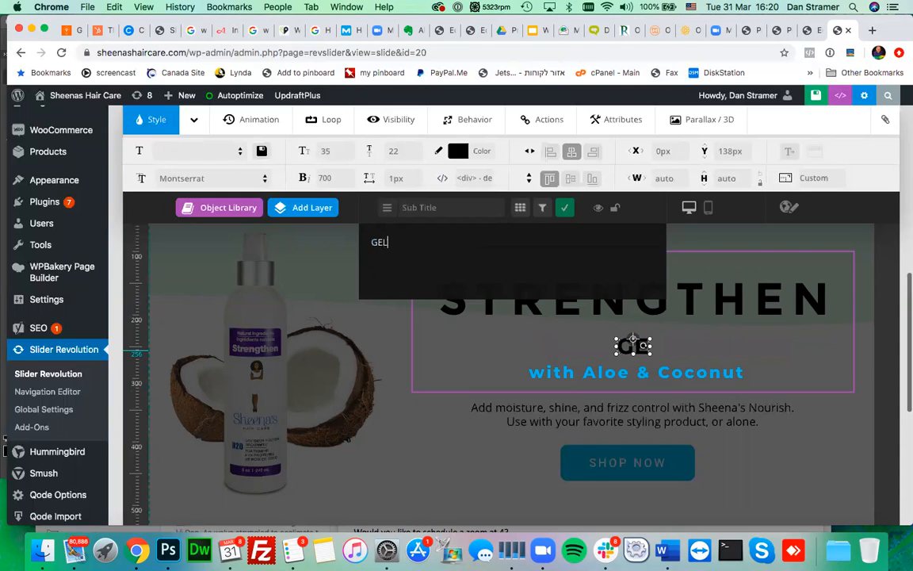
type(" TRE")
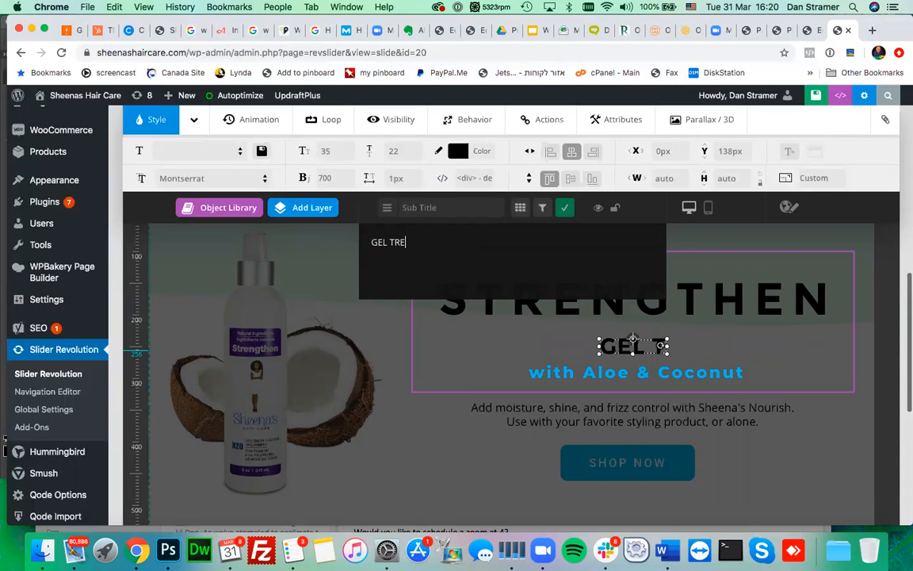
type("ATMENT")
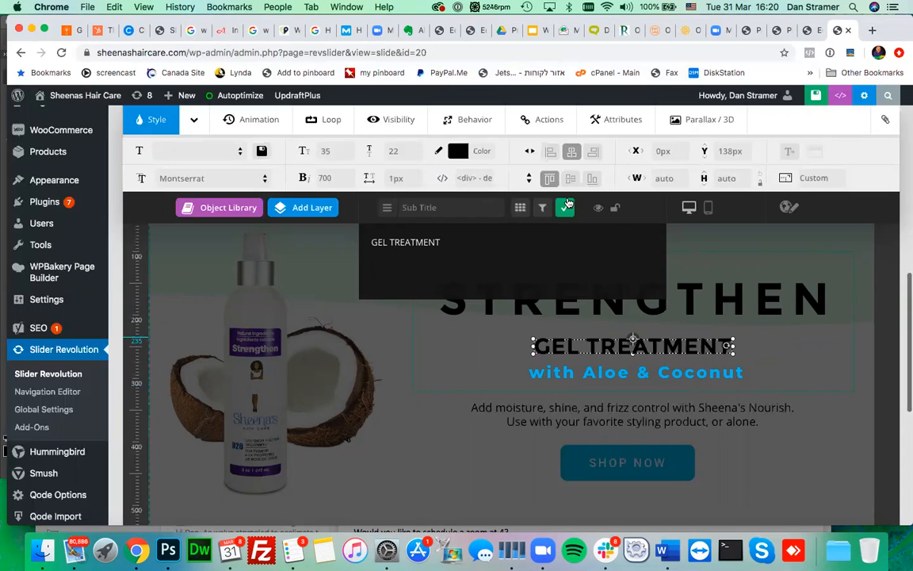
left_click(566, 205)
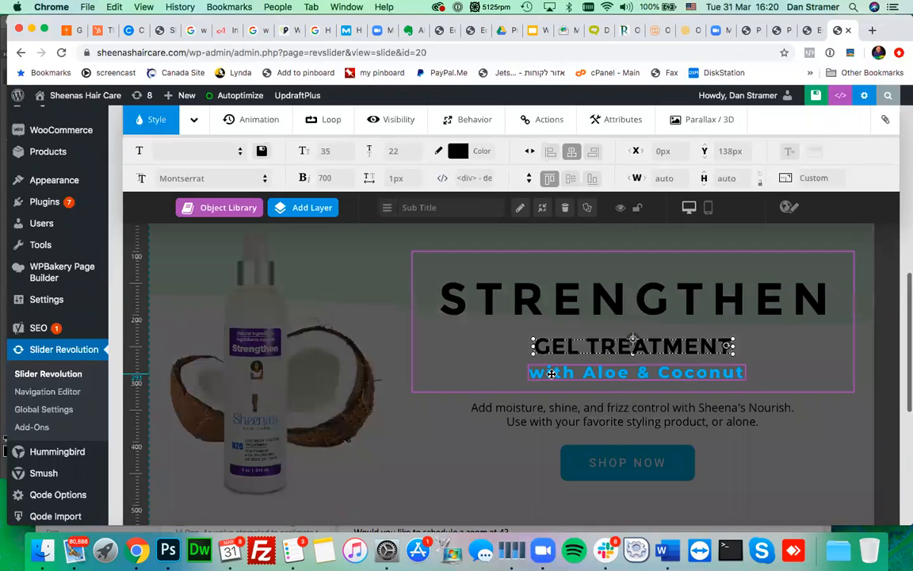
- Edit the blue tagline 'with Aloe & Coconut' to read 'with Coconut & Silk Protein'
left_click(551, 373)
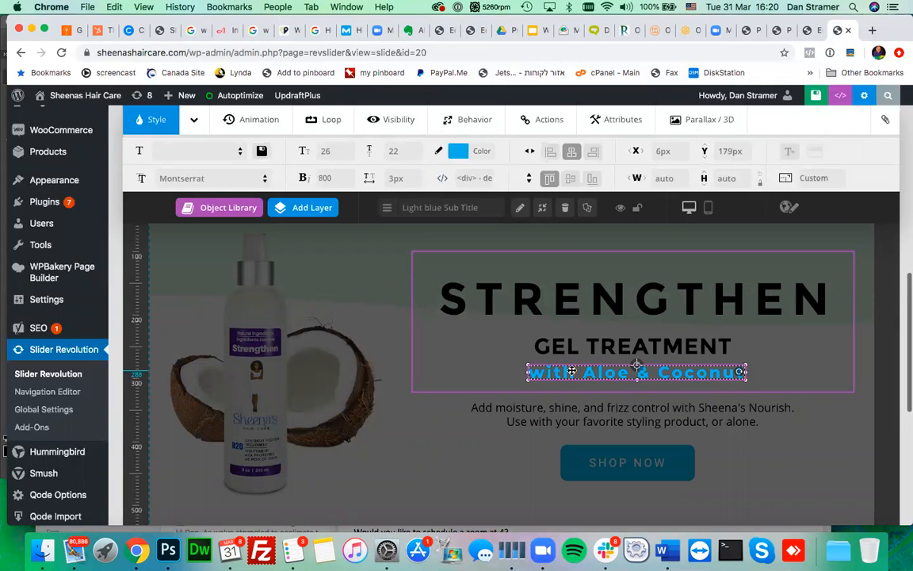
double_click(597, 371)
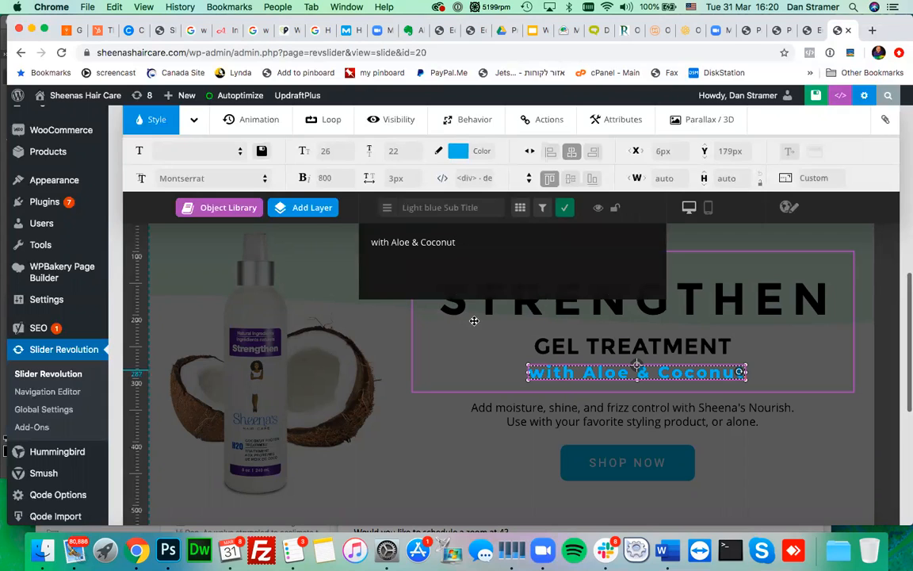
key("Right")
key("Right")
key("Right")
key("Right")
key("Right")
key("Right")
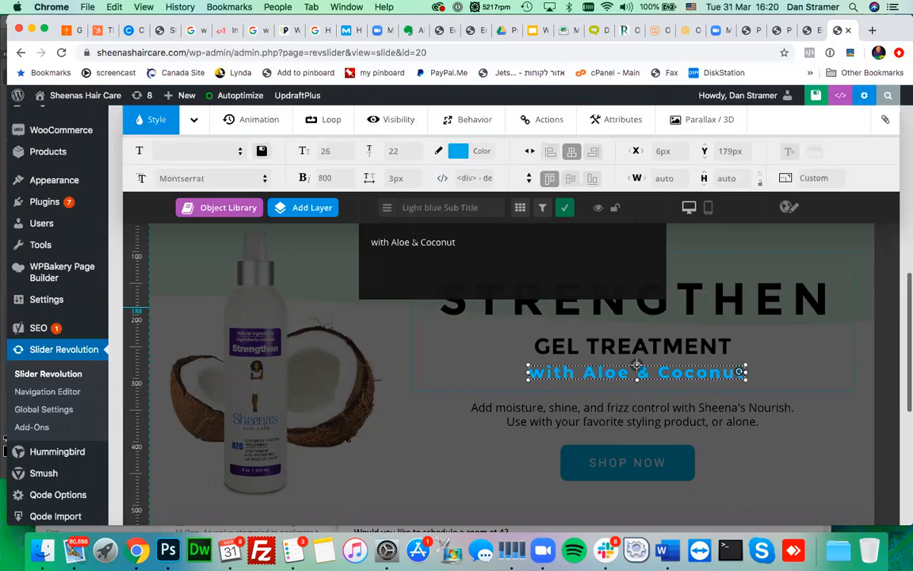
key("BackSpace")
key("BackSpace")
key("BackSpace")
key("BackSpace")
key("BackSpace")
key("BackSpace")
key("BackSpace")
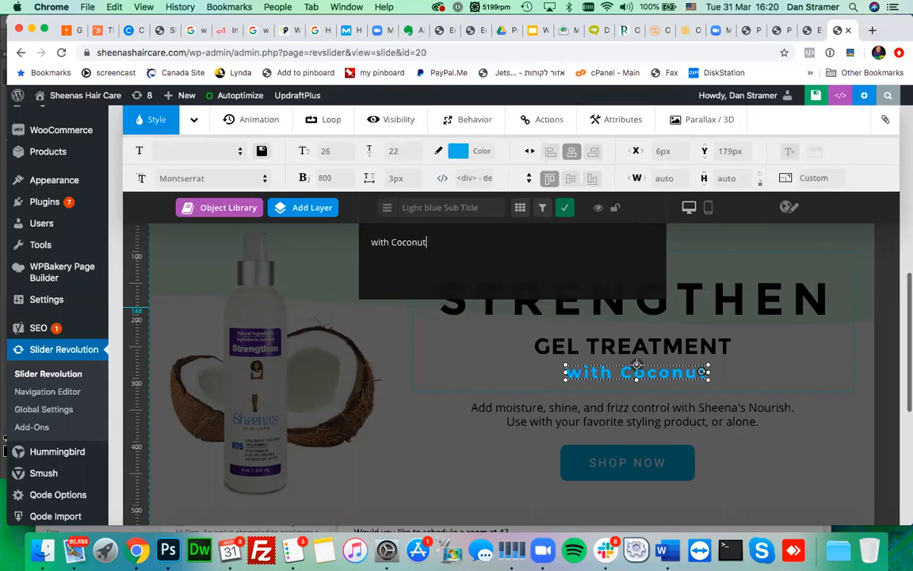
type("& ")
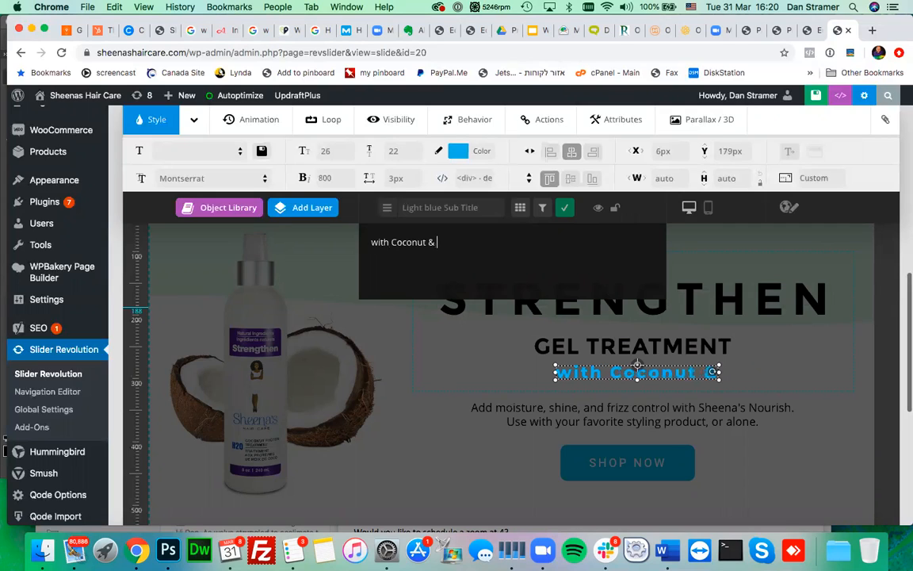
type("Silk Protein")
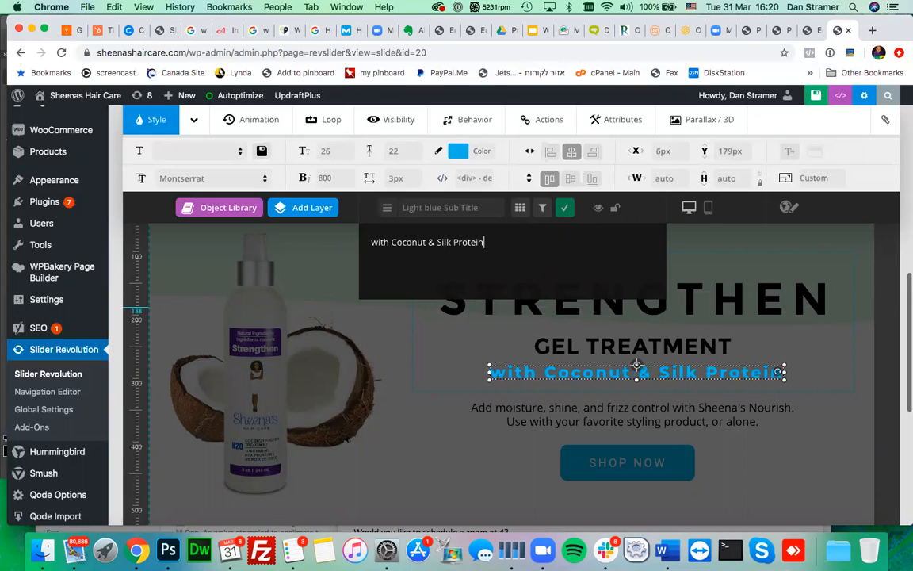
left_click(564, 208)
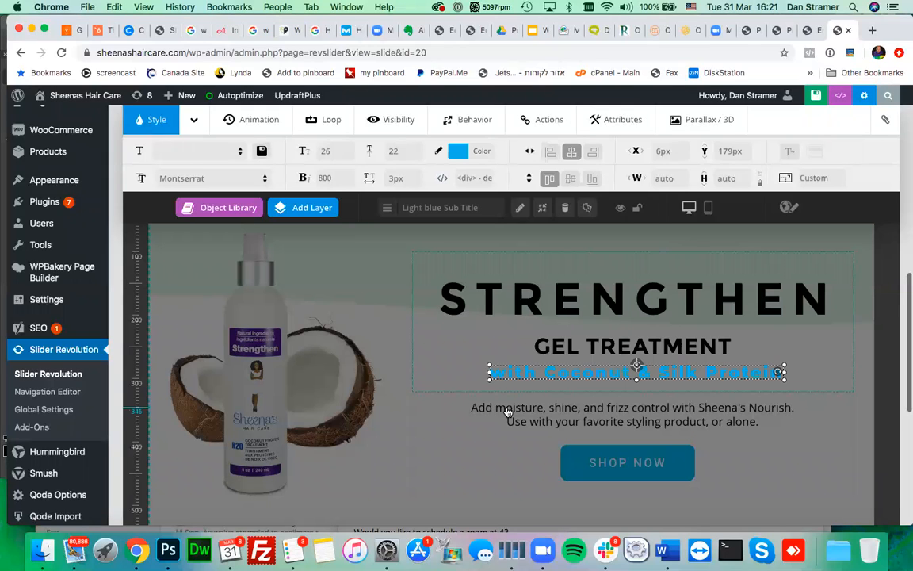
double_click(507, 408)
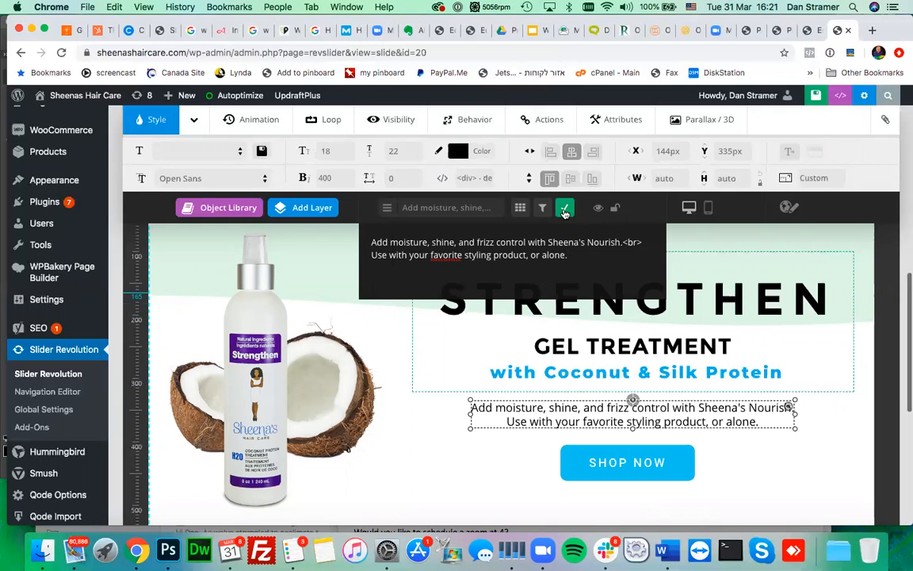
- Close the description editor unchanged and select the SHOP NOW button layer
left_click(564, 208)
scroll(523, 380, "down", 2)
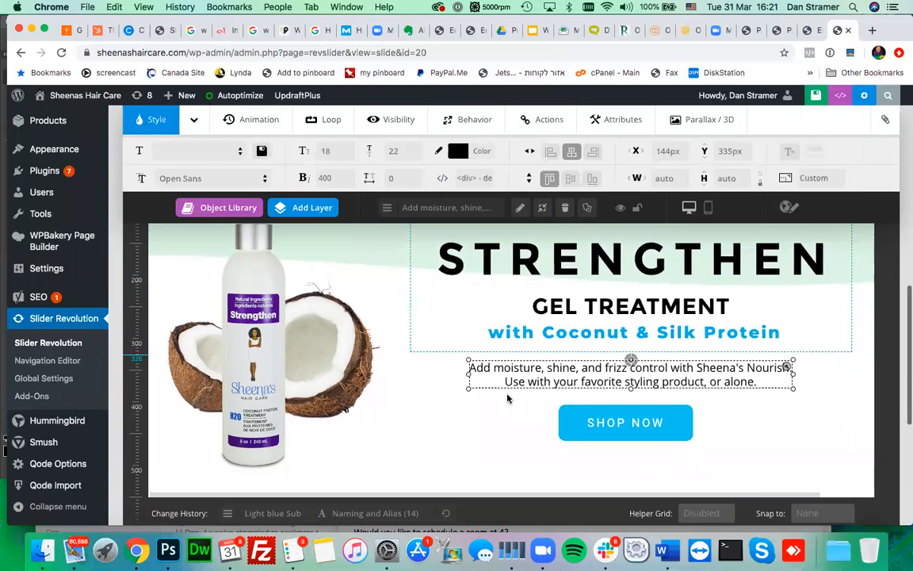
scroll(508, 399, "down", 2)
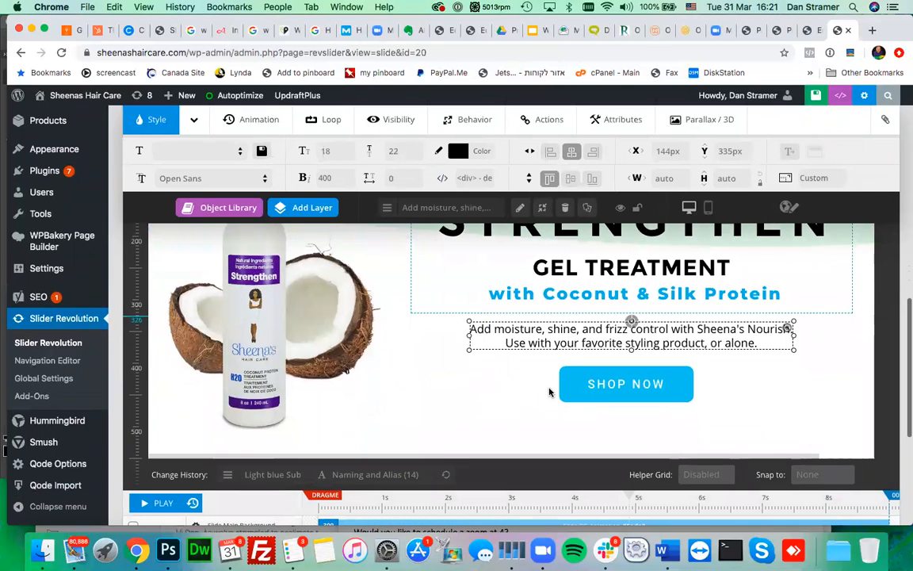
left_click(601, 386)
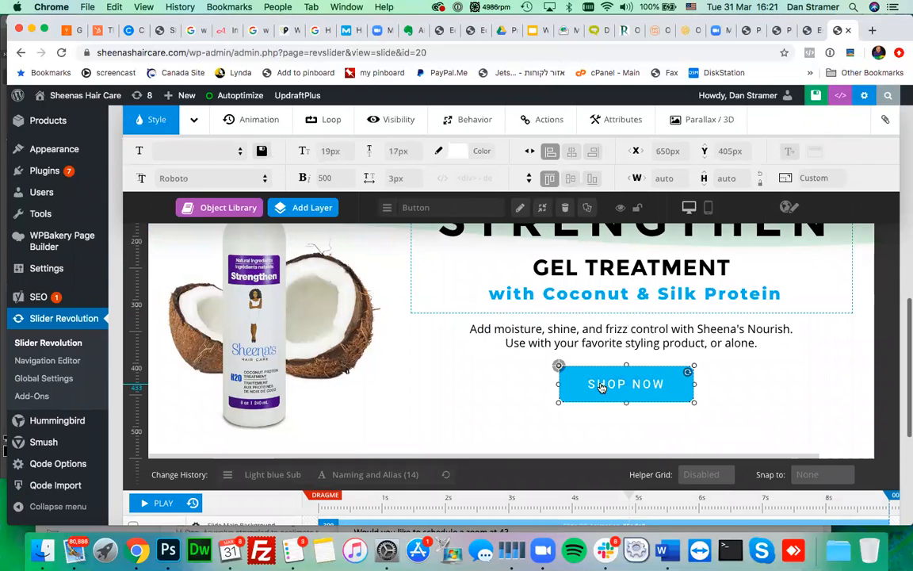
scroll(475, 383, "up", 4)
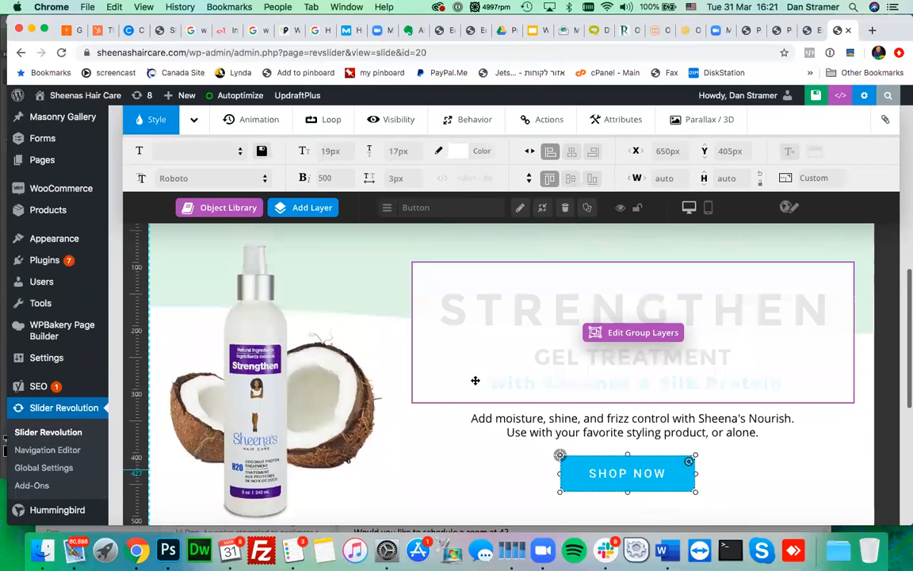
scroll(476, 381, "up", 2)
scroll(475, 381, "up", 1)
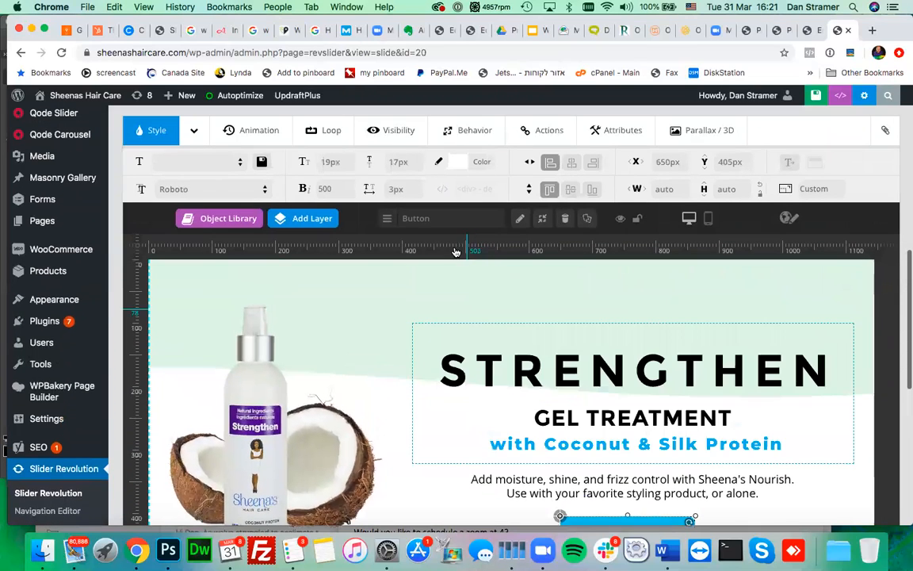
- View the SHOP NOW button's link action, then switch to the live home-new page
left_click(524, 135)
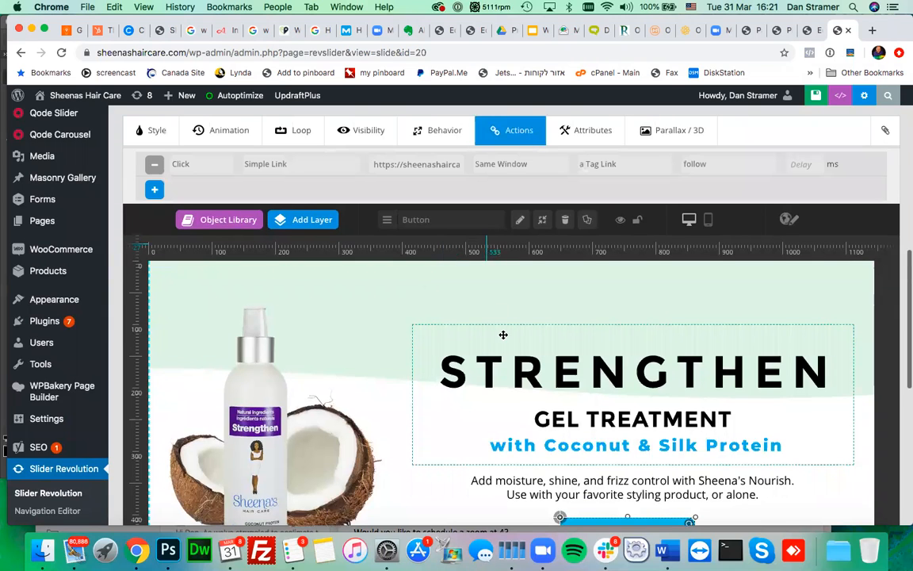
mouse_move(504, 332)
scroll(503, 333, "down", 2)
scroll(503, 335, "up", 1)
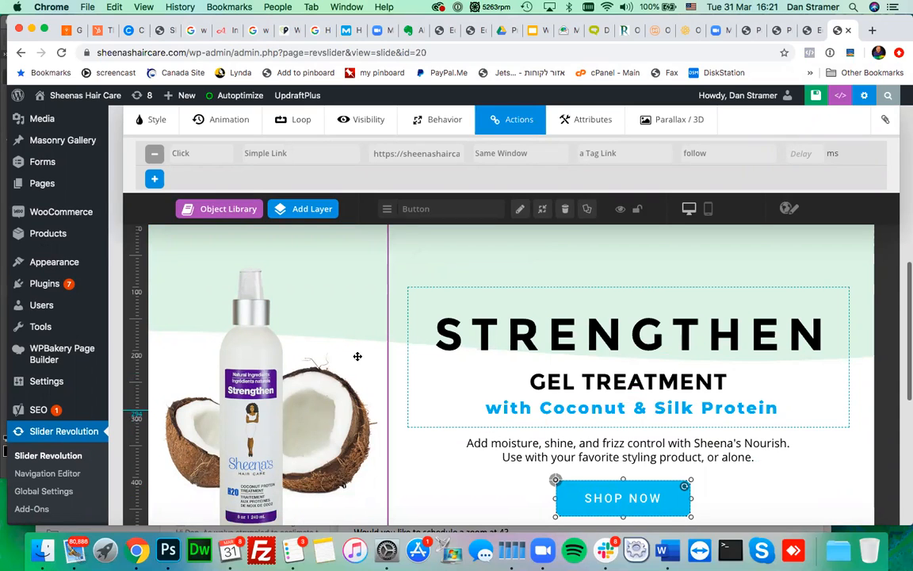
left_click(777, 30)
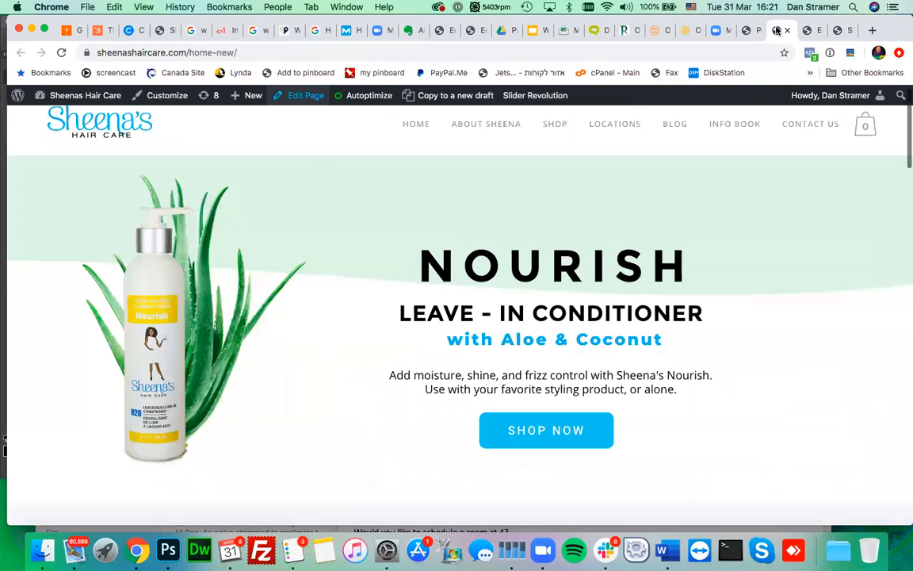
- Go to the Strengthen product page via SHOP and copy its web address
left_click(551, 129)
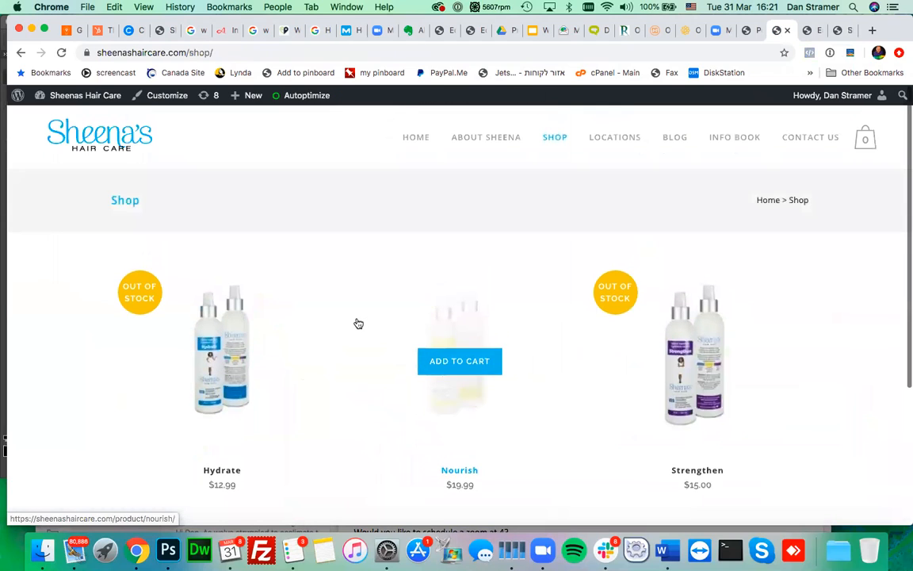
left_click(692, 357)
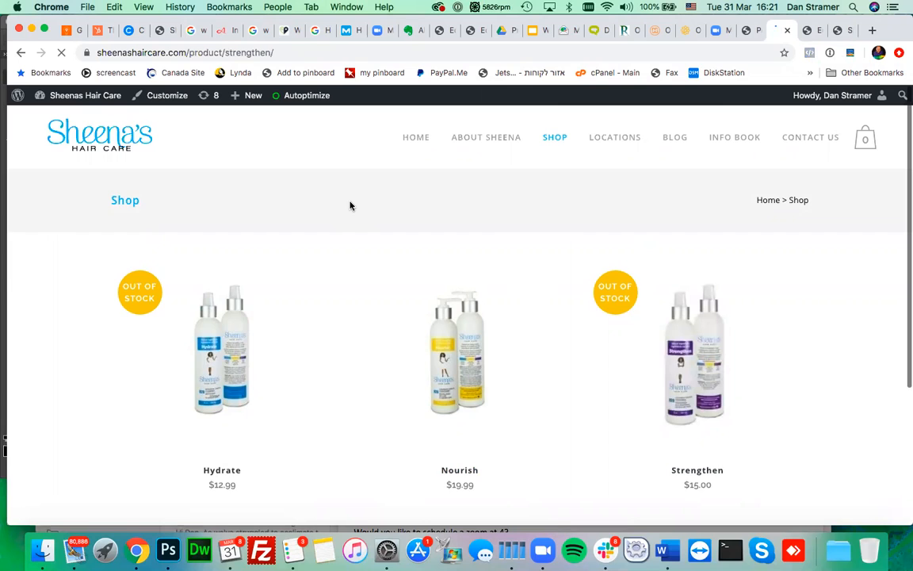
left_click(232, 53)
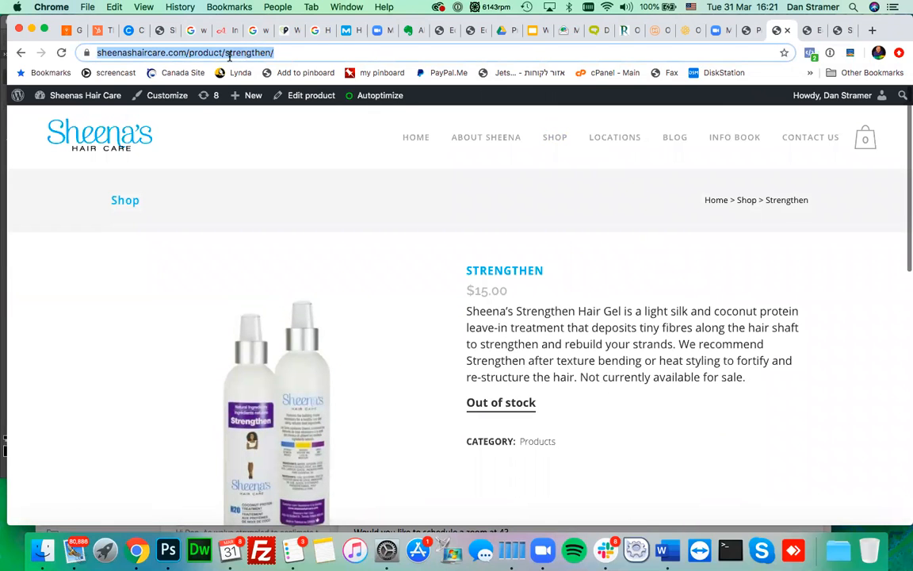
right_click(230, 54)
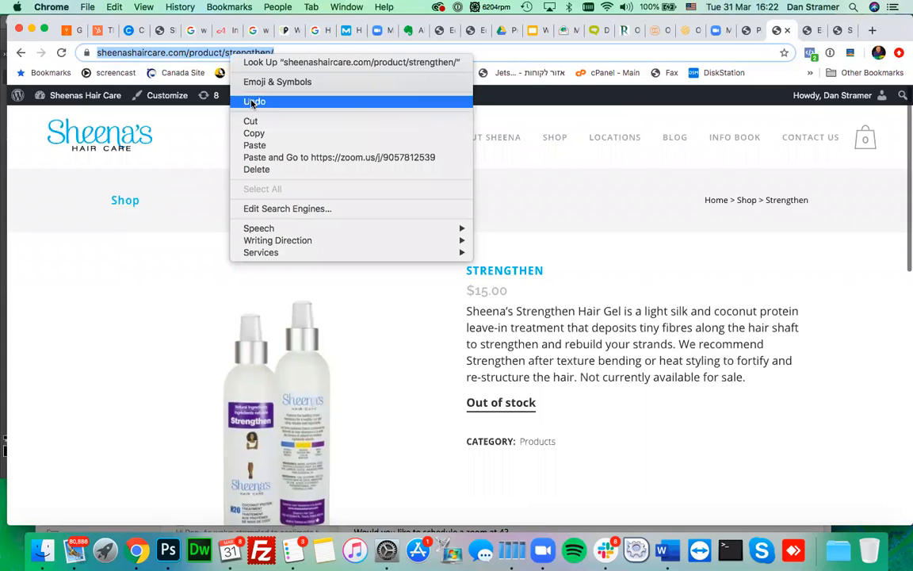
left_click(254, 134)
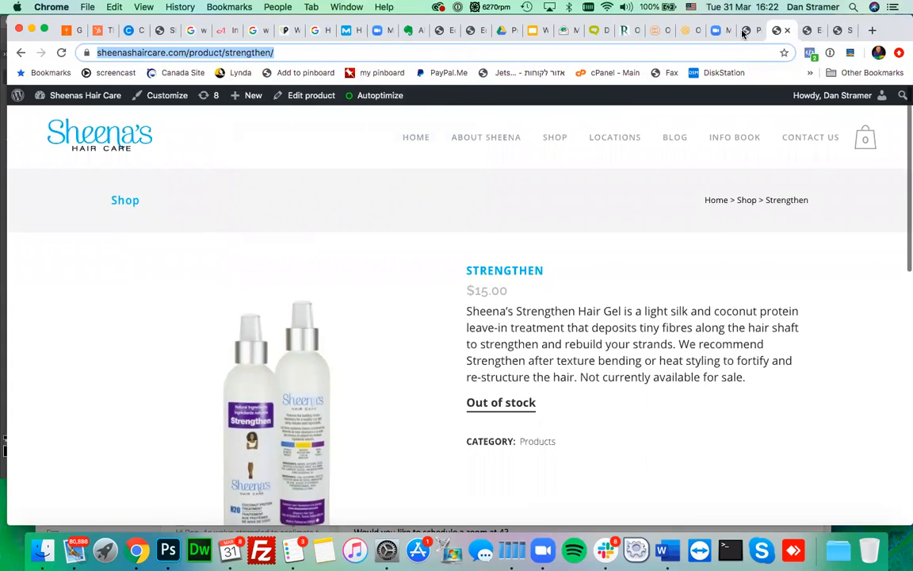
left_click(809, 34)
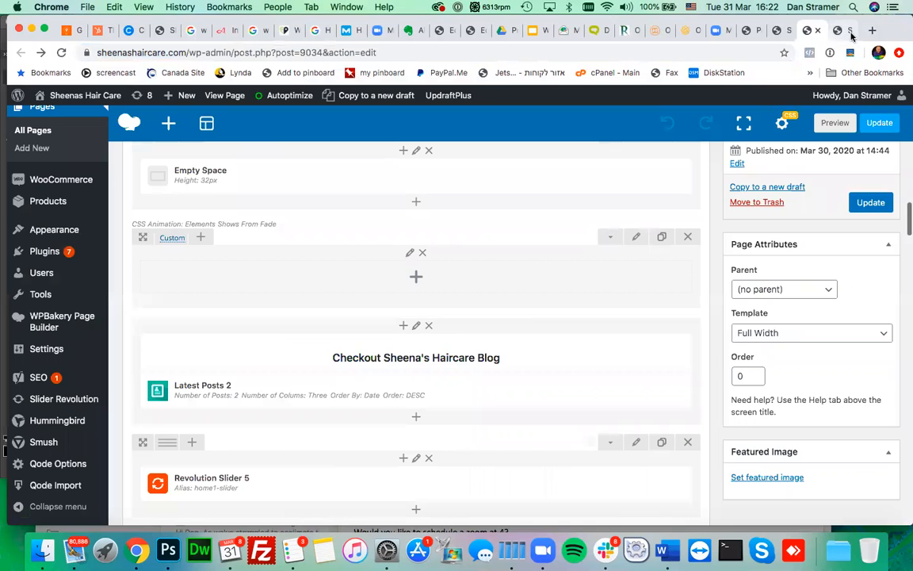
- Replace the SHOP NOW Link Url's nourish address with the copied Strengthen product URL
left_click(841, 31)
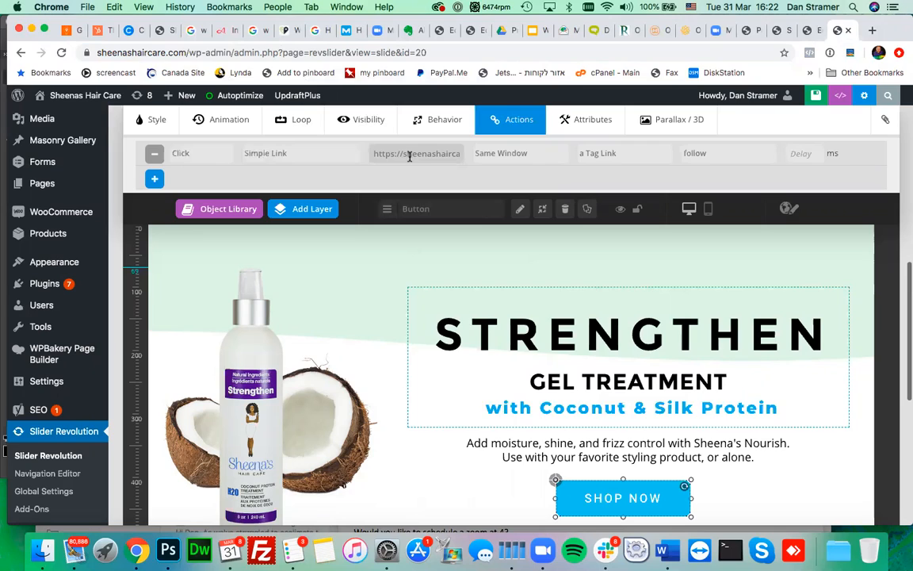
left_click_drag(435, 155, 469, 164)
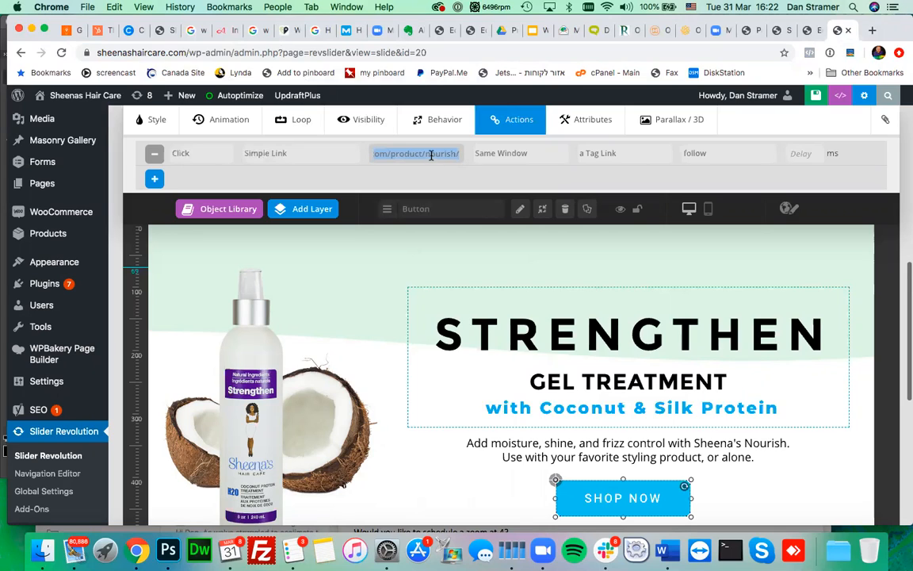
key("BackSpace")
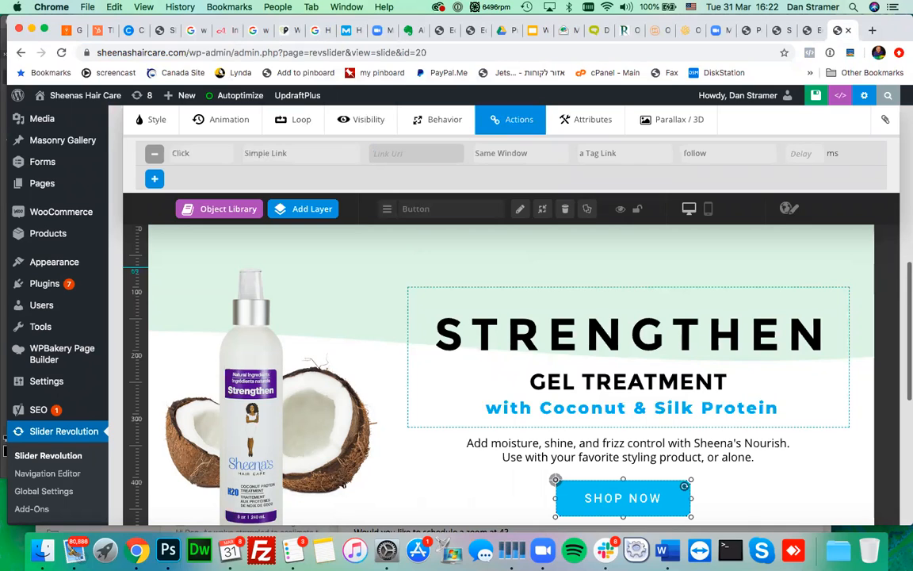
right_click(407, 155)
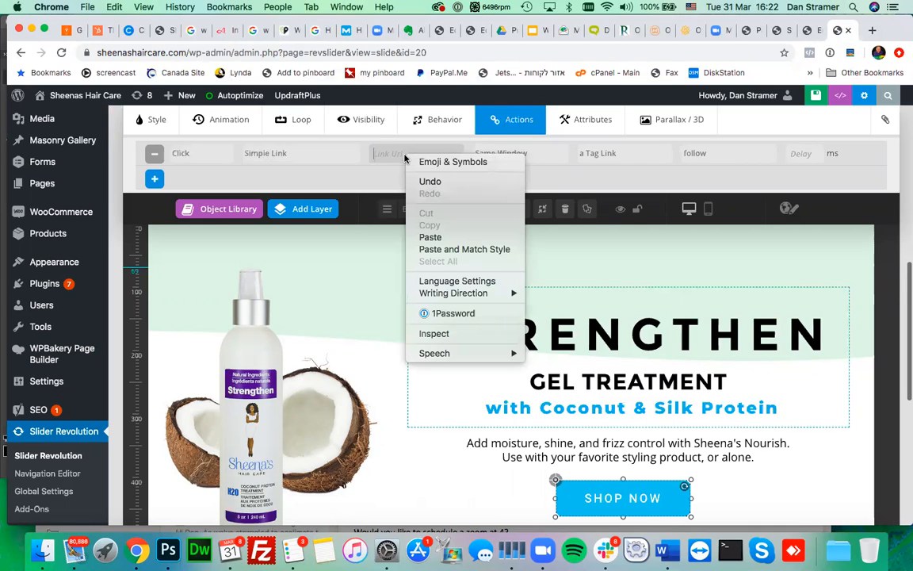
left_click(429, 237)
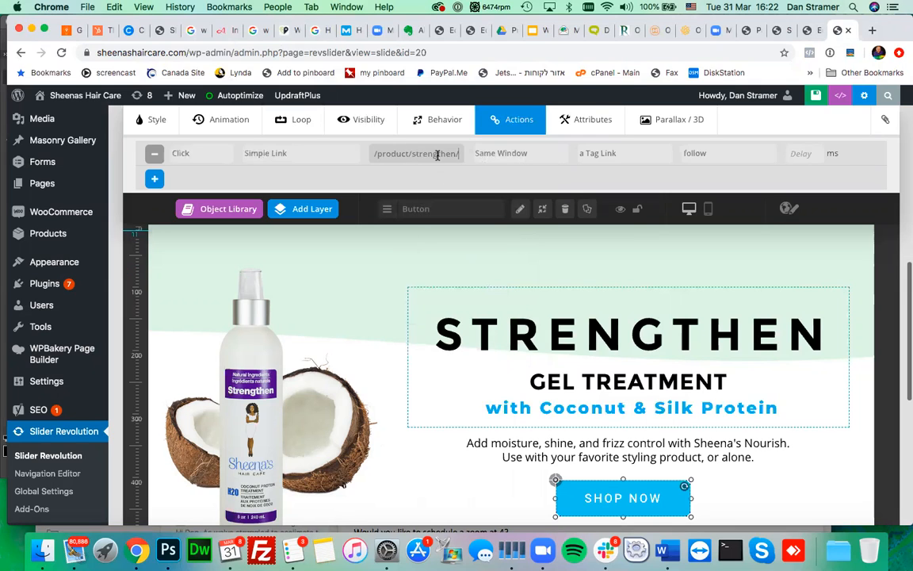
- Save the slide and go to the Strengthen product page tab
scroll(428, 277, "down", 1)
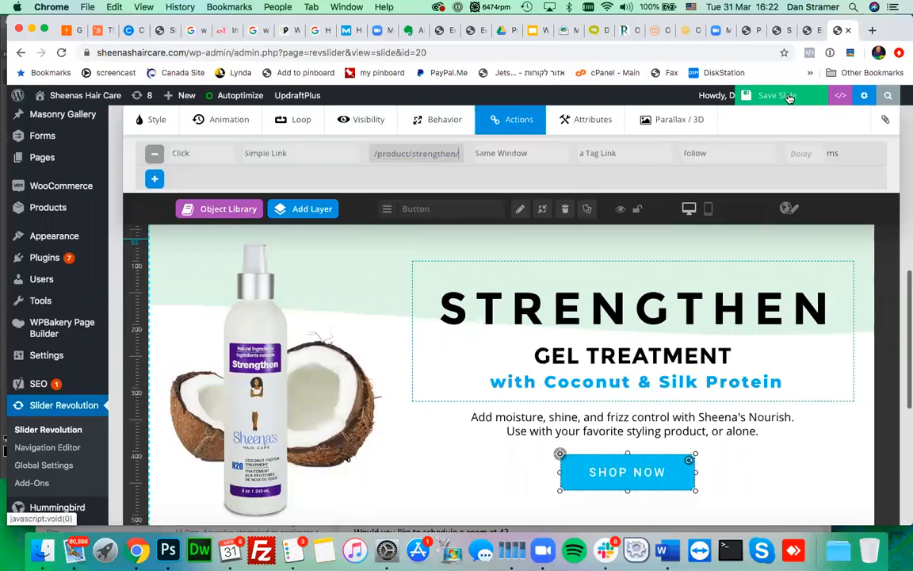
left_click(777, 95)
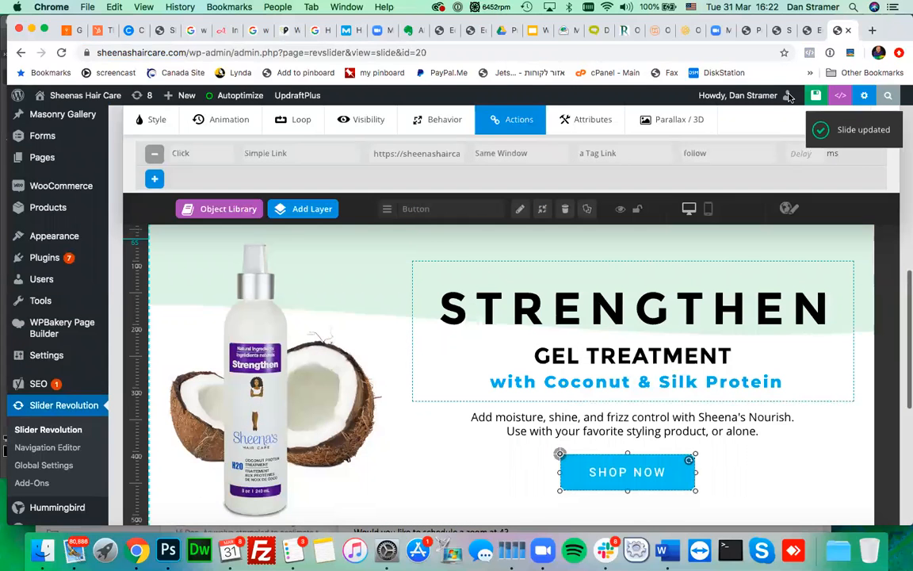
mouse_move(789, 97)
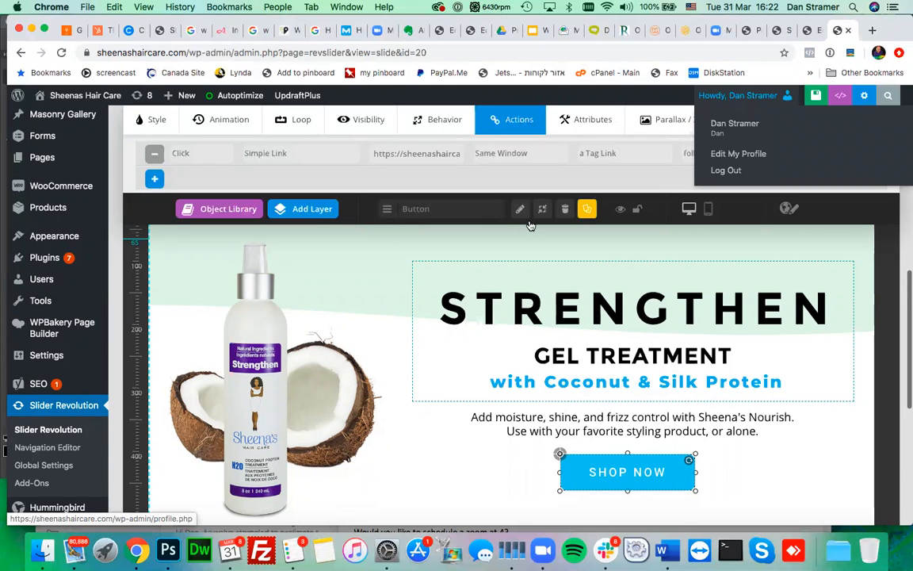
scroll(355, 366, "up", 3)
scroll(354, 366, "up", 10)
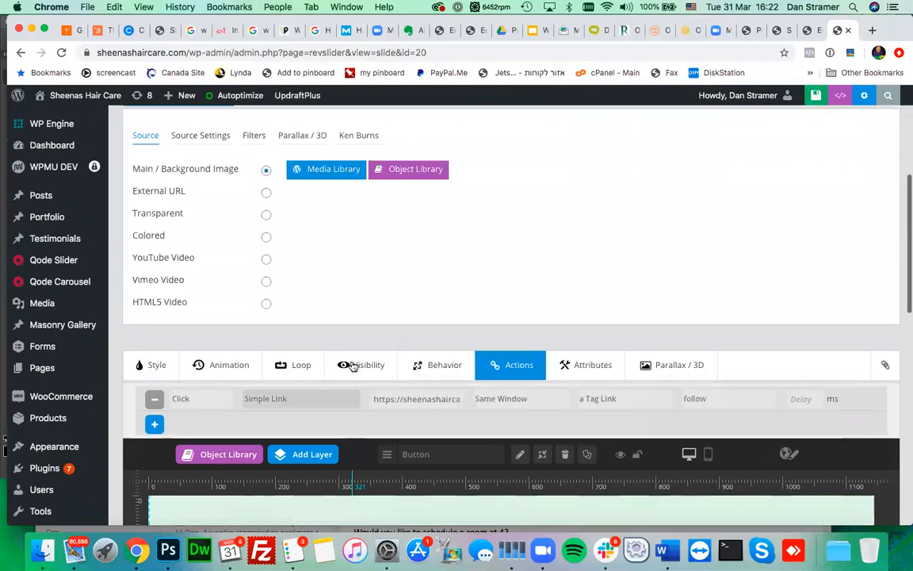
mouse_move(373, 275)
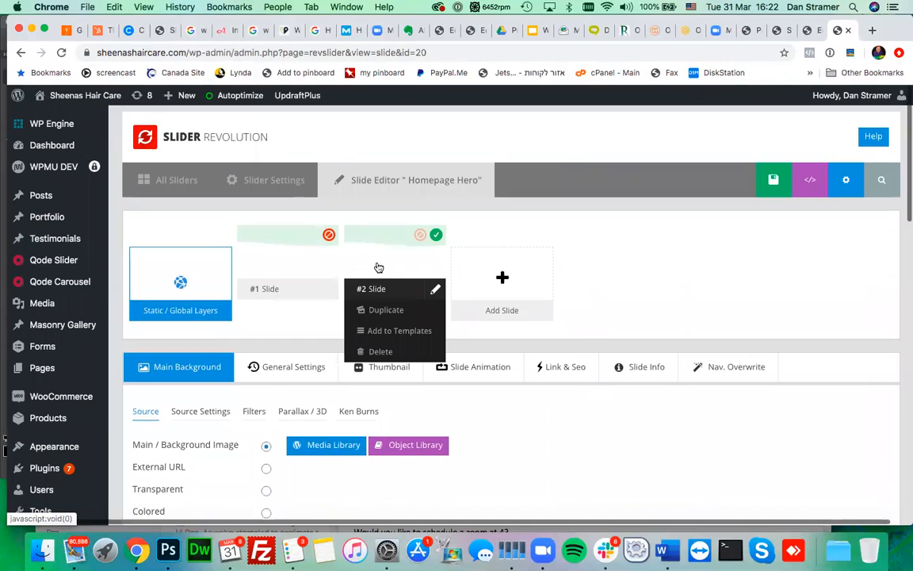
scroll(575, 388, "down", 13)
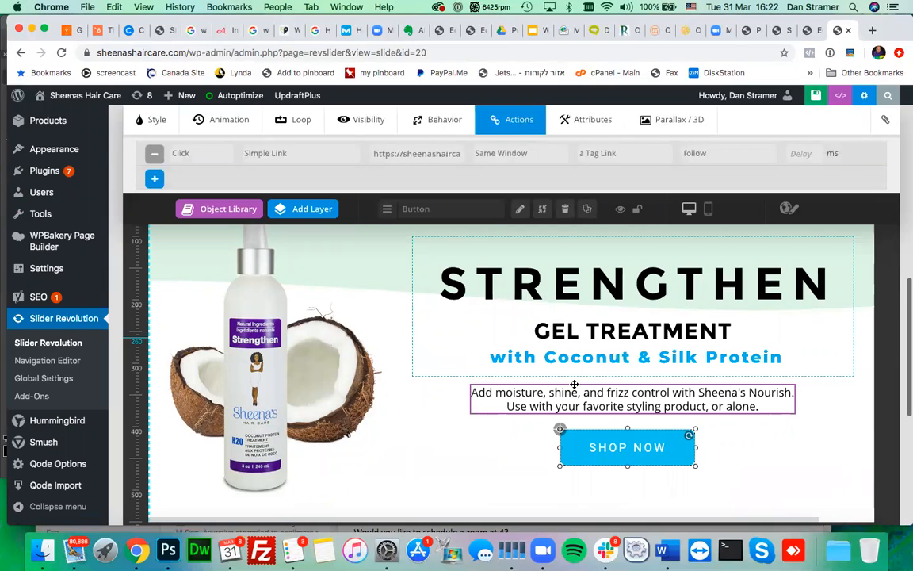
left_click(787, 32)
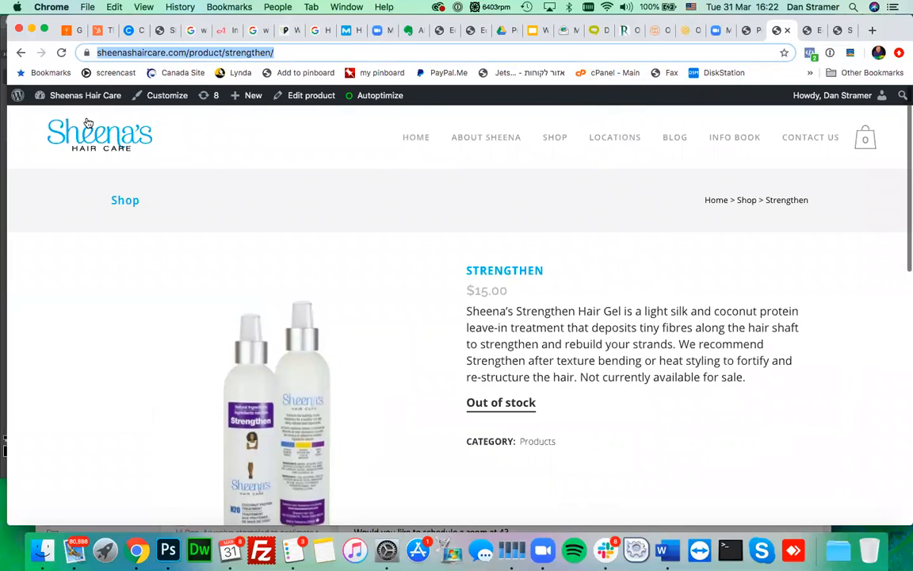
- Go back twice to view the STRENGTHEN Gel Treatment banner live on home-new
left_click(21, 52)
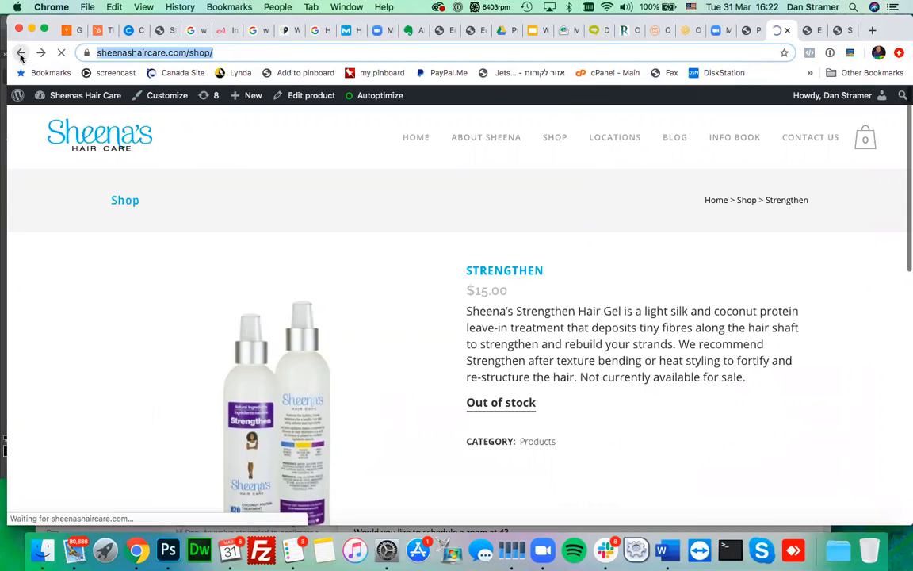
left_click(21, 52)
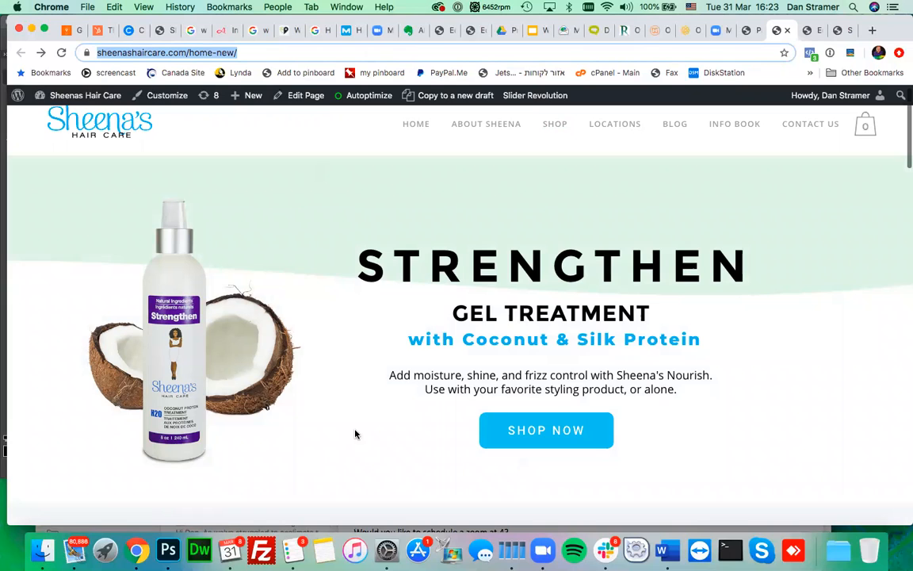
scroll(361, 353, "down", 1)
scroll(361, 352, "up", 2)
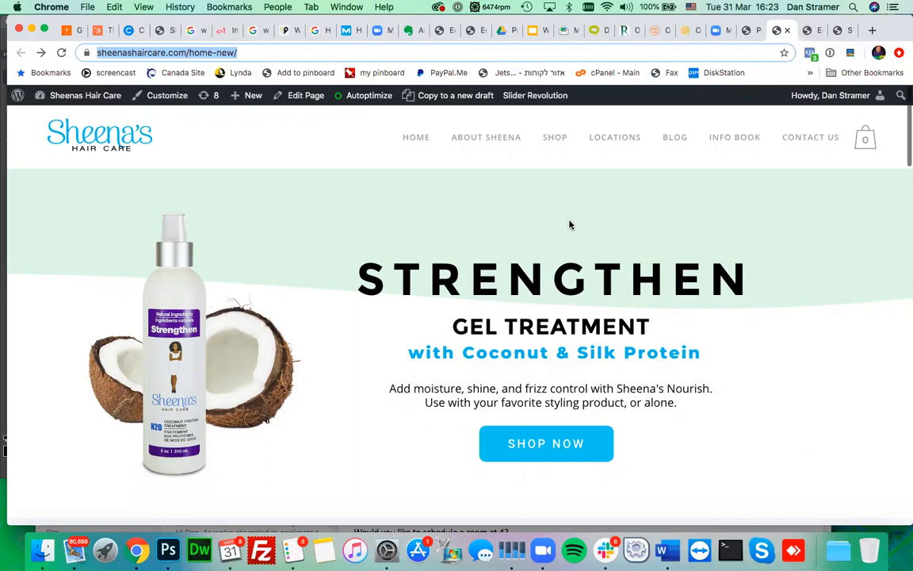
left_click(834, 30)
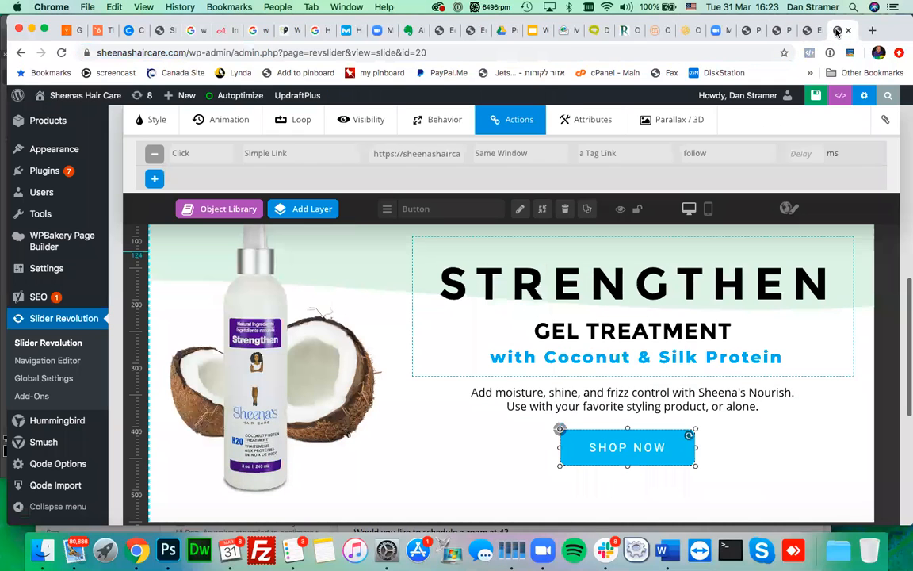
- Set the slide's main background image source to the Media Library
scroll(566, 273, "up", 5)
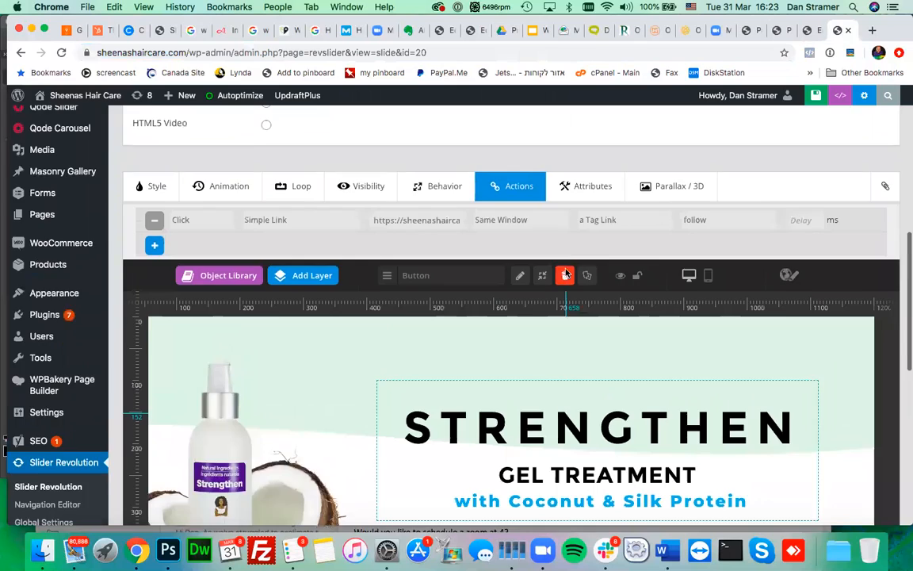
scroll(566, 273, "up", 1)
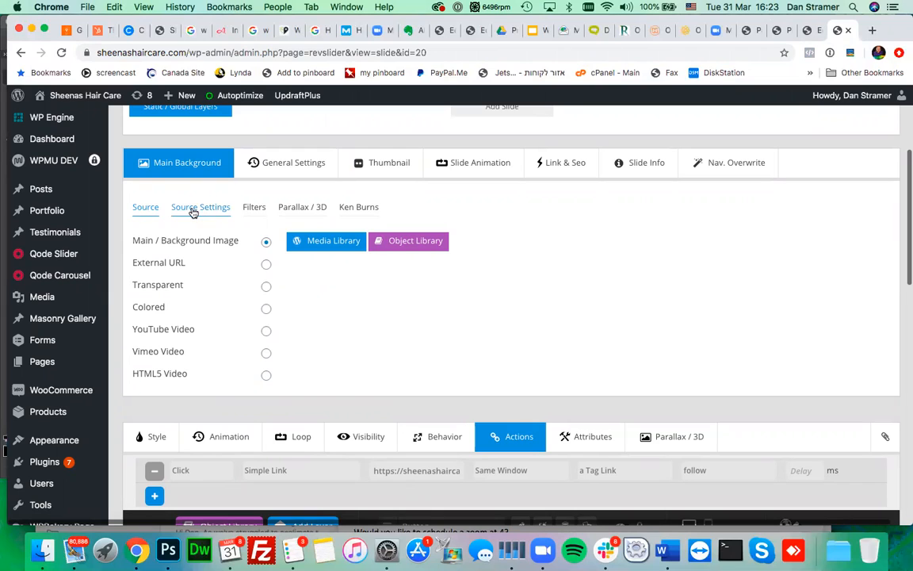
left_click(192, 210)
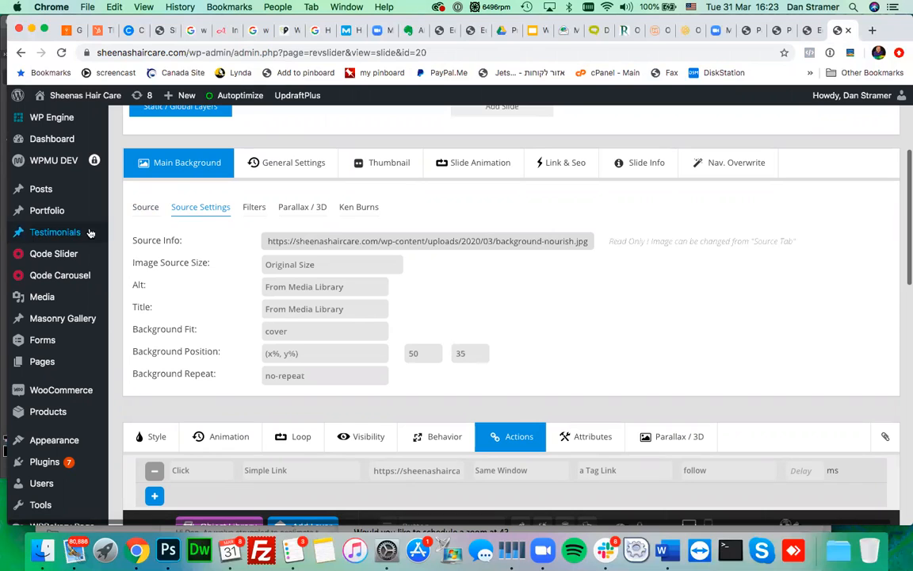
left_click(136, 208)
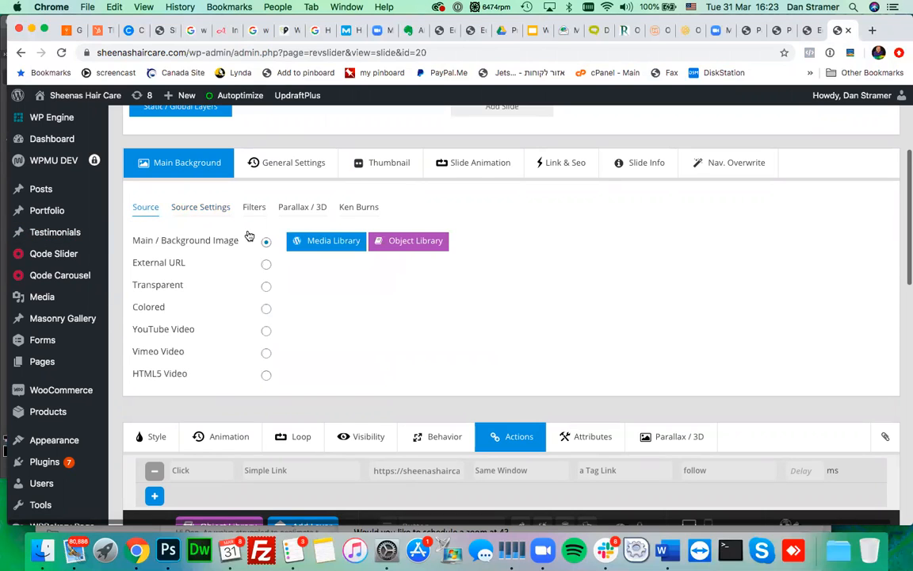
left_click(323, 245)
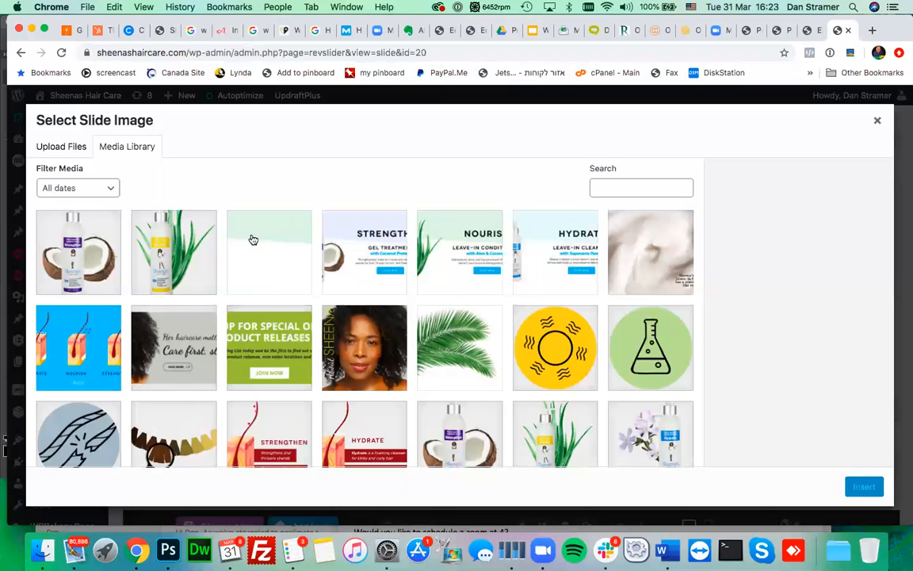
- Upload background-strengthen.jpg from the computer and insert it as the slide background
left_click(46, 548)
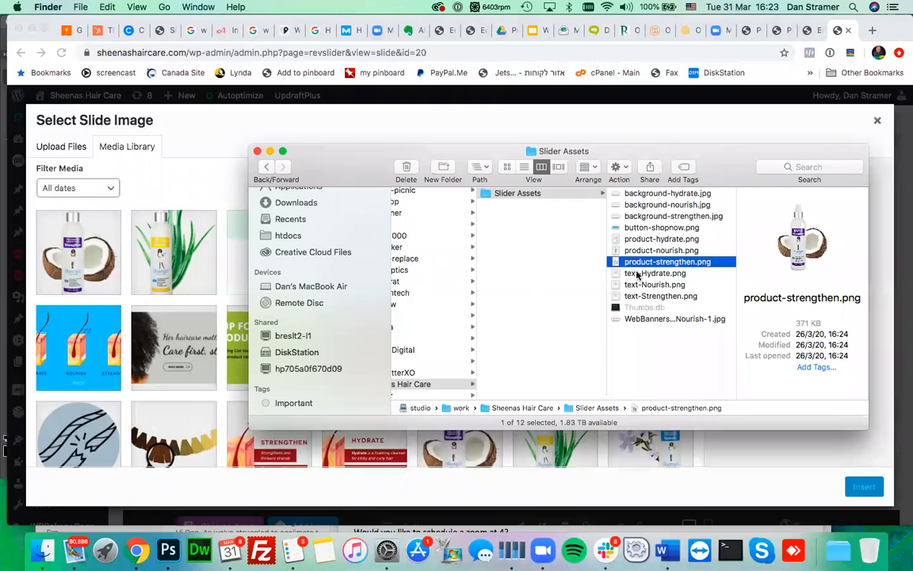
left_click(649, 216)
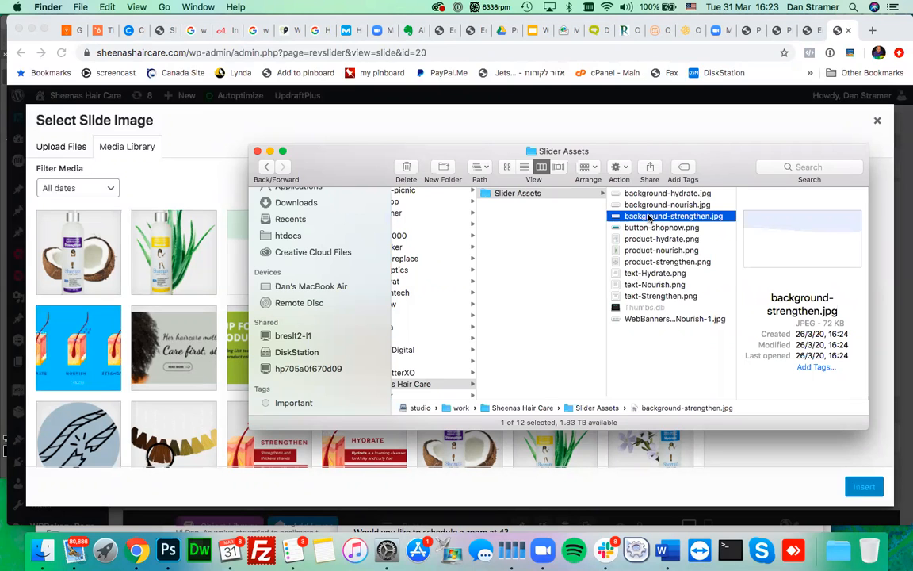
left_click_drag(664, 221, 153, 256)
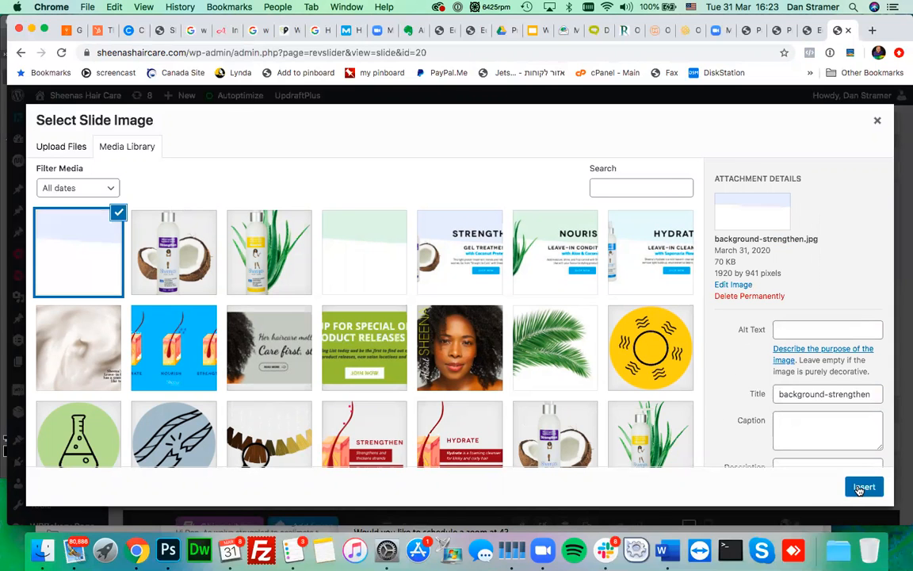
left_click(862, 487)
- Save the updated slide and view it on the live homepage
scroll(763, 316, "down", 1)
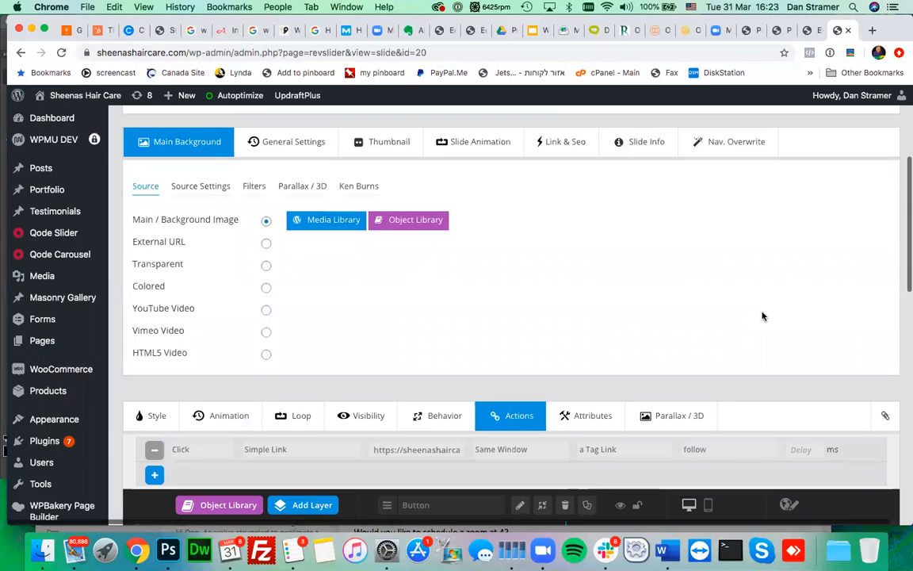
scroll(762, 316, "down", 5)
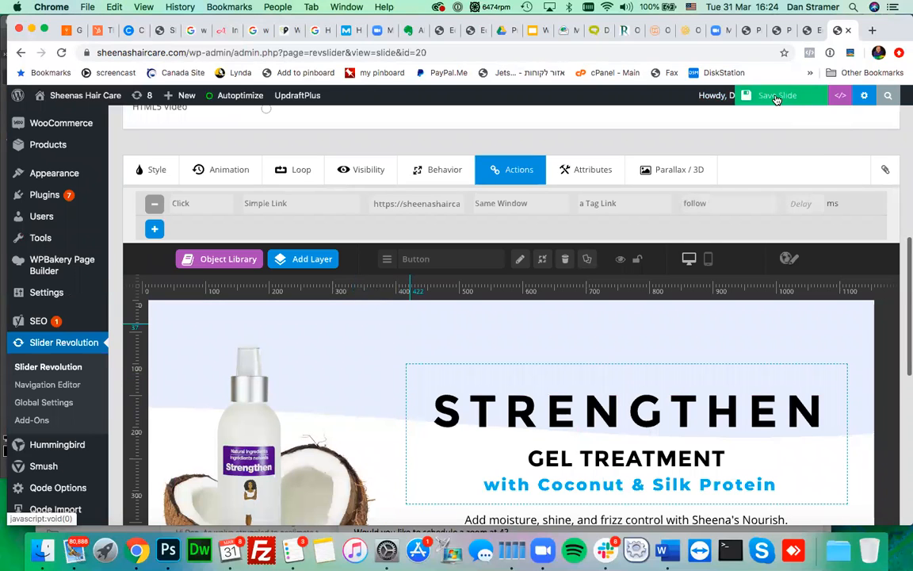
left_click(776, 96)
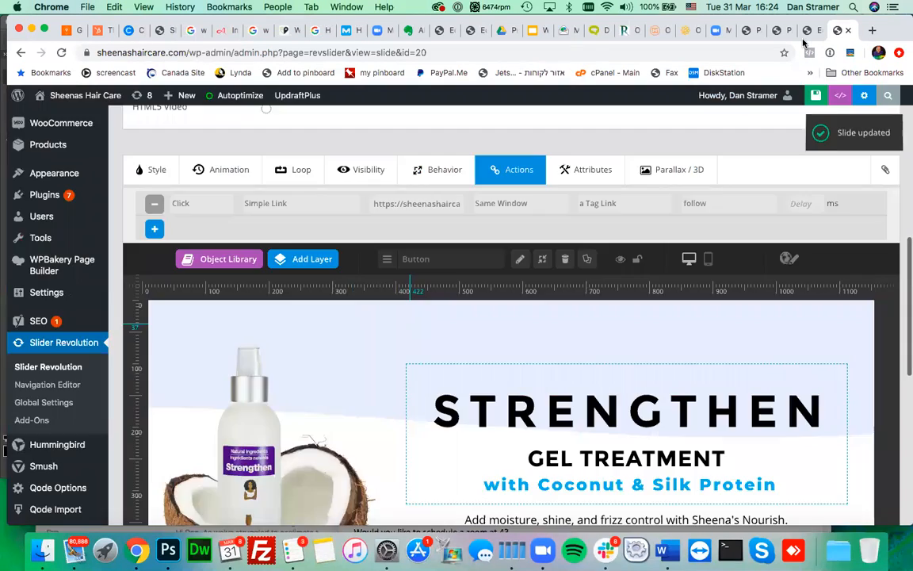
left_click(777, 33)
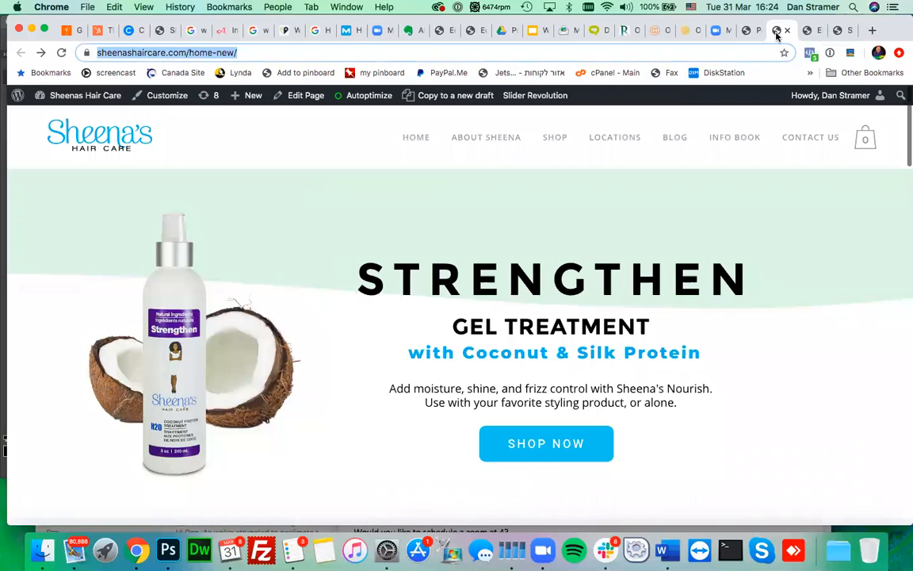
left_click(682, 134)
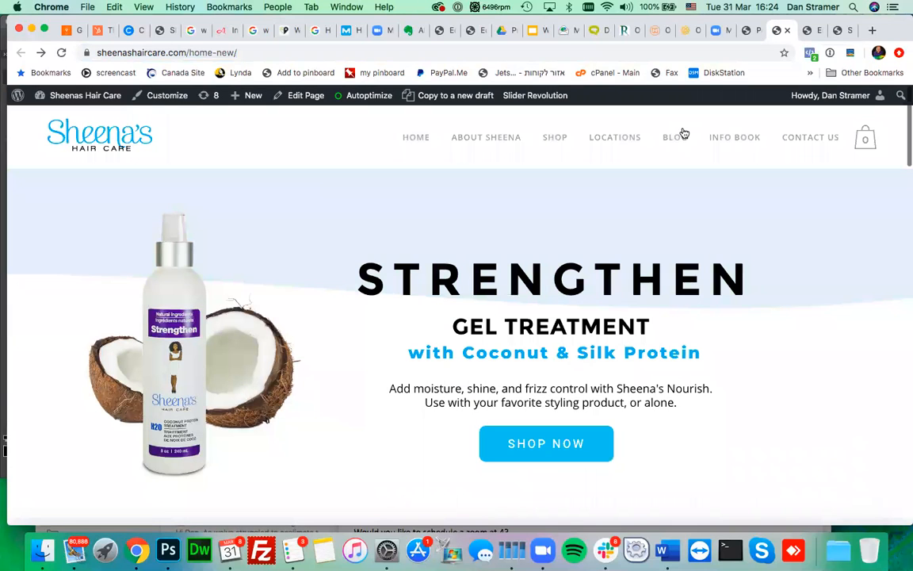
scroll(682, 372, "down", 3)
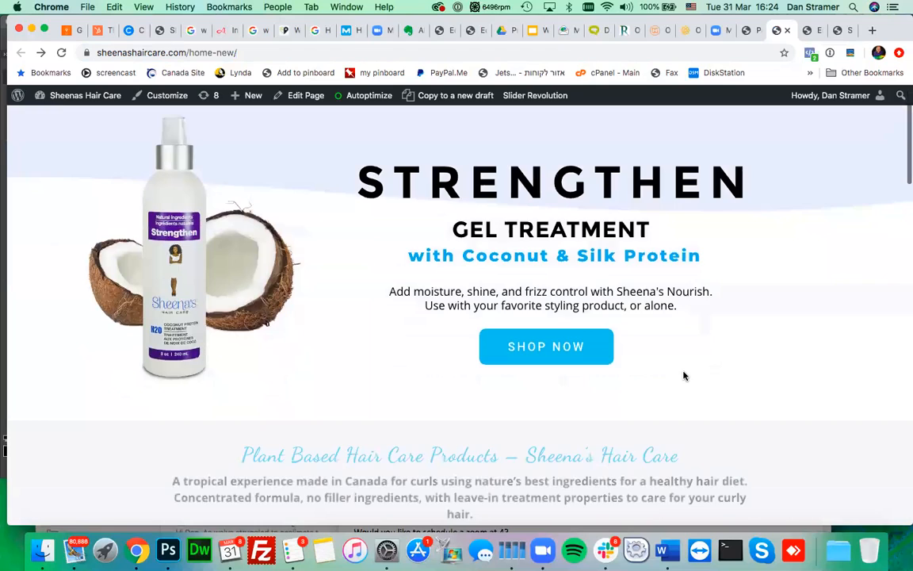
scroll(684, 375, "up", 3)
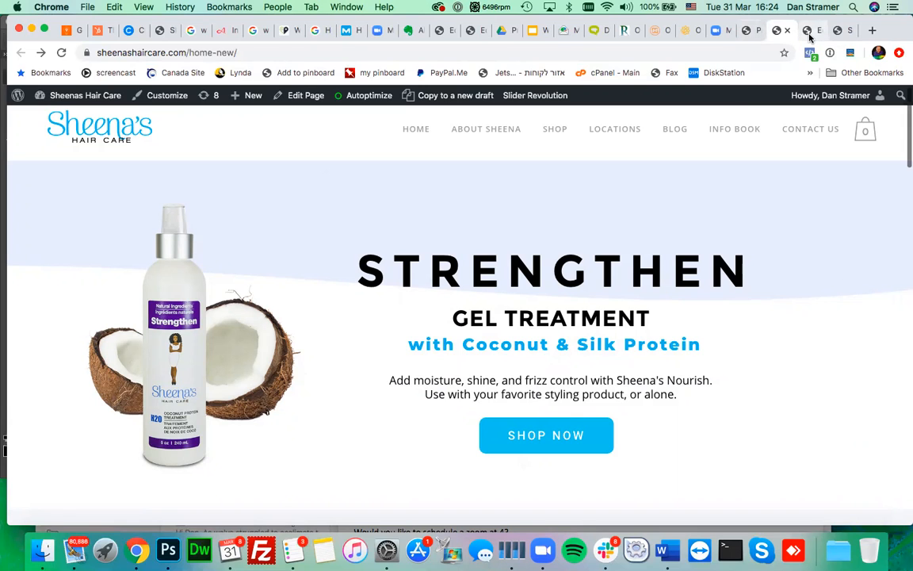
left_click(748, 33)
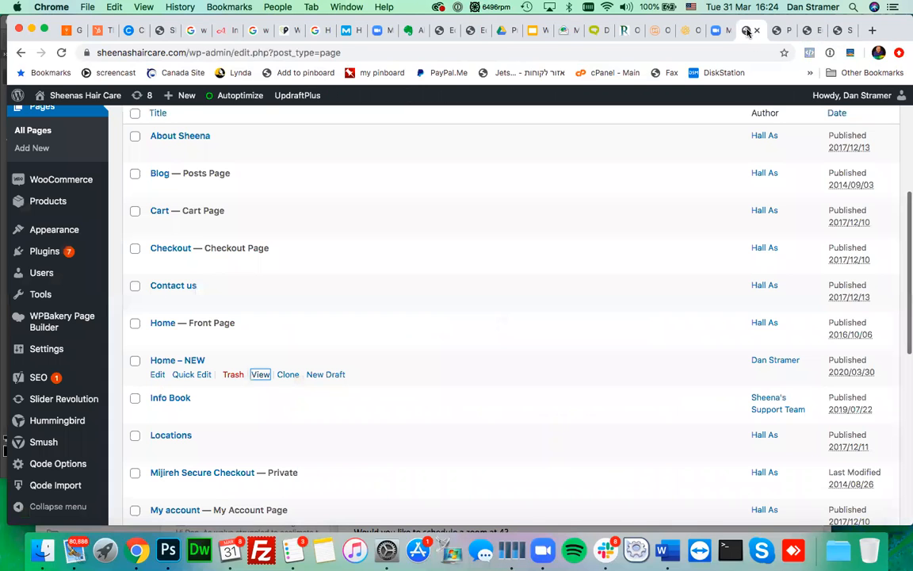
left_click(811, 31)
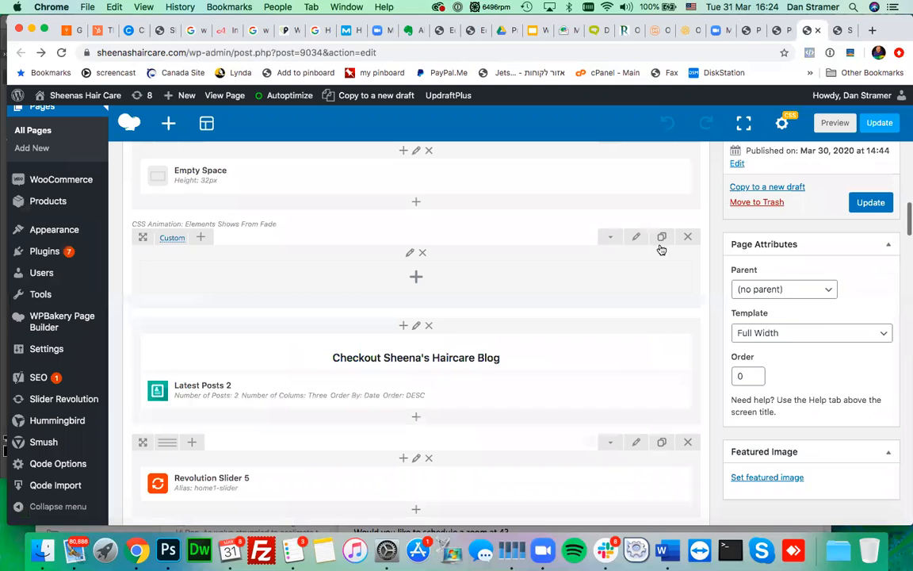
left_click(780, 30)
scroll(506, 393, "down", 5)
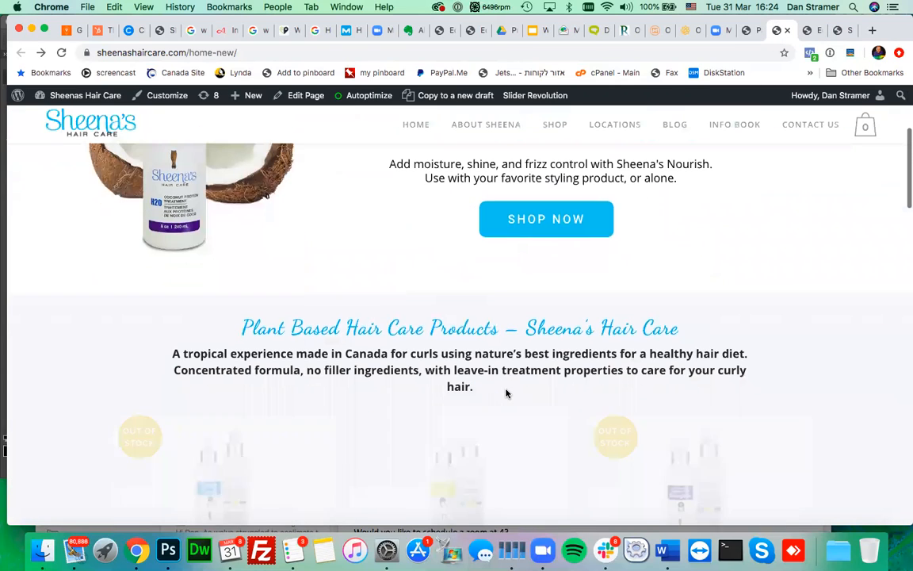
scroll(506, 393, "up", 5)
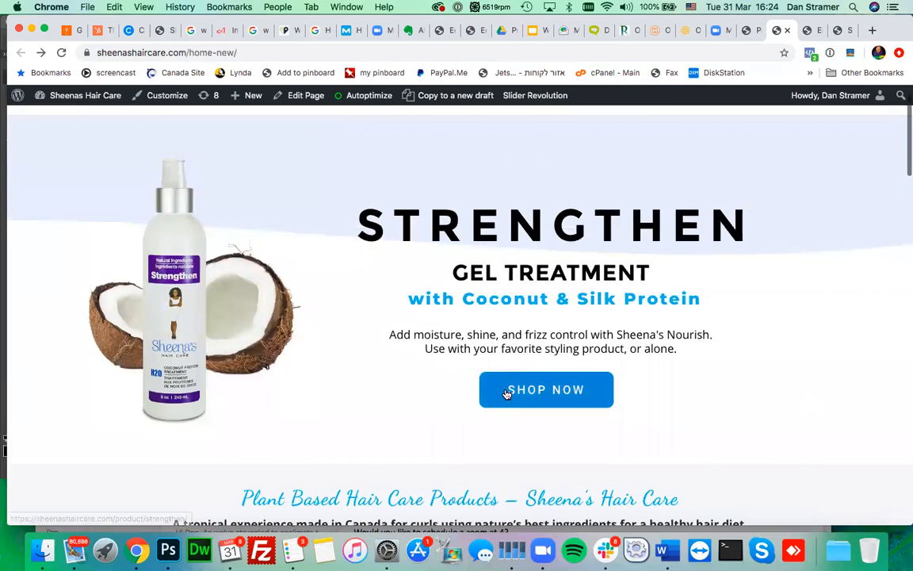
scroll(506, 393, "up", 1)
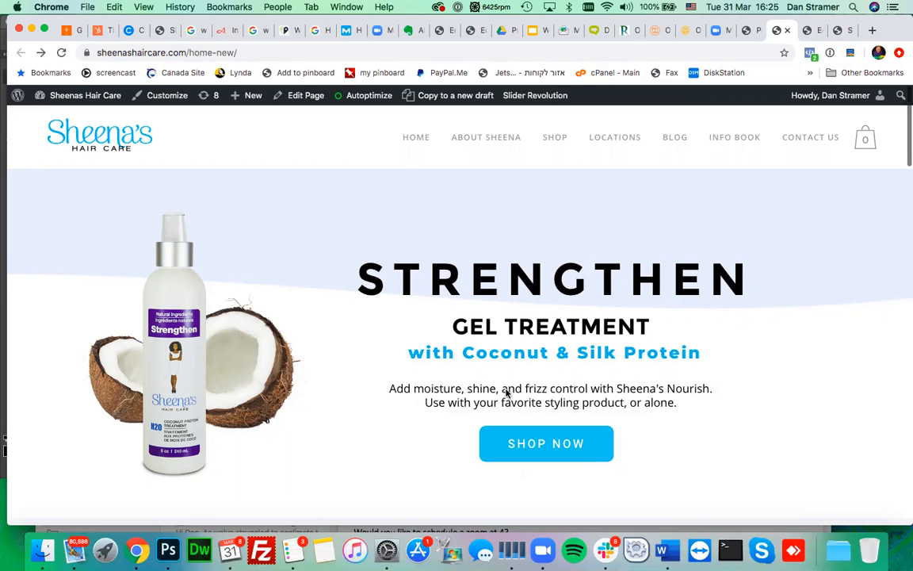
scroll(506, 392, "down", 2)
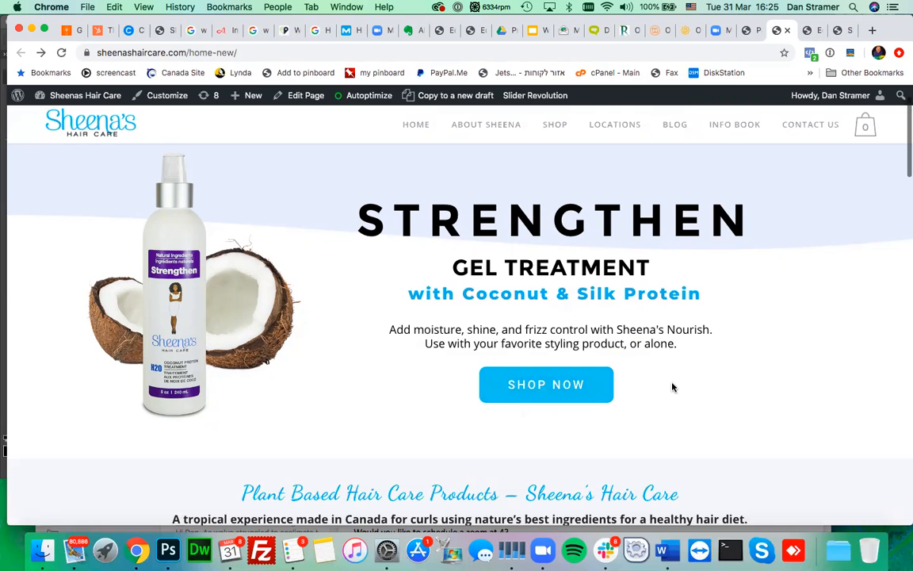
scroll(672, 387, "down", 2)
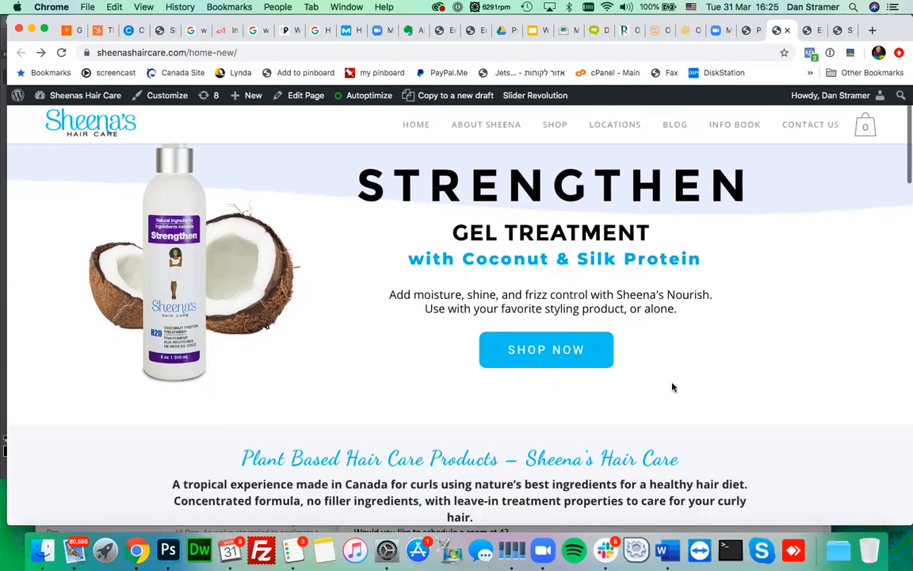
scroll(672, 387, "down", 10)
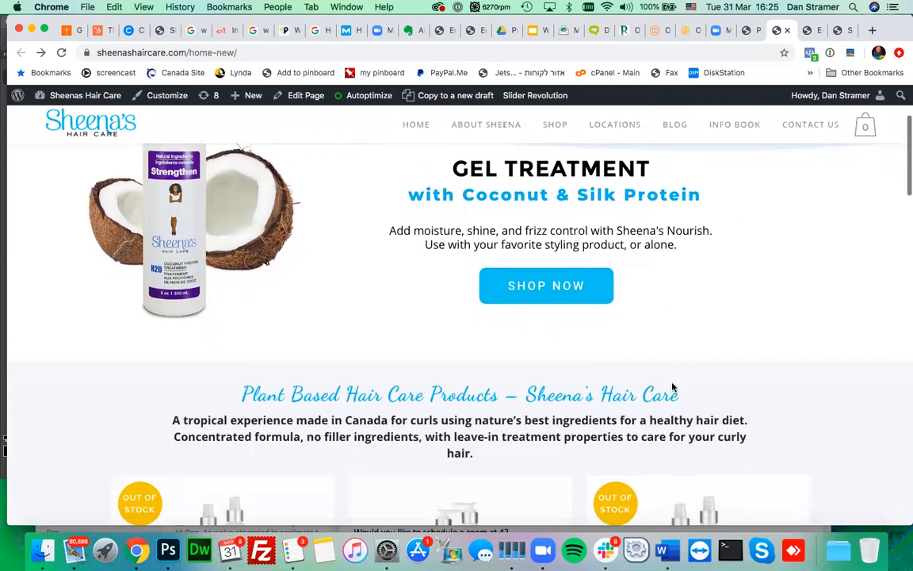
scroll(673, 387, "down", 10)
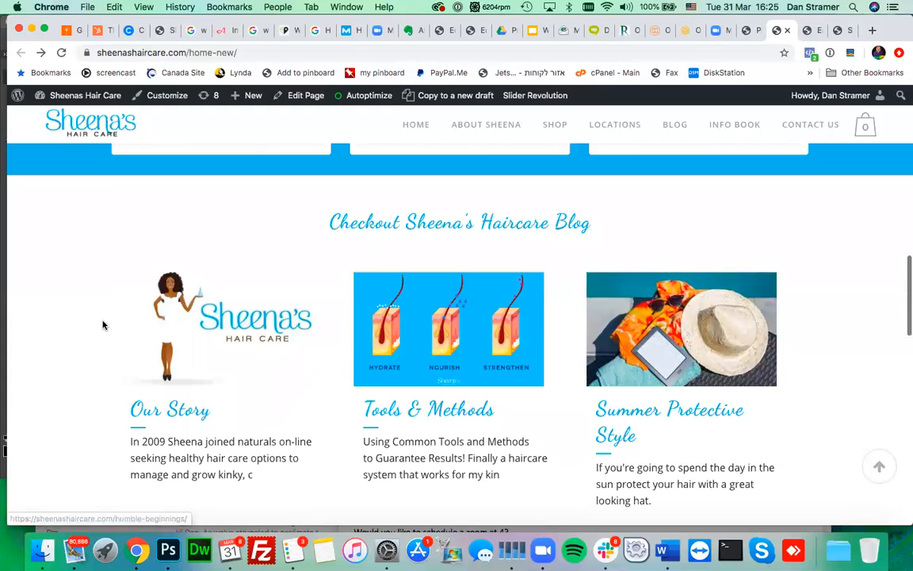
scroll(102, 325, "down", 1)
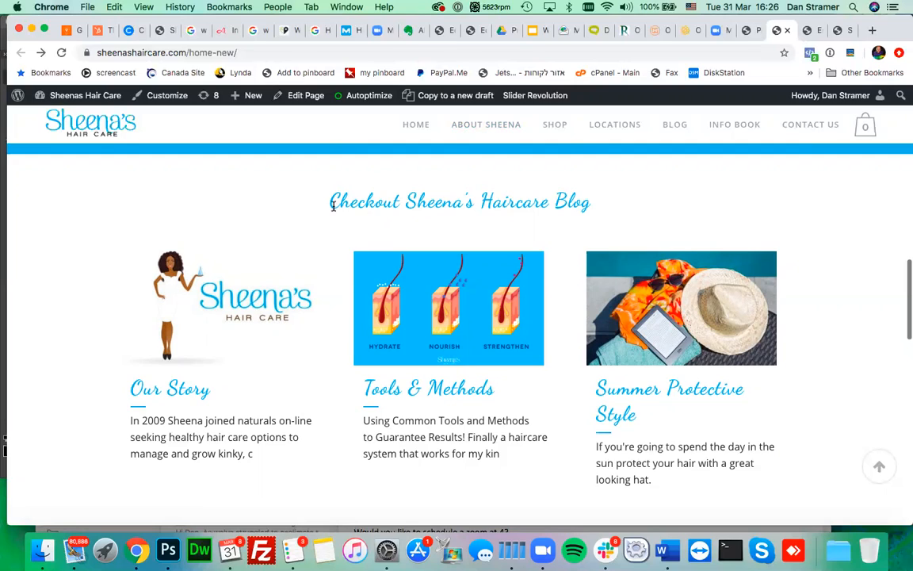
left_click_drag(328, 202, 597, 211)
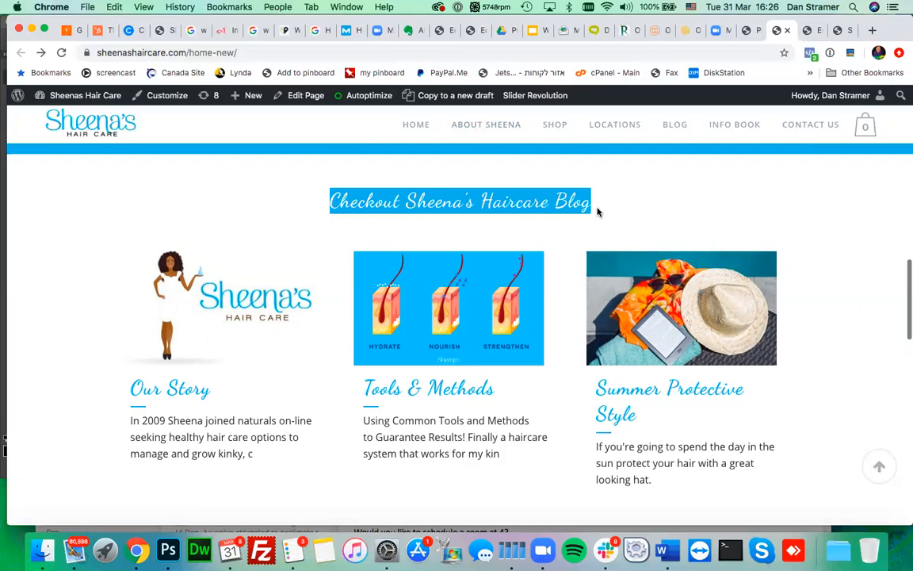
left_click(598, 212)
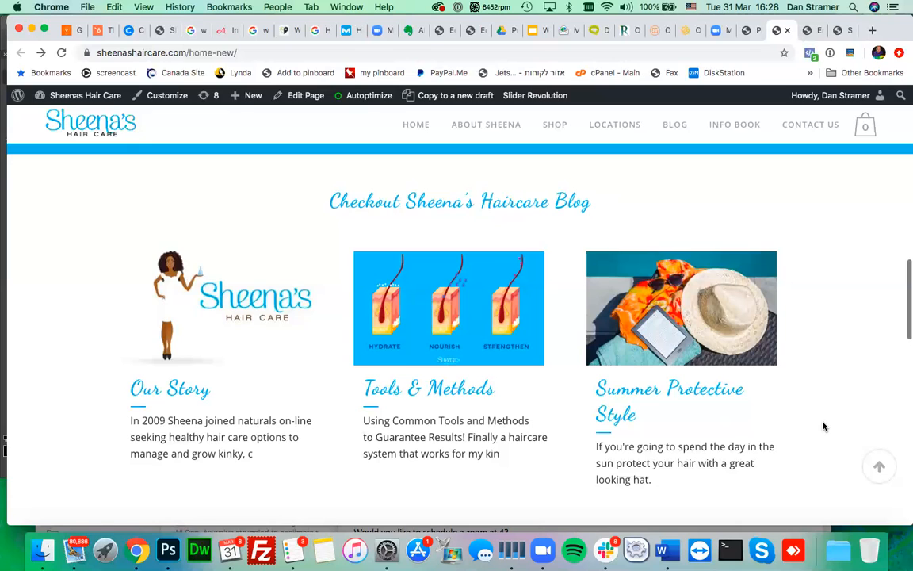
scroll(823, 425, "down", 3)
scroll(823, 427, "up", 2)
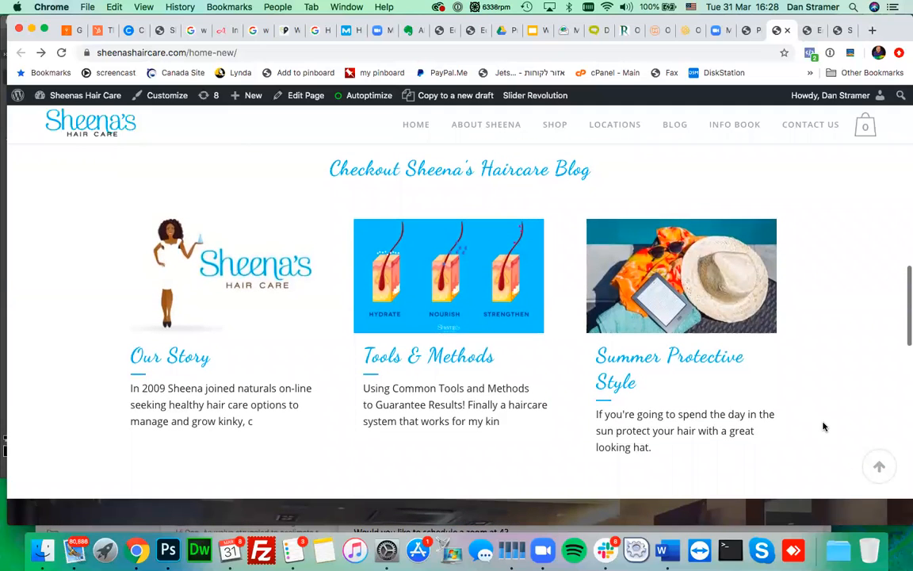
scroll(822, 426, "up", 2)
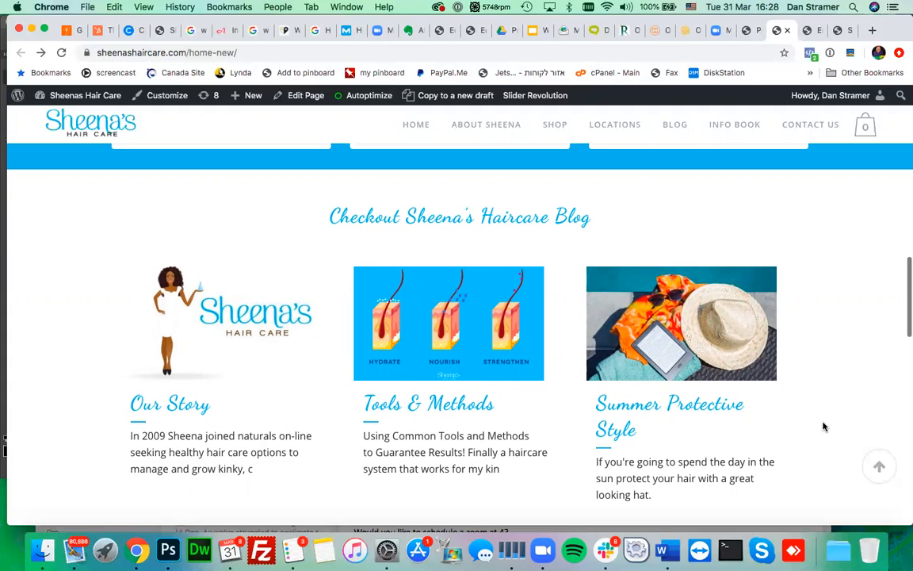
- Scroll down to the testimonials and show the Customer testimonial with the third carousel dot
scroll(823, 427, "down", 5)
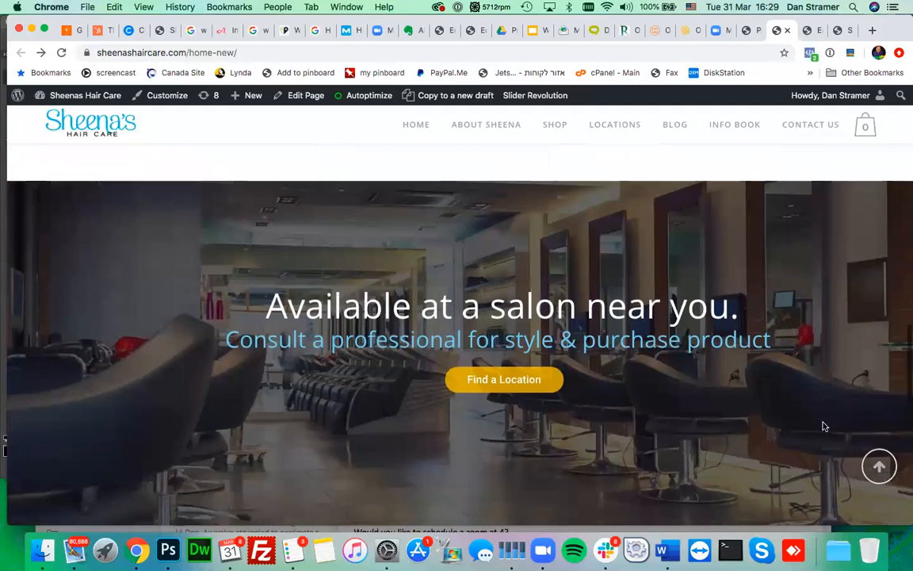
scroll(823, 427, "down", 5)
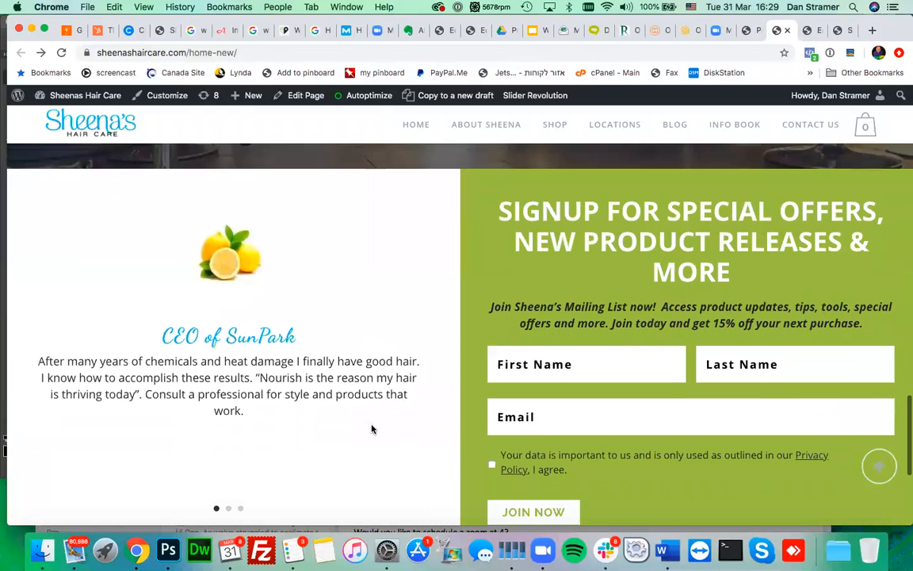
scroll(336, 408, "down", 1)
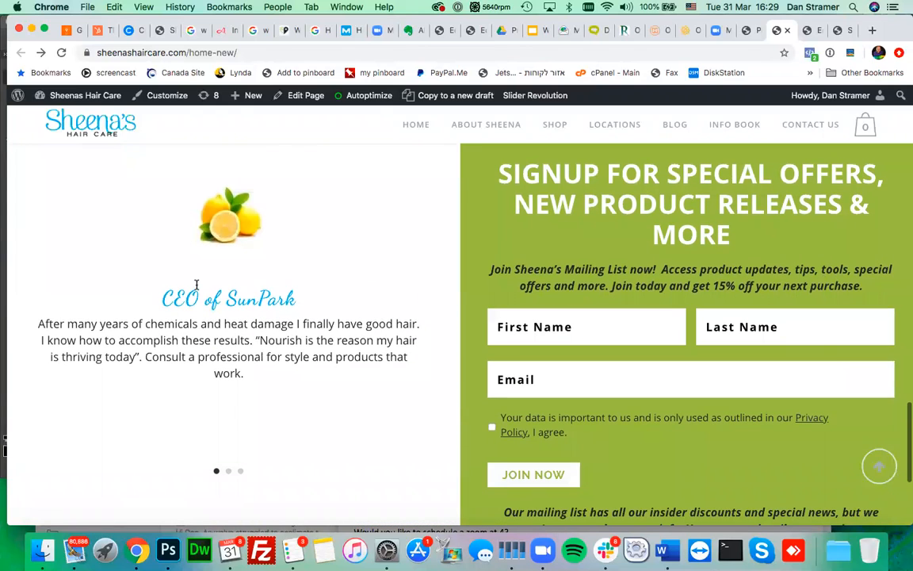
scroll(248, 338, "down", 3)
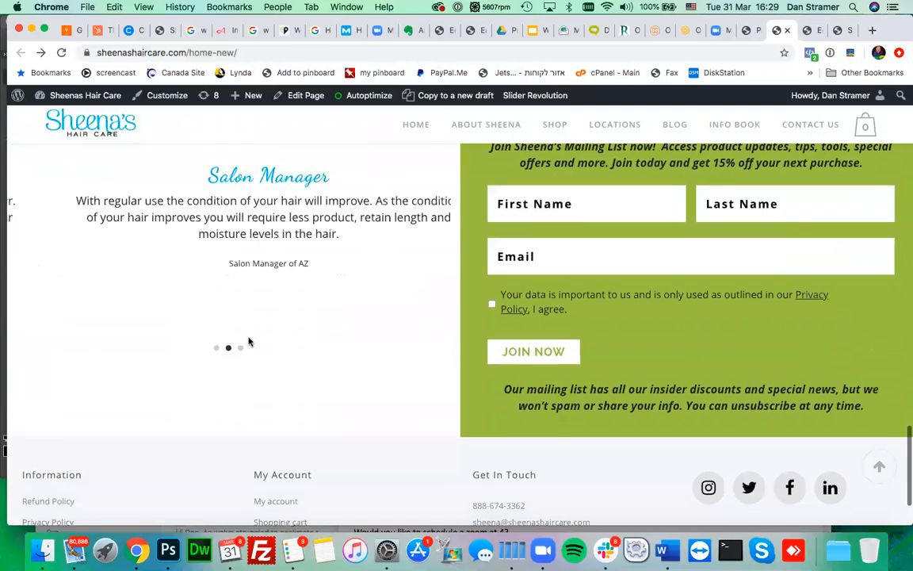
scroll(248, 338, "up", 2)
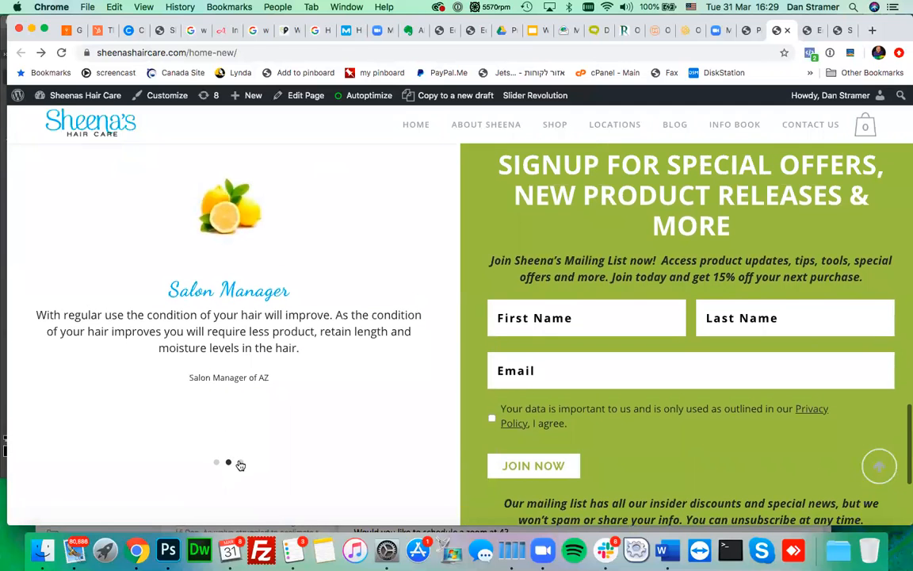
left_click(241, 464)
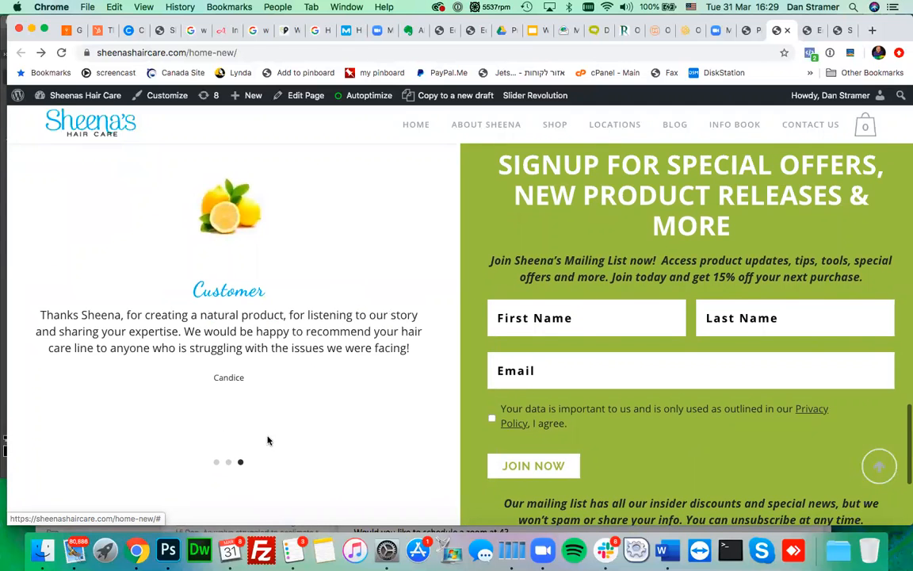
- Scroll back up to the STRENGTHEN gel treatment hero slide
scroll(268, 438, "up", 1)
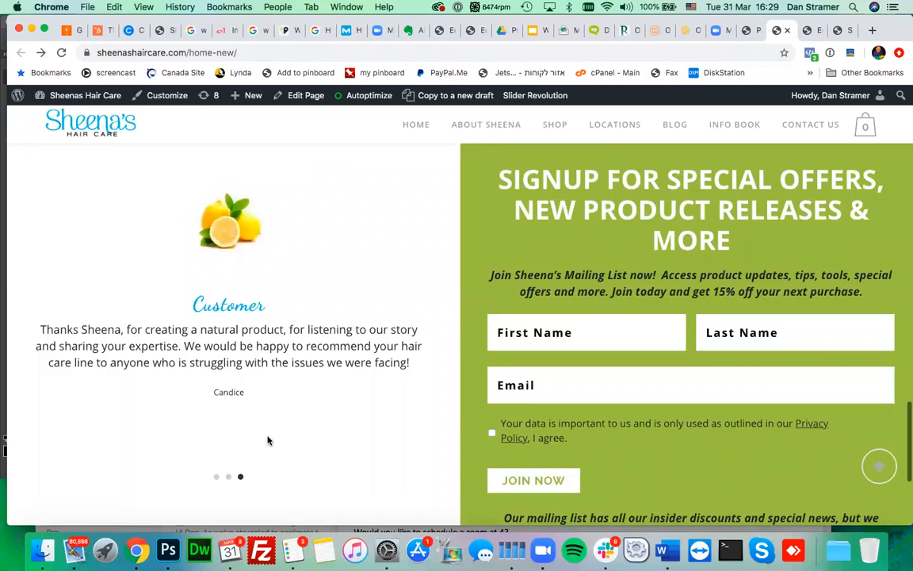
scroll(378, 329, "up", 10)
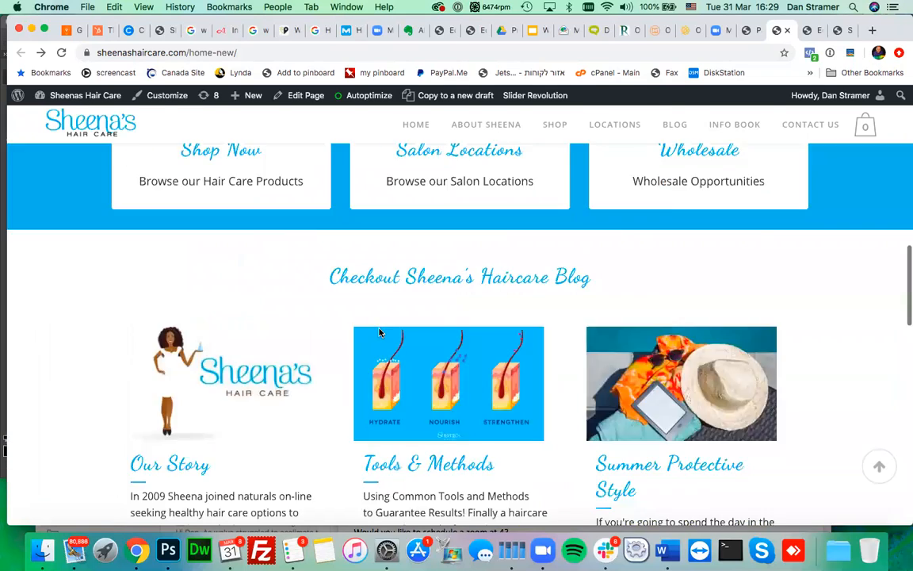
scroll(379, 333, "up", 10)
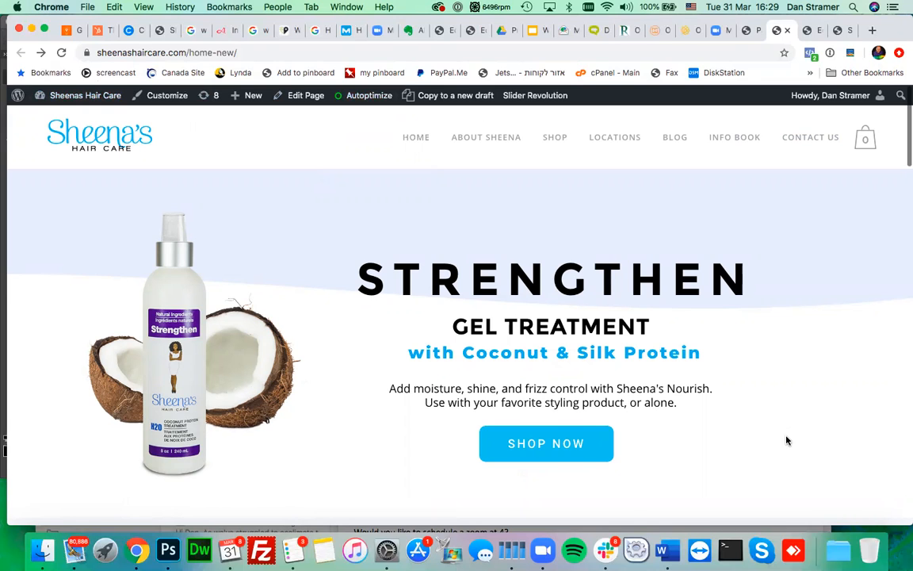
scroll(786, 441, "down", 6)
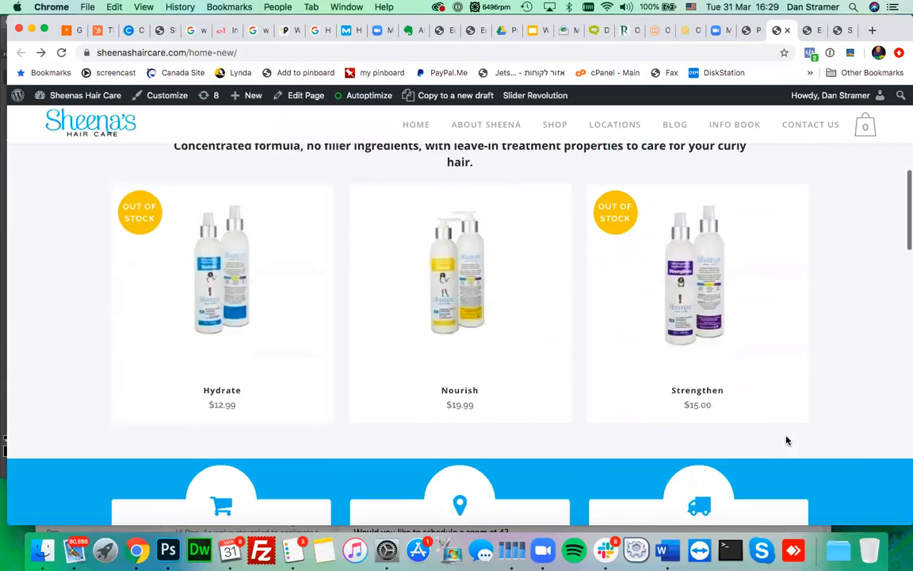
scroll(786, 441, "down", 10)
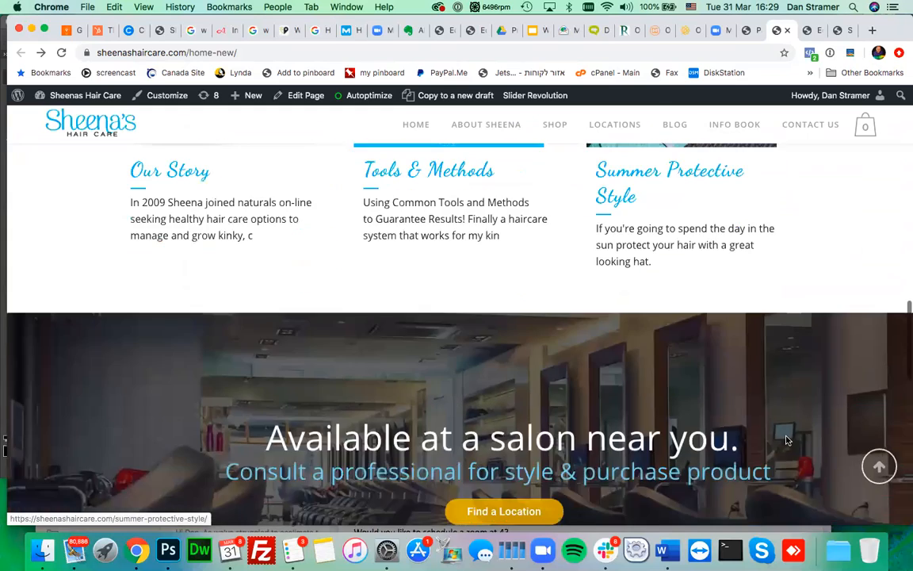
scroll(786, 440, "down", 5)
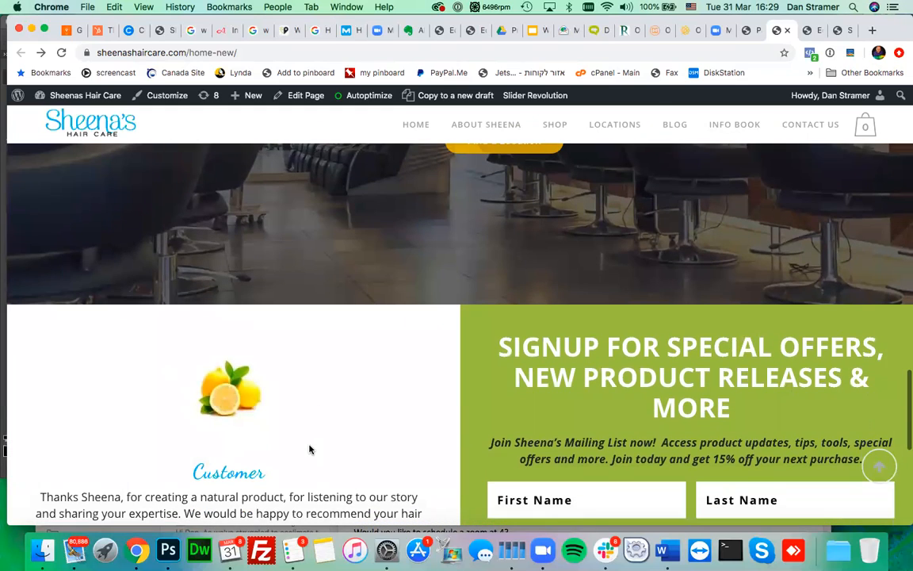
scroll(309, 449, "down", 3)
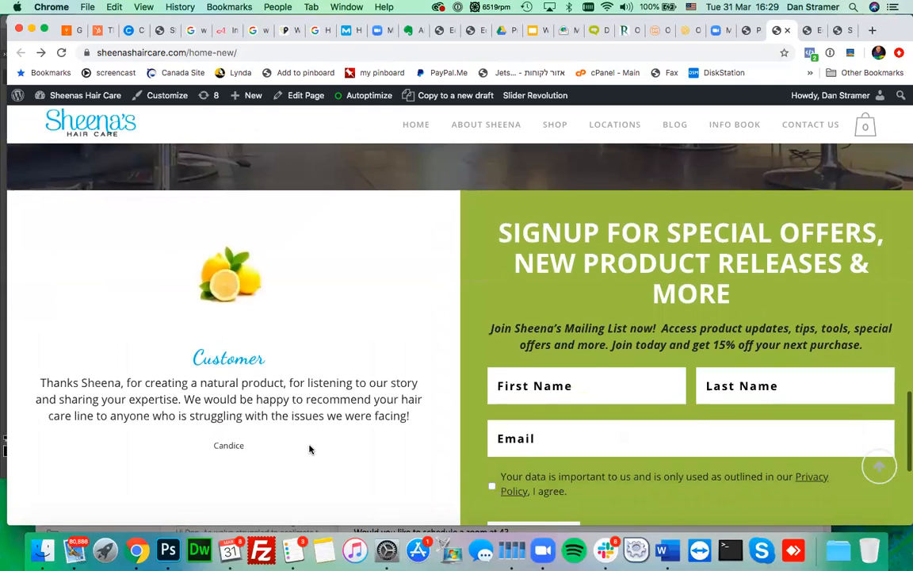
scroll(309, 449, "down", 1)
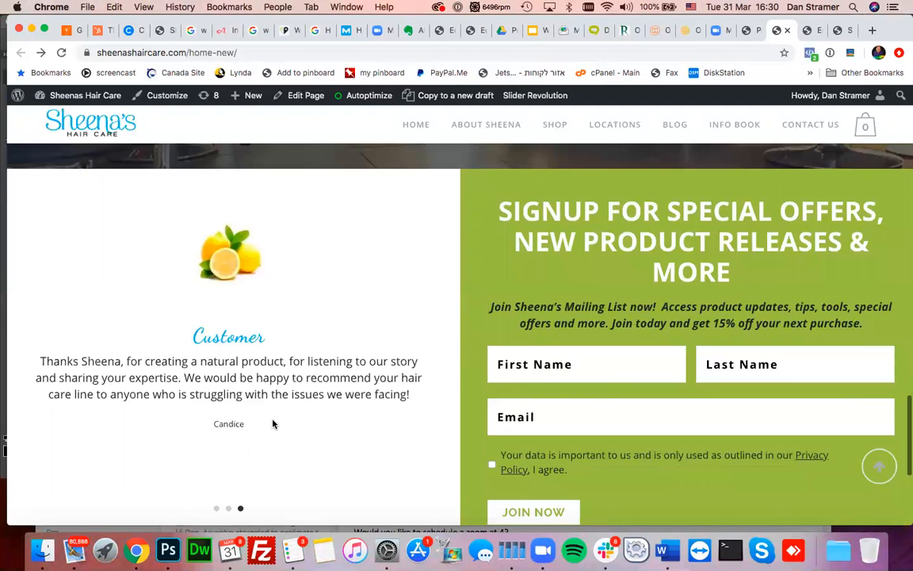
scroll(273, 424, "up", 5)
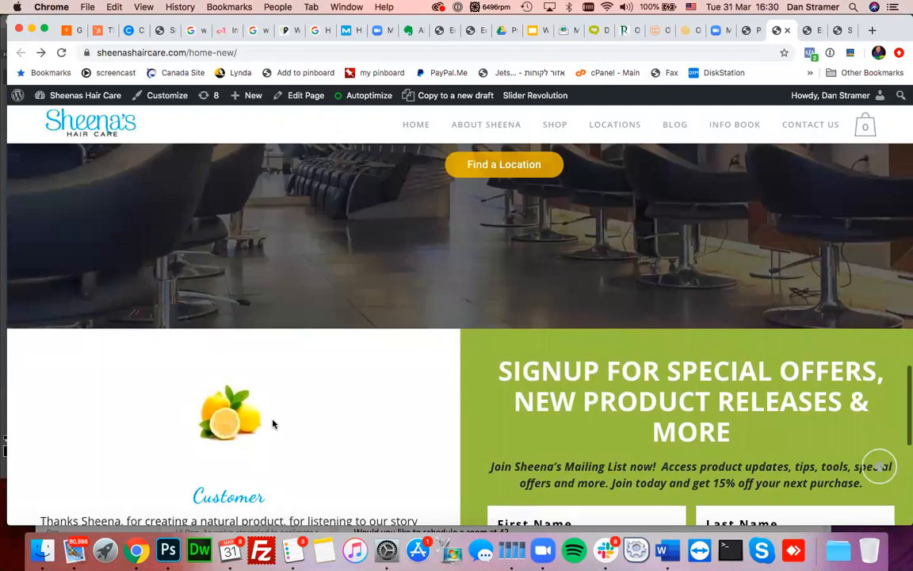
scroll(273, 424, "up", 15)
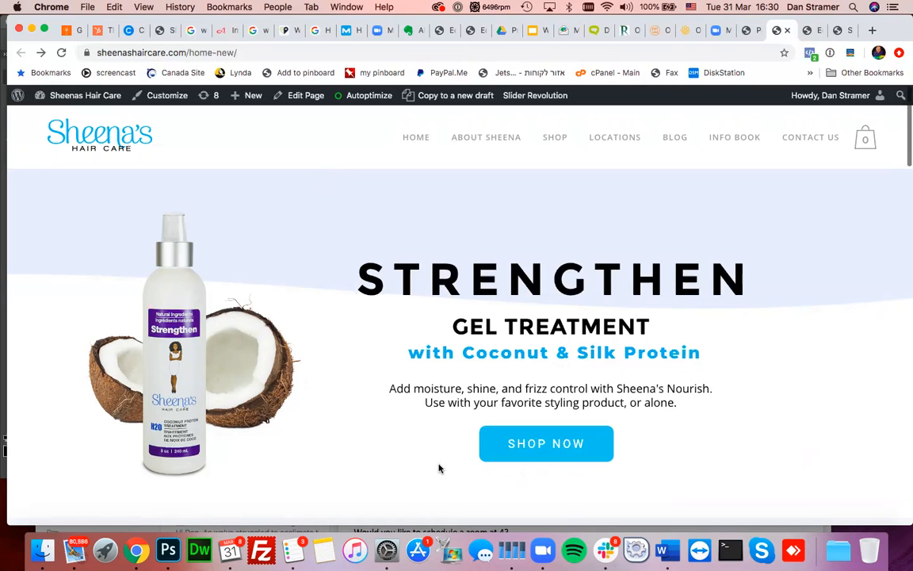
- Scroll past the product grid, blog cards and salon banner to the testimonial and 15%-off signup form
scroll(322, 378, "down", 15)
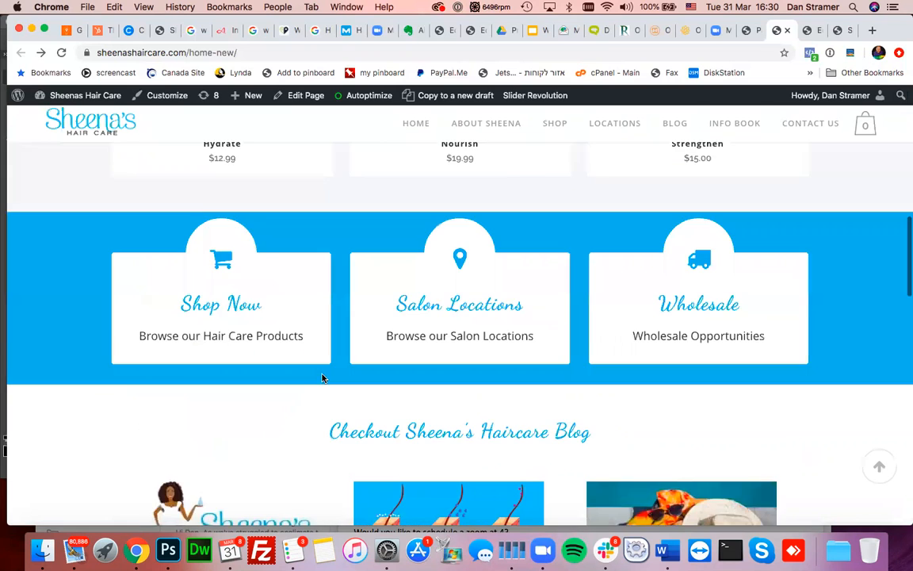
scroll(322, 379, "down", 2)
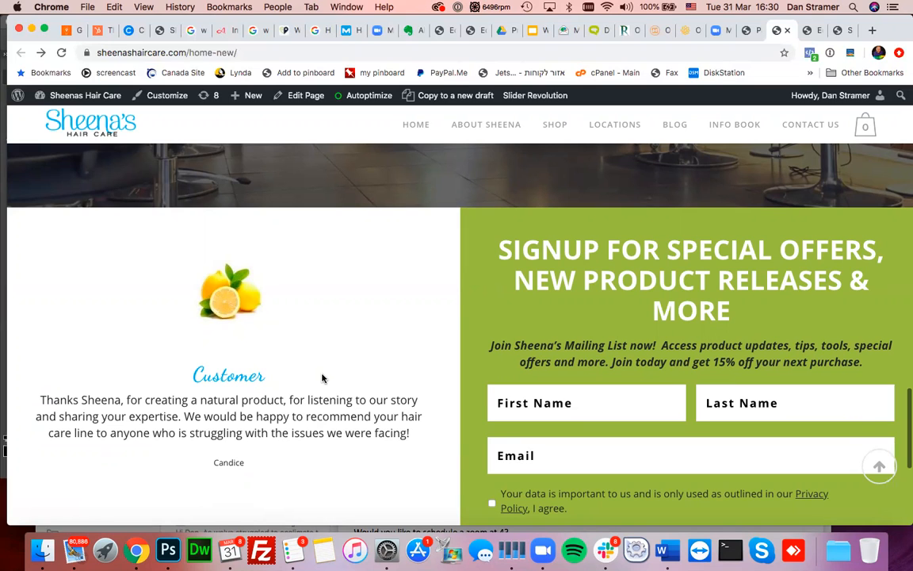
scroll(322, 378, "up", 10)
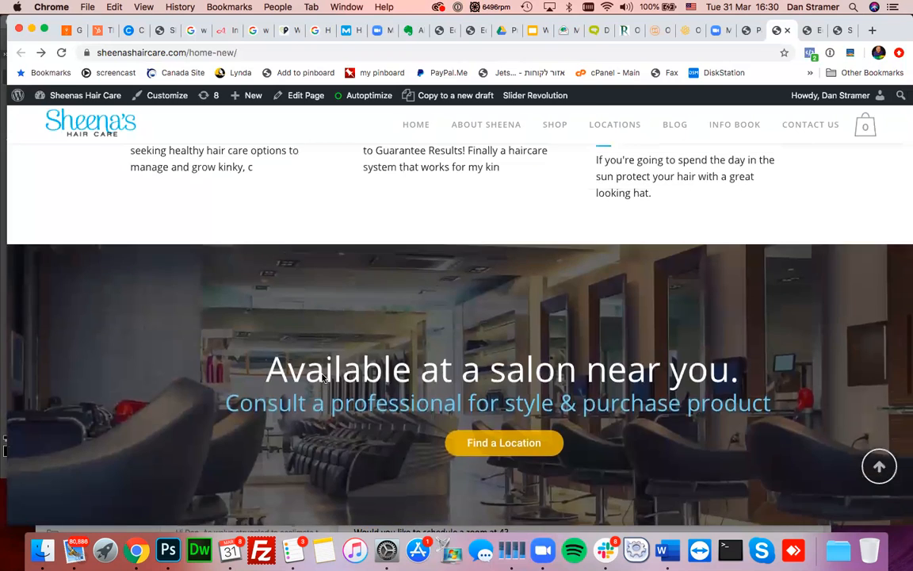
scroll(321, 378, "up", 5)
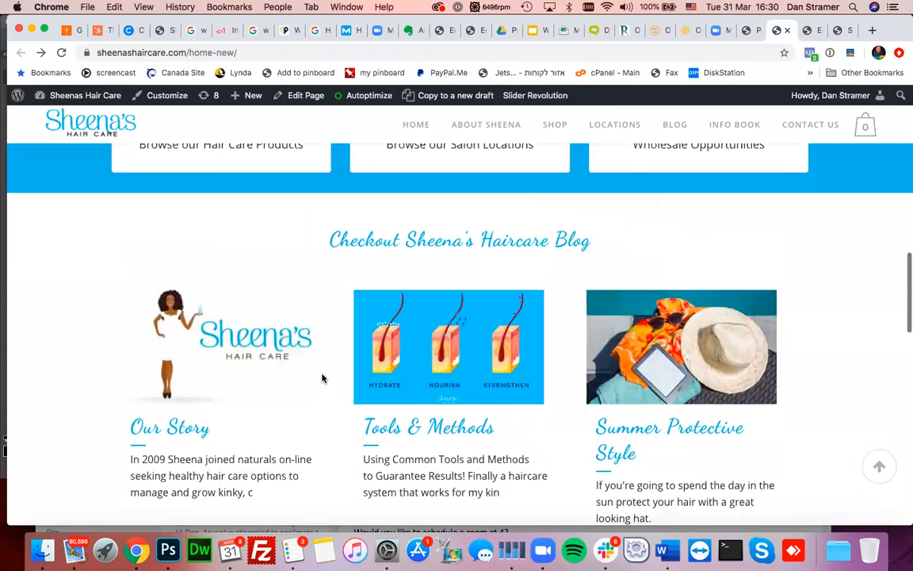
scroll(322, 378, "up", 2)
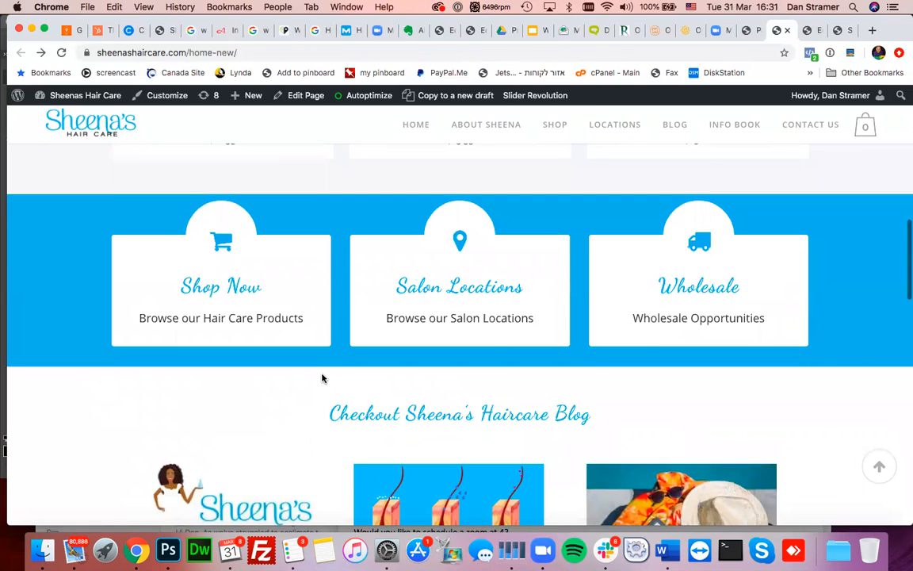
scroll(322, 378, "down", 6)
scroll(322, 378, "down", 10)
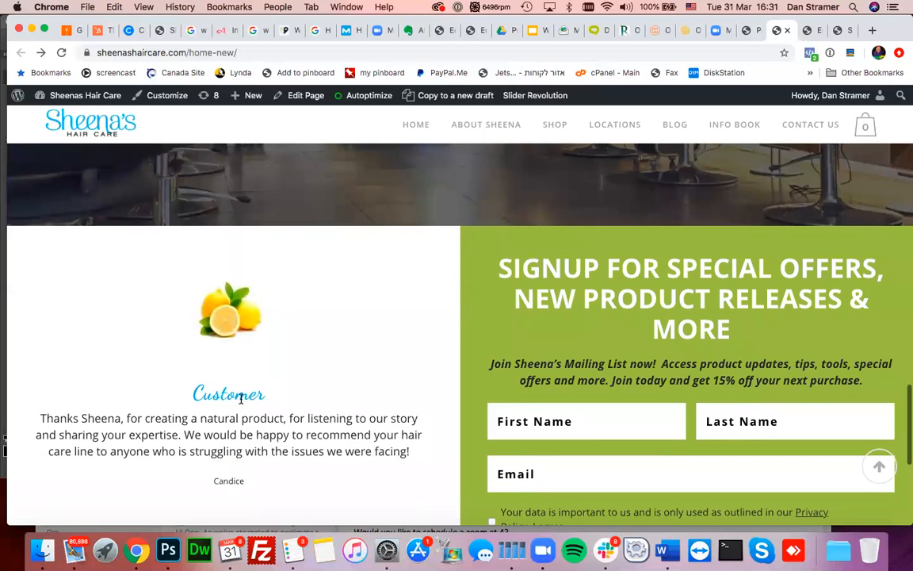
- Highlight the Customer testimonial text, then switch to the Salon Manager testimonial
left_click_drag(192, 394, 421, 453)
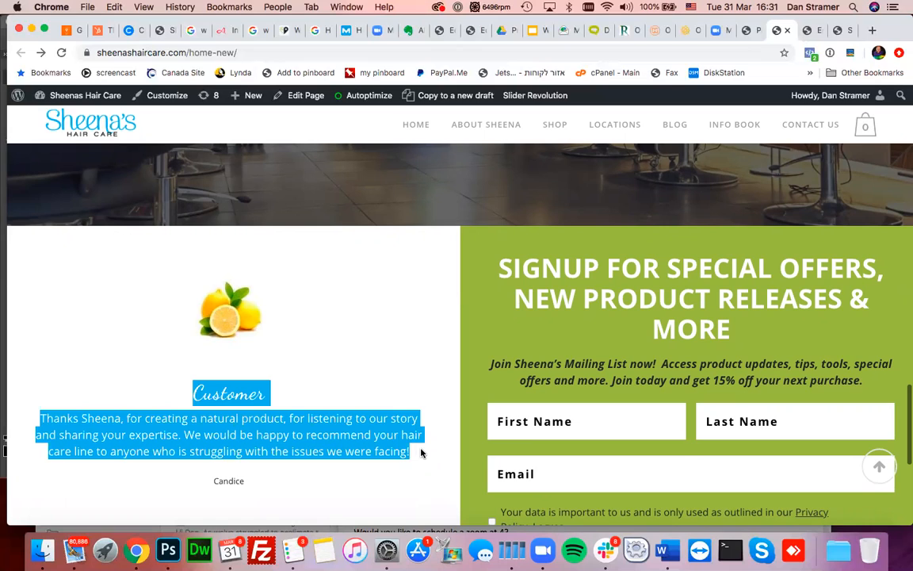
left_click(421, 453)
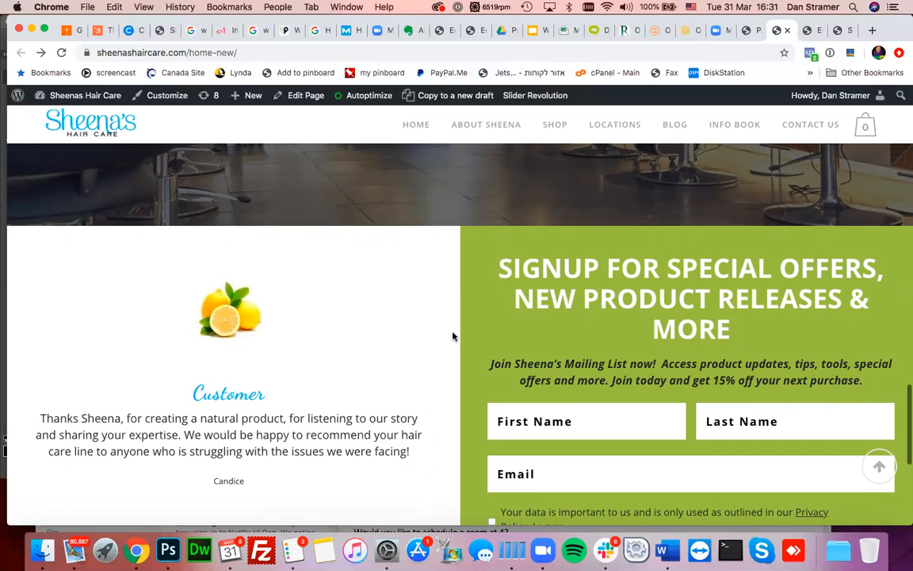
scroll(453, 336, "down", 3)
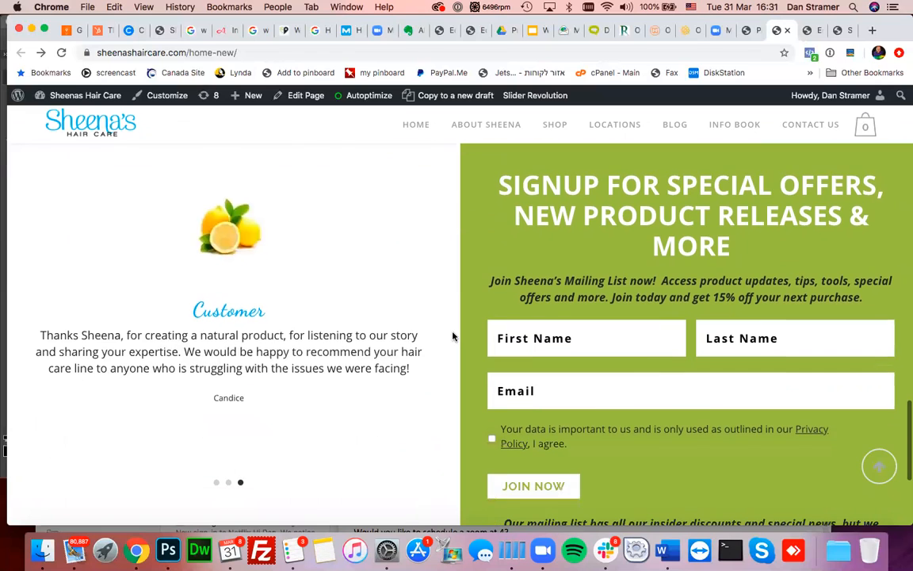
left_click(229, 482)
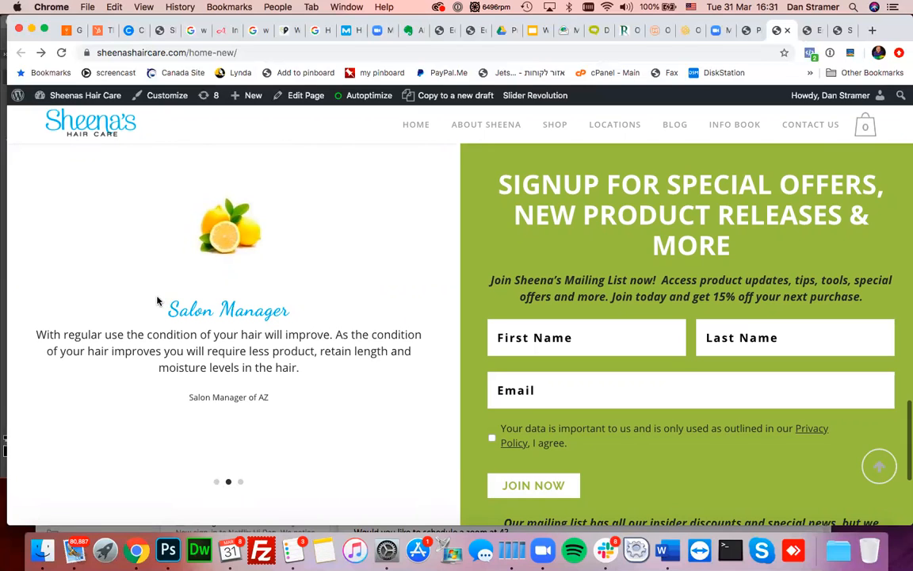
- Select the Salon Manager title, show the first testimonial, and return to the blog cards
left_click_drag(168, 308, 290, 306)
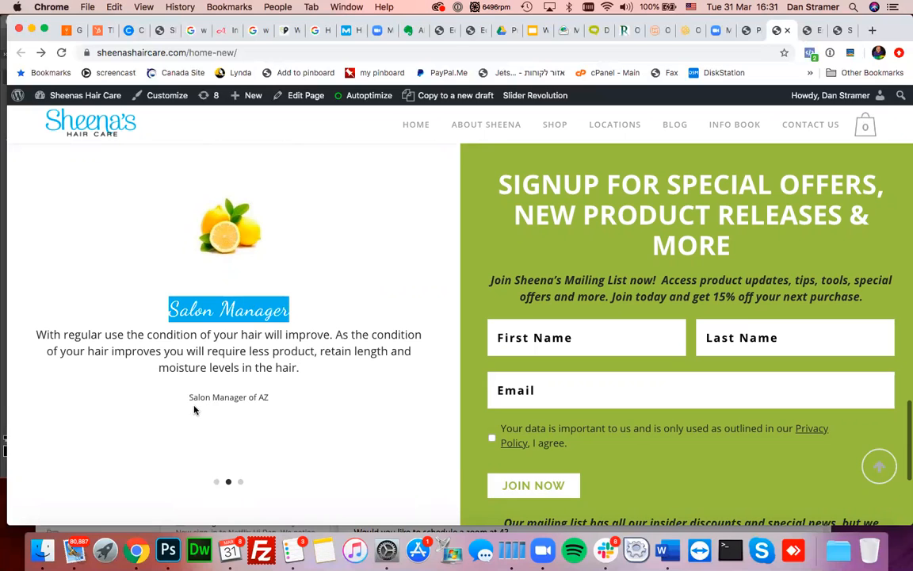
left_click(217, 483)
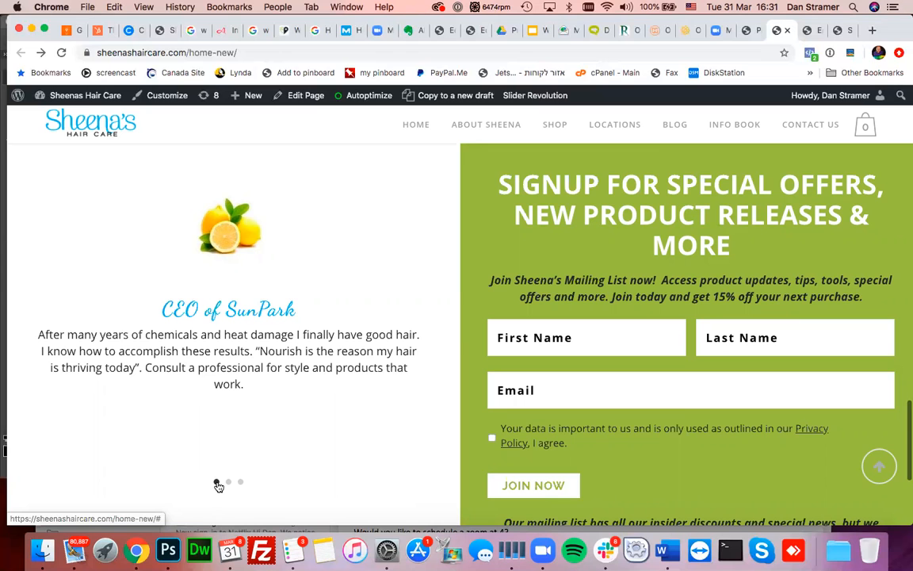
scroll(378, 268, "up", 3)
scroll(379, 268, "up", 8)
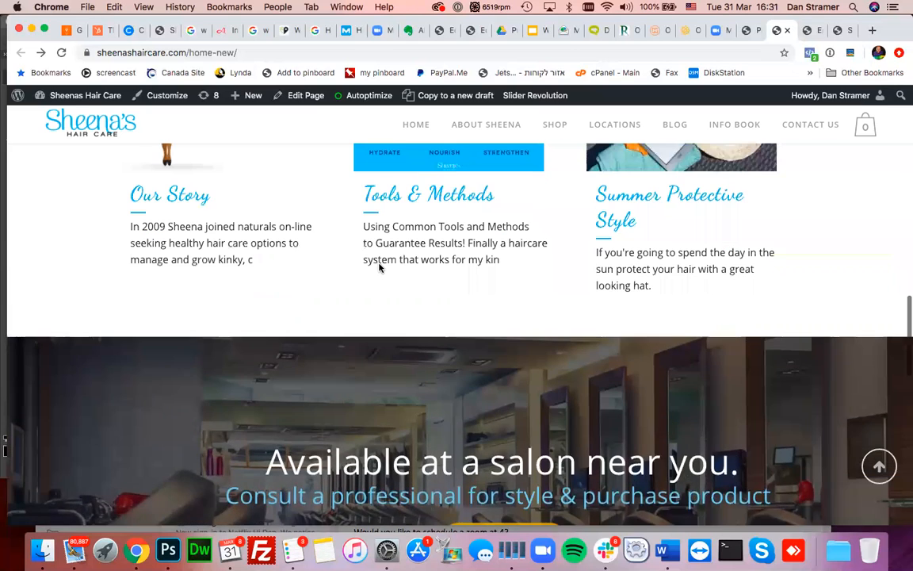
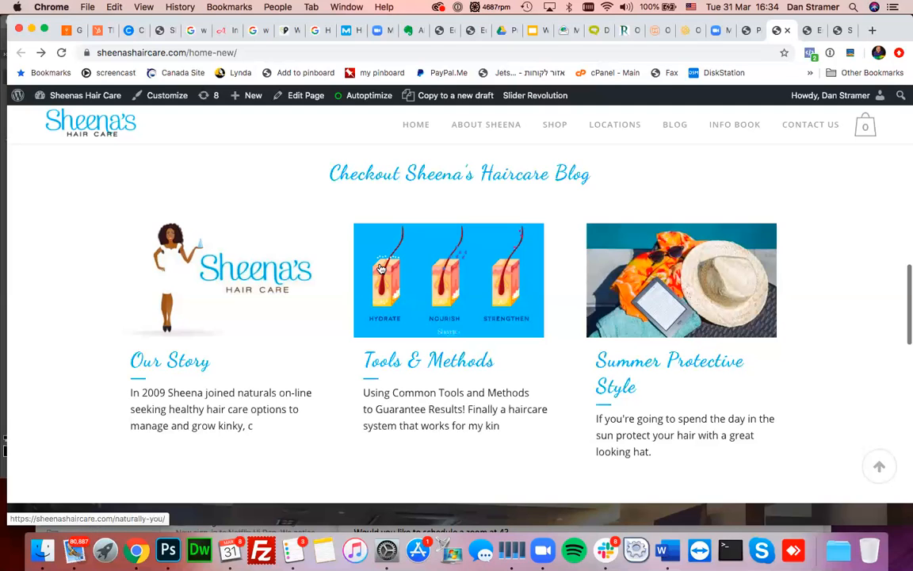
- Postpone the pending software update with Not Now and close the App Store
scroll(318, 344, "down", 3)
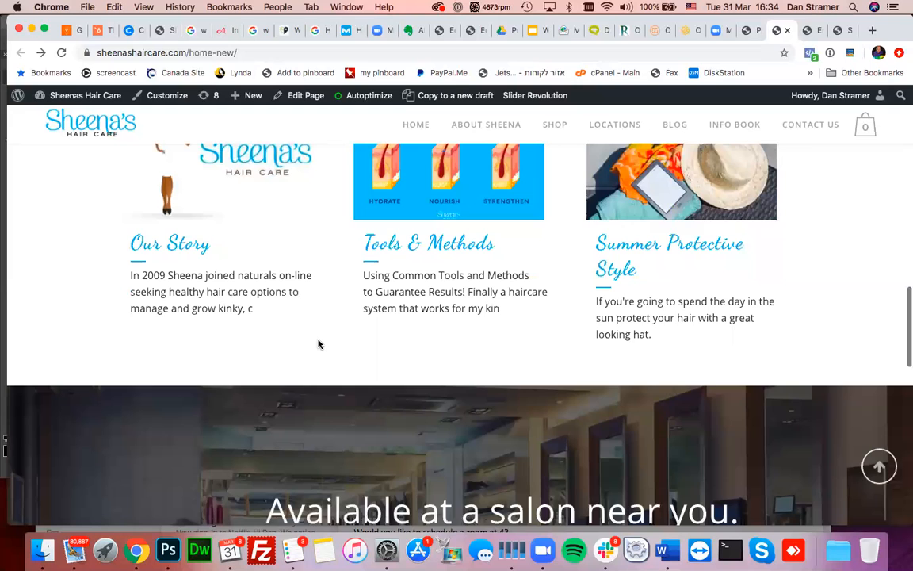
scroll(318, 344, "up", 3)
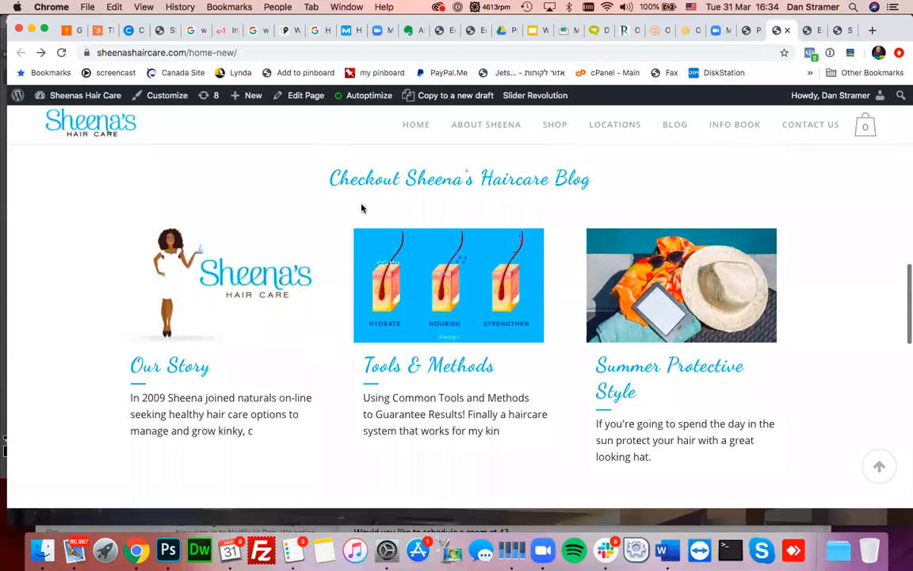
scroll(466, 322, "down", 2)
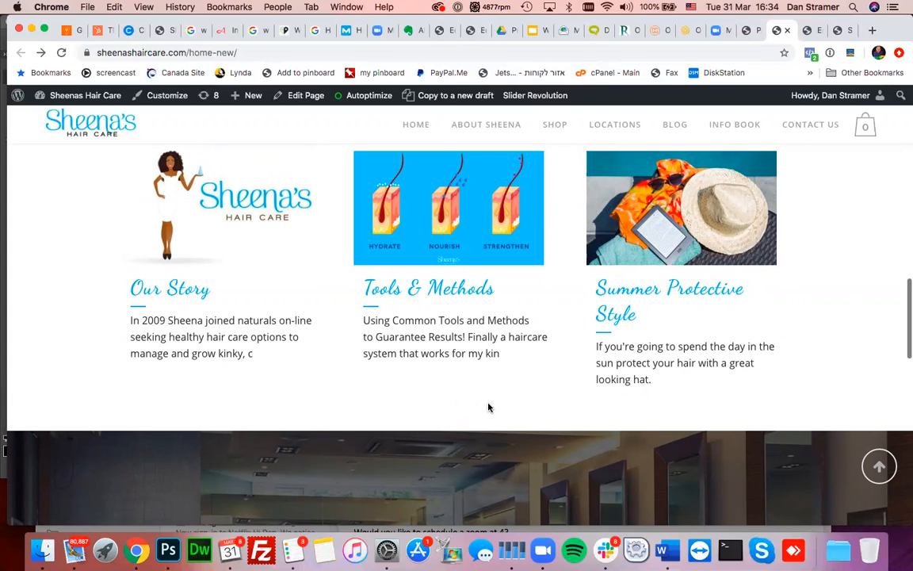
scroll(489, 407, "up", 2)
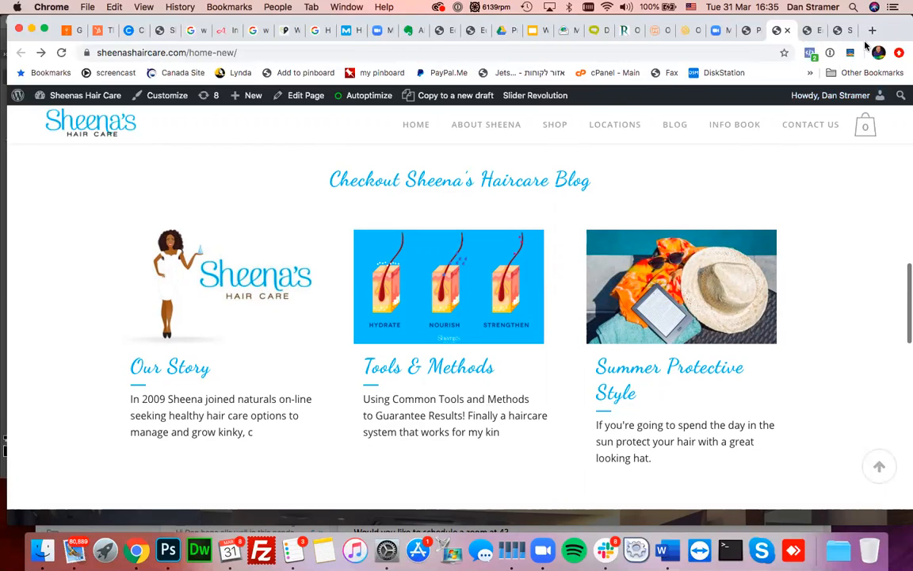
left_click(879, 67)
left_click(837, 100)
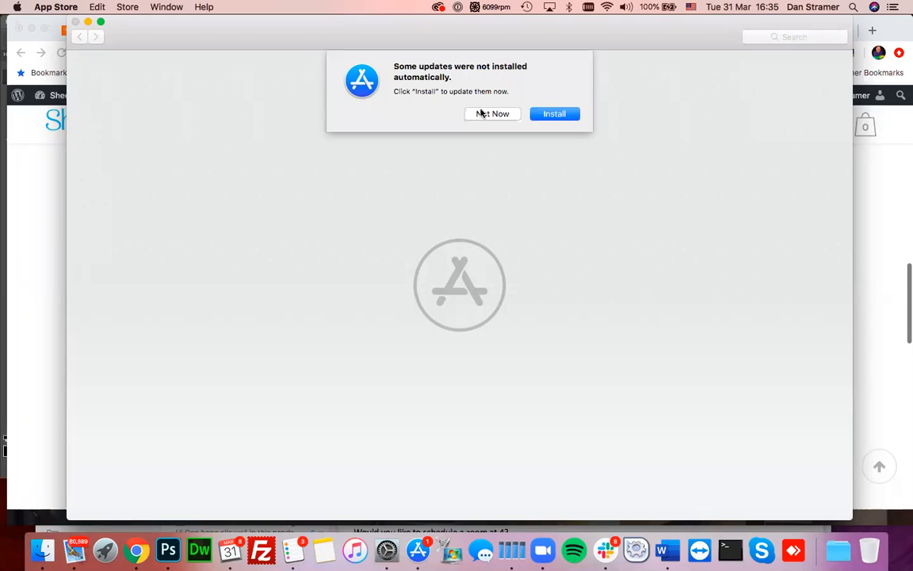
left_click(485, 113)
left_click(77, 21)
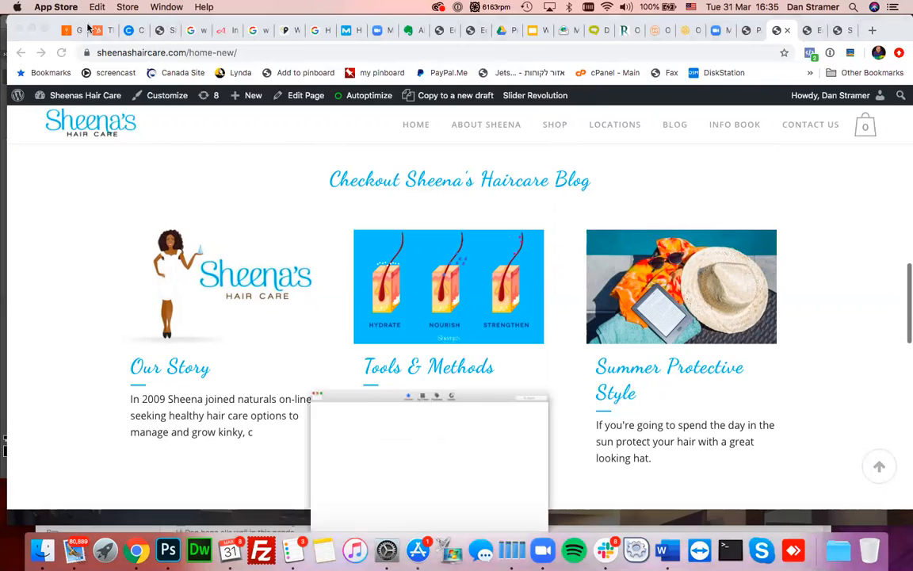
- Go to the WordPress admin tab and open Posts > All Posts
left_click(808, 30)
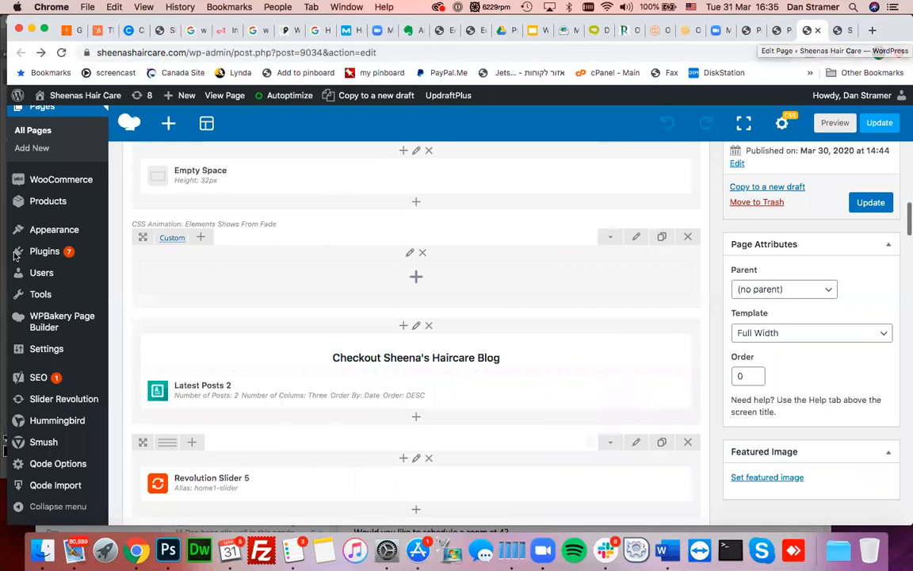
mouse_move(26, 305)
scroll(26, 305, "up", 6)
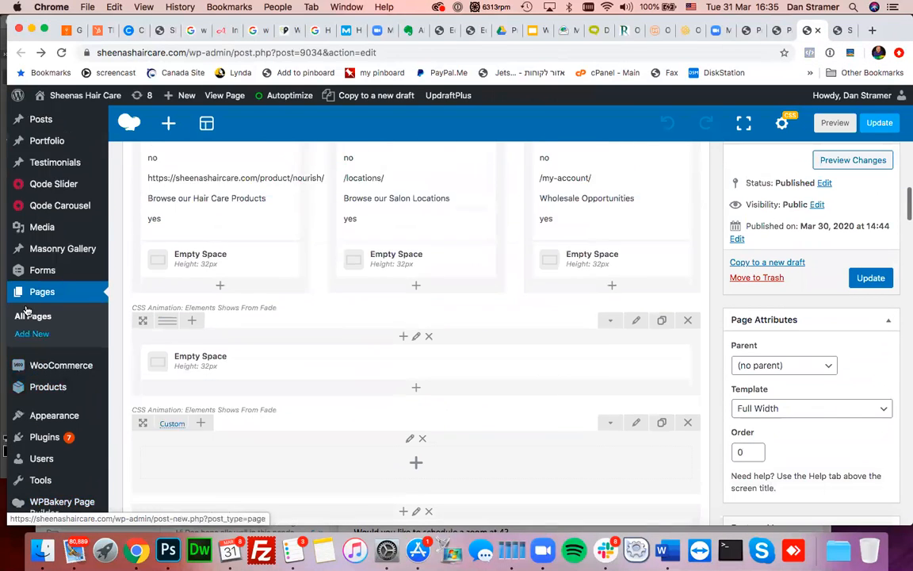
mouse_move(40, 195)
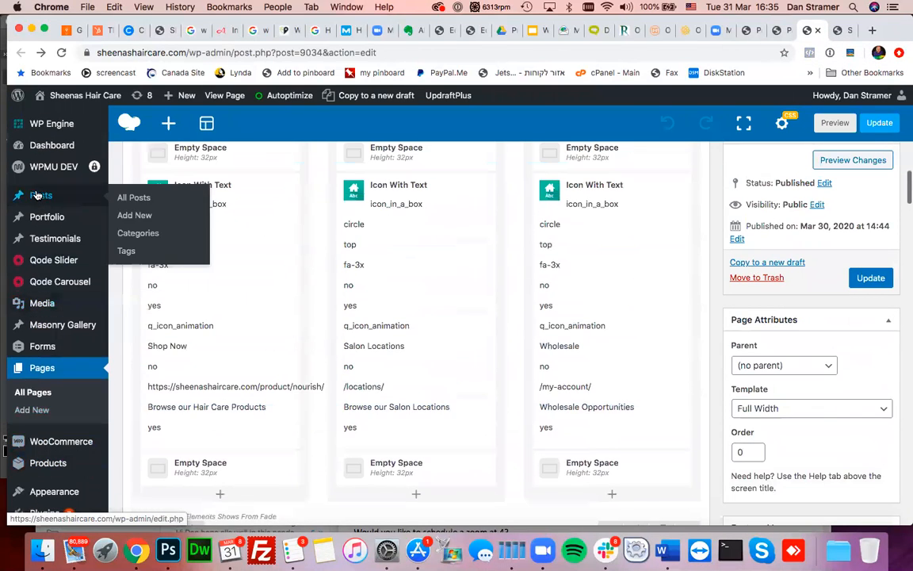
left_click(198, 214)
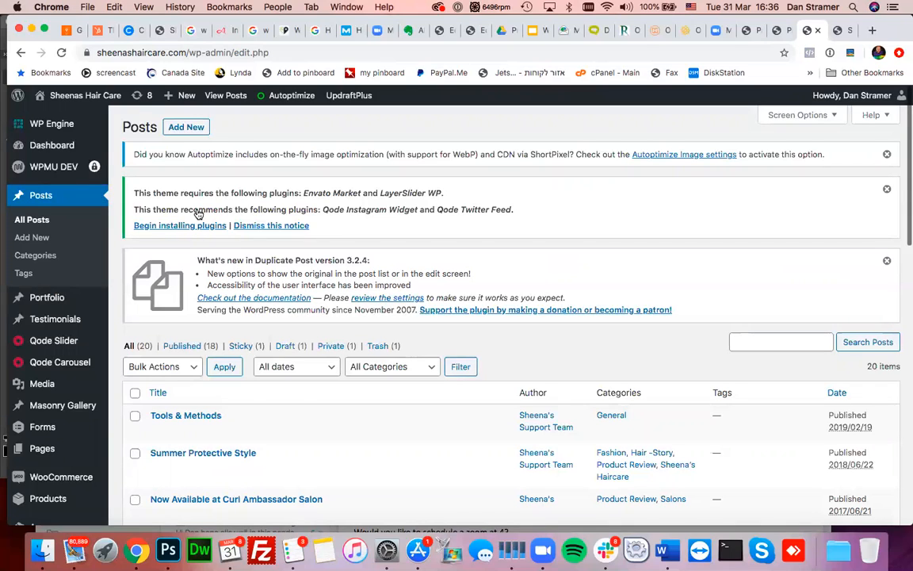
- Quick-edit the Our Story post to uncheck 'Make this post sticky' and update it
scroll(198, 214, "down", 5)
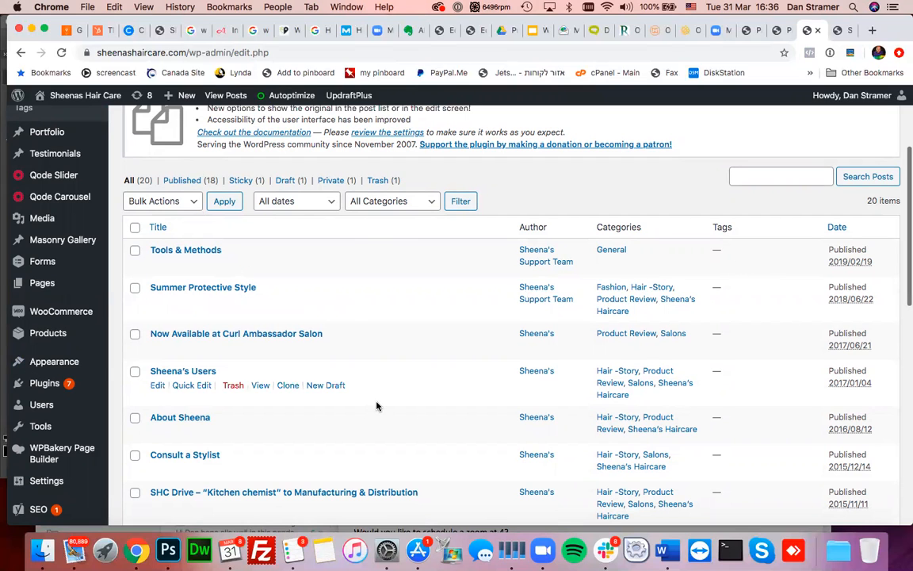
scroll(377, 406, "down", 8)
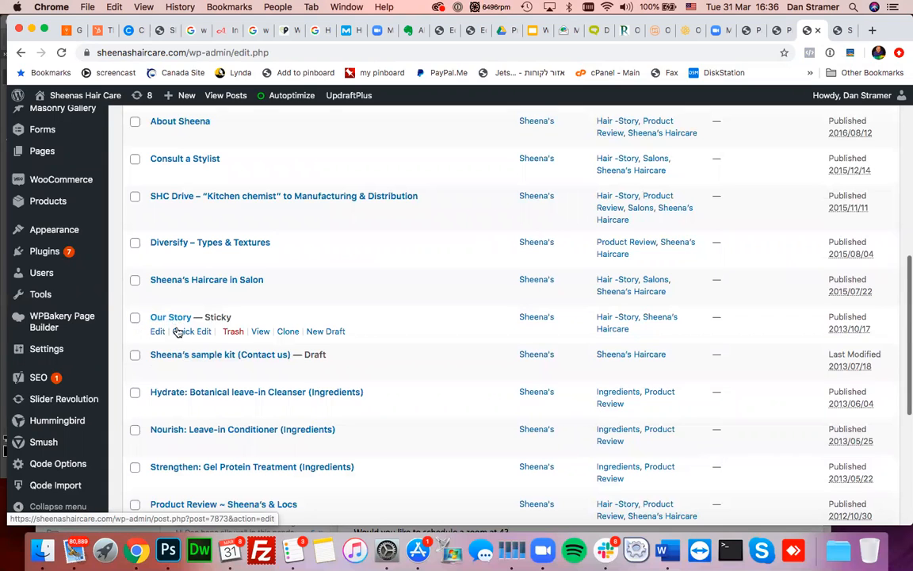
left_click(184, 331)
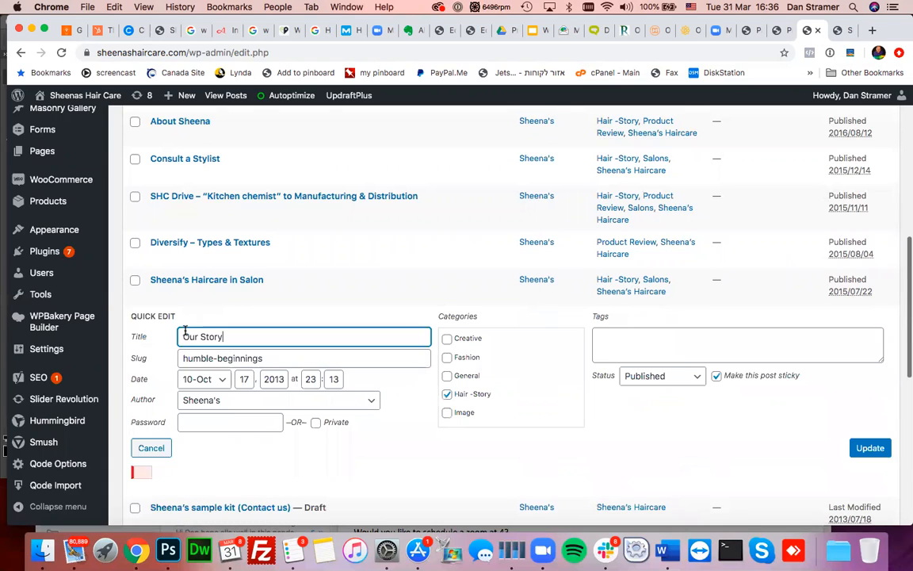
left_click(717, 376)
left_click(869, 448)
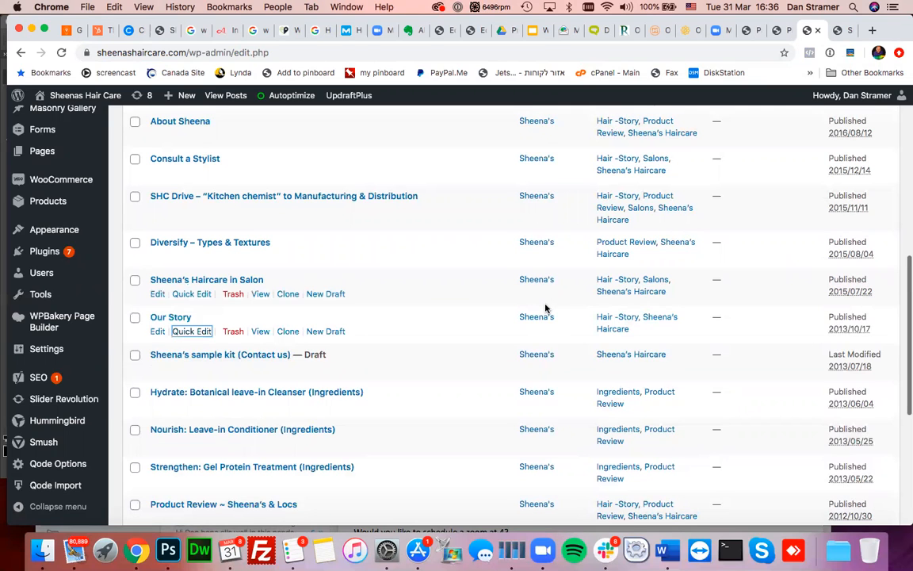
- Return to the live home-new page tab
scroll(545, 308, "up", 3)
scroll(545, 308, "down", 4)
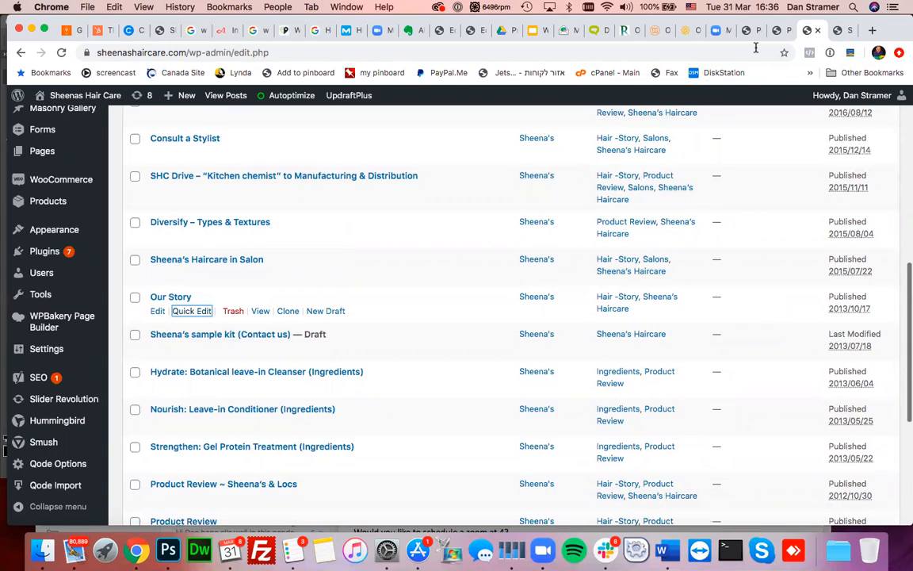
left_click(776, 31)
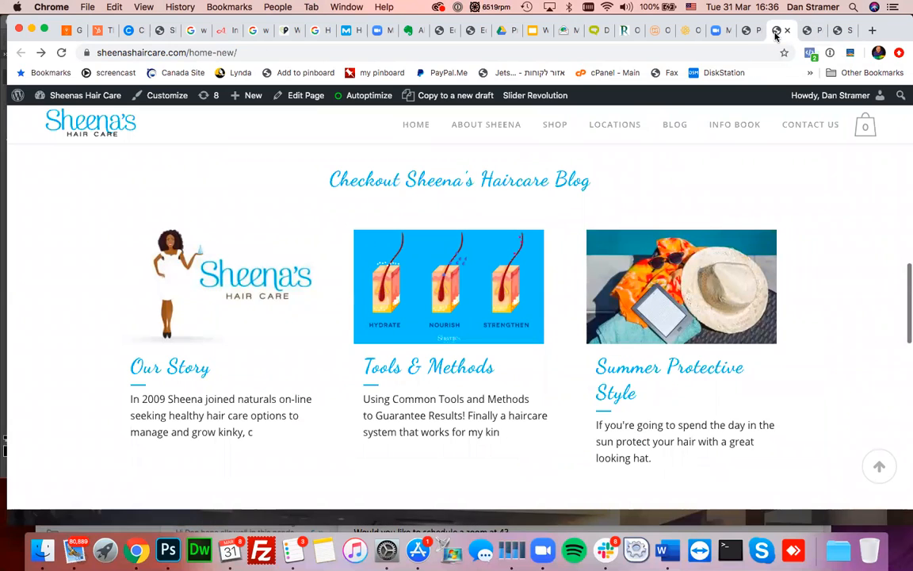
- Reload the home page to confirm only two blog posts show, then open it for editing
left_click(238, 222)
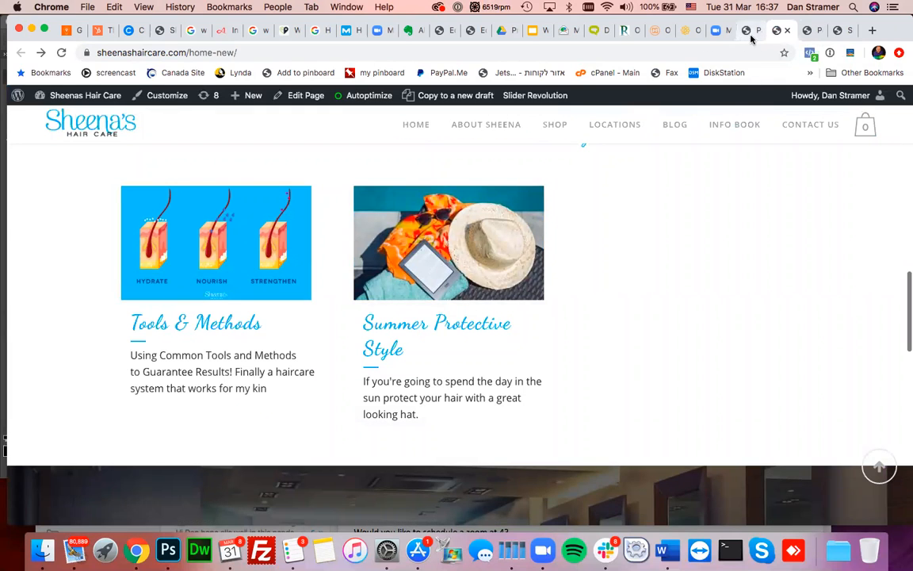
key("ctrl+Tab")
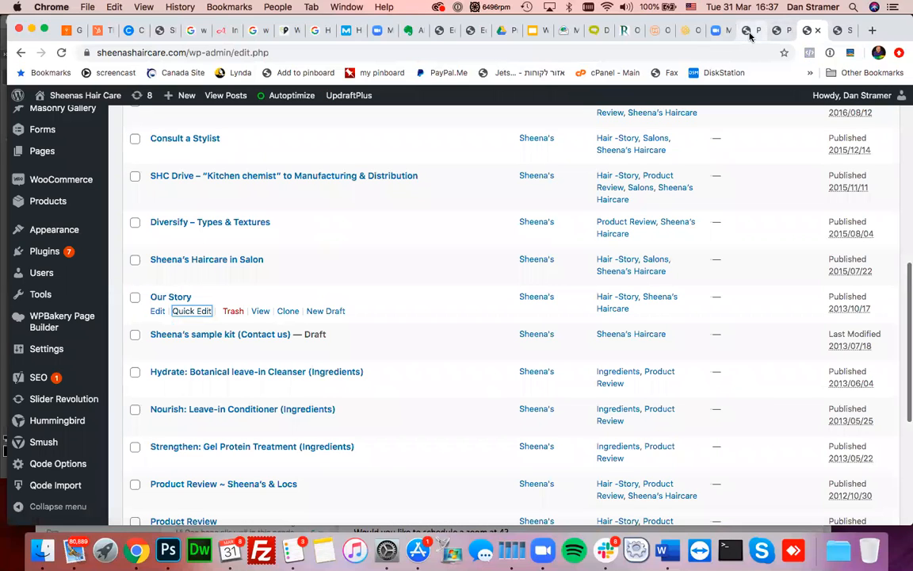
left_click(779, 31)
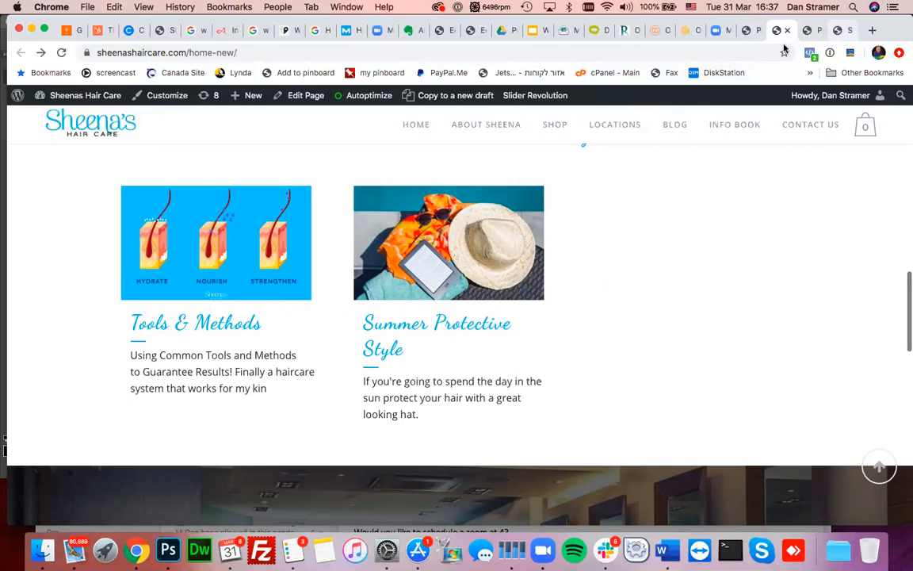
left_click(301, 103)
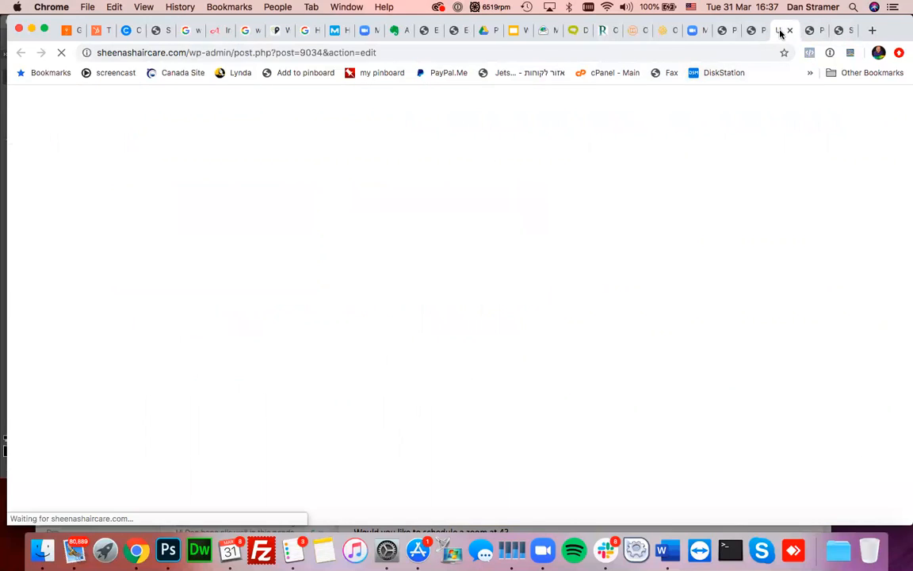
- Set the Latest Posts 2 element's Number of Posts to 3, save the page, and return to Posts
scroll(528, 329, "down", 1)
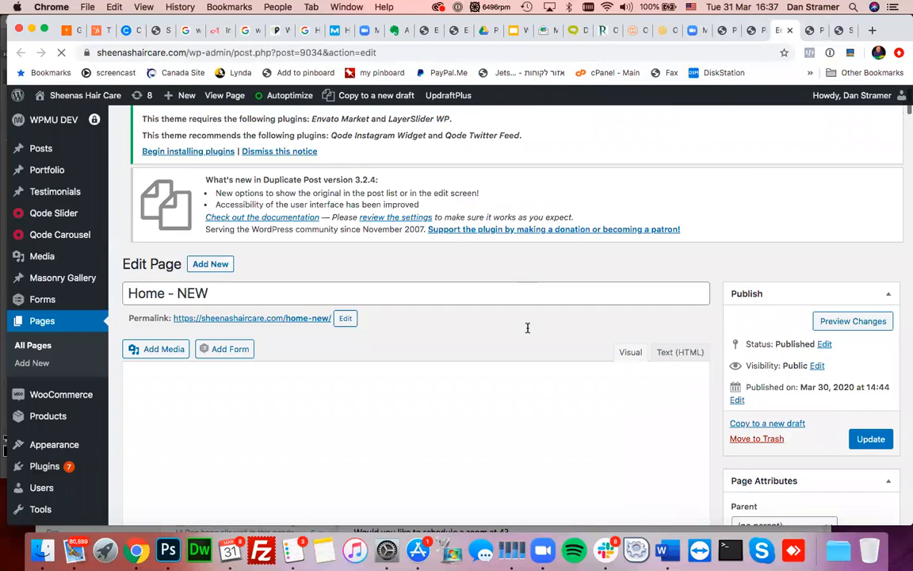
scroll(527, 327, "down", 15)
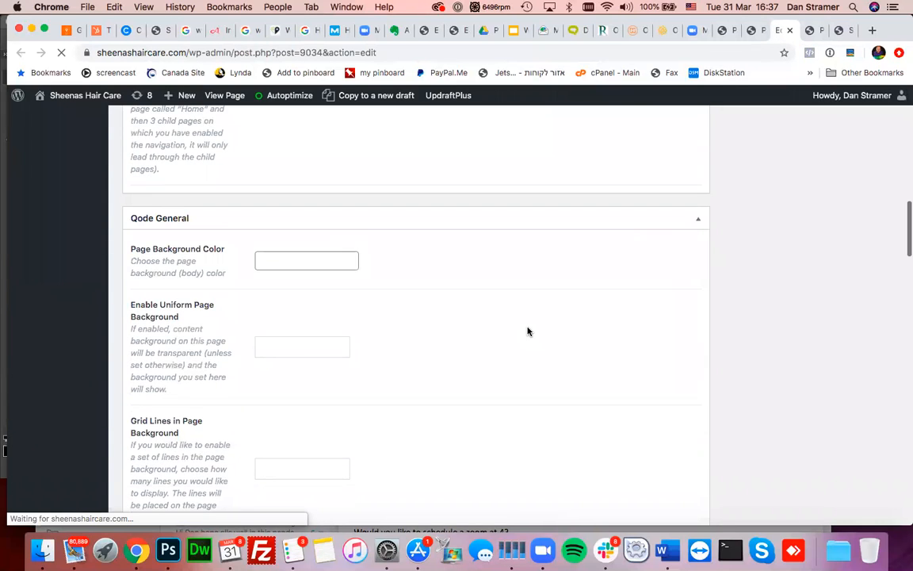
scroll(527, 331, "up", 10)
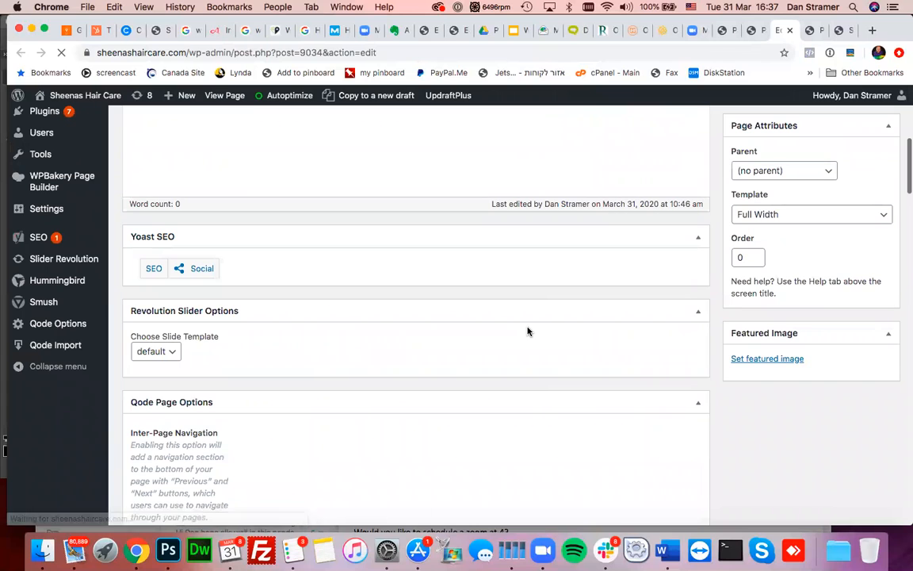
scroll(528, 331, "up", 6)
scroll(528, 332, "down", 2)
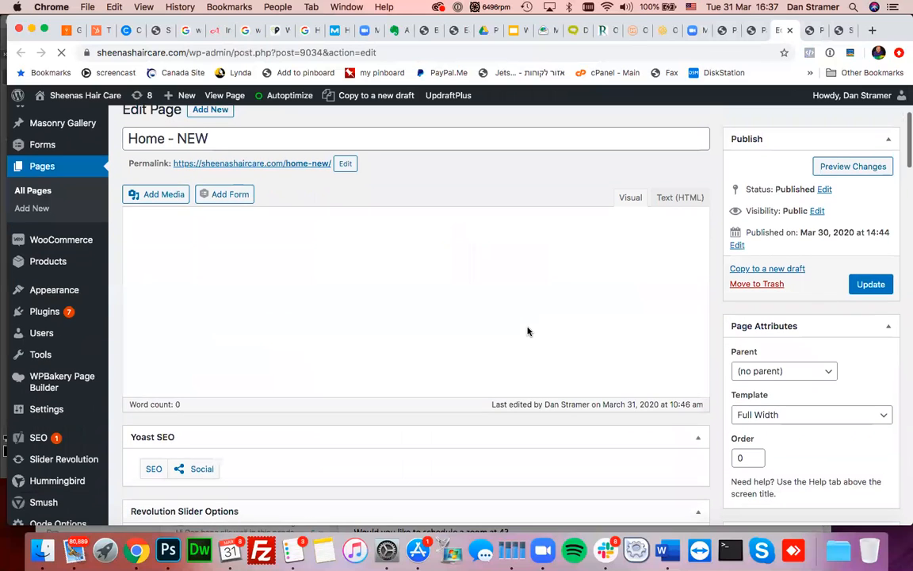
scroll(528, 331, "down", 5)
scroll(528, 331, "down", 6)
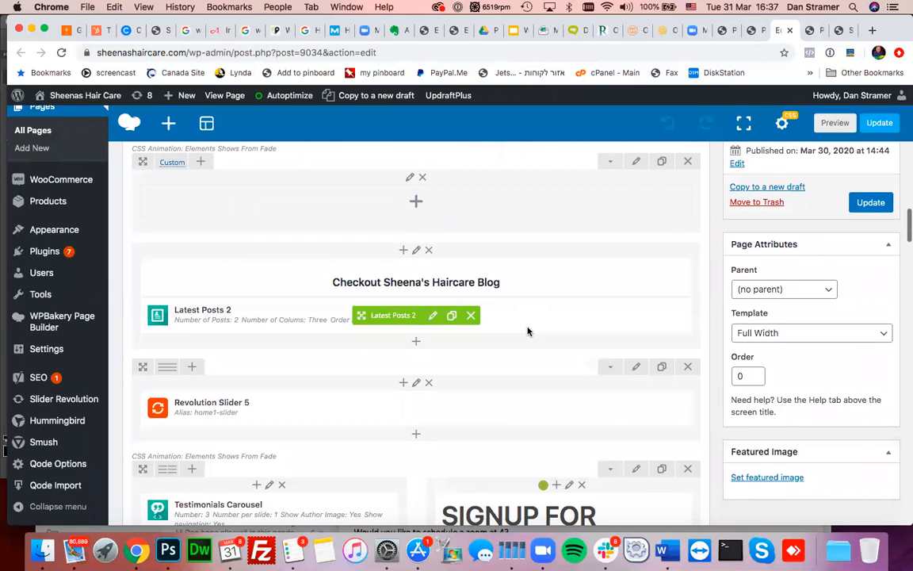
left_click(433, 315)
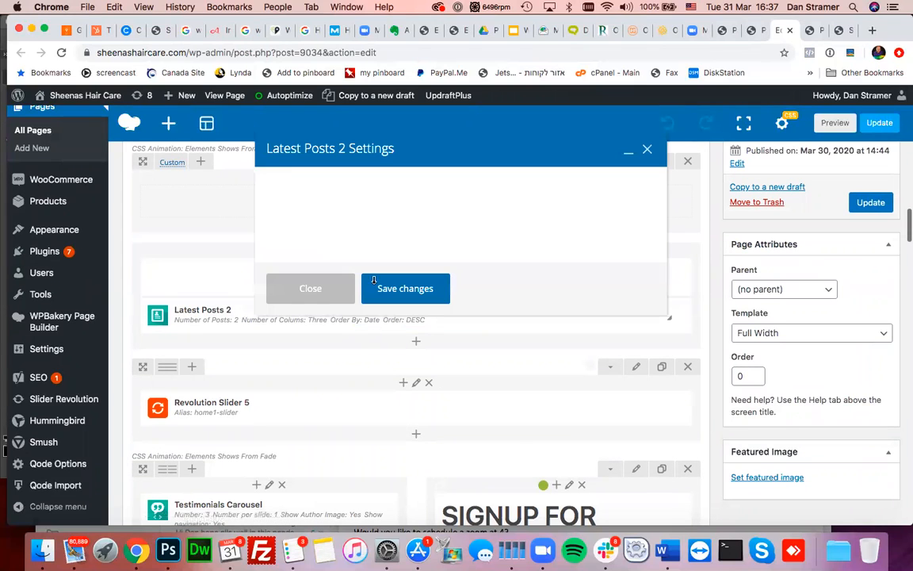
left_click_drag(303, 238, 264, 244)
type("3")
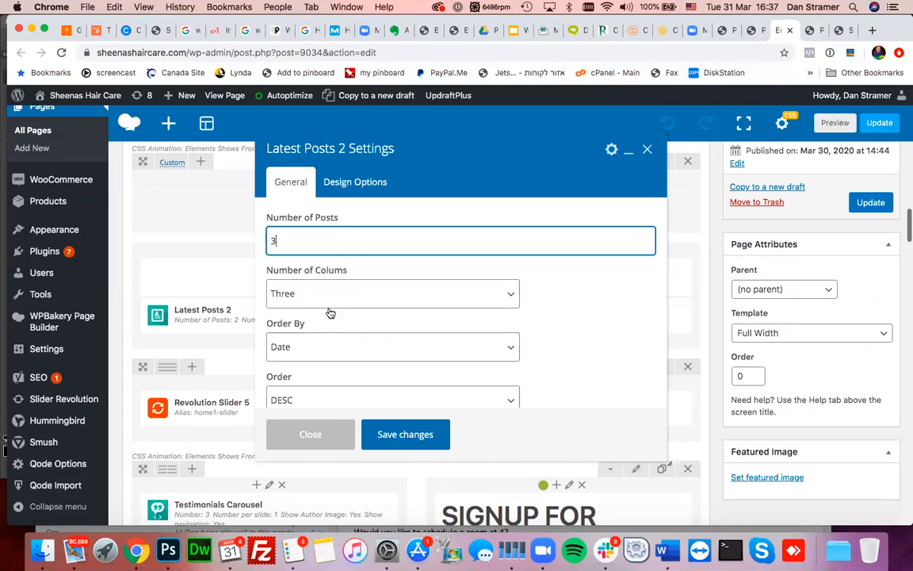
left_click(405, 434)
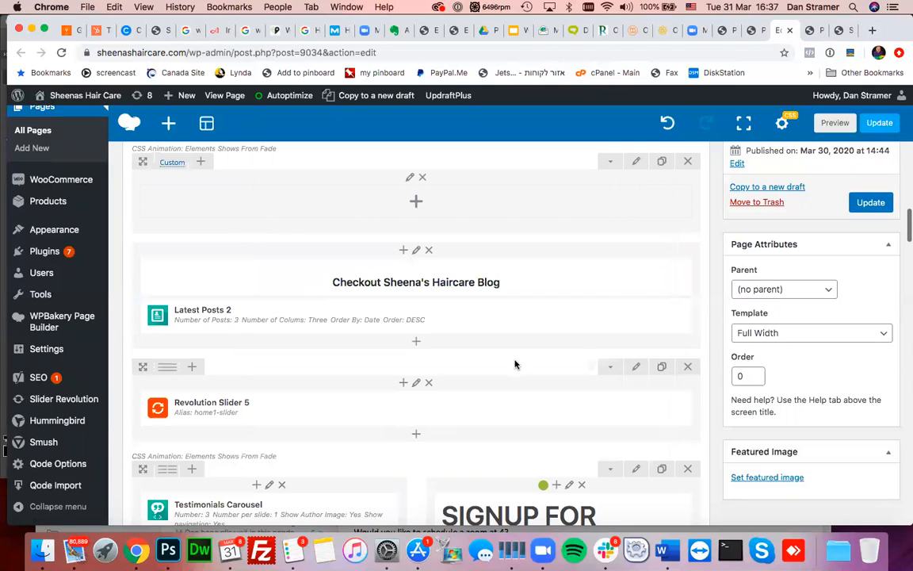
left_click(872, 204)
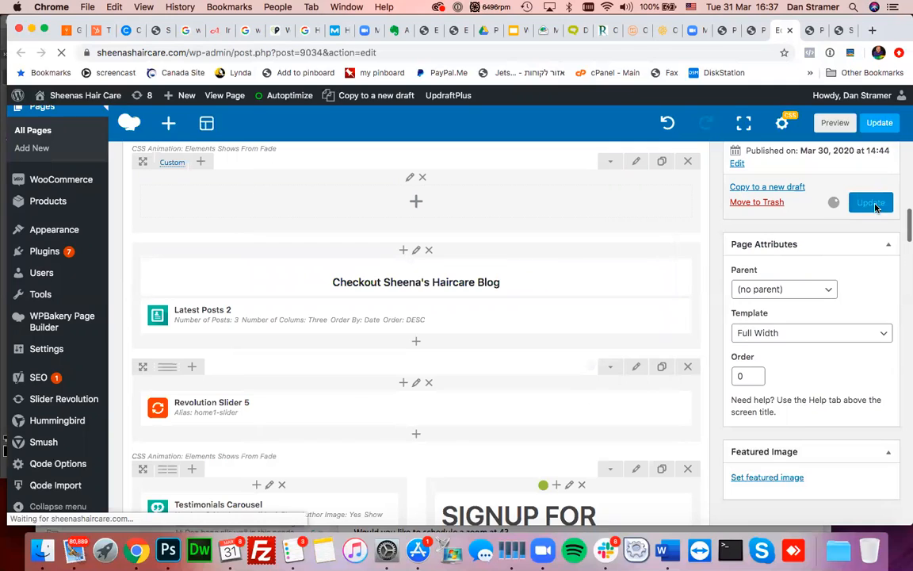
left_click(814, 32)
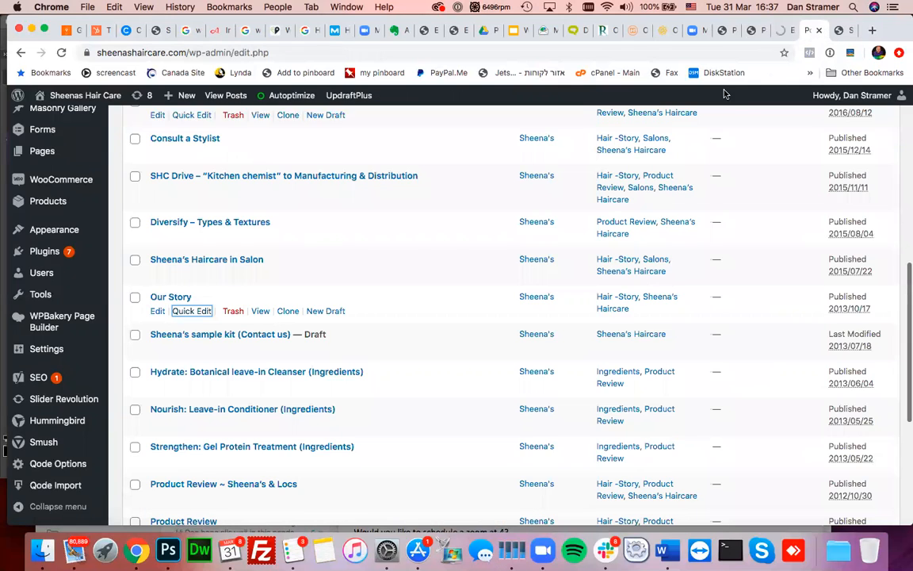
left_click(755, 30)
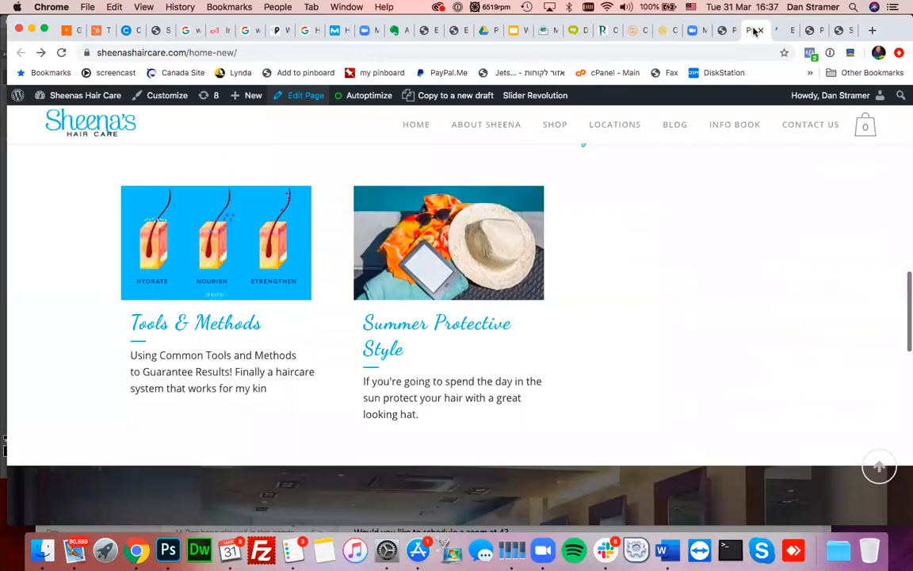
key("super+r")
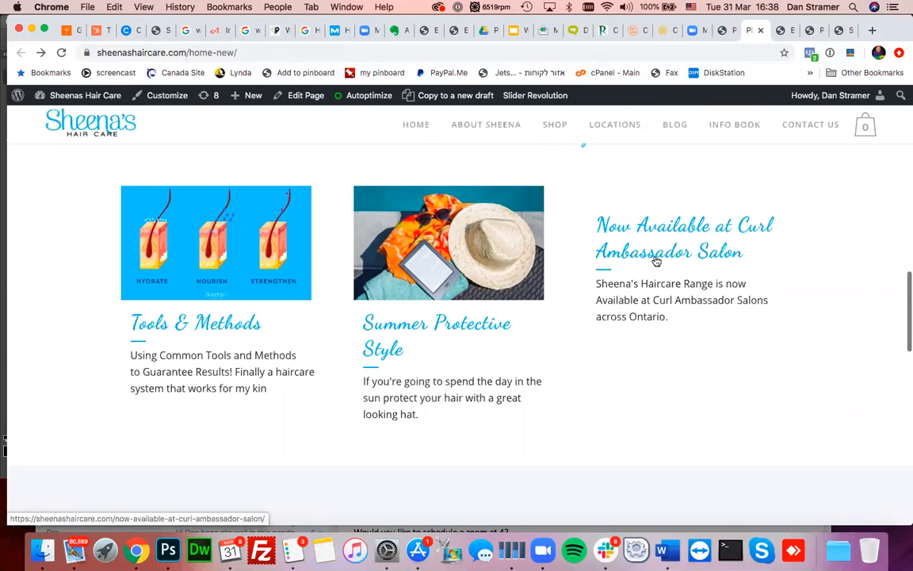
left_click(784, 30)
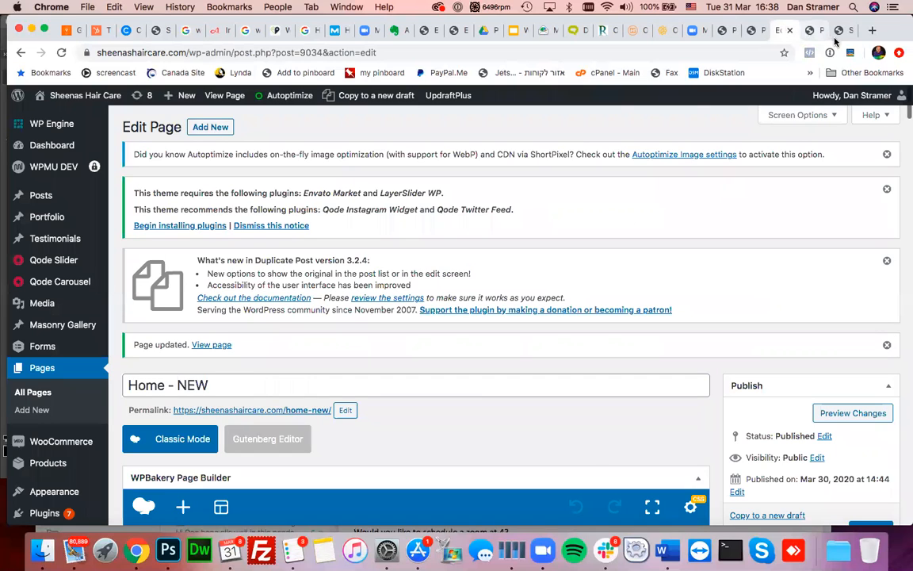
left_click(811, 30)
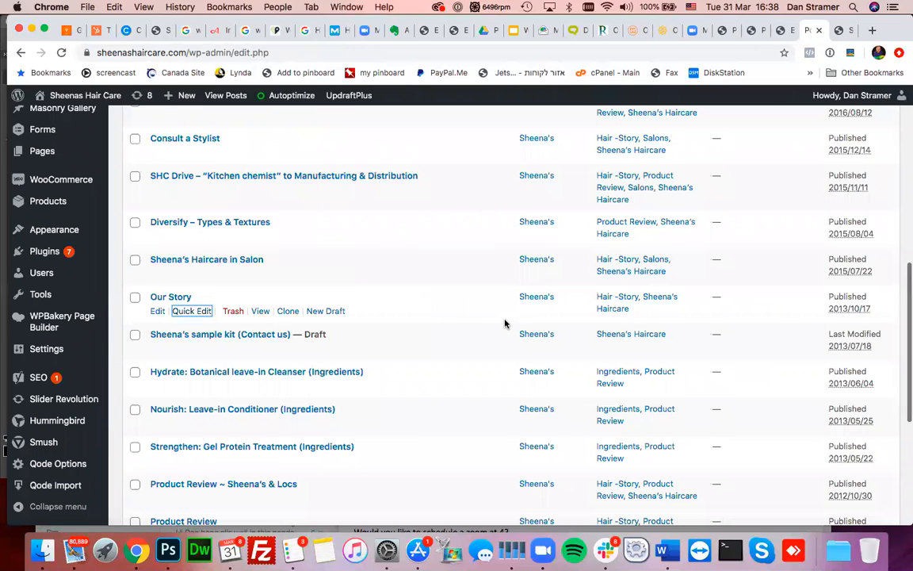
scroll(752, 273, "up", 6)
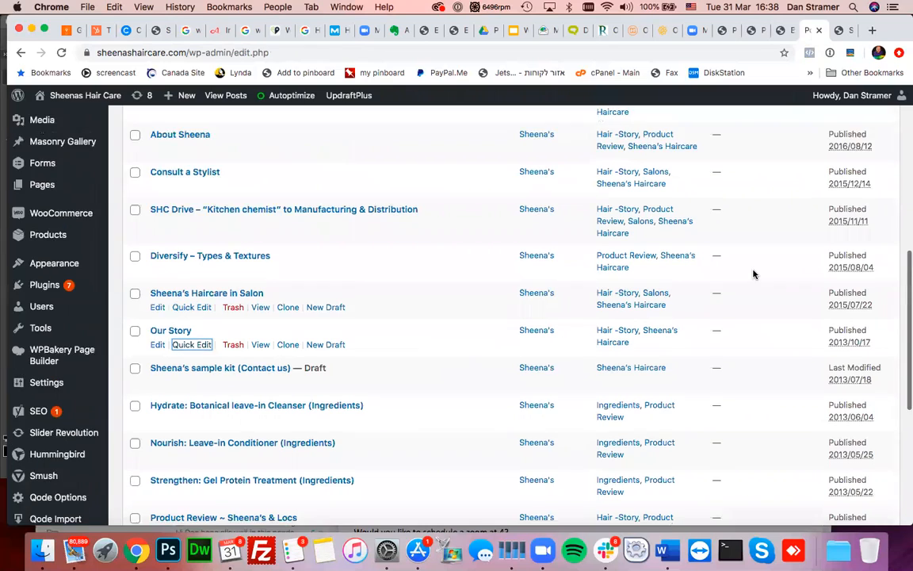
scroll(754, 274, "up", 2)
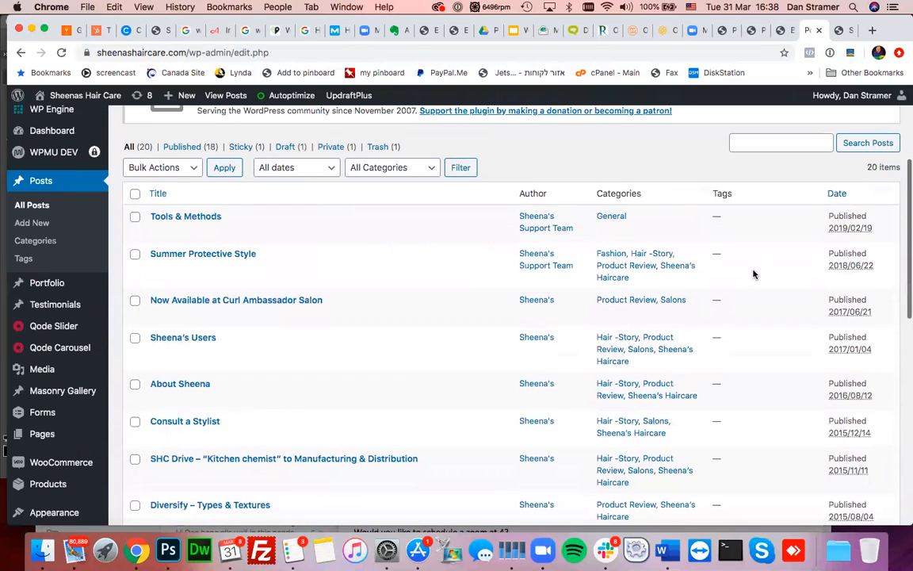
- Sort the posts list by Date, newest first
left_click(836, 199)
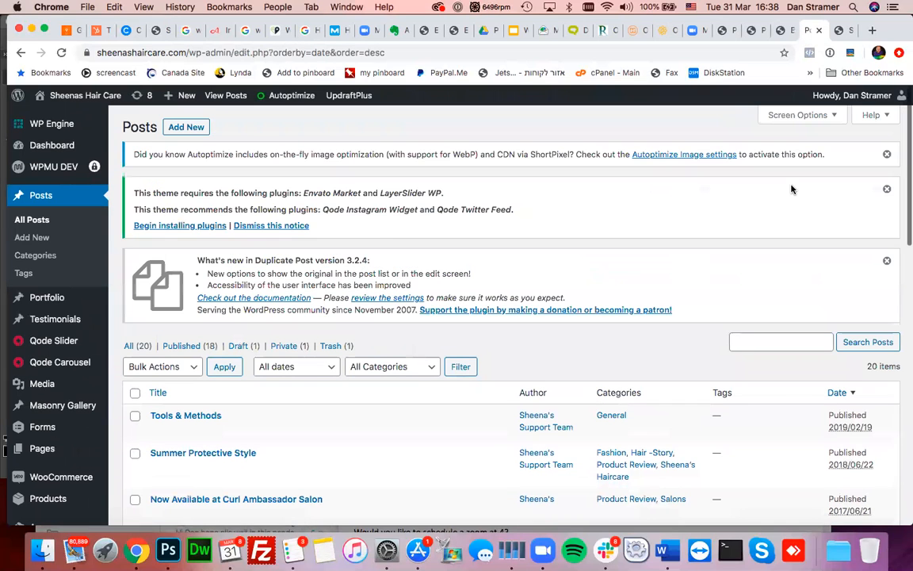
scroll(705, 321, "down", 2)
scroll(705, 322, "down", 5)
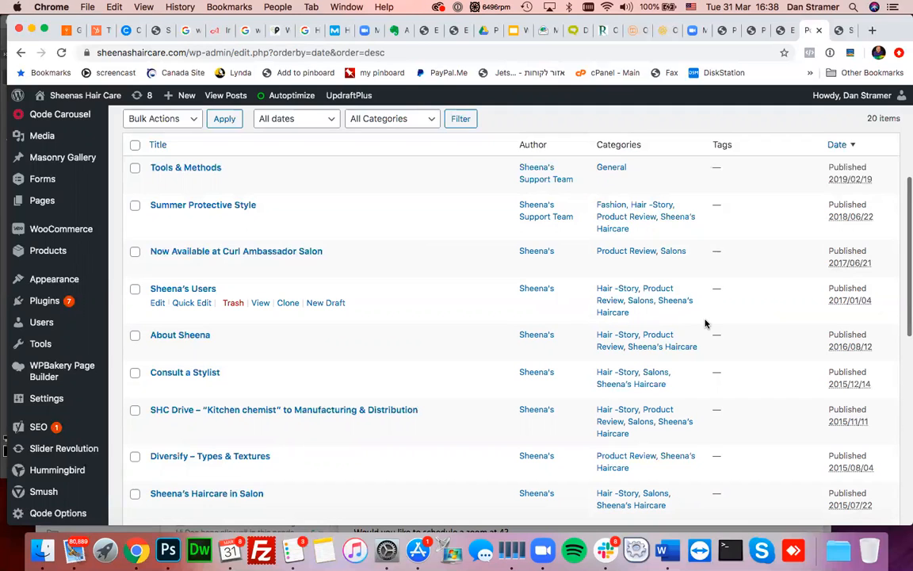
scroll(602, 405, "down", 2)
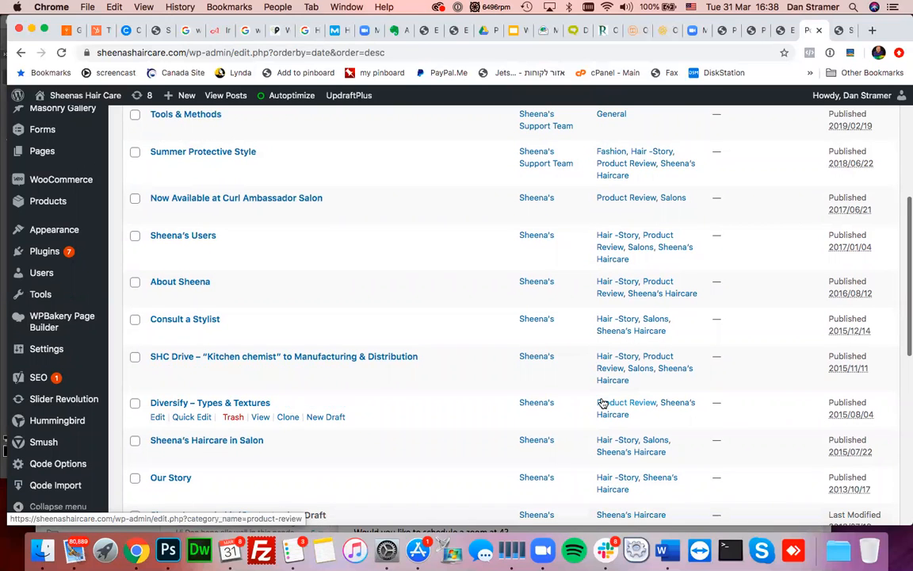
scroll(602, 404, "up", 1)
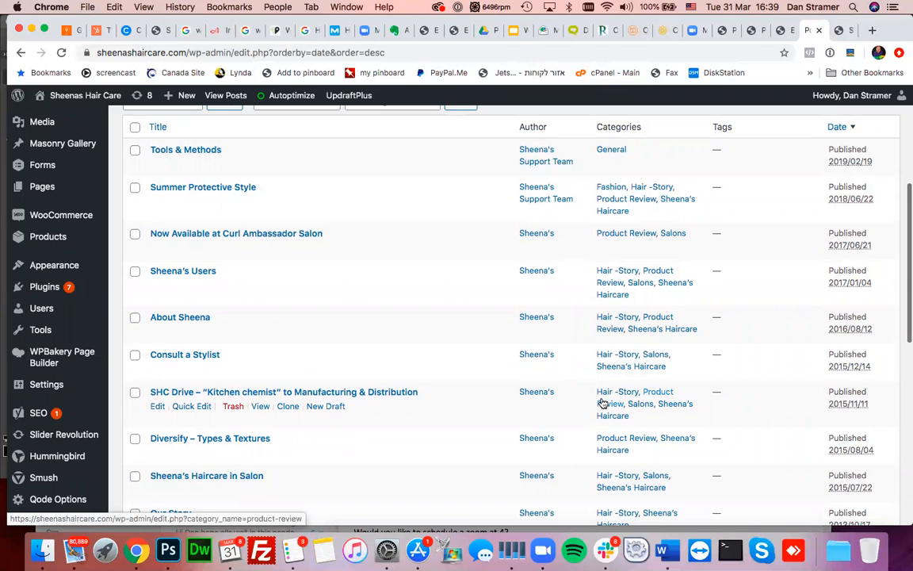
scroll(449, 393, "down", 3)
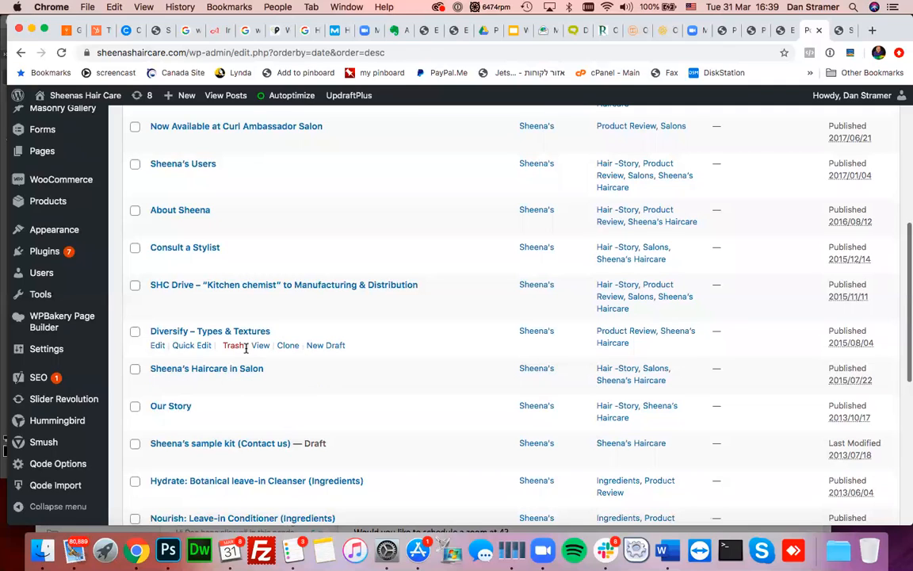
- Quick-edit the Diversify – Types & Textures post's date to 03-Mar 25, 2020 and update it
left_click(199, 347)
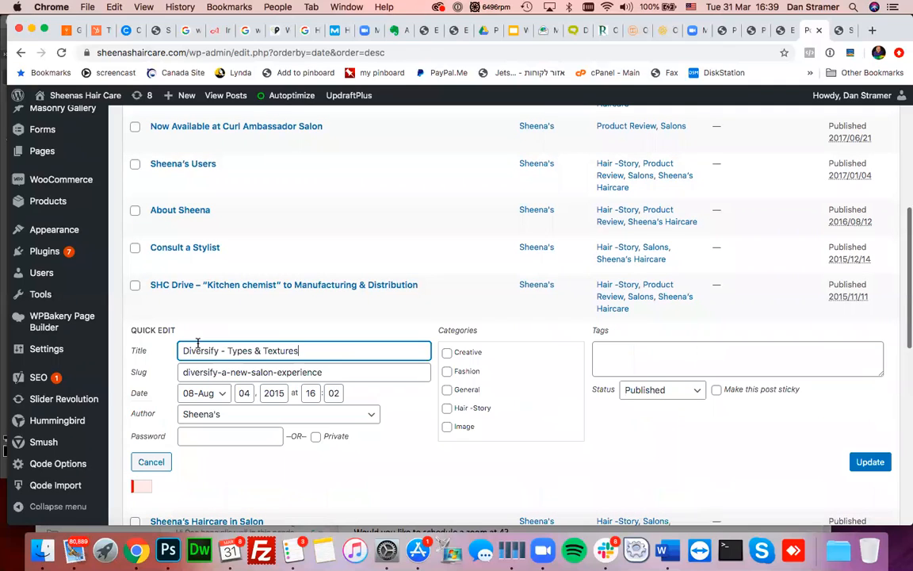
left_click(222, 394)
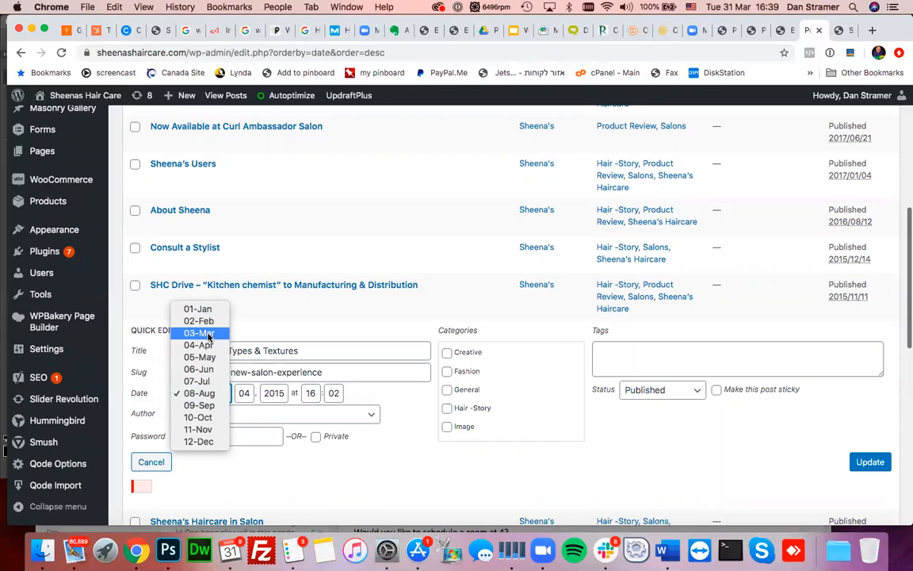
left_click(209, 335)
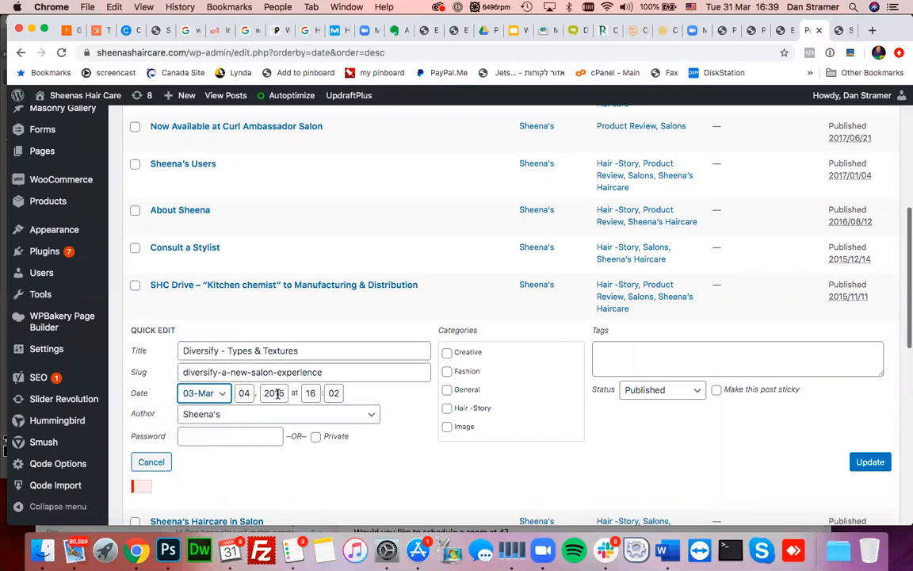
left_click_drag(275, 393, 288, 392)
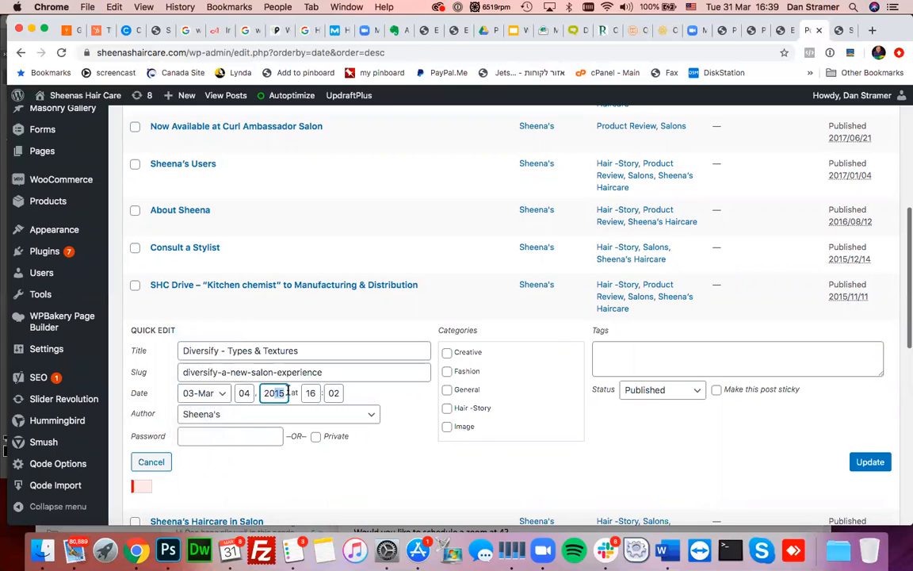
type("20")
left_click(244, 393)
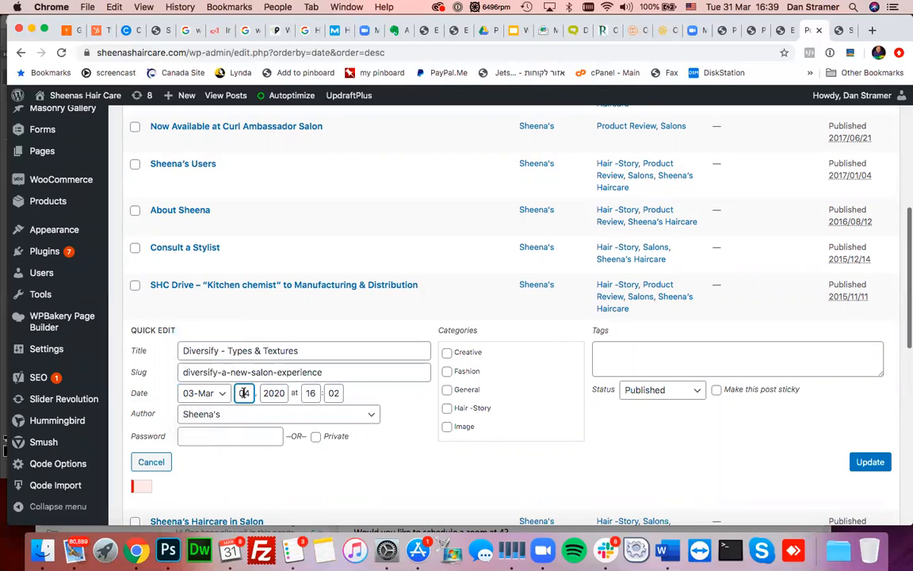
type("25")
left_click(872, 466)
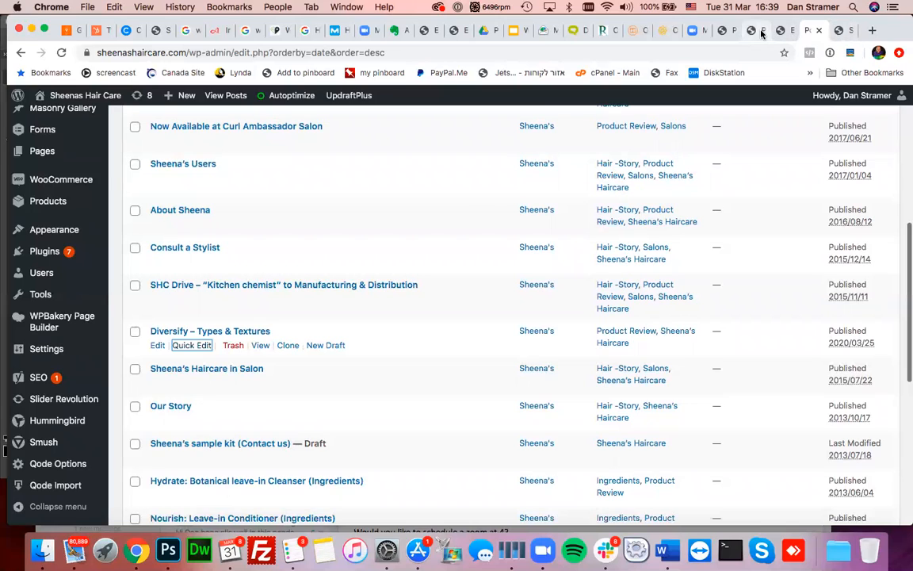
left_click(759, 32)
- Reload the home page and open the Diversify – Types & Textures post in a new tab
key("super+r")
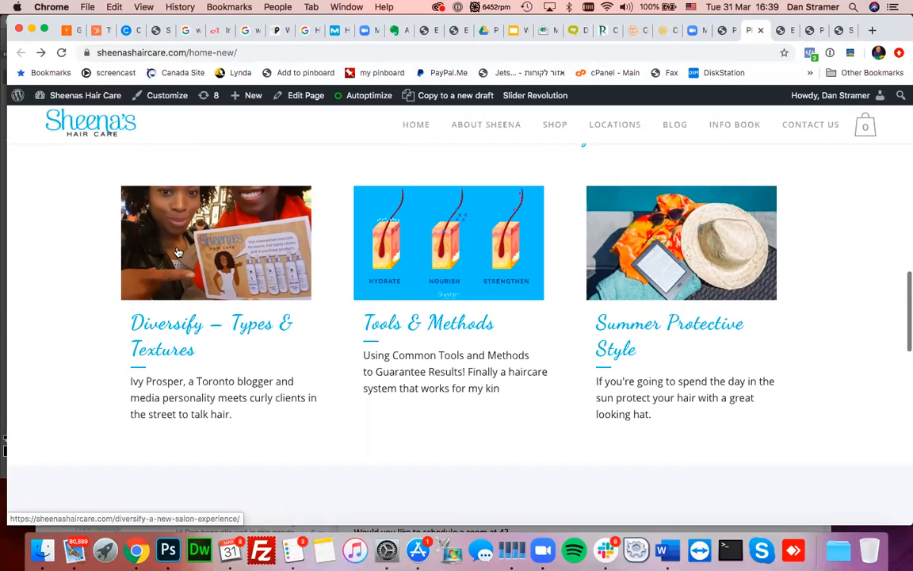
left_click(256, 237, "super")
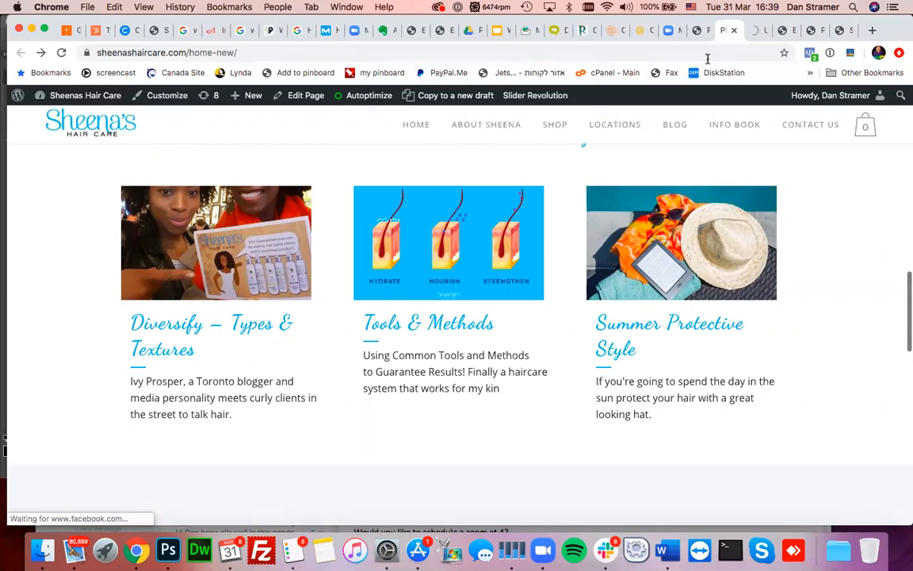
left_click(759, 30)
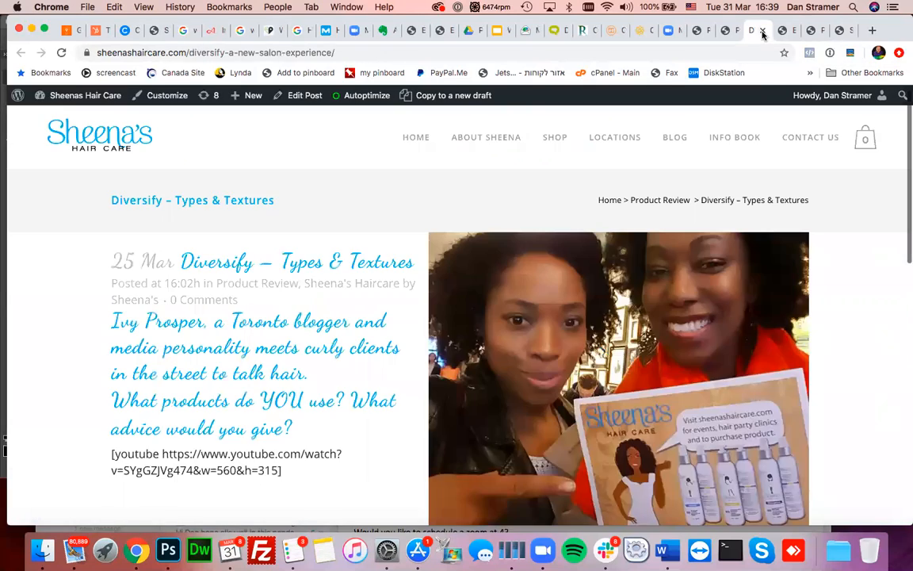
- Close the Diversify post and reopen it from its home-page card in a new tab
left_click(764, 31)
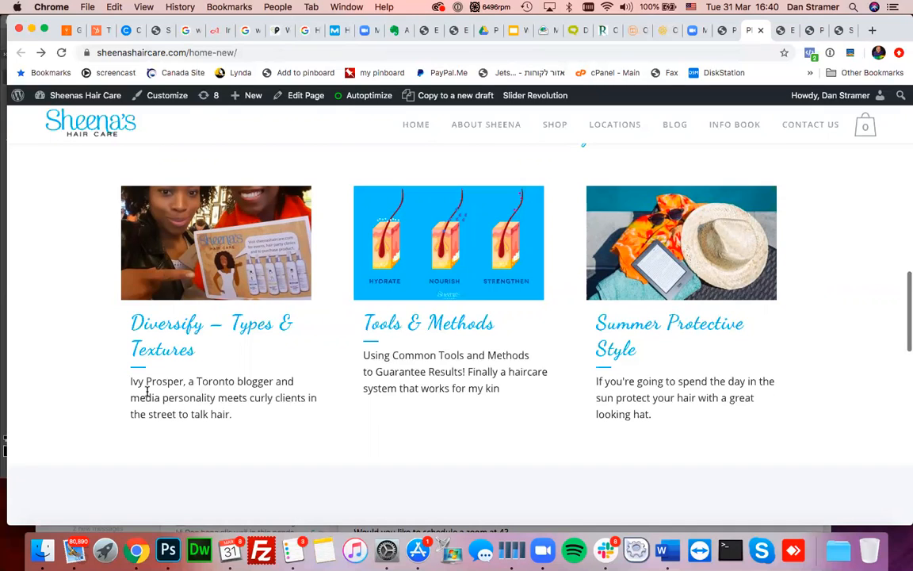
left_click(184, 223, "super")
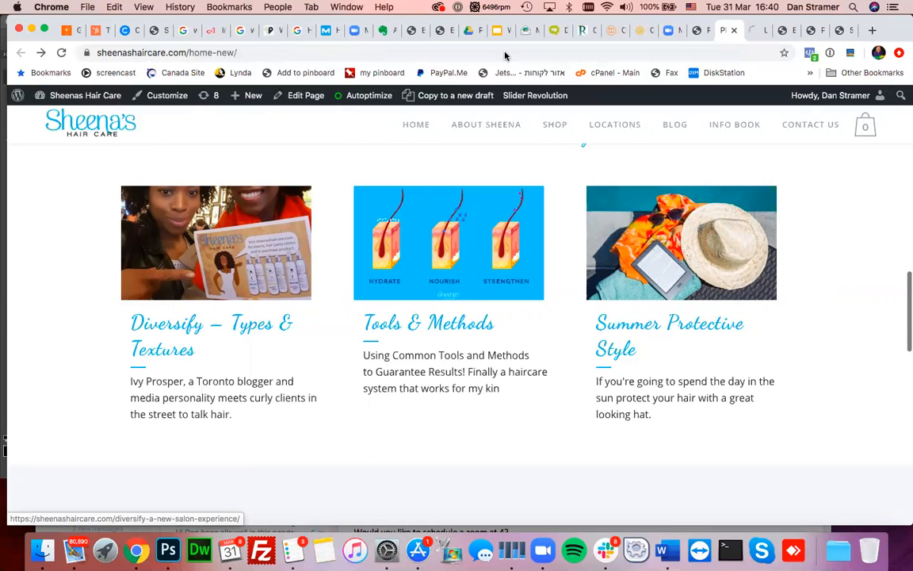
left_click(756, 31)
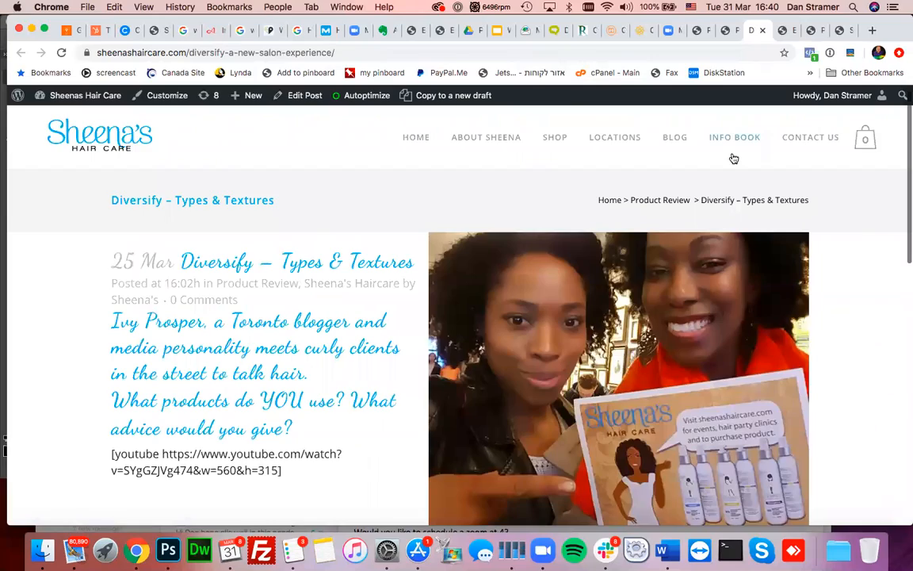
- Scroll down to the post's photo gallery and open one of its images
scroll(733, 158, "down", 2)
scroll(733, 157, "down", 10)
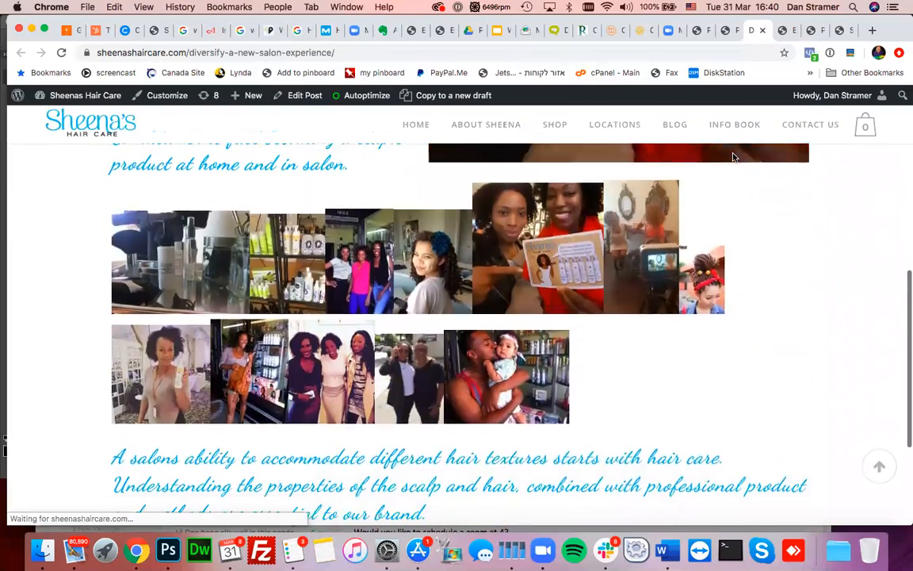
scroll(733, 158, "down", 2)
scroll(733, 157, "up", 10)
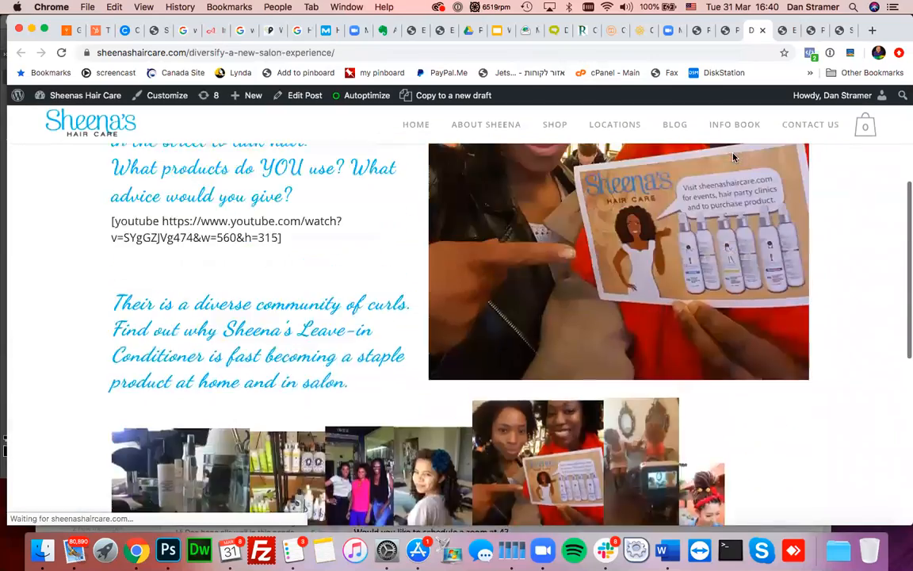
scroll(733, 158, "down", 6)
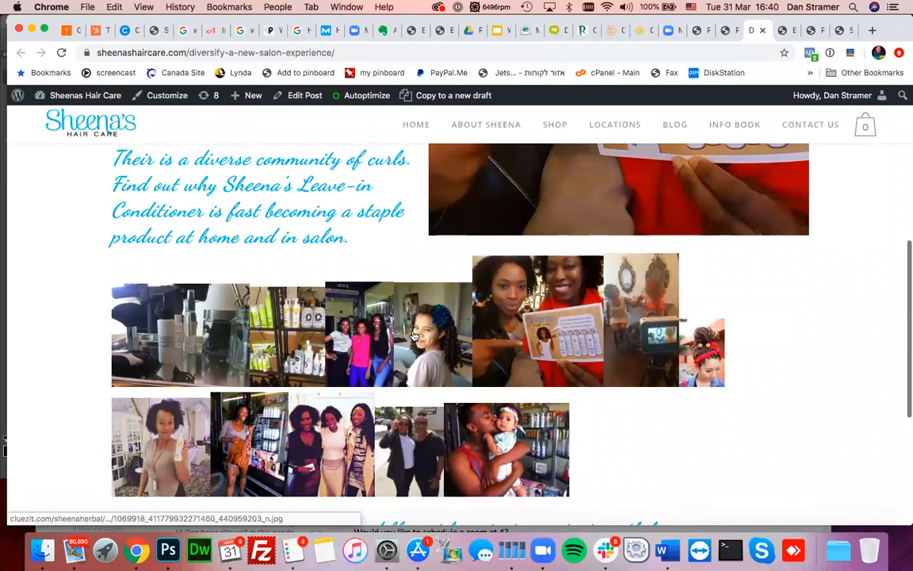
left_click(532, 337)
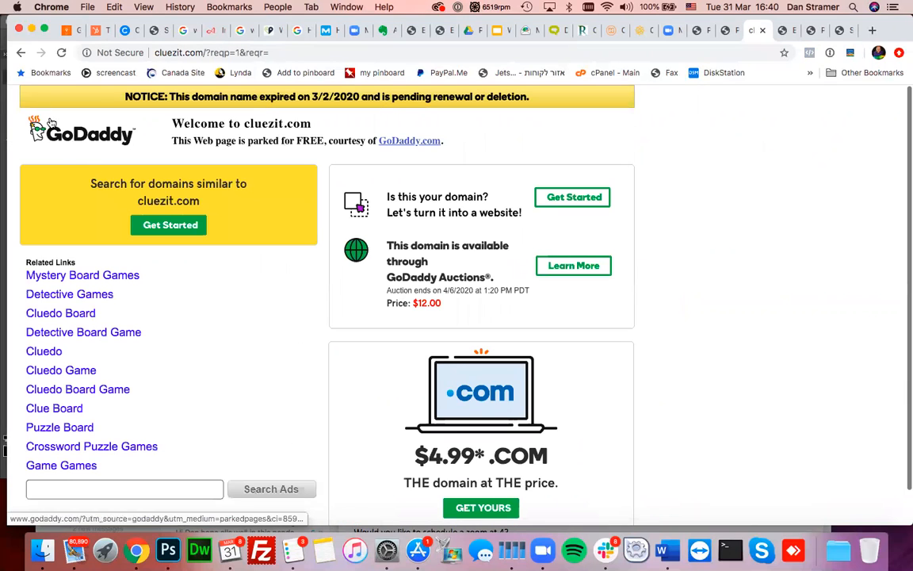
left_click(21, 52)
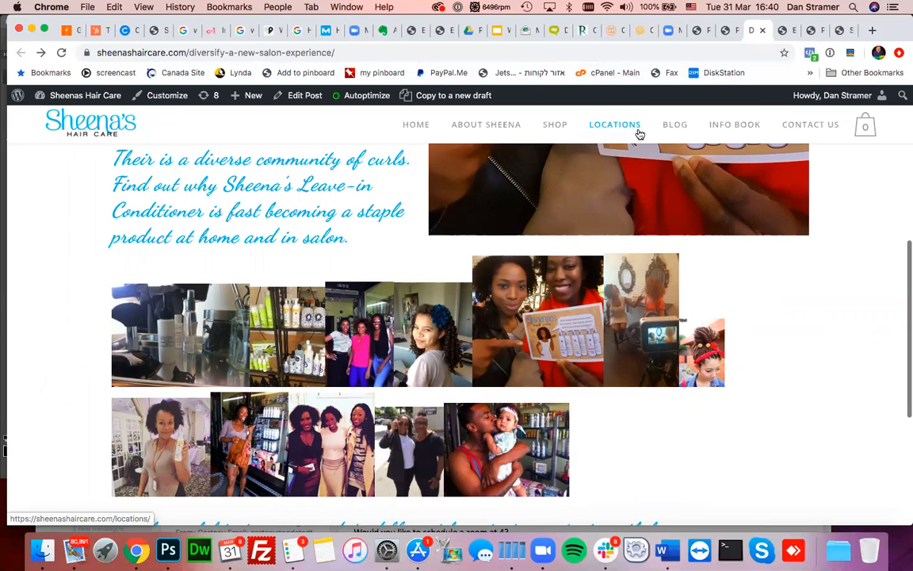
scroll(499, 362, "up", 8)
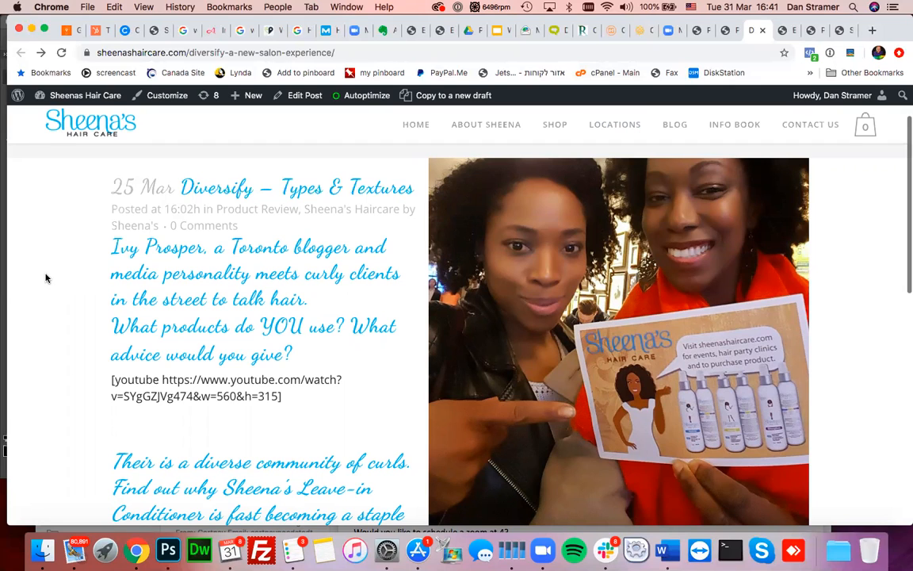
scroll(46, 277, "down", 5)
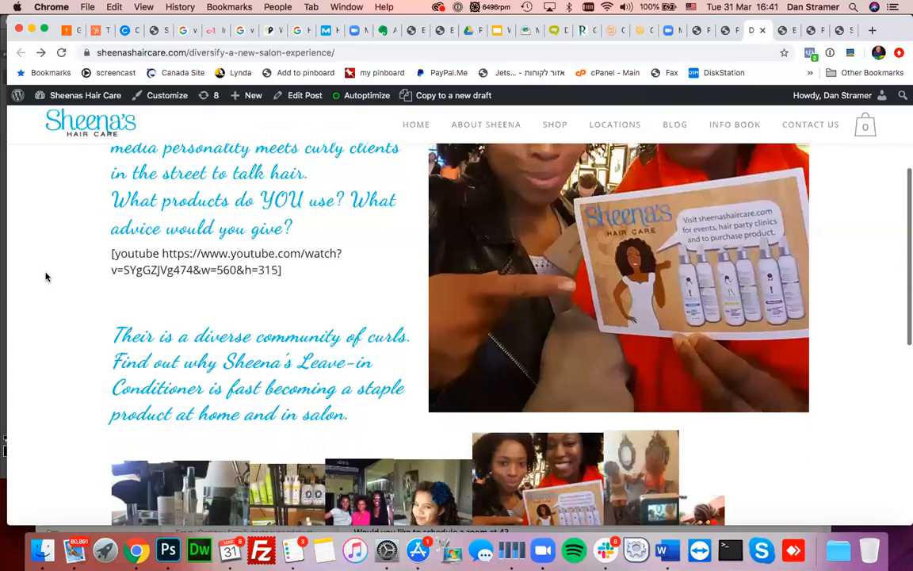
scroll(46, 276, "down", 3)
scroll(46, 277, "up", 4)
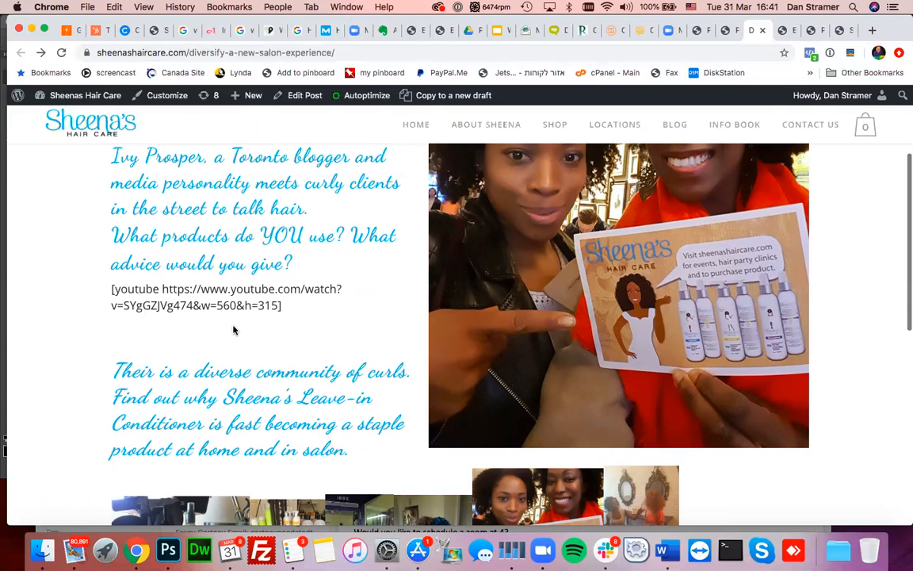
scroll(233, 330, "up", 2)
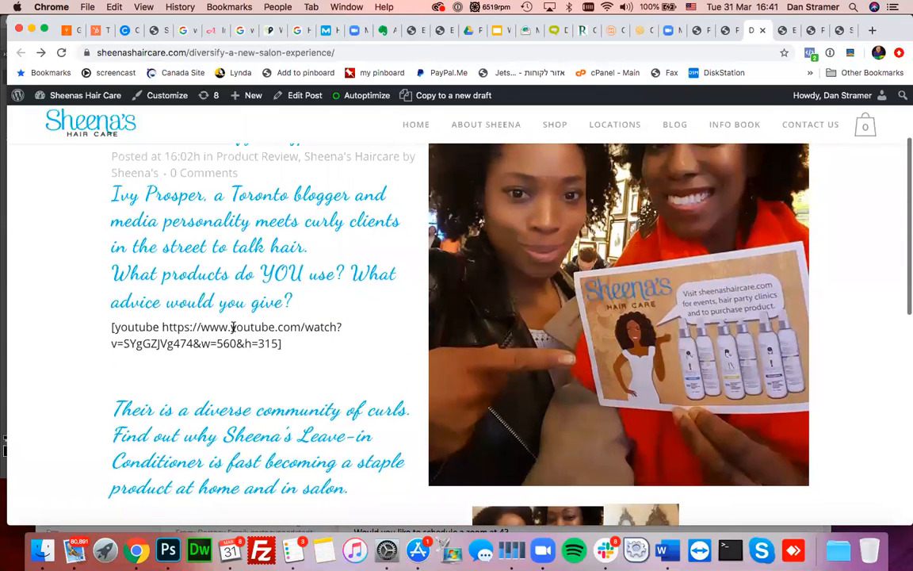
scroll(233, 328, "down", 1)
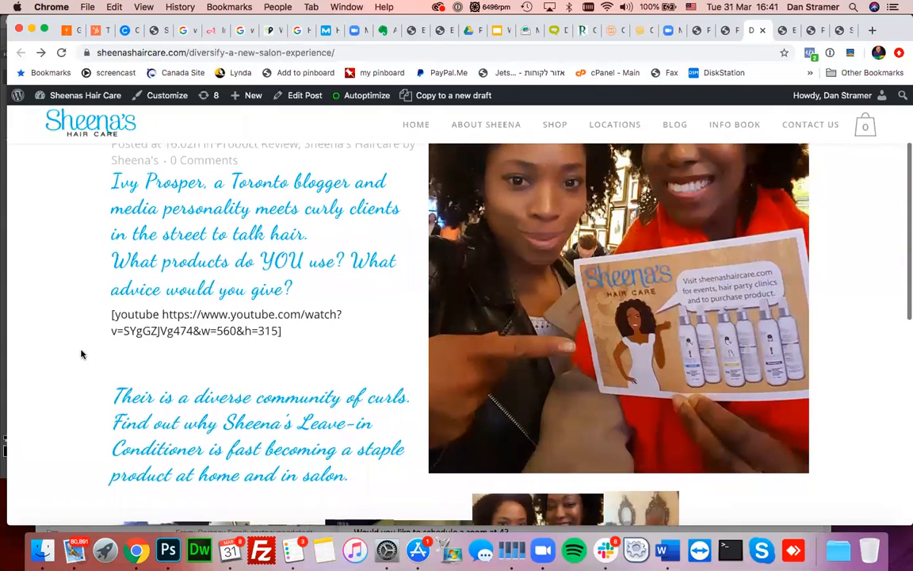
scroll(78, 380, "down", 3)
left_click_drag(116, 342, 354, 428)
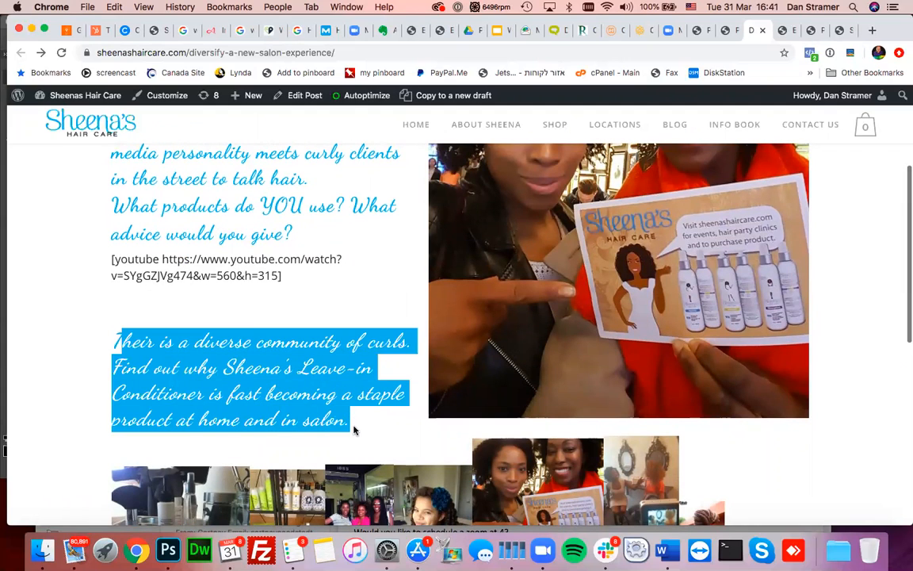
left_click(353, 429)
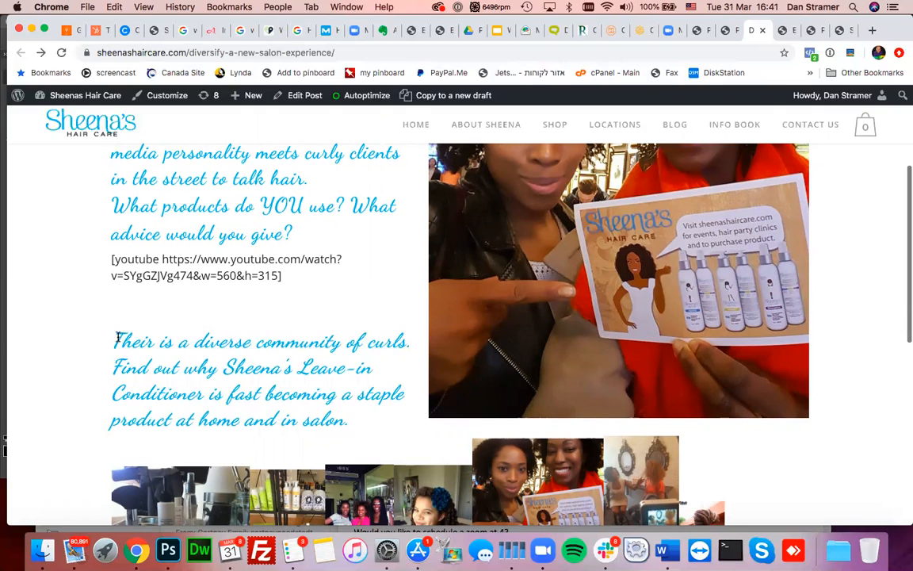
left_click_drag(116, 340, 248, 336)
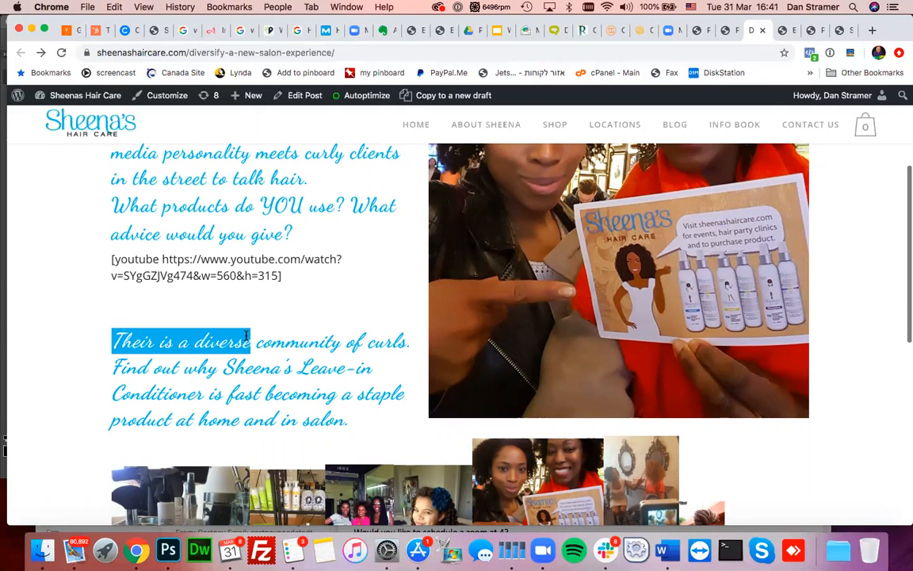
left_click(220, 329)
scroll(244, 370, "up", 4)
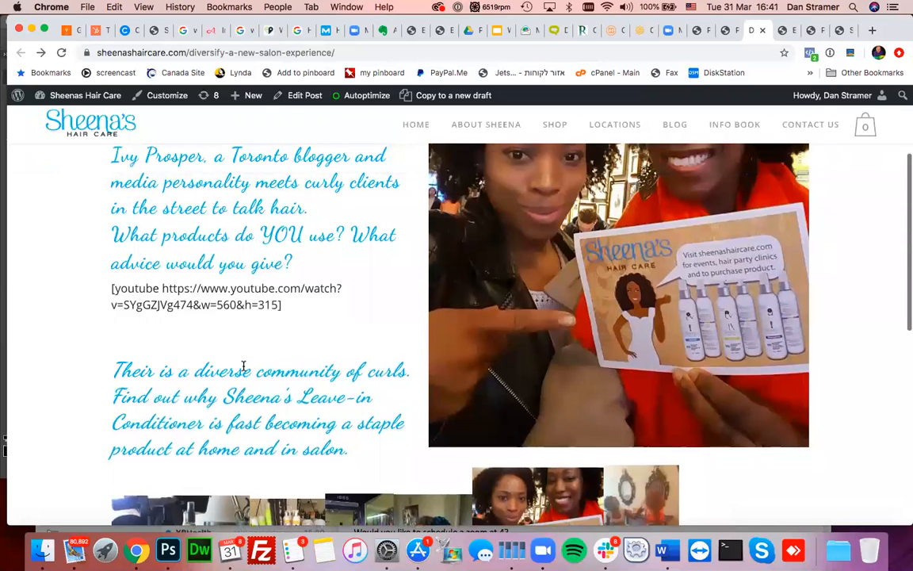
scroll(243, 370, "down", 1)
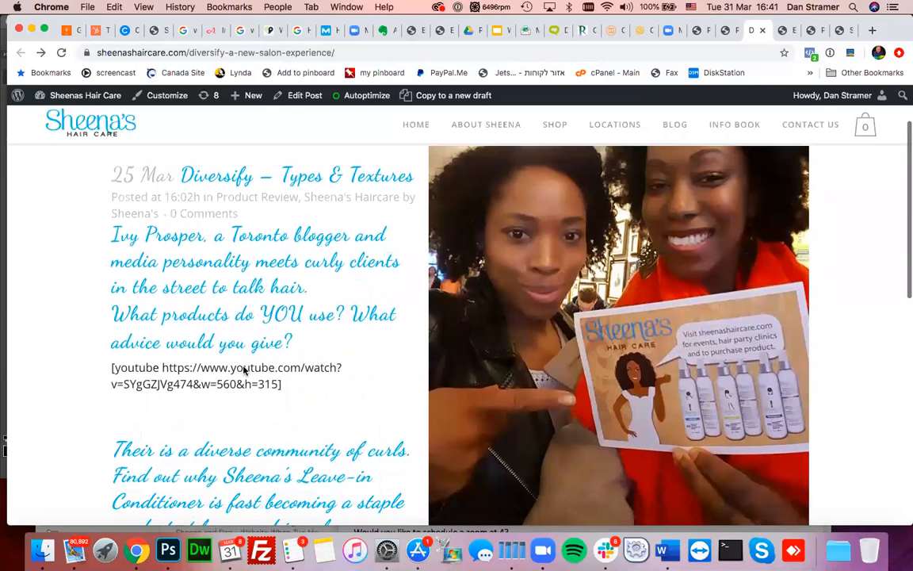
scroll(243, 370, "down", 8)
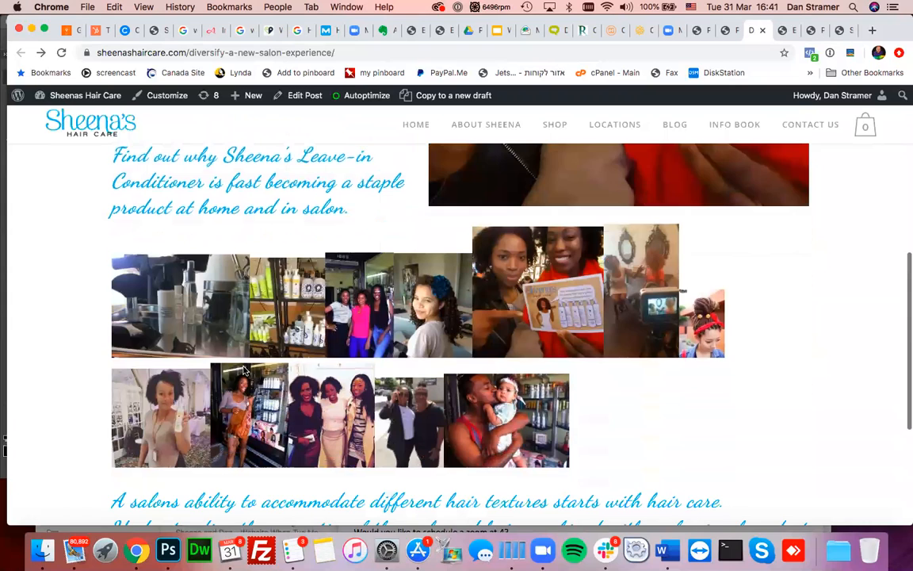
scroll(134, 385, "down", 3)
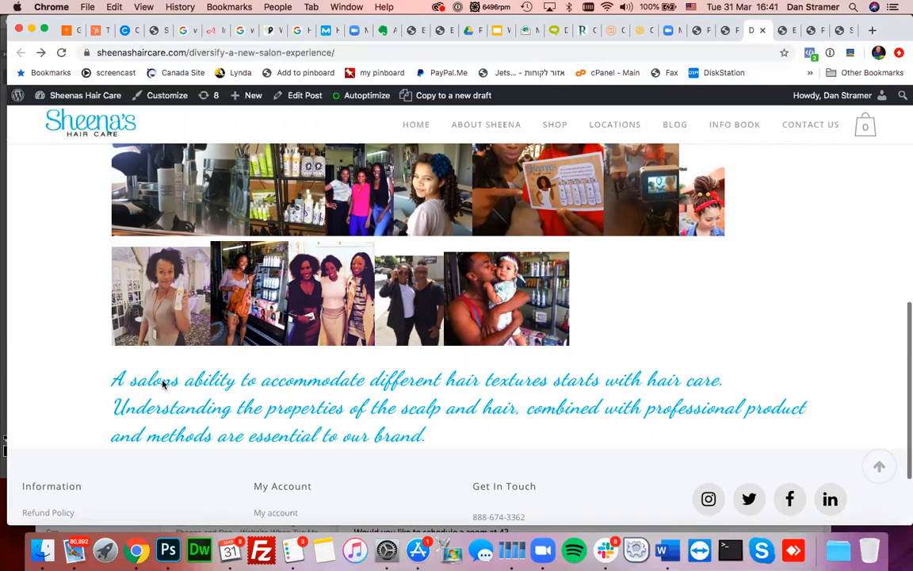
right_click(164, 383)
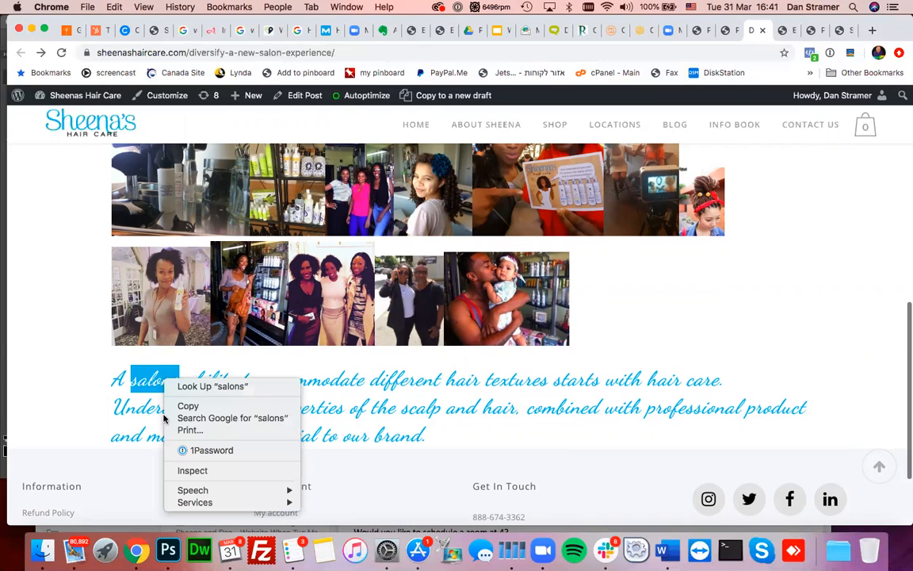
left_click(195, 474)
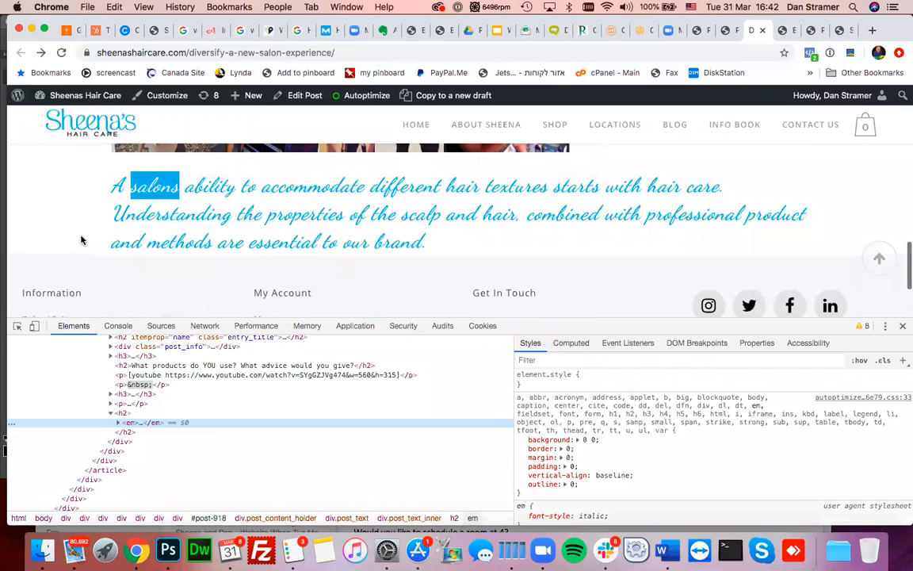
left_click(902, 326)
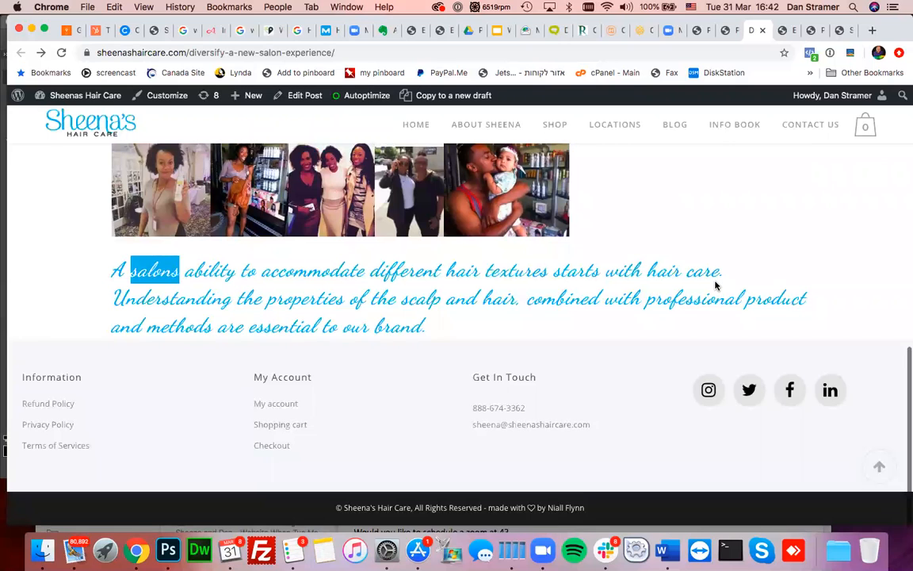
scroll(715, 285, "up", 2)
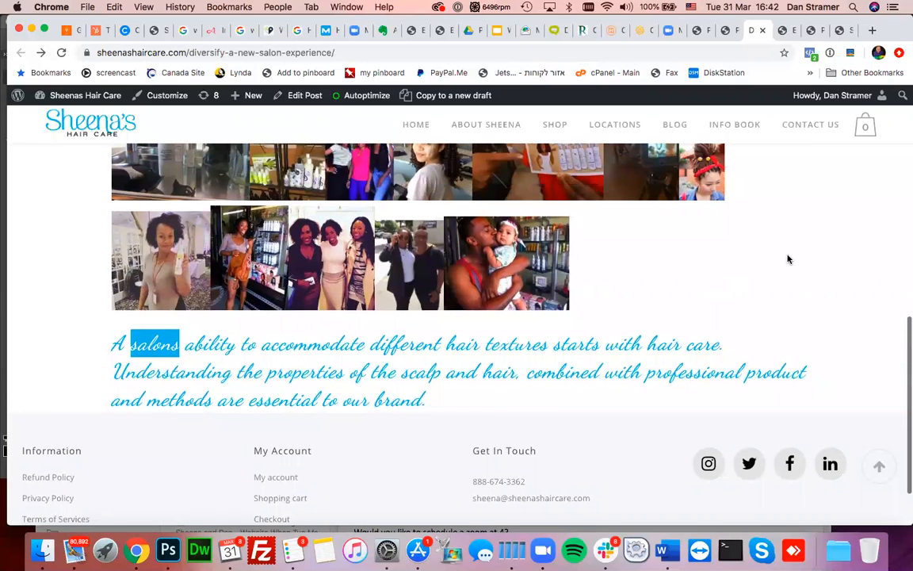
scroll(788, 259, "up", 10)
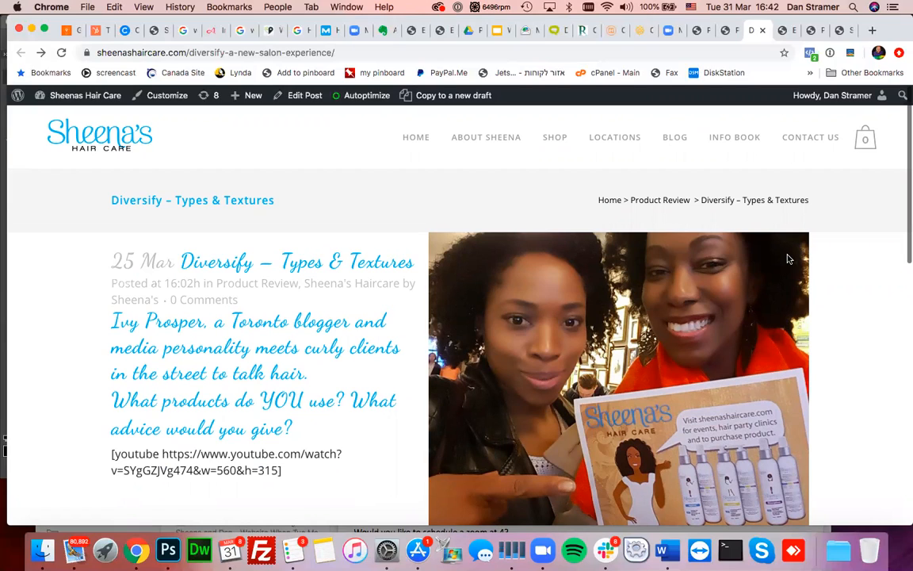
left_click(728, 30)
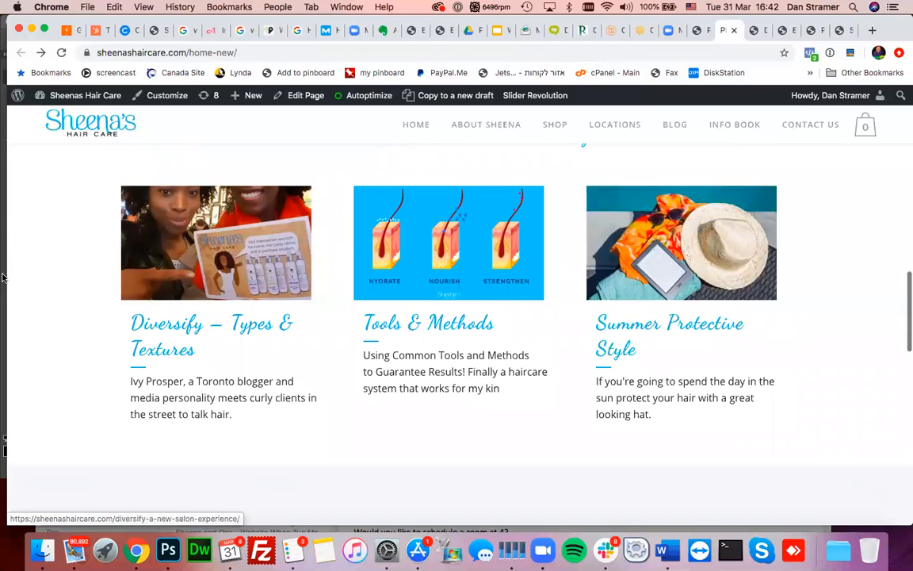
scroll(33, 335, "down", 3)
scroll(33, 334, "up", 3)
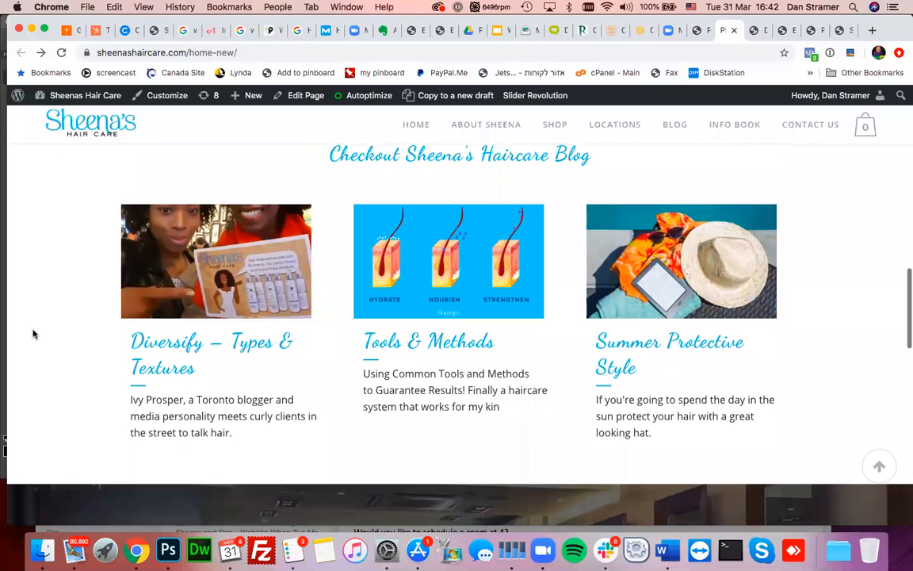
scroll(34, 333, "up", 1)
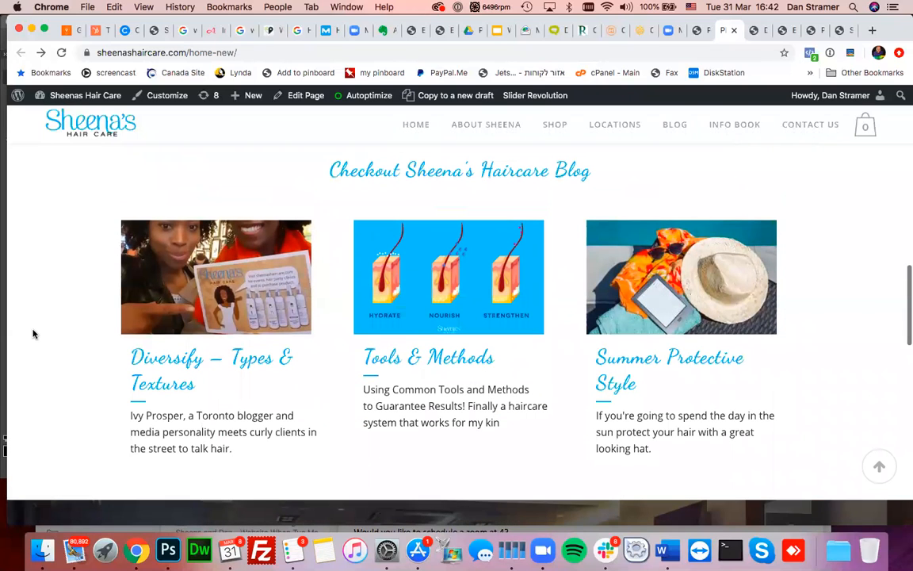
scroll(34, 333, "up", 10)
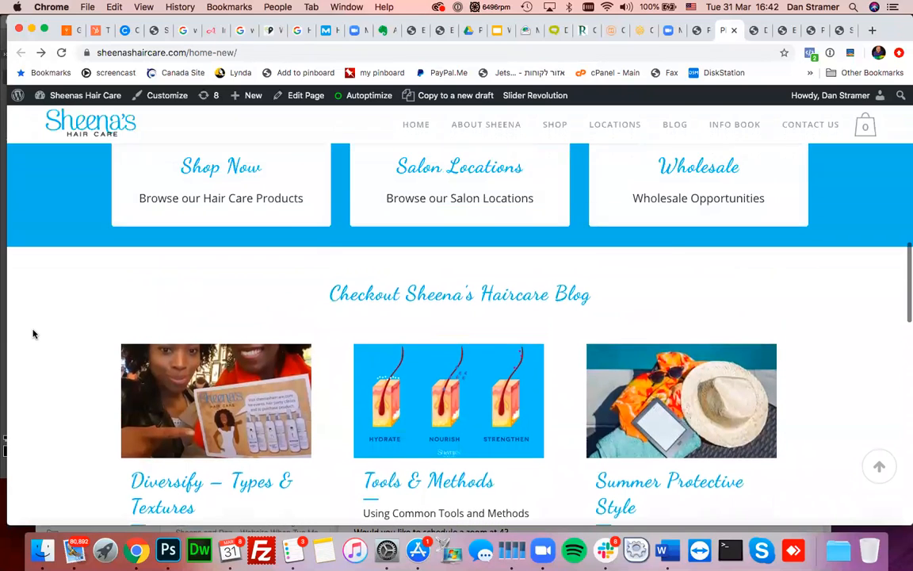
scroll(34, 334, "up", 10)
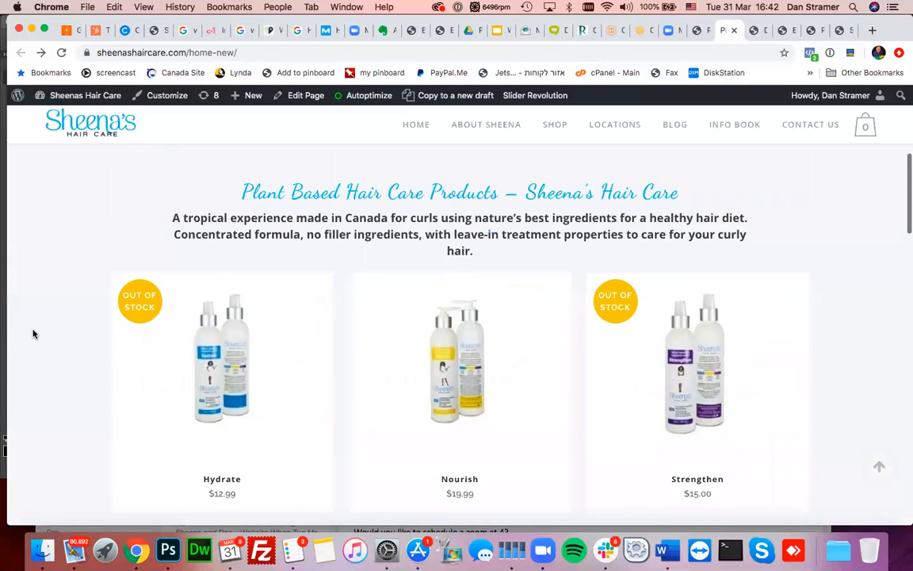
scroll(34, 334, "down", 3)
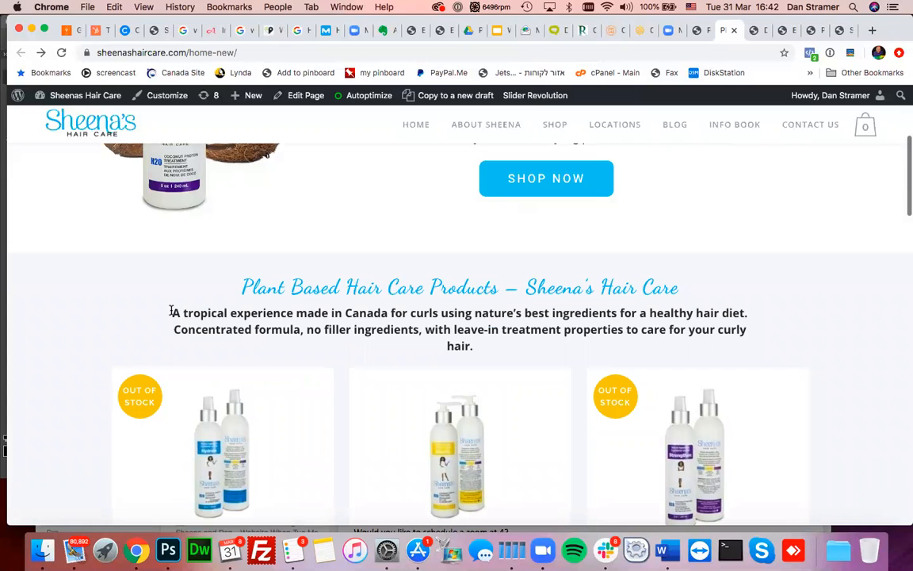
left_click_drag(167, 313, 444, 378)
left_click(503, 358)
scroll(464, 346, "down", 5)
scroll(458, 349, "up", 5)
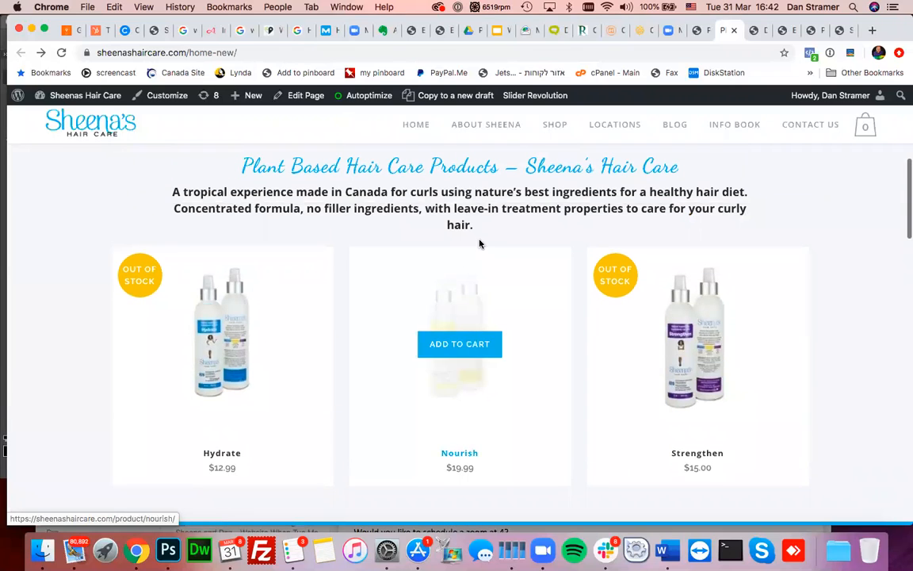
left_click_drag(483, 230, 166, 191)
left_click(167, 191)
left_click_drag(223, 176, 489, 228)
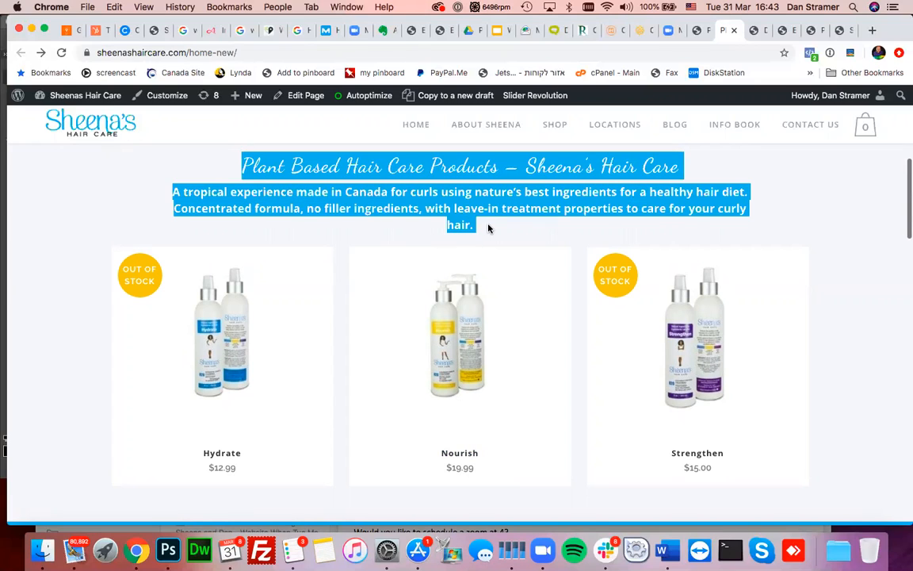
left_click(489, 229)
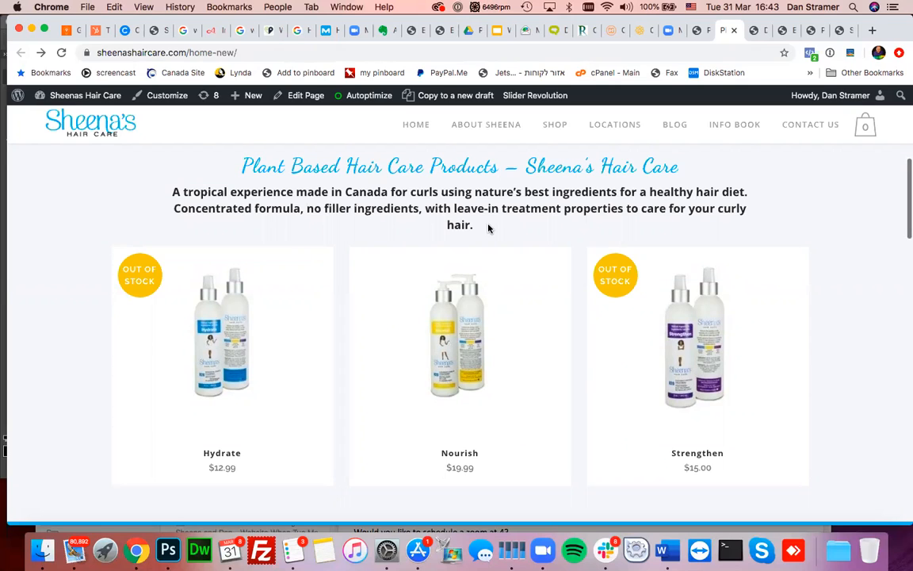
scroll(40, 281, "down", 1)
scroll(40, 282, "down", 2)
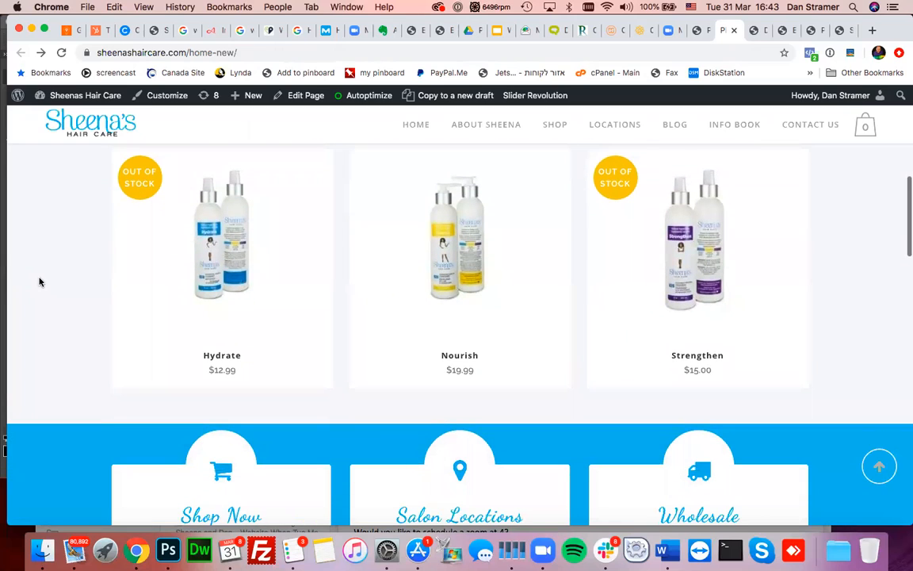
scroll(40, 281, "down", 2)
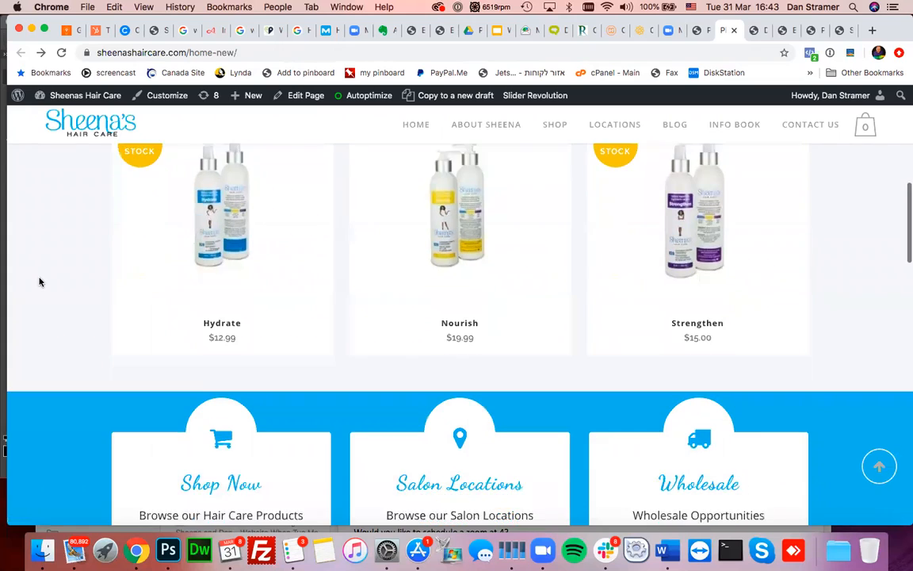
scroll(39, 282, "down", 2)
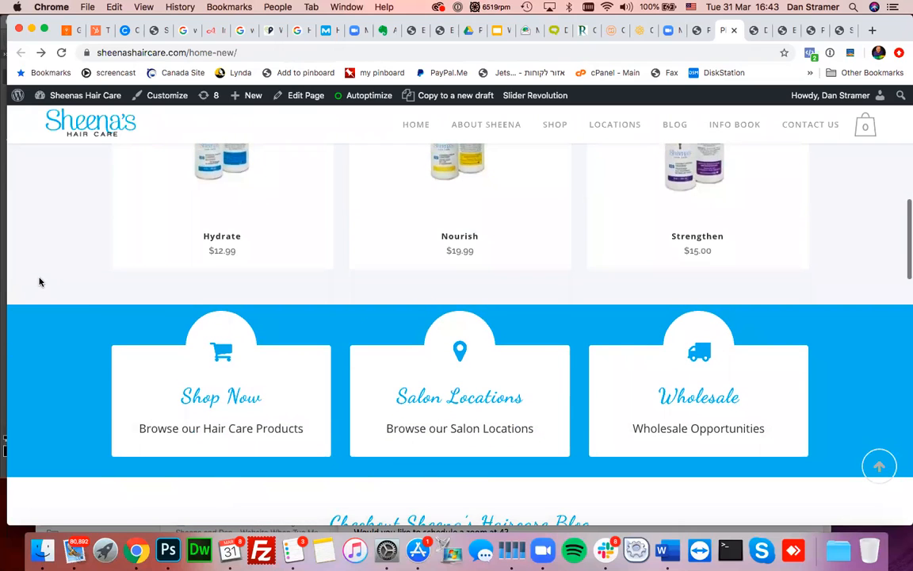
scroll(39, 282, "up", 12)
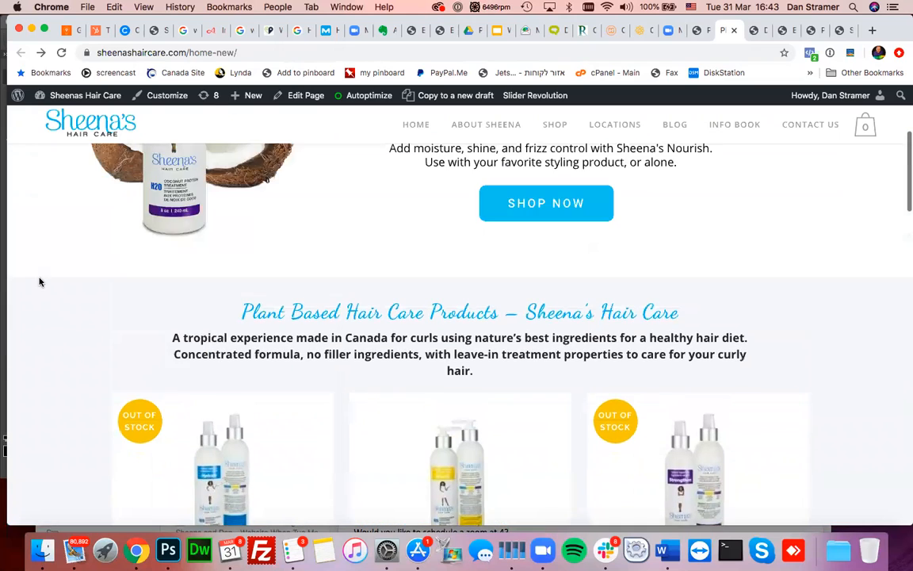
scroll(39, 281, "up", 4)
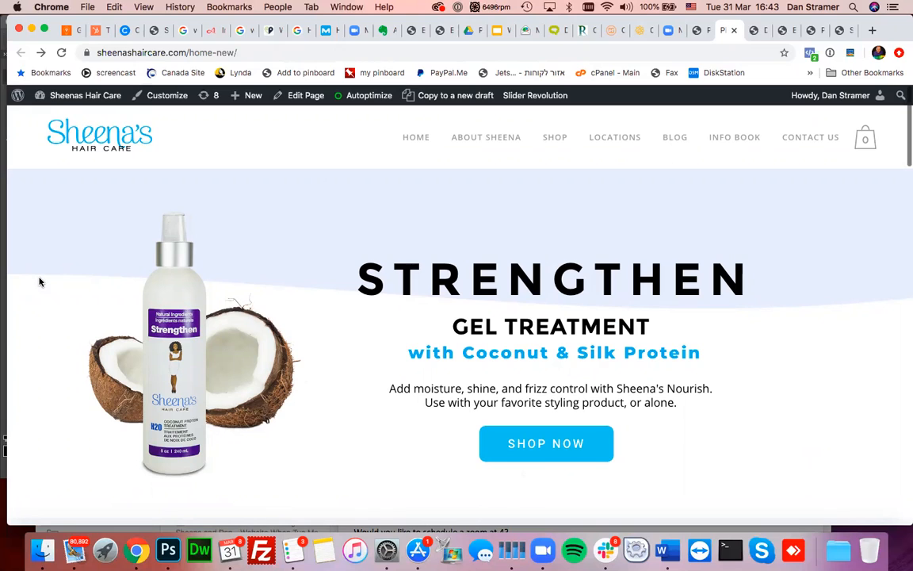
scroll(40, 281, "down", 4)
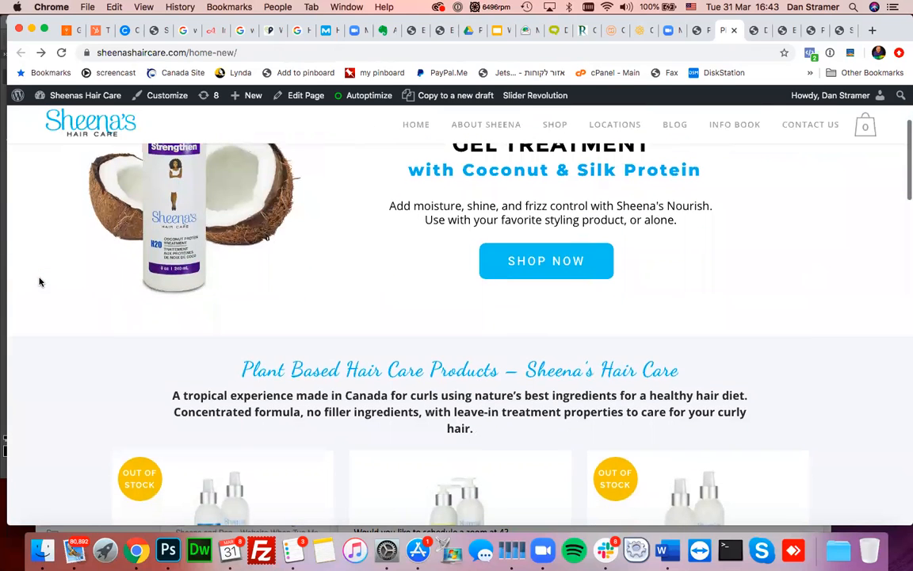
scroll(39, 281, "down", 10)
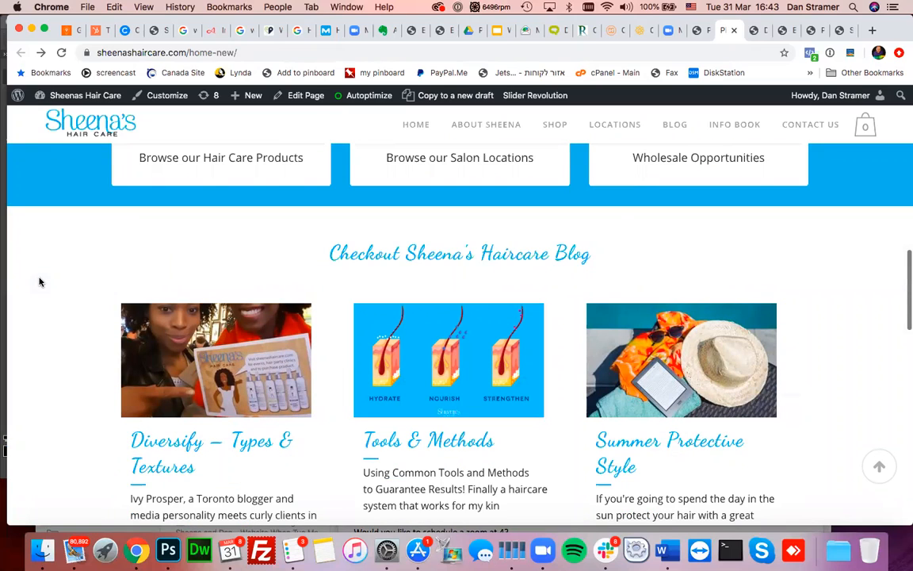
scroll(39, 281, "down", 8)
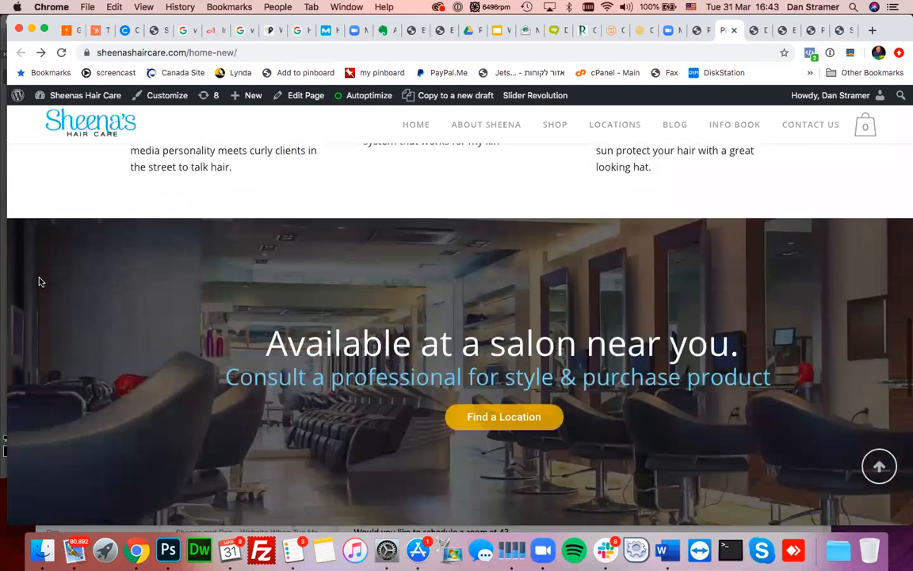
scroll(40, 281, "up", 3)
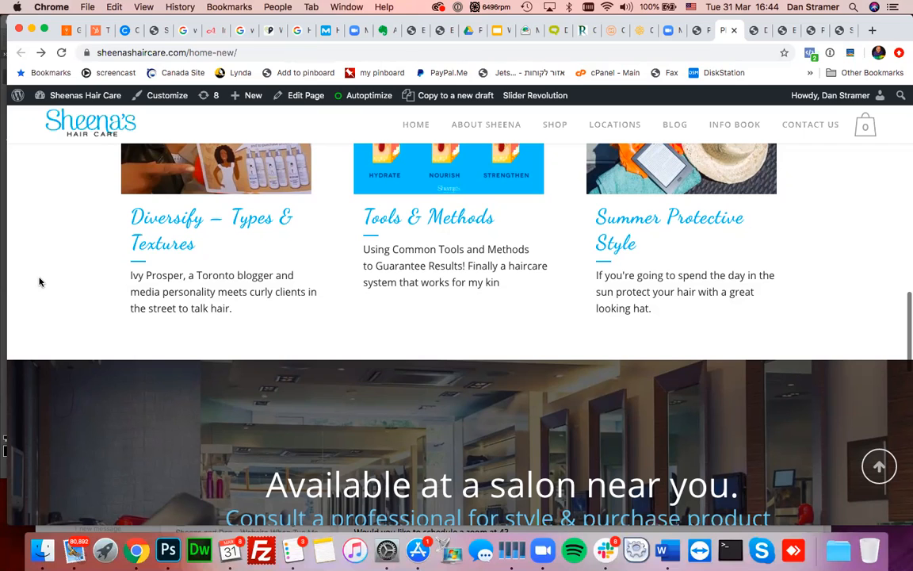
scroll(39, 282, "down", 6)
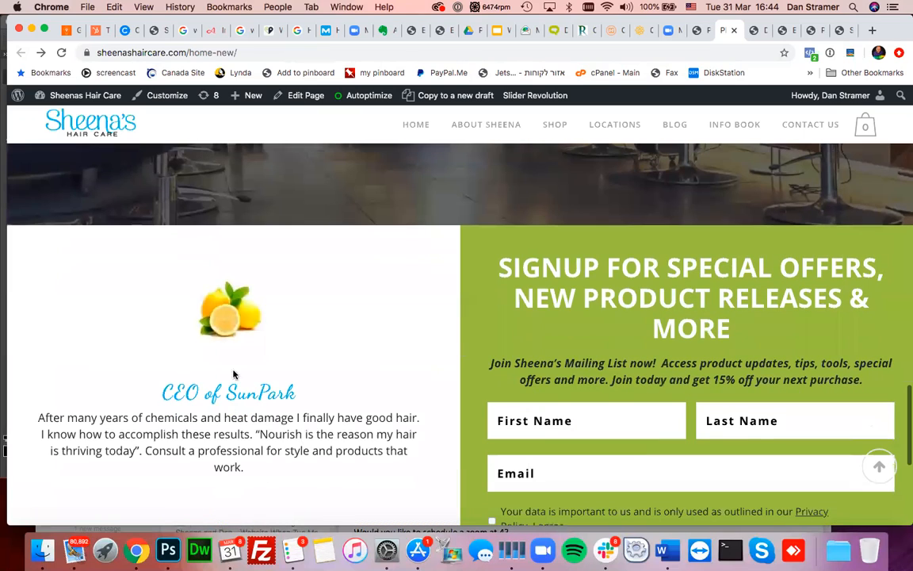
scroll(234, 446, "down", 2)
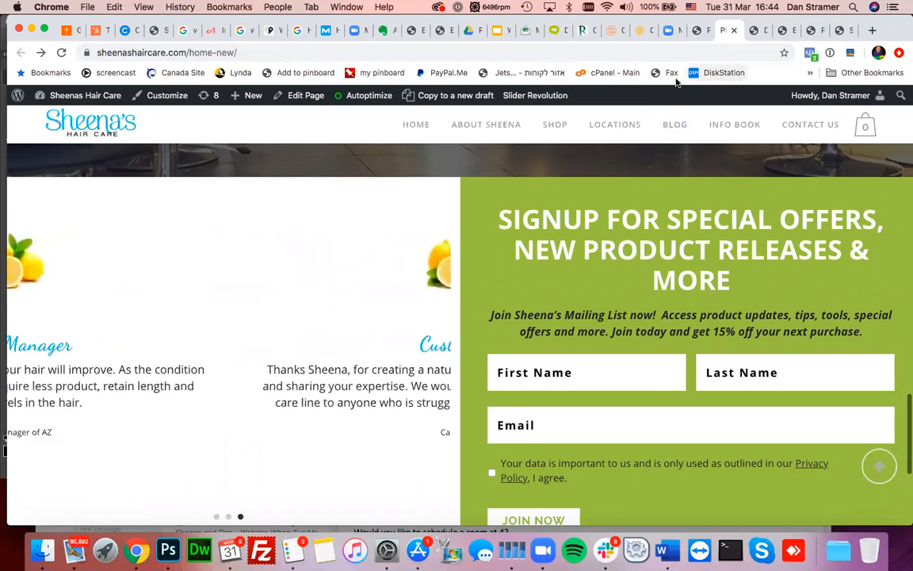
- Close the Diversify post and scroll the Home - NEW page builder down toward the Testimonials Carousel
left_click(756, 32)
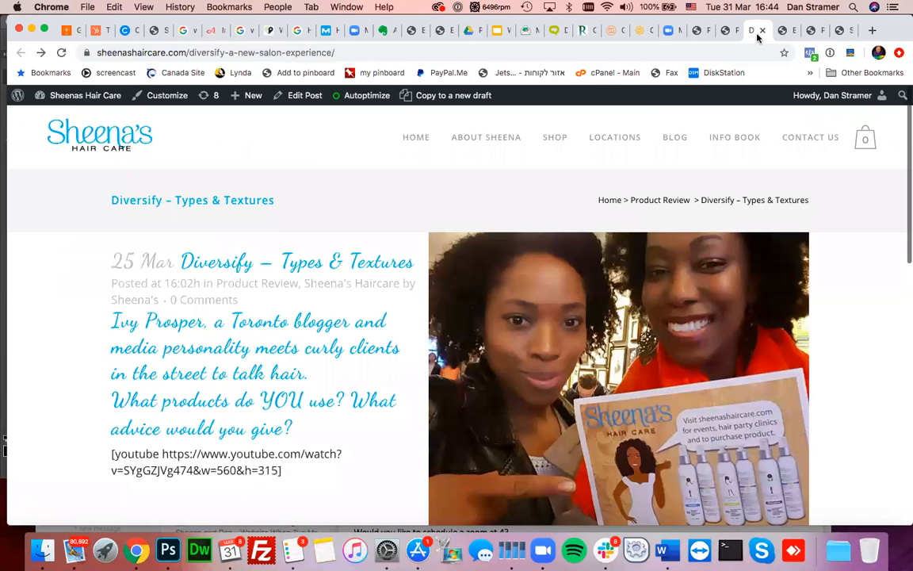
left_click(759, 35)
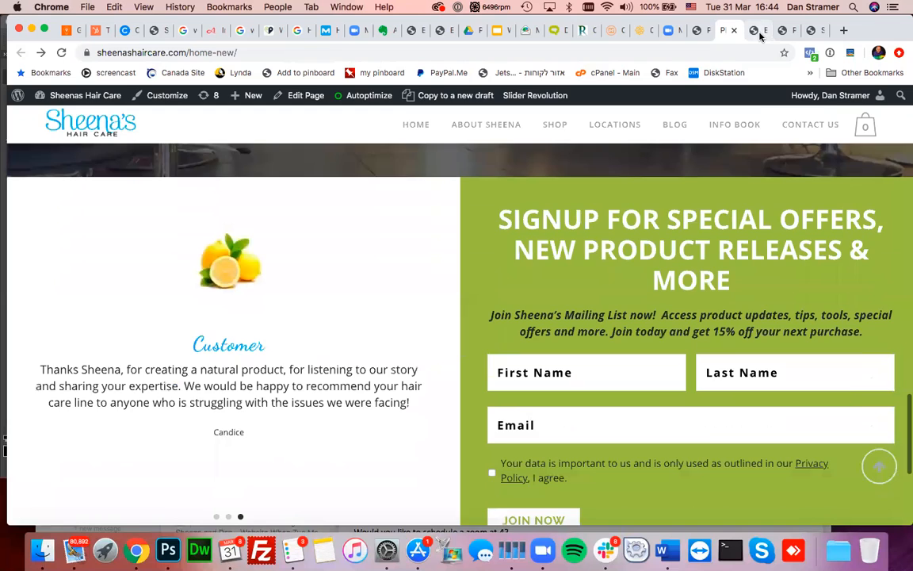
left_click(760, 35)
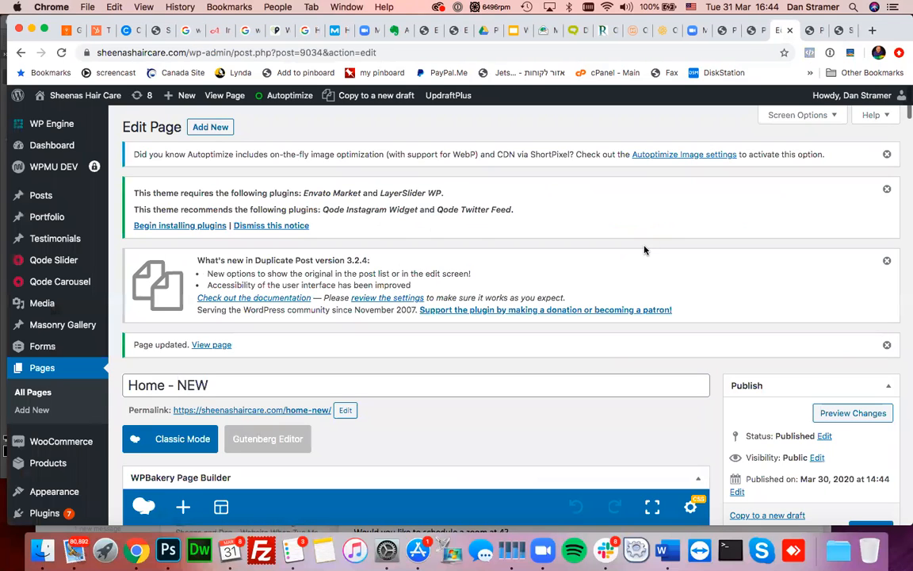
scroll(644, 249, "down", 3)
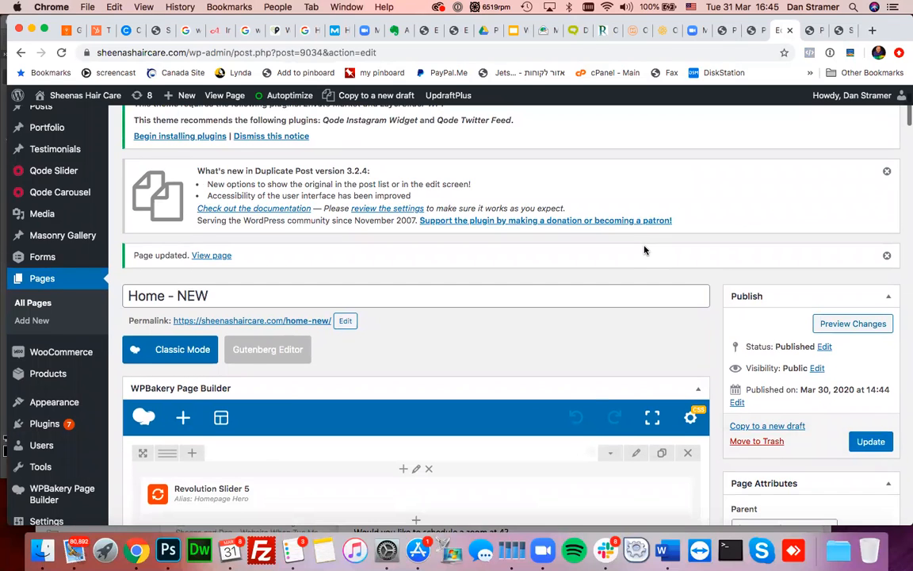
scroll(643, 249, "down", 1)
scroll(643, 250, "down", 10)
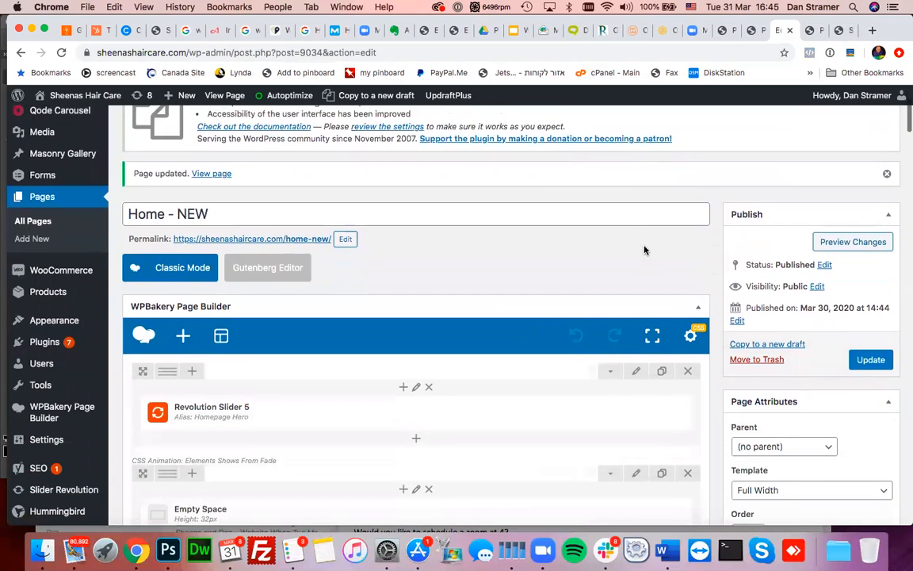
scroll(646, 250, "up", 1)
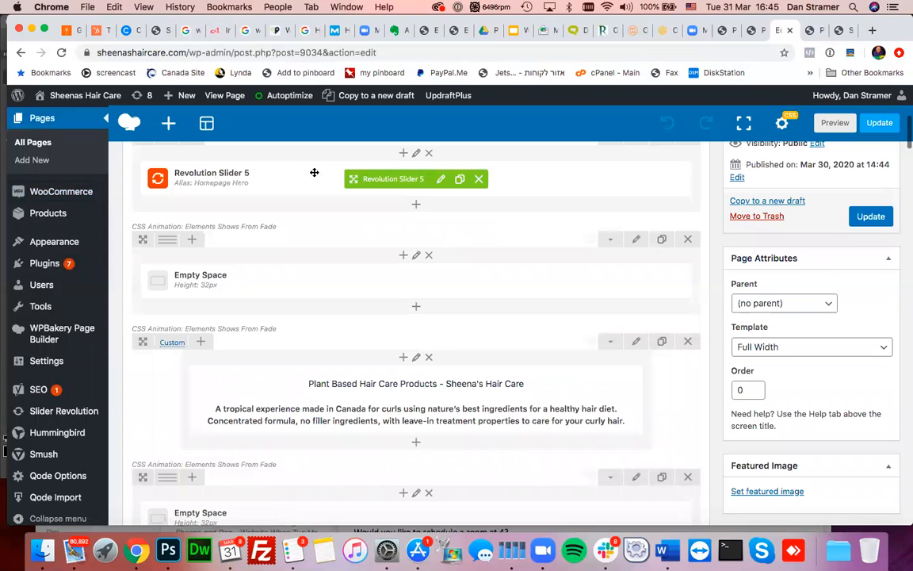
scroll(310, 292, "down", 2)
scroll(309, 292, "down", 1)
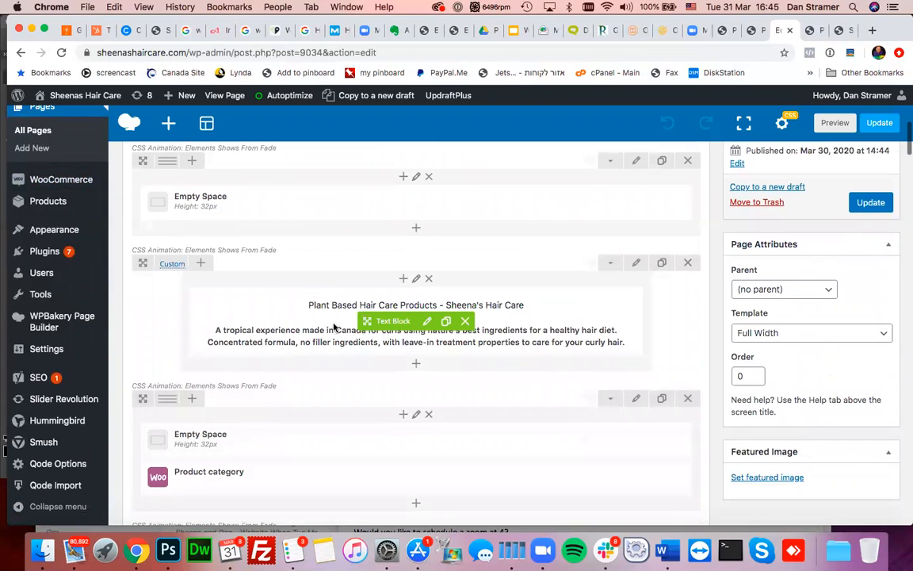
scroll(345, 323, "down", 5)
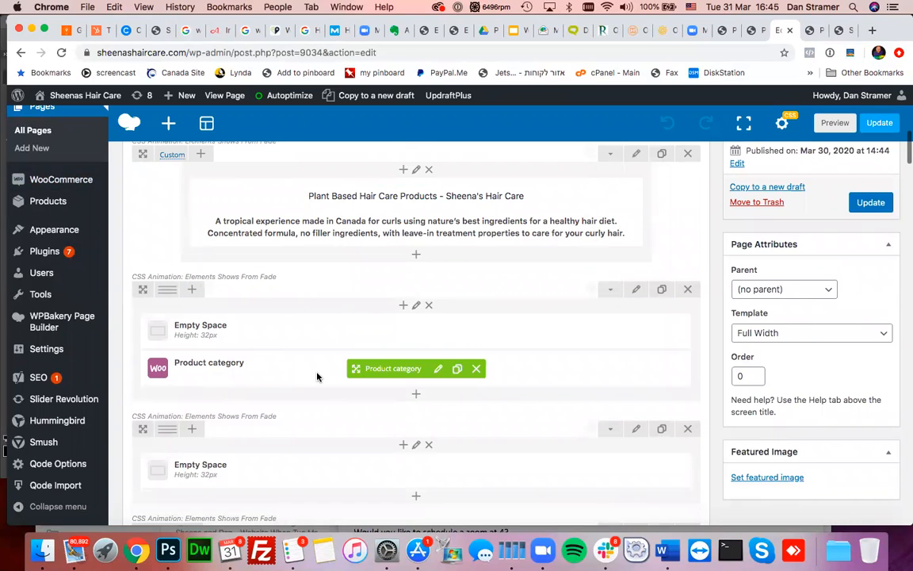
scroll(317, 376, "down", 10)
scroll(317, 376, "down", 3)
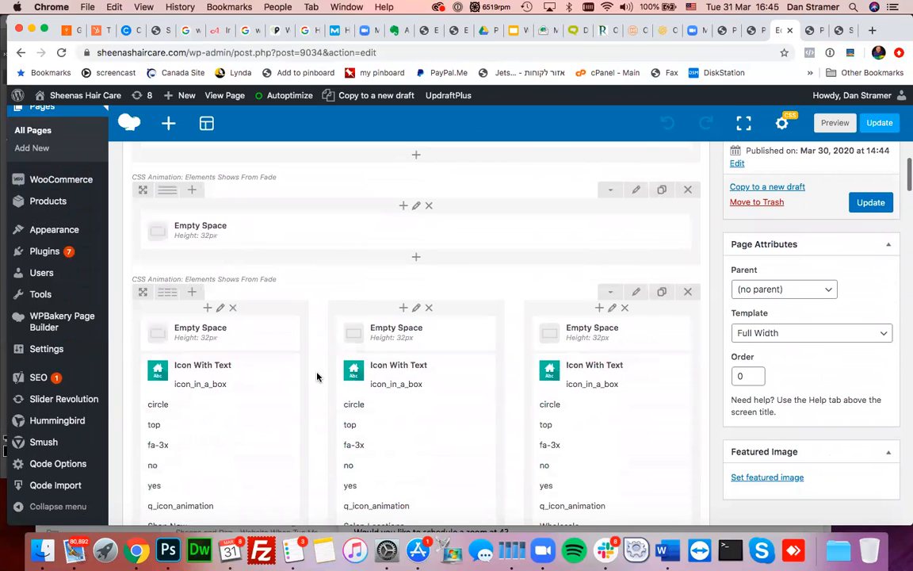
scroll(317, 376, "down", 3)
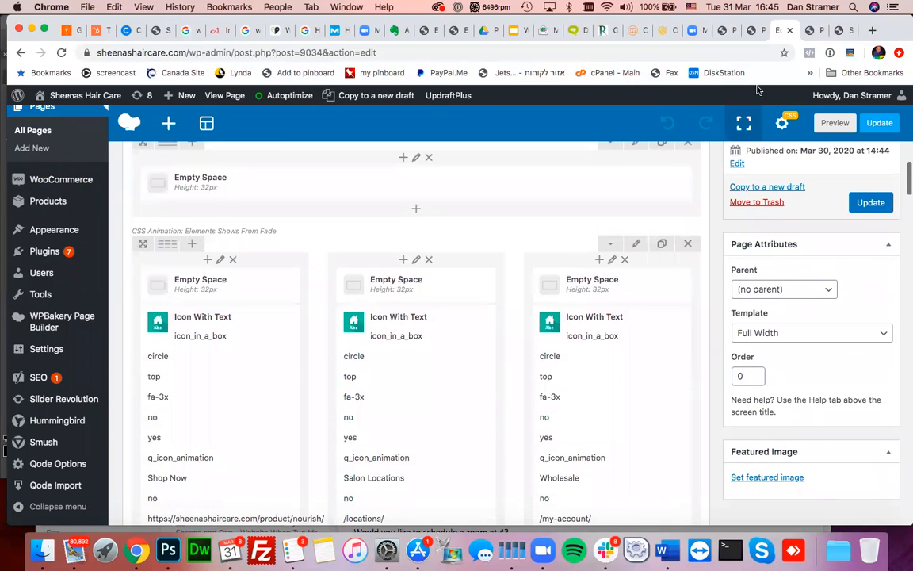
- Compare the live home page's salon and signup sections against the page builder layout
left_click(753, 32)
scroll(598, 264, "down", 5)
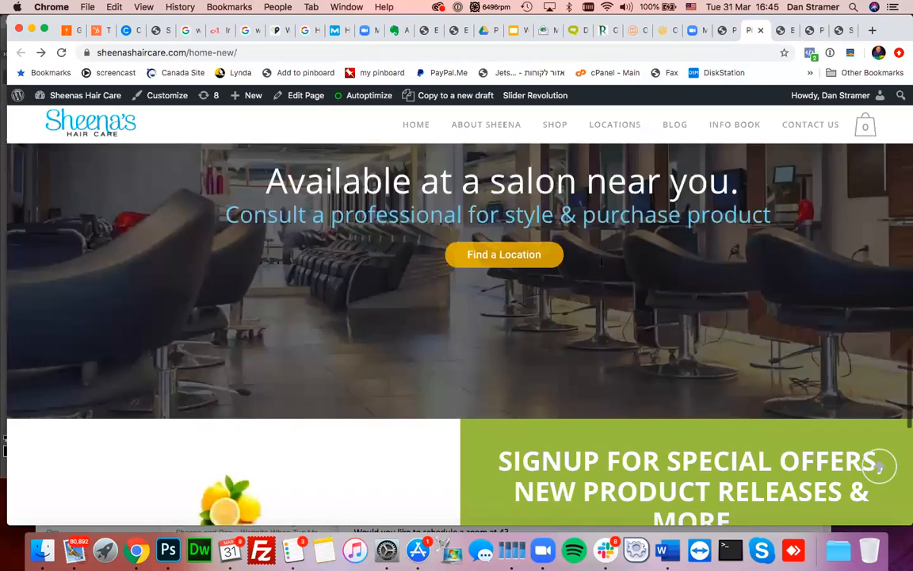
scroll(601, 266, "up", 1)
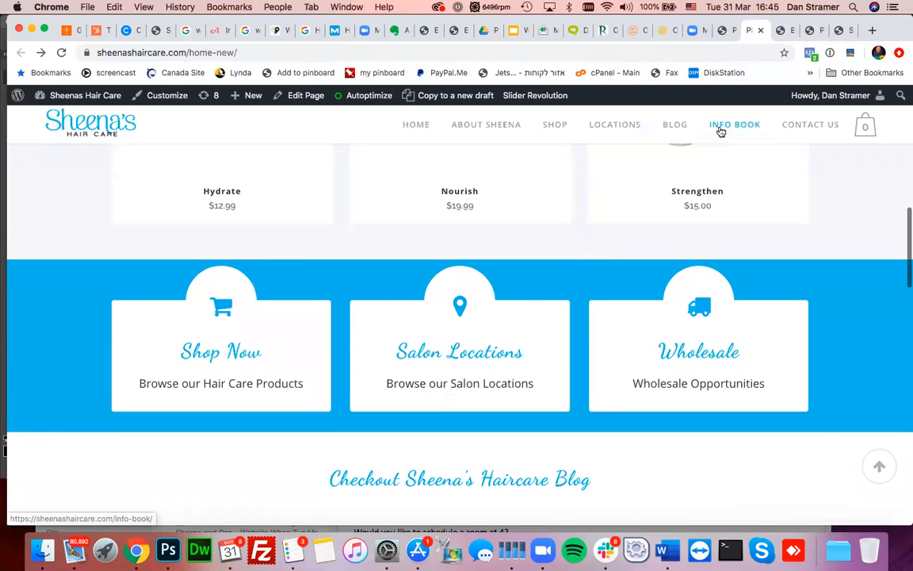
left_click(785, 30)
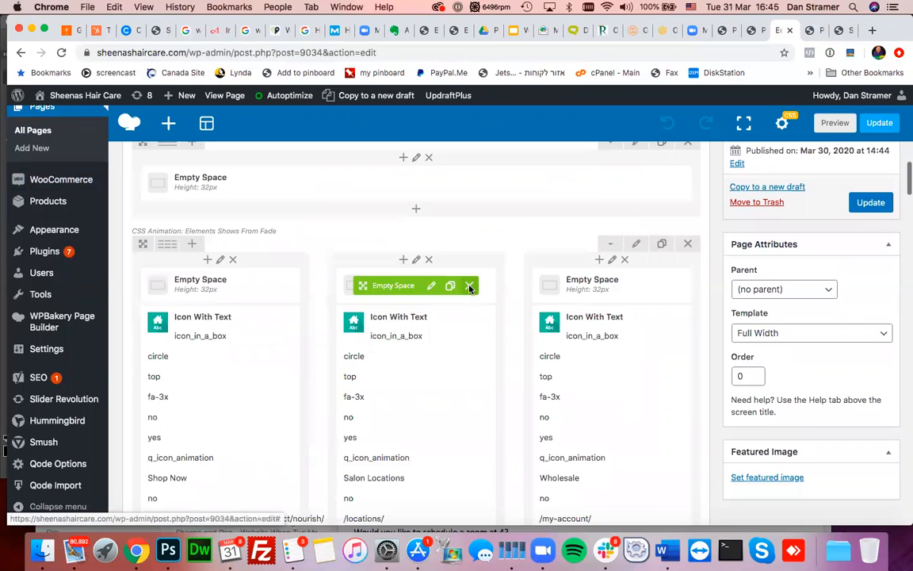
scroll(469, 288, "down", 3)
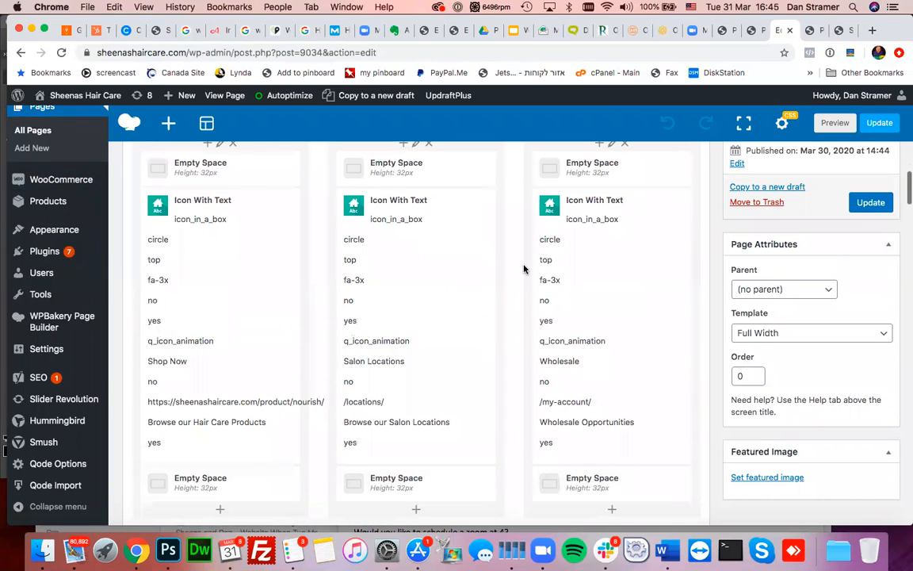
scroll(524, 267, "down", 5)
scroll(524, 268, "down", 5)
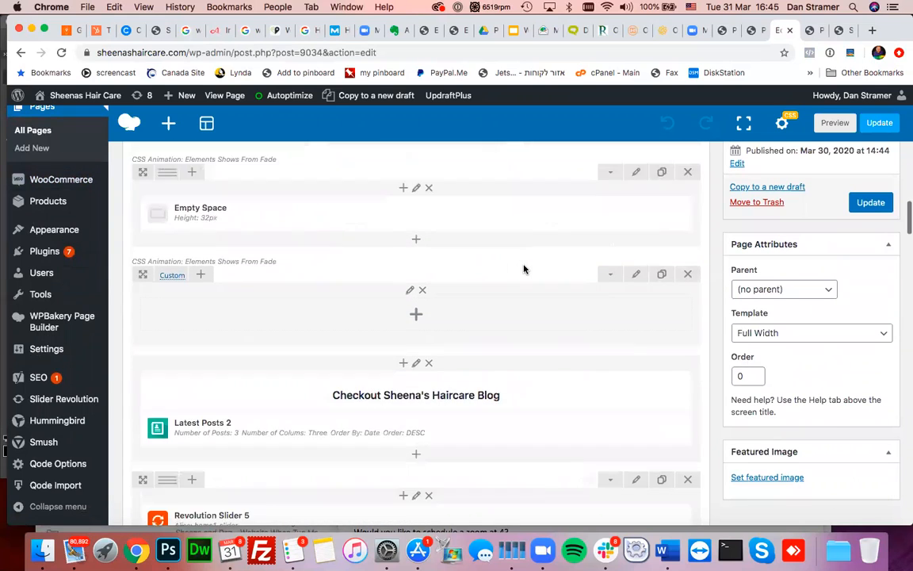
scroll(299, 309, "down", 3)
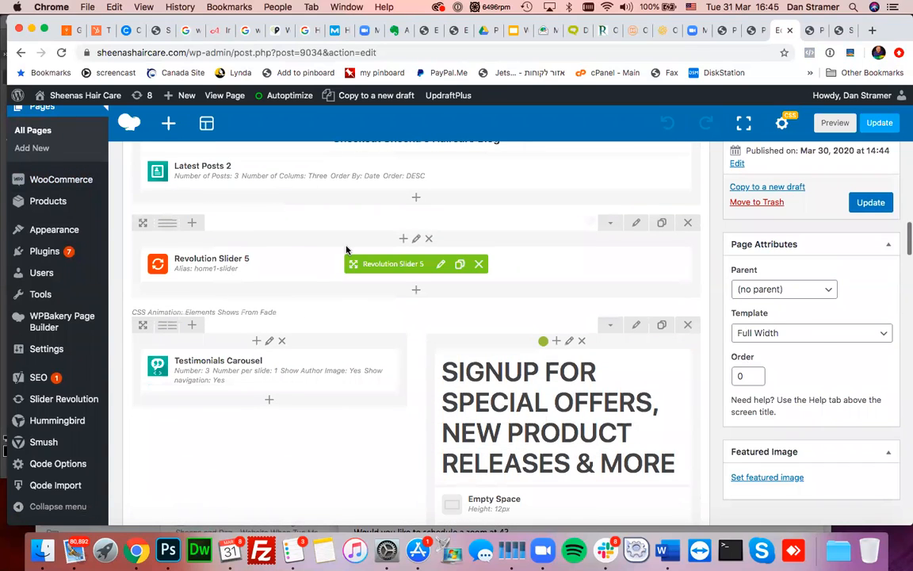
left_click(748, 32)
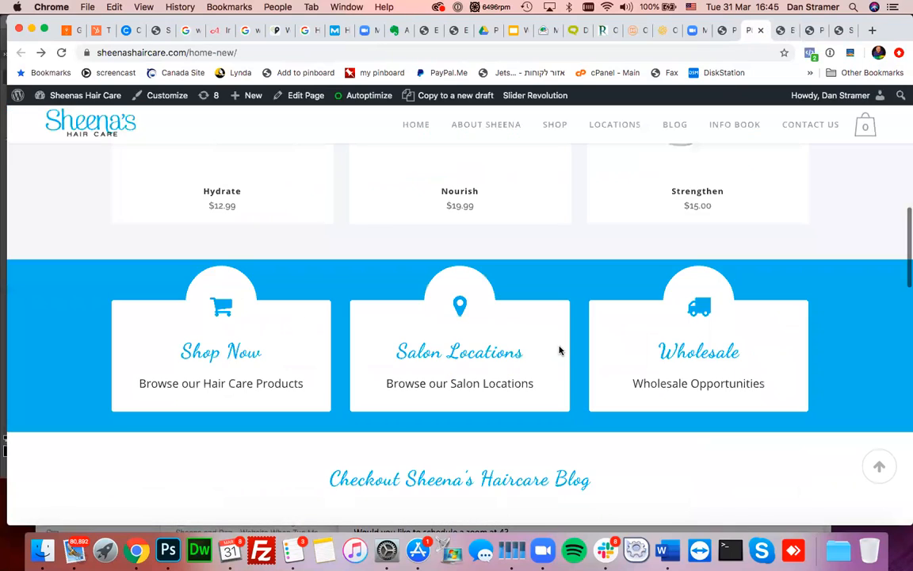
scroll(561, 349, "down", 1)
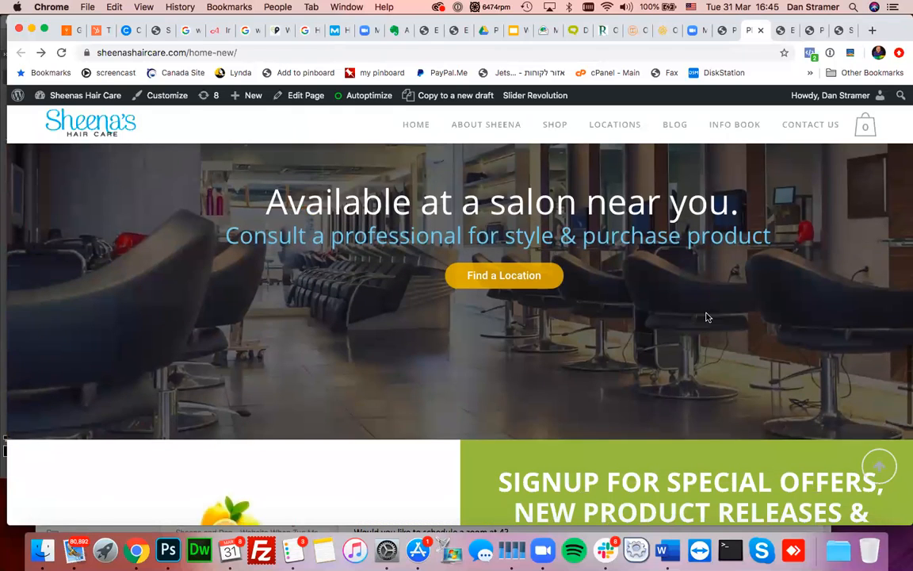
scroll(455, 297, "up", 1)
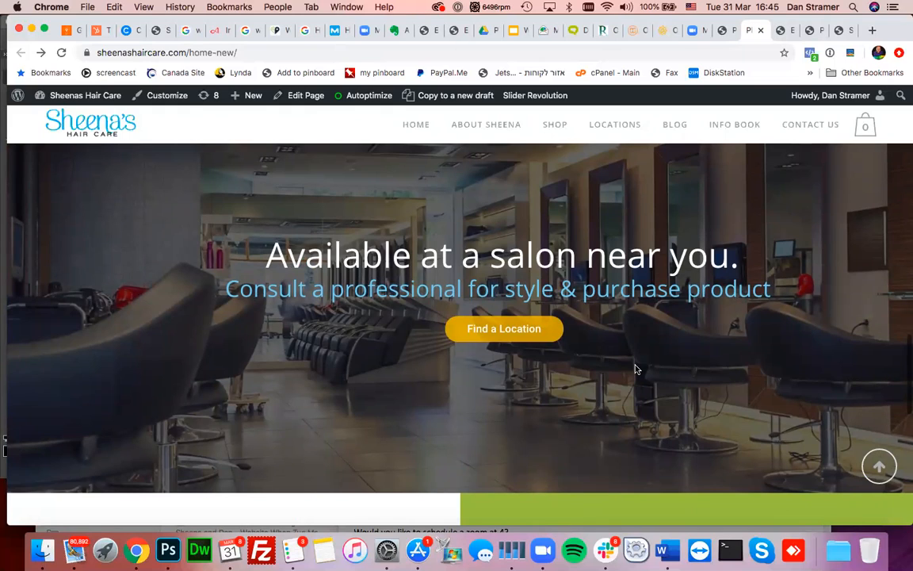
scroll(636, 369, "up", 1)
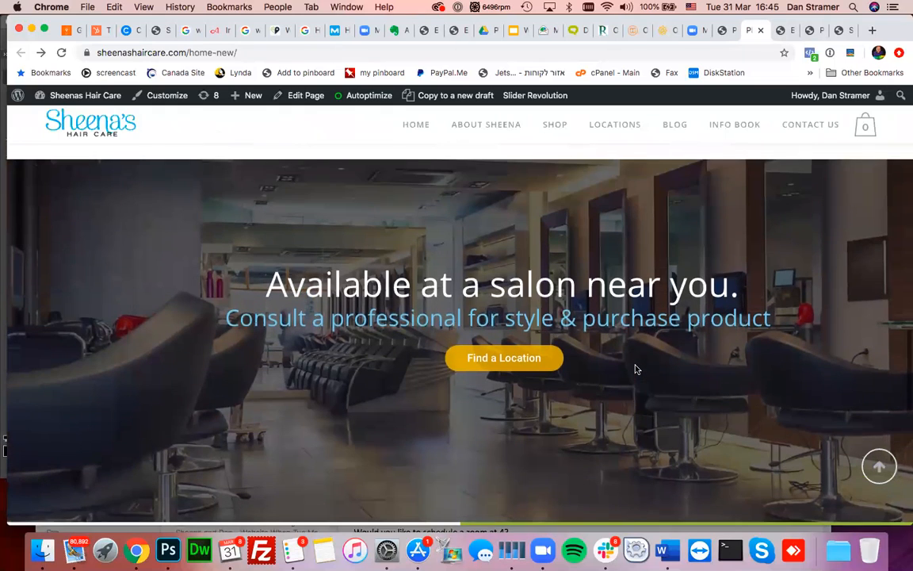
left_click(782, 34)
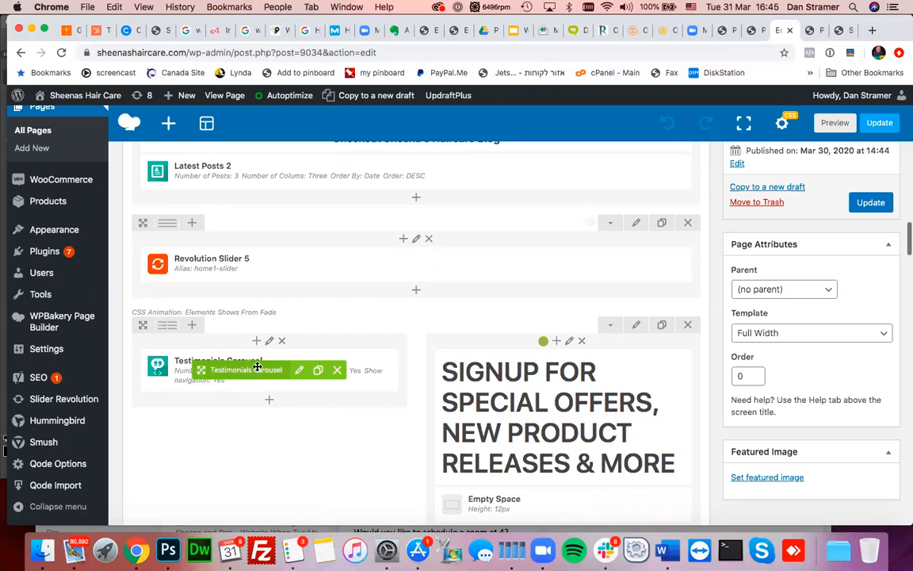
- Review the Testimonials Carousel settings: 3 testimonials, 1 per slide, 5-second interval, 14px text
left_click(300, 370)
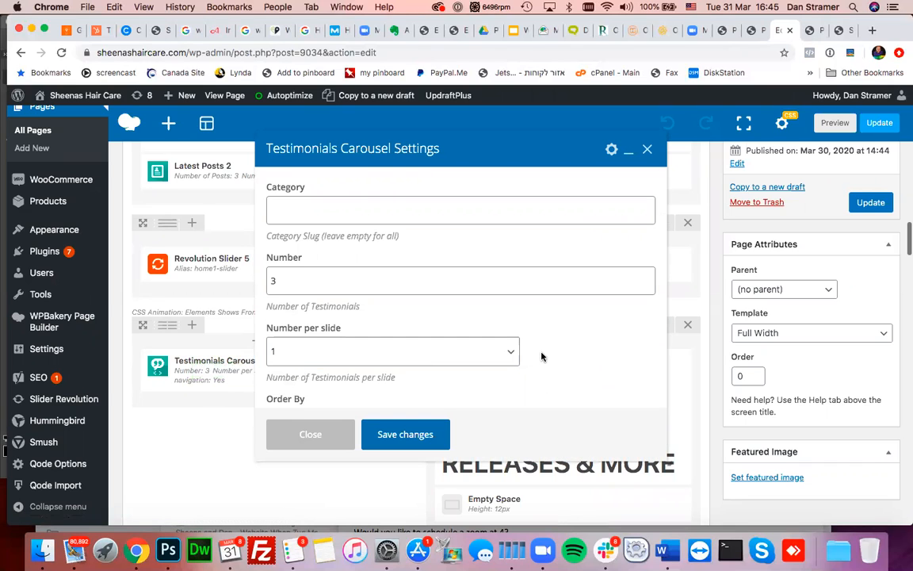
scroll(542, 355, "down", 5)
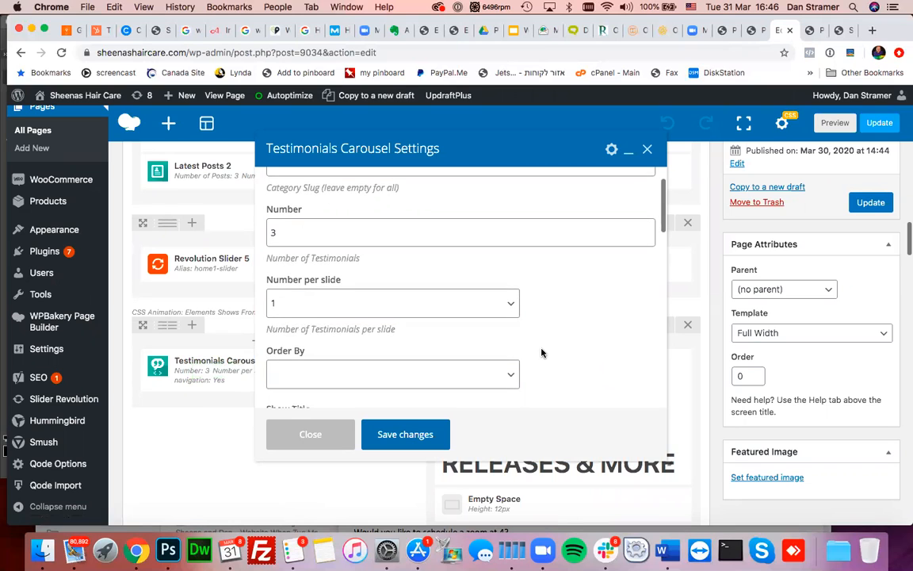
scroll(541, 353, "down", 8)
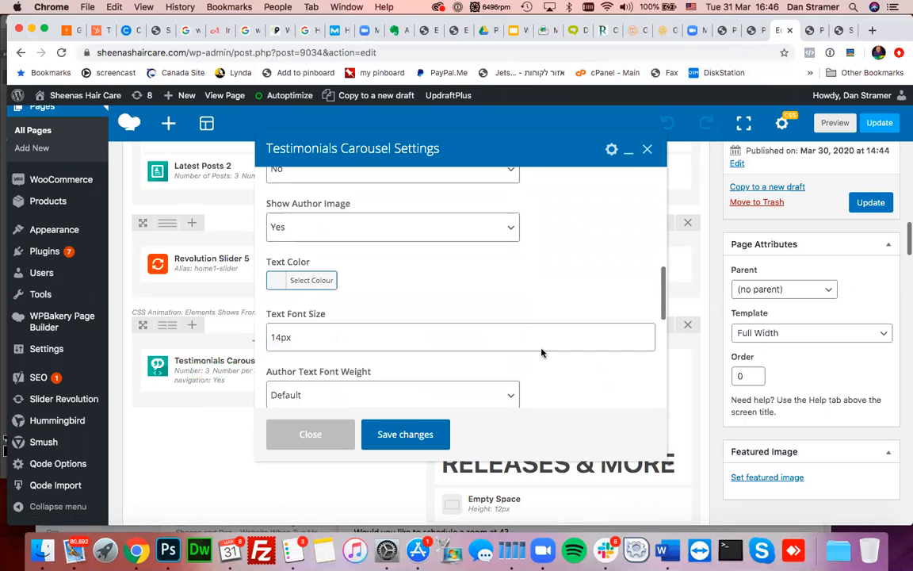
scroll(542, 353, "down", 10)
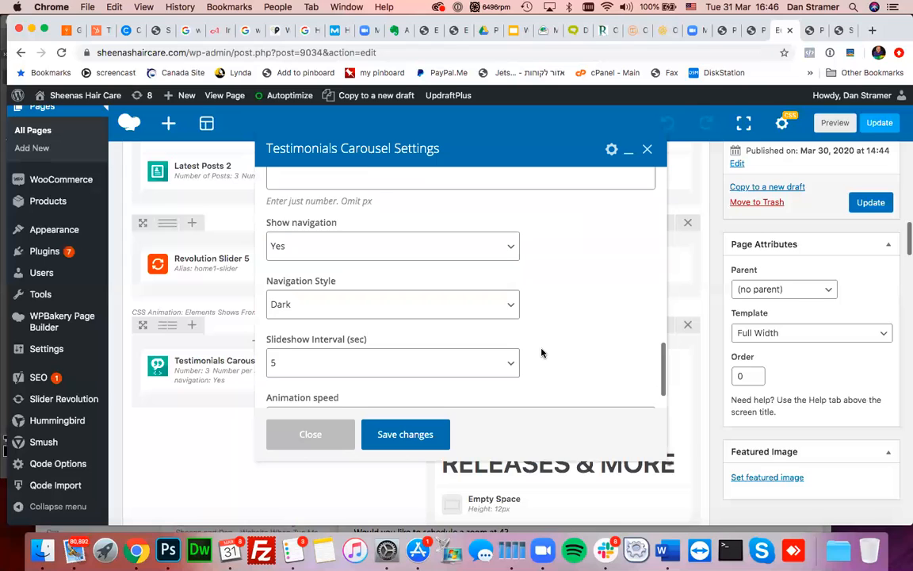
scroll(541, 353, "up", 18)
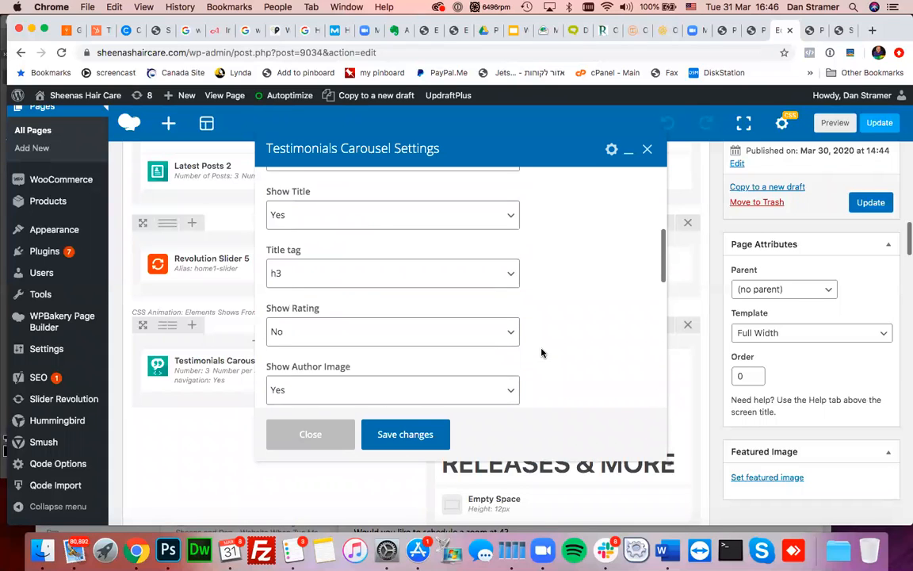
scroll(542, 352, "up", 5)
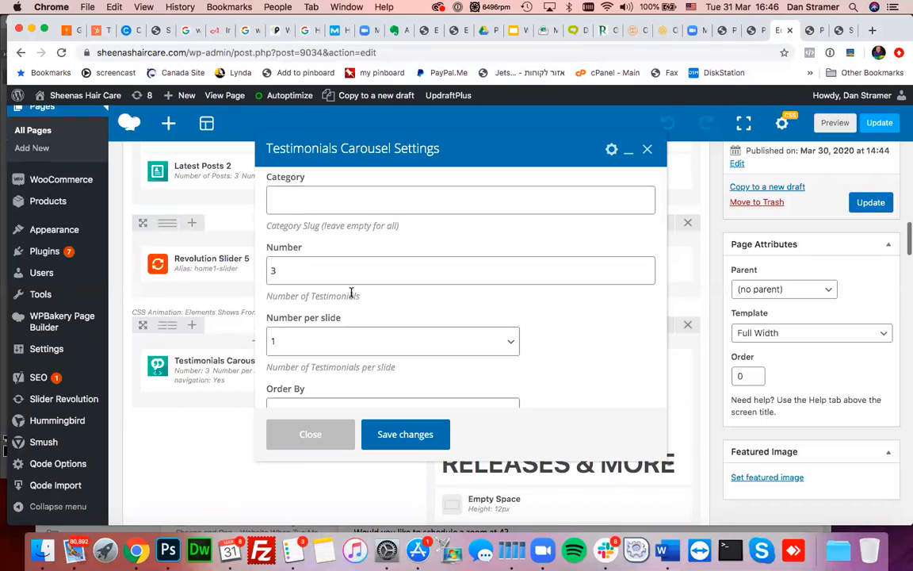
scroll(351, 293, "down", 5)
scroll(351, 293, "down", 7)
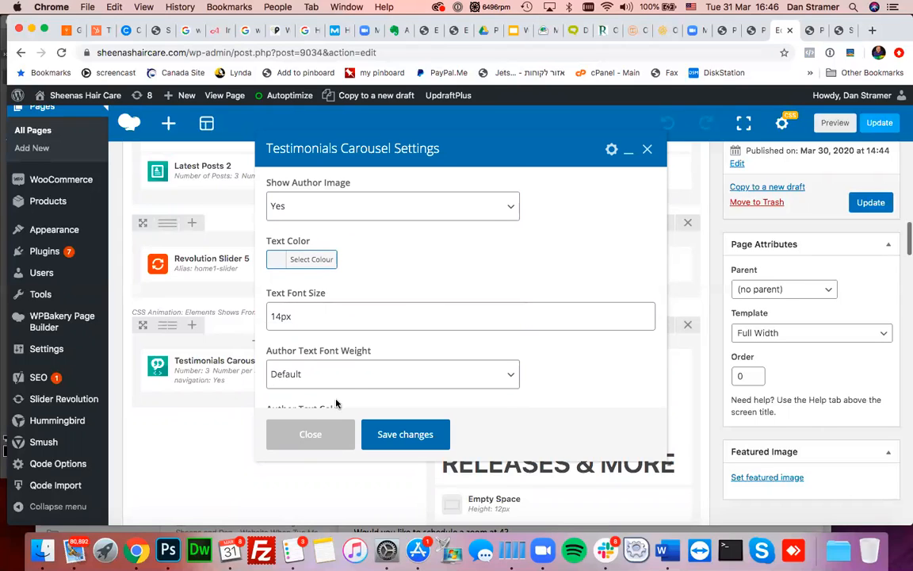
- Close the carousel settings unsaved and view the Testimonials list: CEO of SunPark, Salon Manager, Customer
left_click(317, 438)
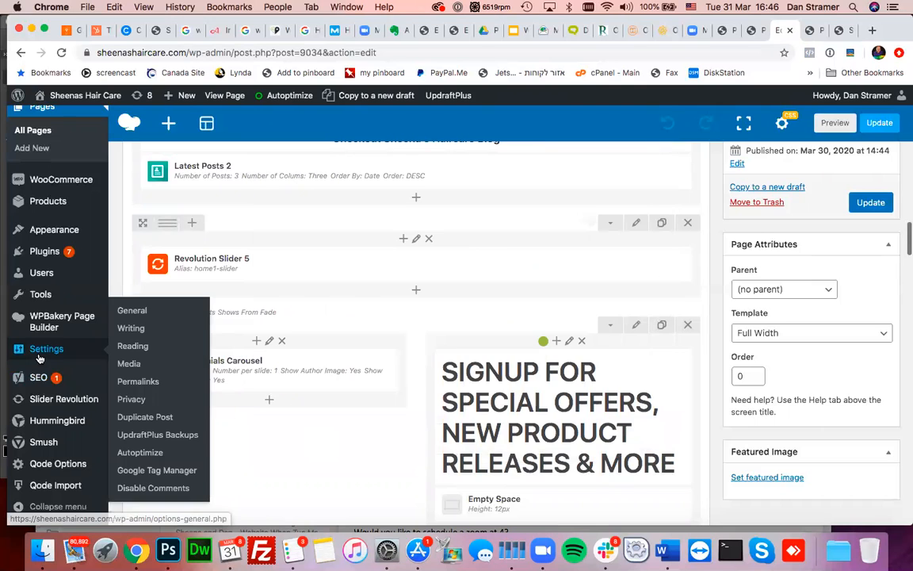
scroll(39, 357, "up", 5)
scroll(38, 359, "up", 3)
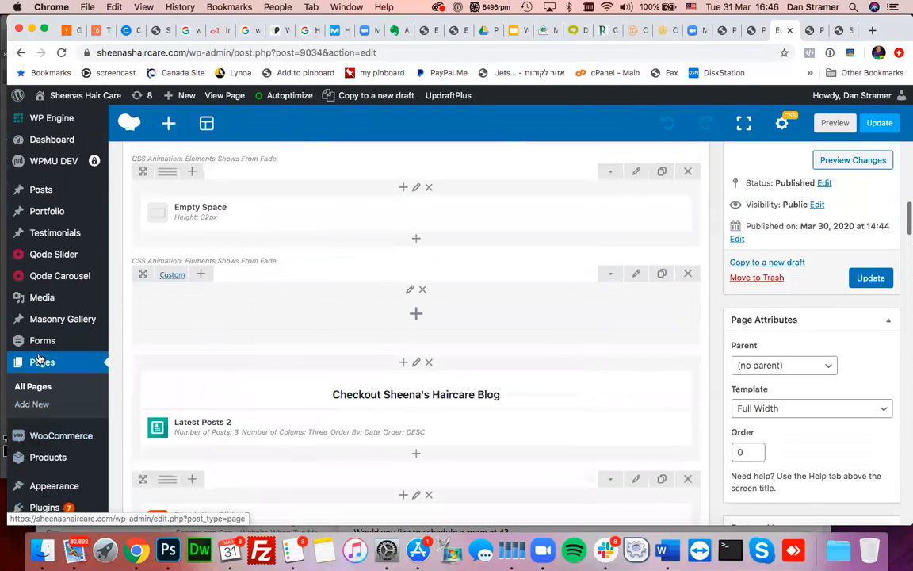
mouse_move(44, 242)
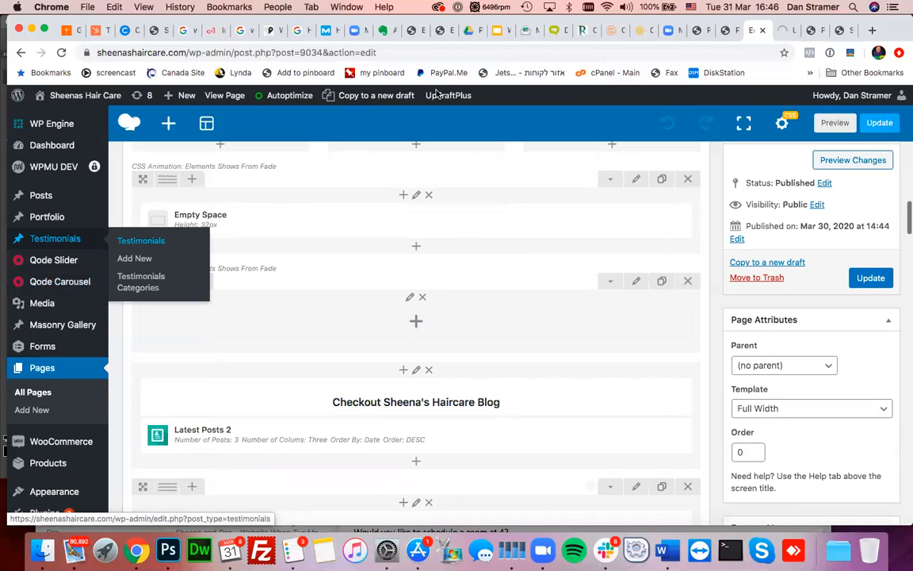
left_click(785, 30)
scroll(473, 327, "down", 4)
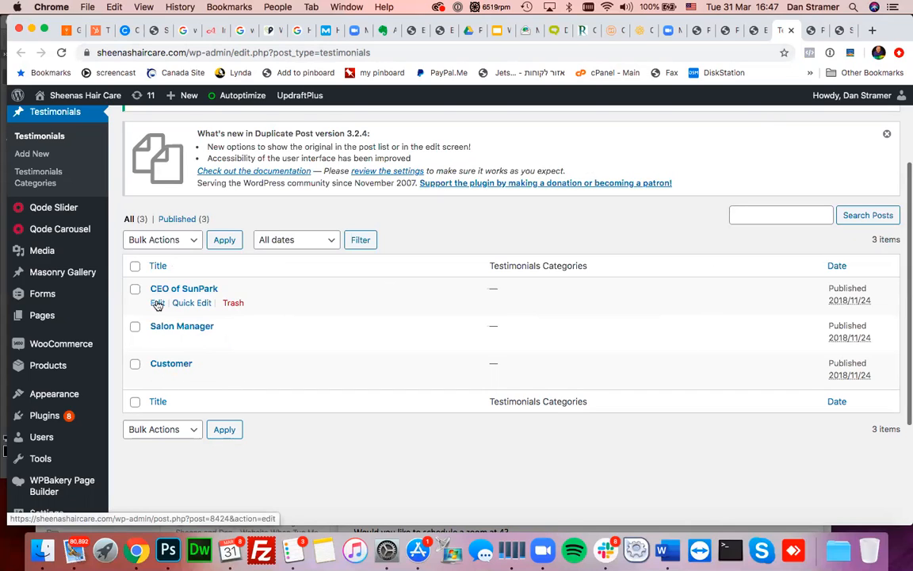
- Open the CEO of SunPark testimonial in the editor and review its Qode Testimonials text fields
left_click(157, 303)
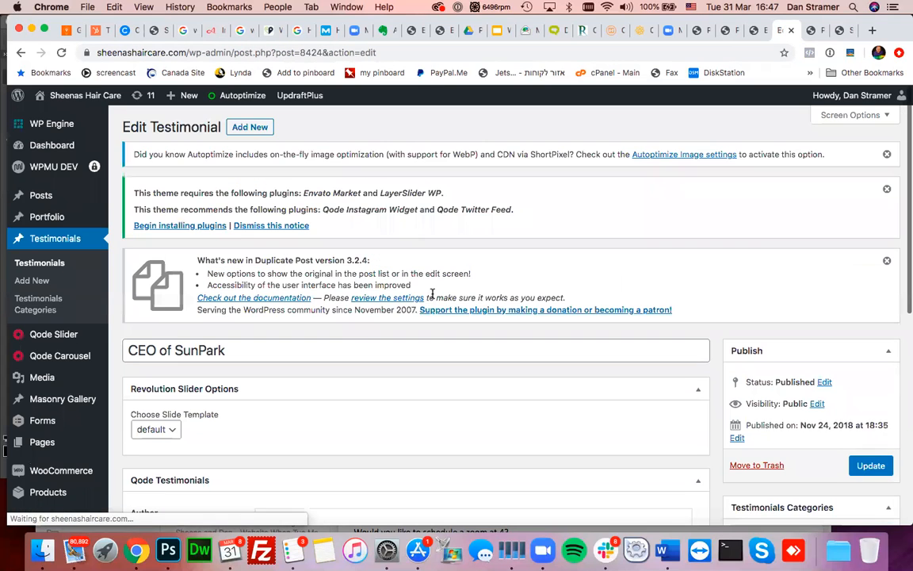
scroll(432, 292, "down", 5)
scroll(432, 293, "down", 1)
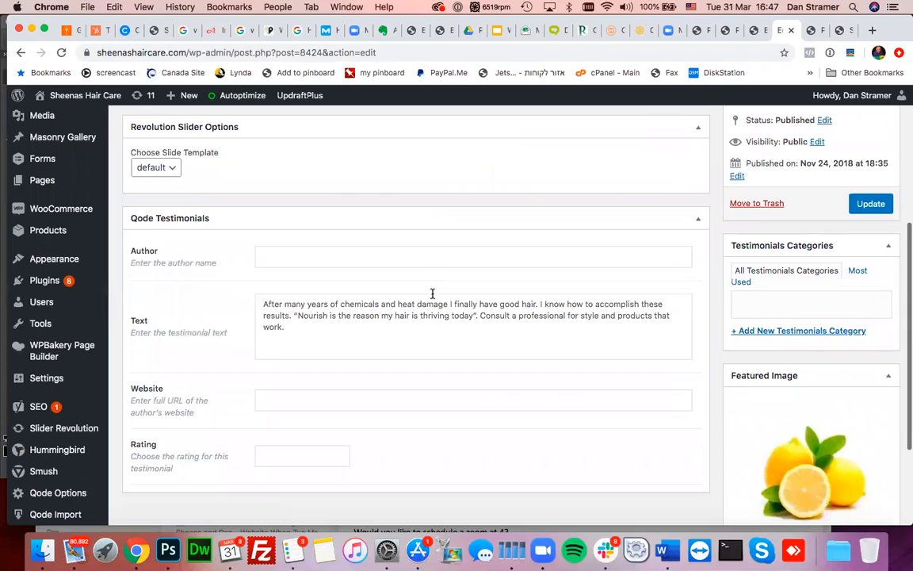
scroll(432, 293, "down", 1)
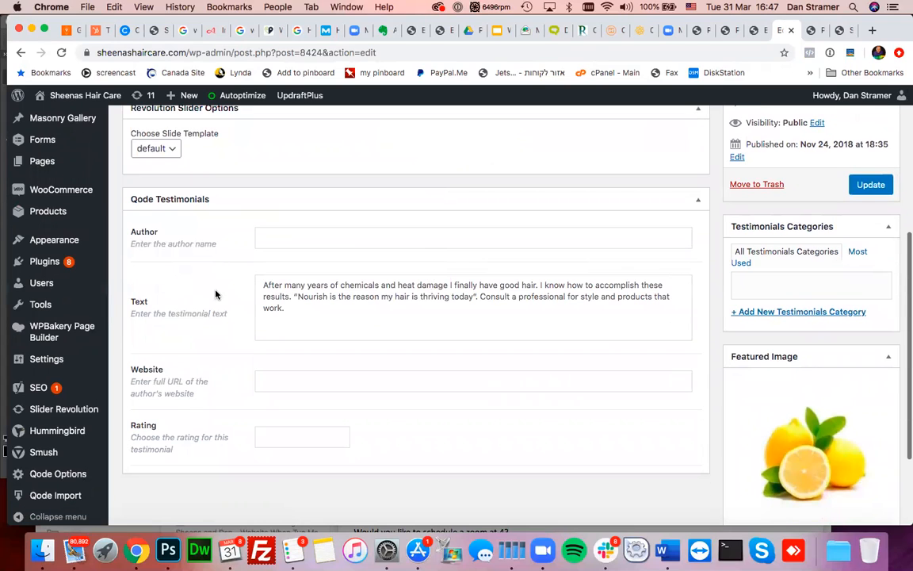
scroll(215, 294, "down", 2)
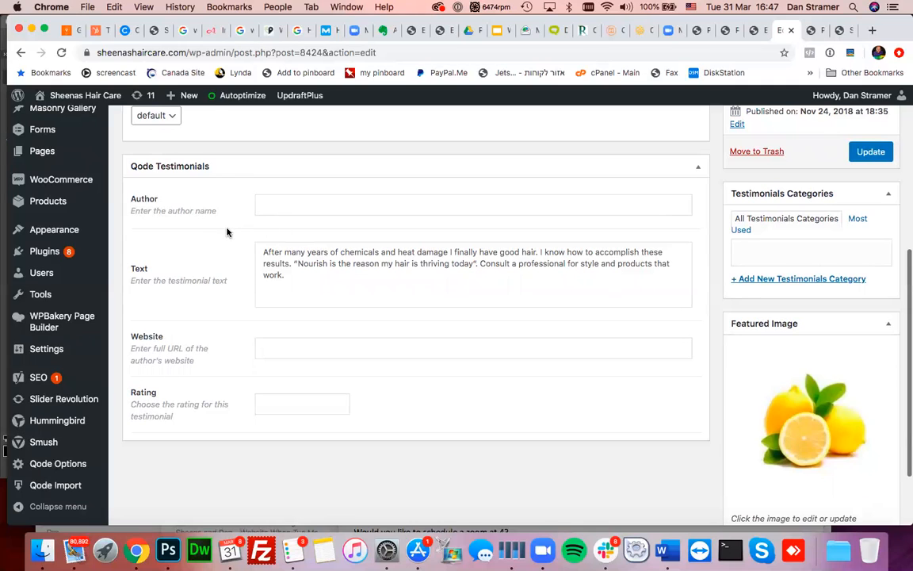
scroll(226, 231, "up", 1)
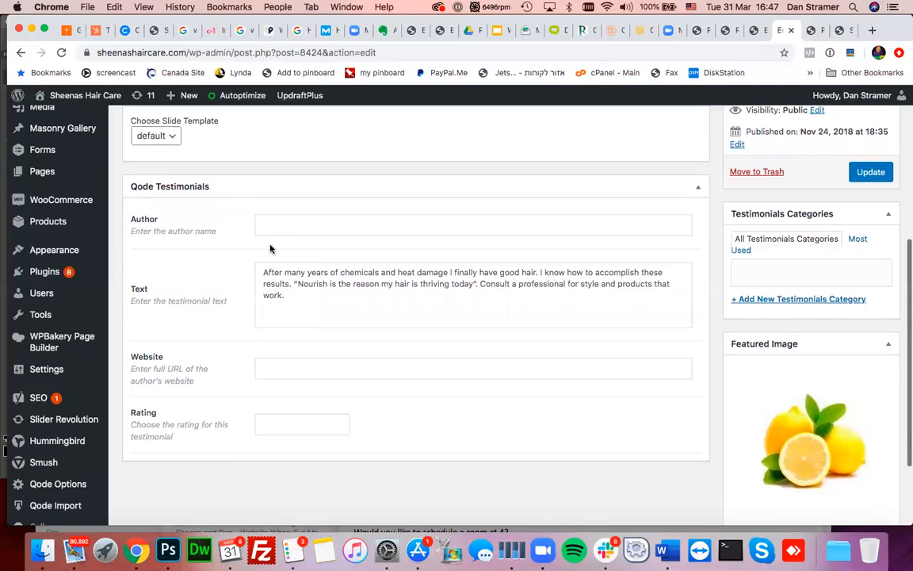
scroll(372, 387, "down", 2)
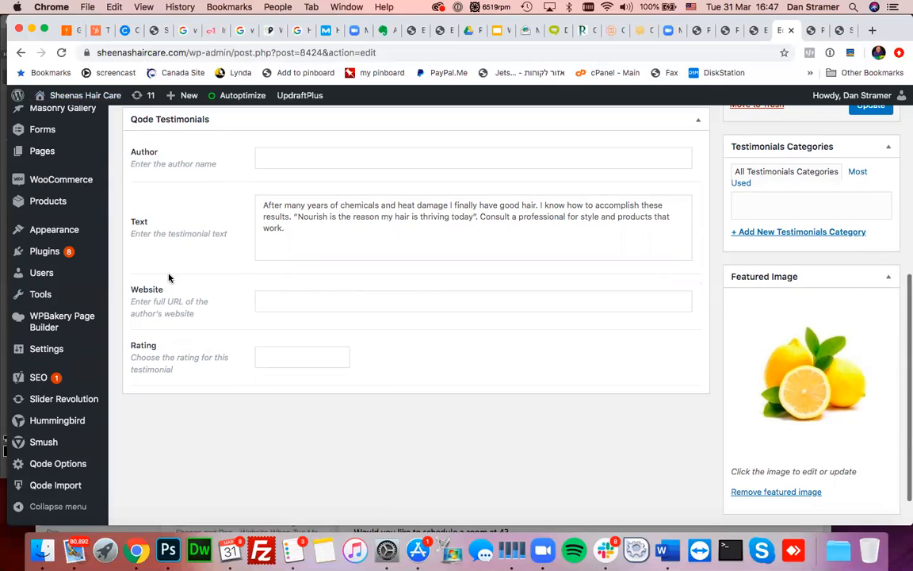
scroll(168, 277, "up", 1)
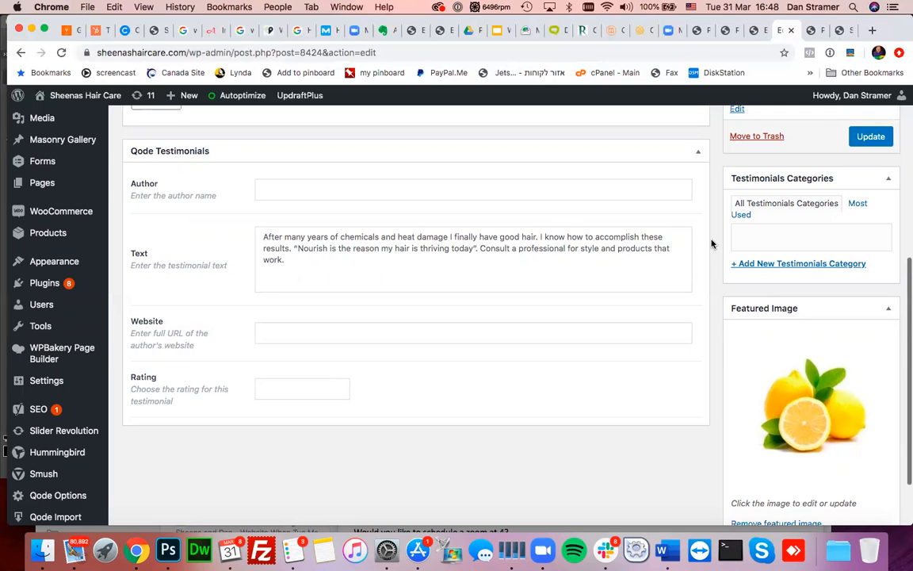
scroll(712, 244, "up", 5)
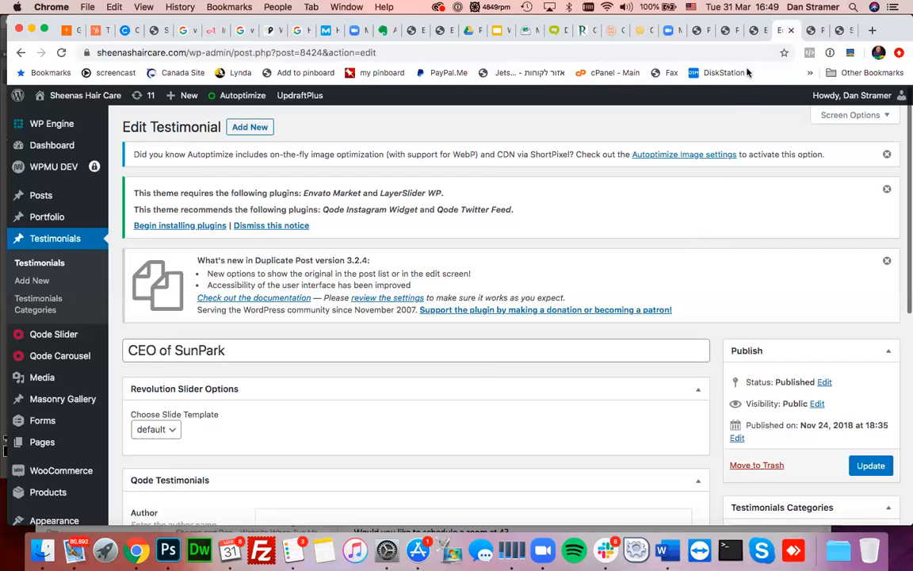
- From the home page's blog section, open the Diversify – Types & Textures post and select its script-font paragraphs
left_click(723, 32)
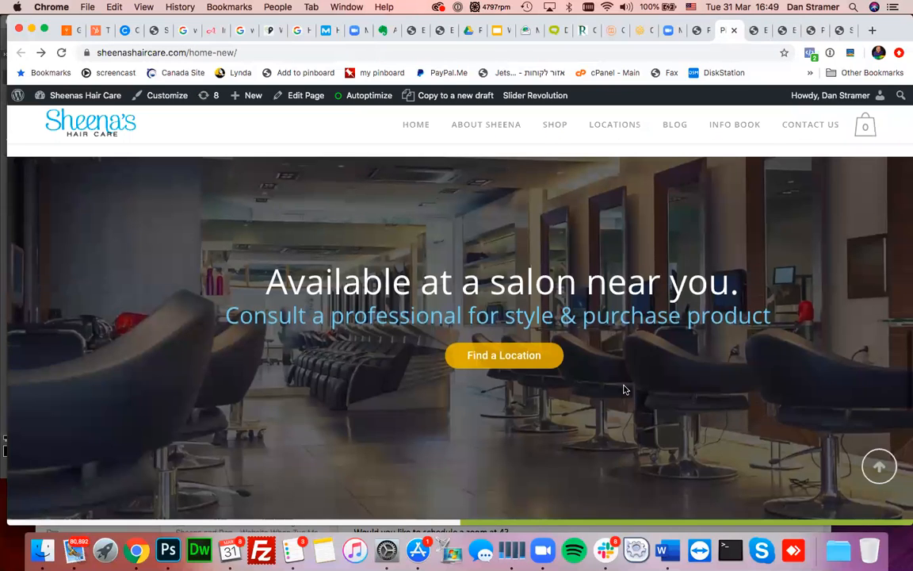
scroll(625, 387, "down", 10)
left_click(287, 381)
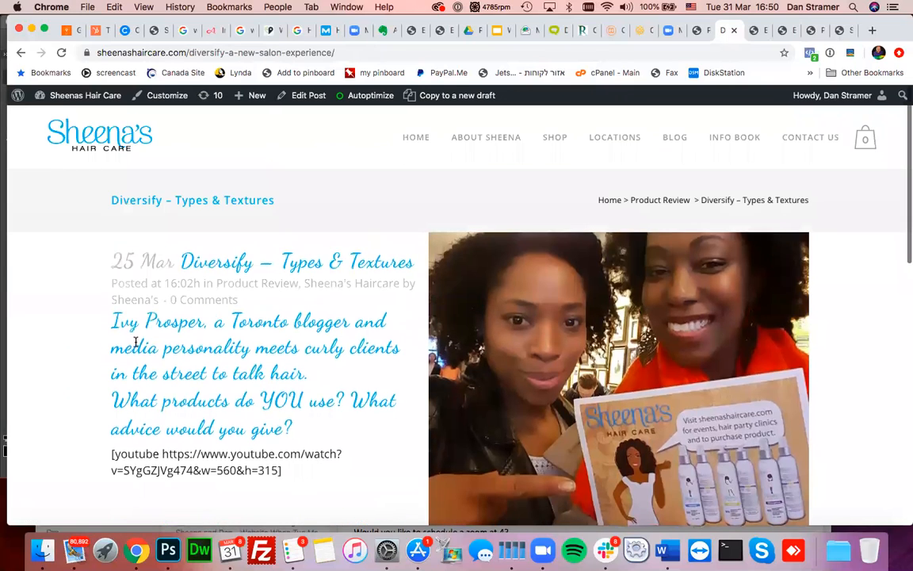
left_click_drag(115, 323, 309, 422)
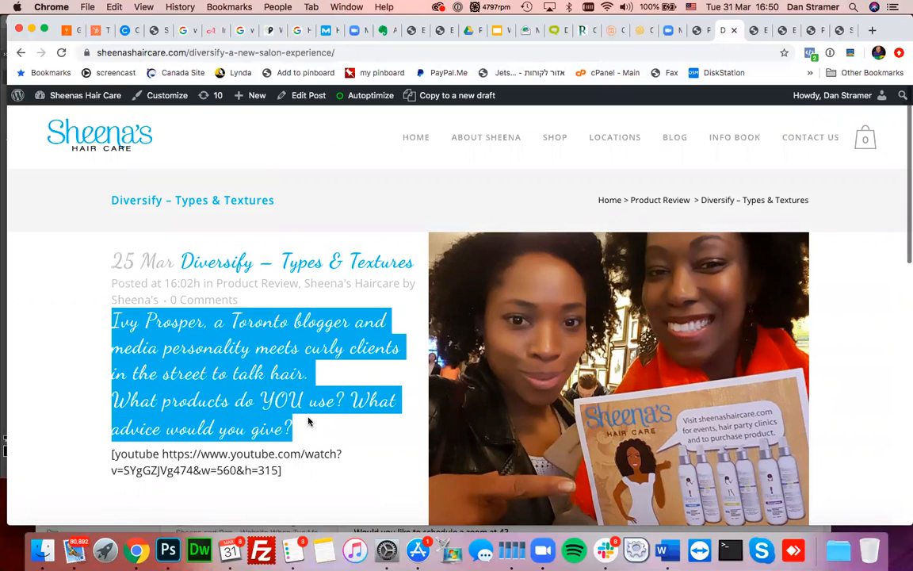
left_click(309, 422)
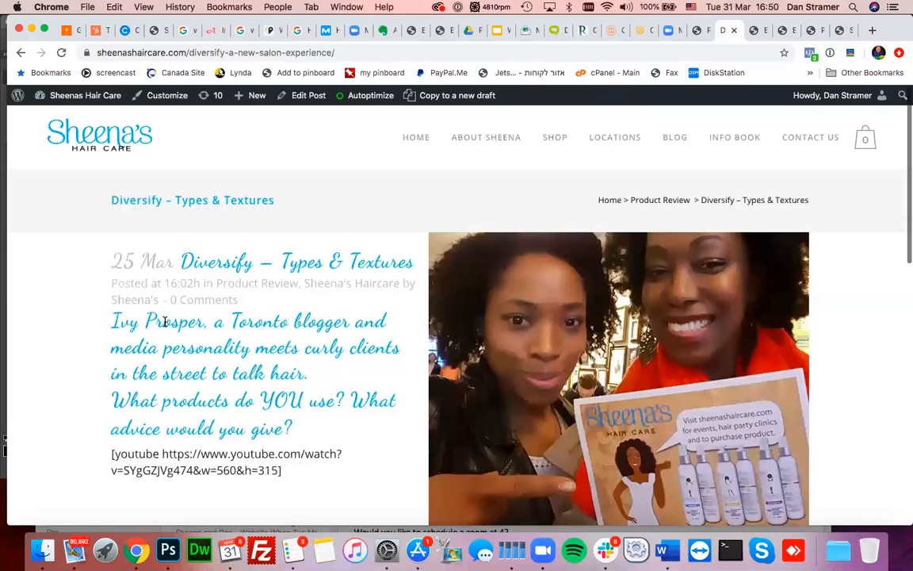
- Inspect the Prosper heading and edit its h3 font-family value in the Styles pane
right_click(164, 321)
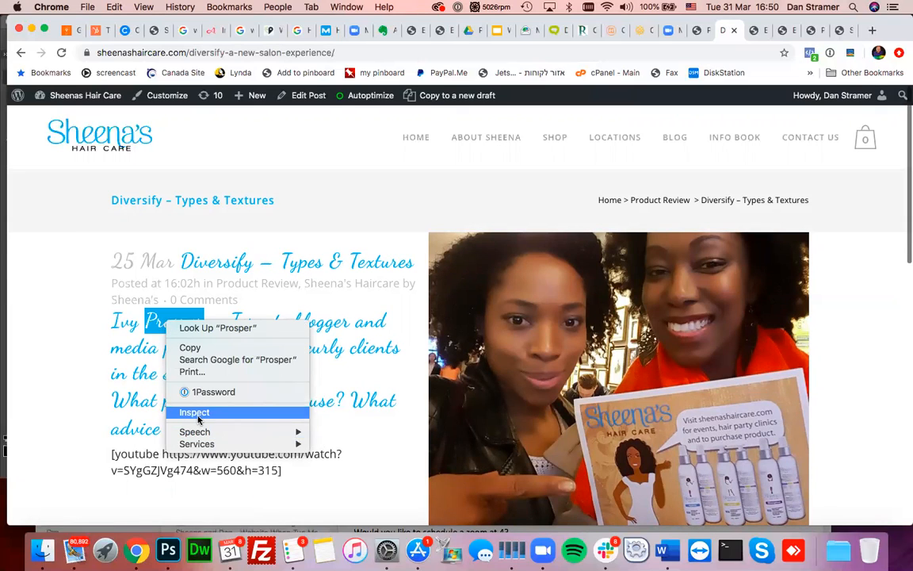
key("Escape")
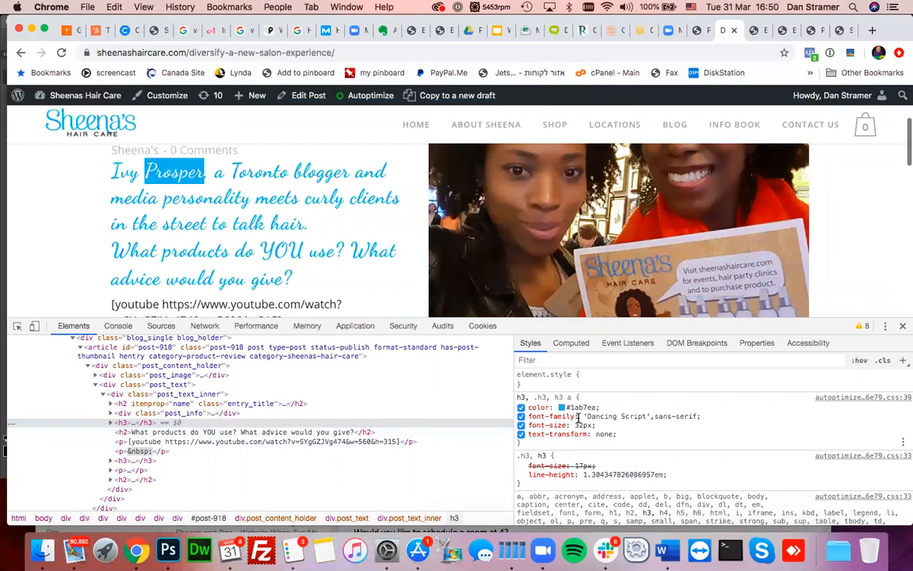
left_click(558, 416)
left_click(590, 418)
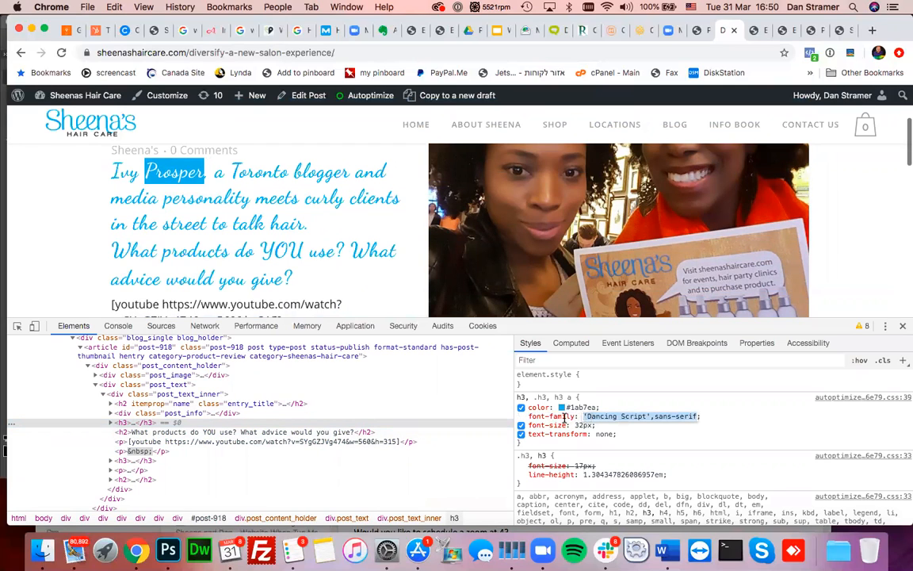
- Preview the heading without 'Dancing Script', then revert to the original font
left_click_drag(584, 416, 649, 416)
key("BackSpace")
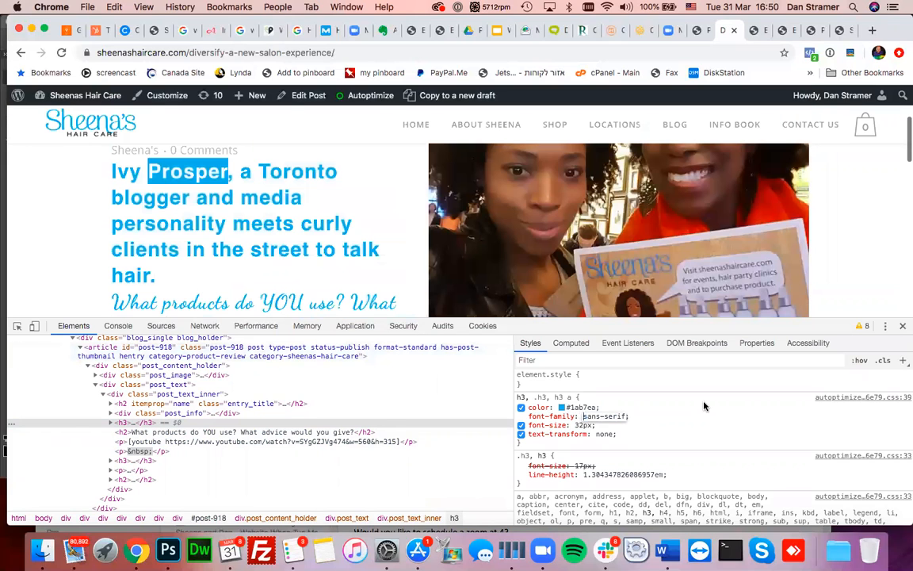
key("Escape")
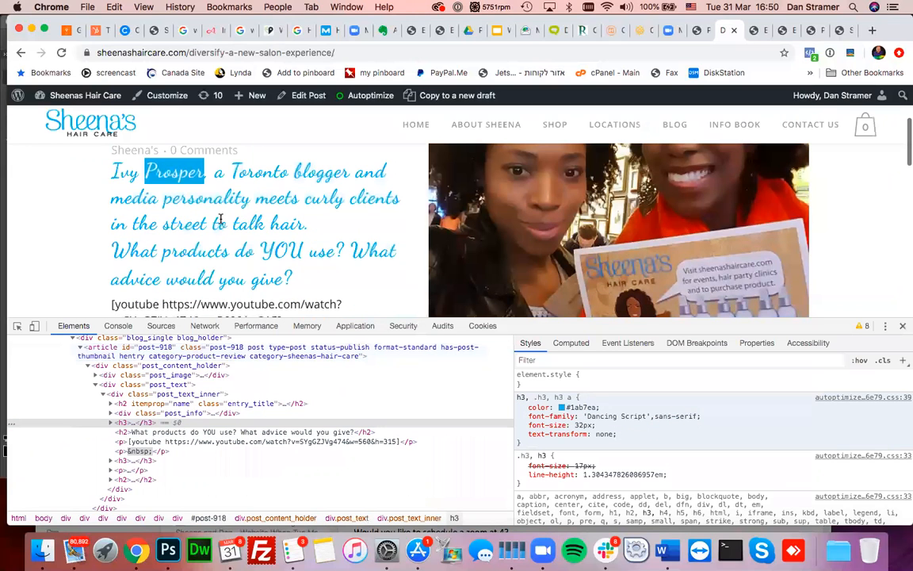
scroll(145, 210, "up", 1)
left_click_drag(100, 177, 285, 189)
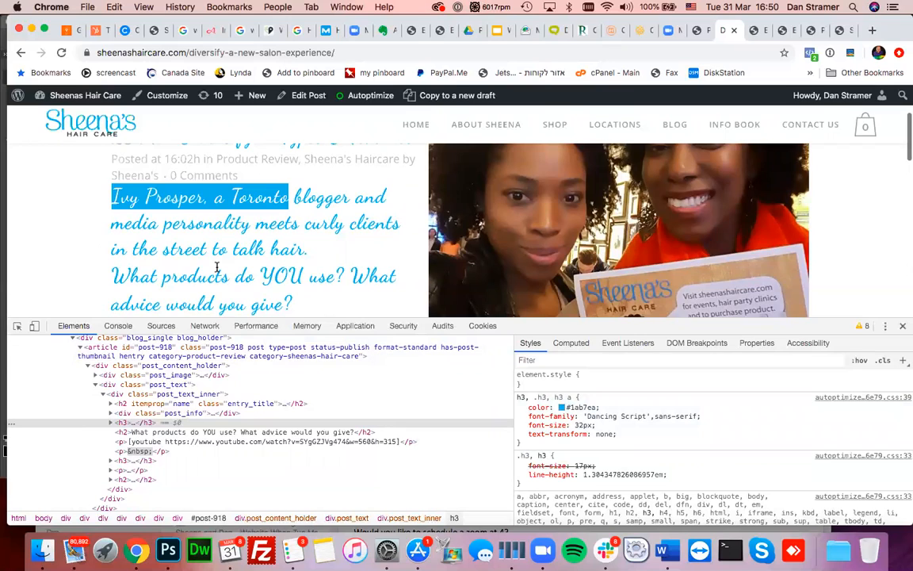
- Inspect the curls heading and select its h3 element to show its style rules
scroll(216, 267, "down", 5)
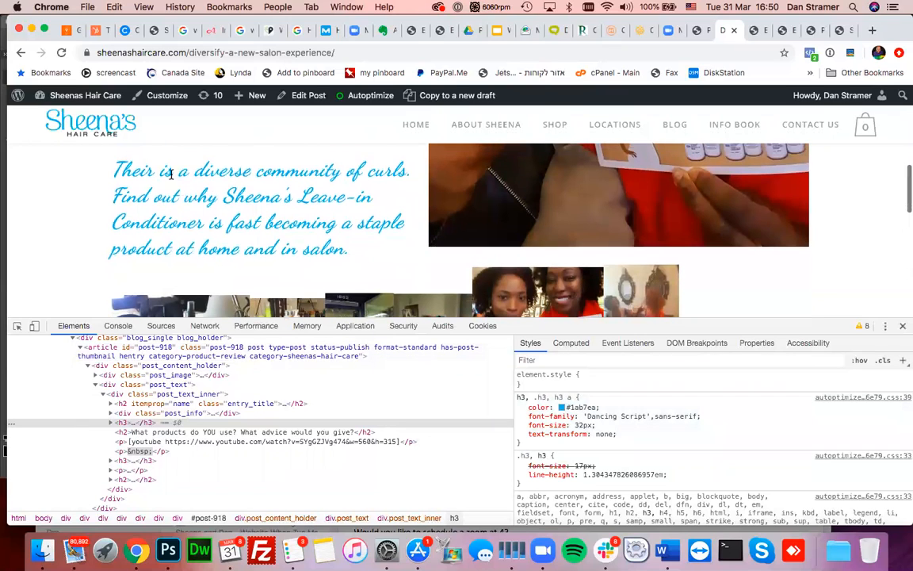
right_click(171, 170)
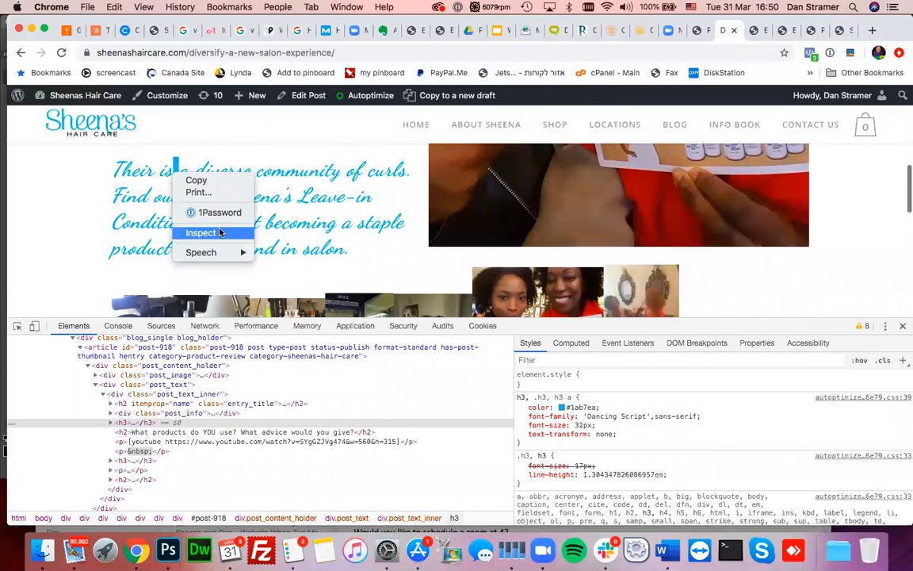
left_click(219, 231)
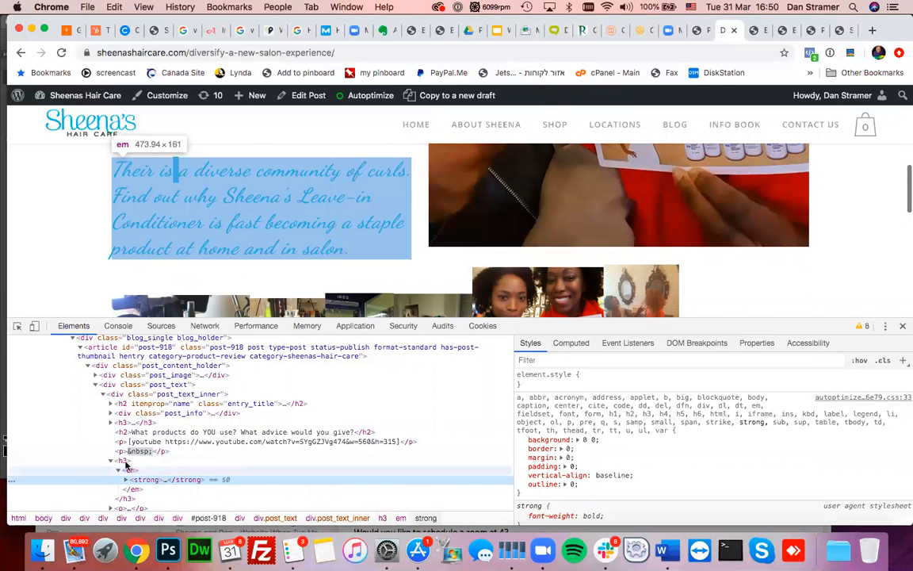
left_click(124, 465)
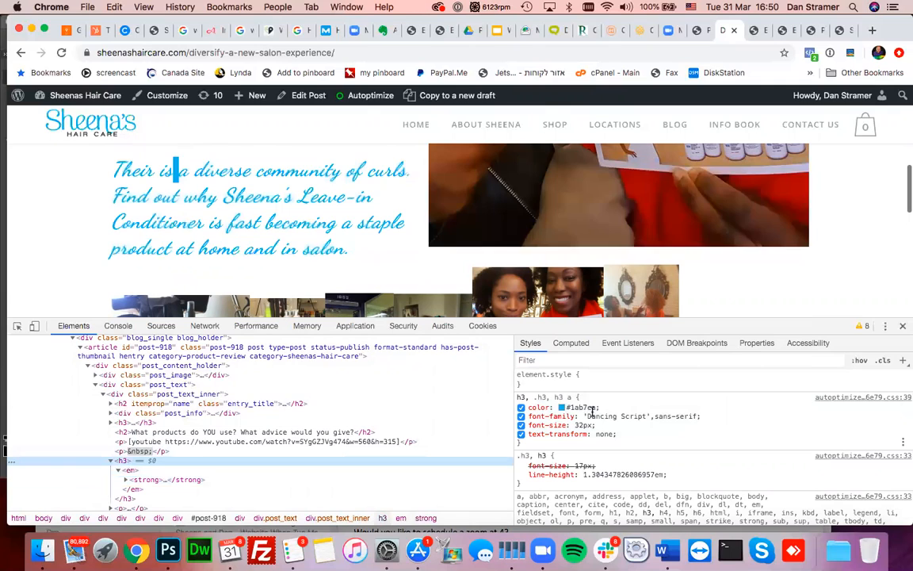
- Remove 'Dancing Script' from the heading's font-family, leaving sans-serif
left_click(596, 413)
left_click(587, 415)
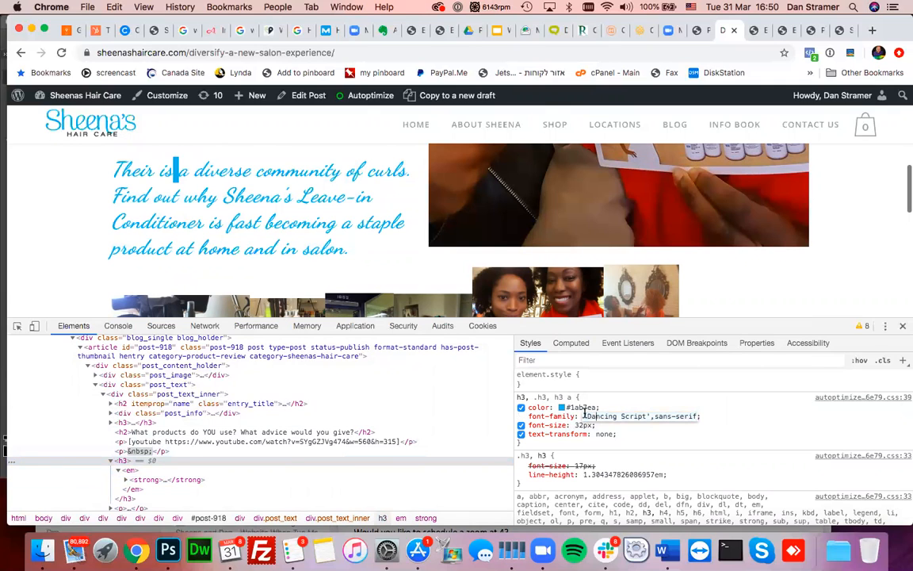
left_click(646, 415)
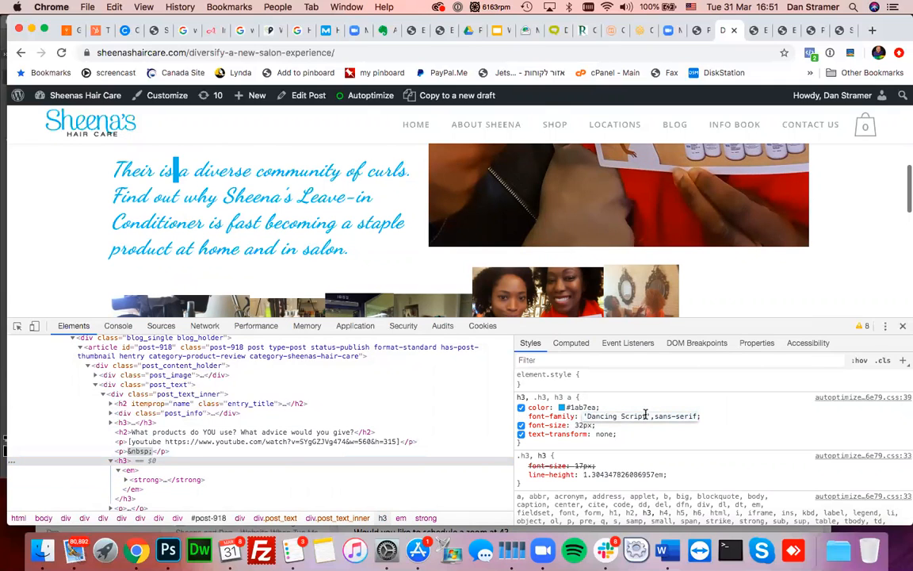
left_click(650, 415)
left_click_drag(621, 414, 583, 414)
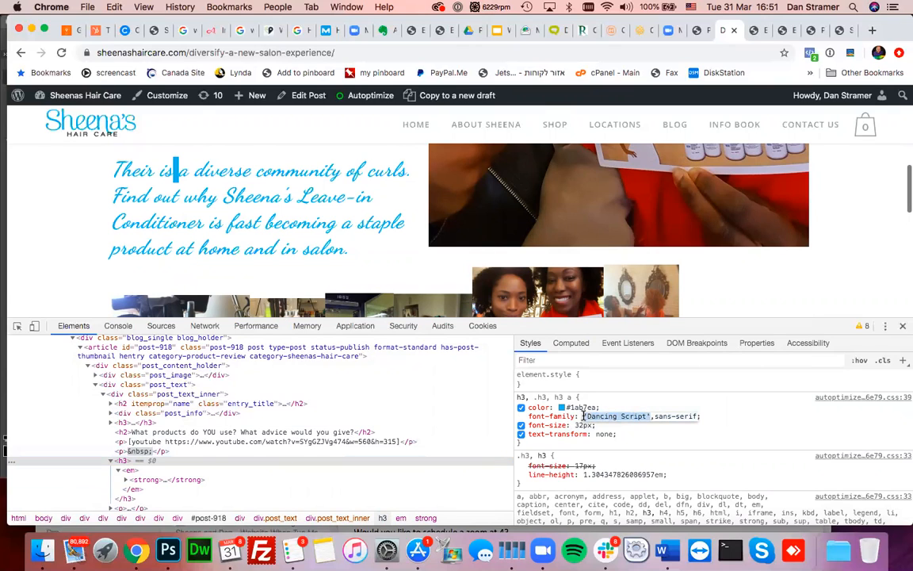
key("BackSpace")
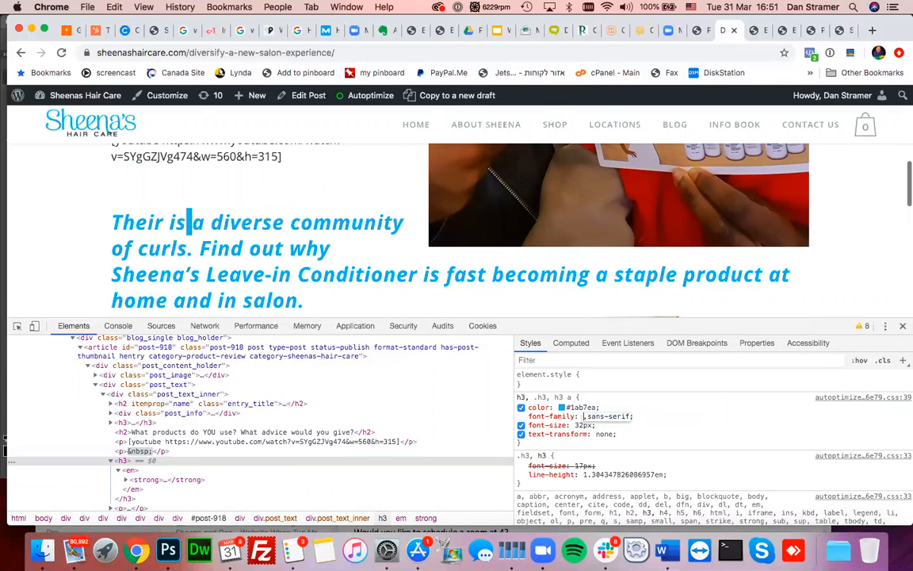
key("BackSpace")
- Reduce the heading's font size to 21px
key("Tab")
key("Down")
key("Down")
key("Down")
key("Down")
key("Down")
key("Down")
key("Down")
key("Down")
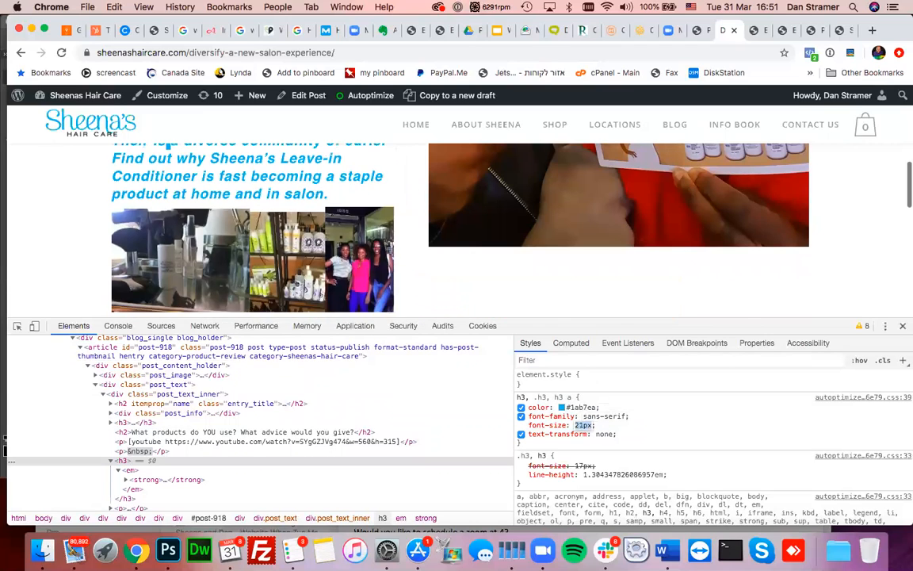
key("Down")
scroll(332, 281, "up", 2)
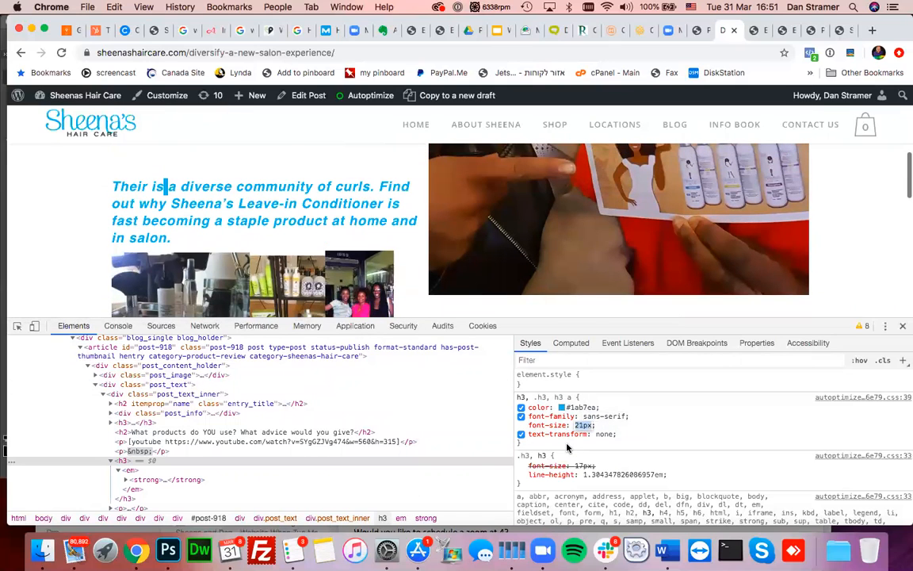
key("Return")
- Change the heading colour to dark grey #4d676f and shrink DevTools to show more page
left_click(567, 448)
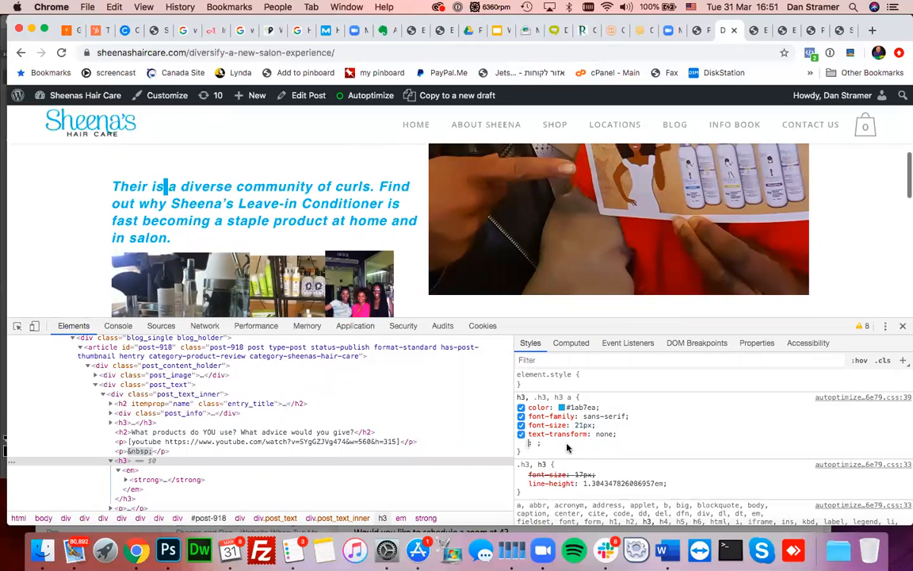
left_click(561, 407)
mouse_move(602, 385)
left_mouse_down()
mouse_move(581, 383)
mouse_move(610, 370)
left_mouse_up()
left_click(549, 331)
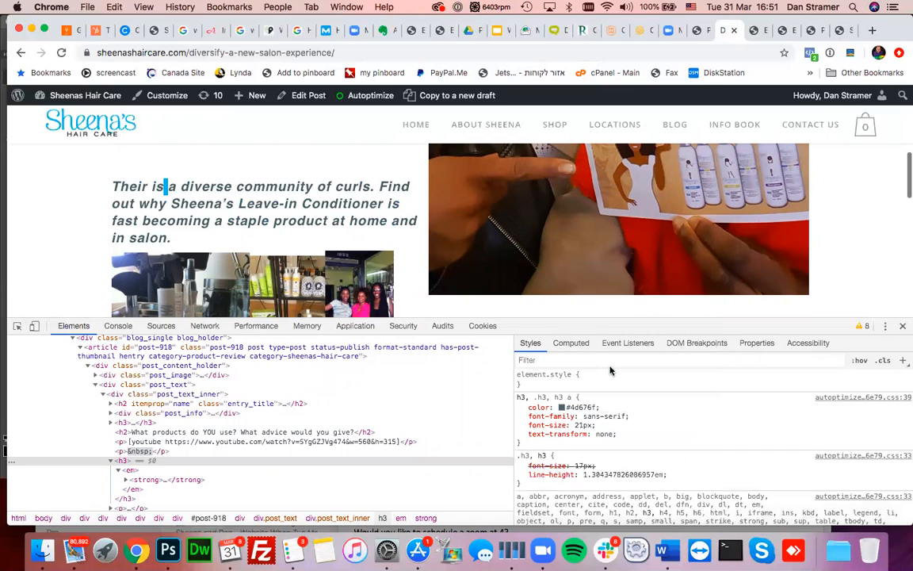
left_click_drag(593, 327, 579, 437)
scroll(520, 317, "down", 5)
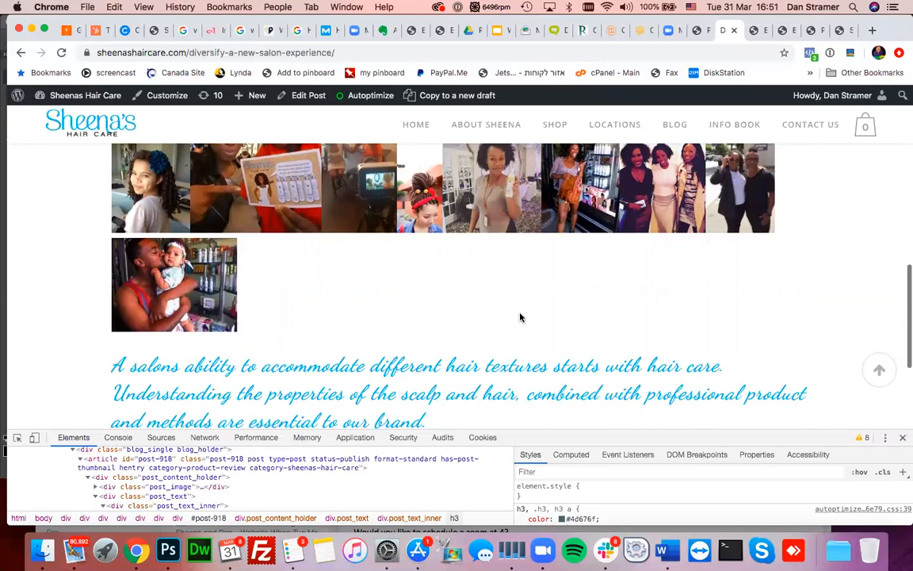
- Check the restyled 'What products do YOU use?' heading, then the photo gallery and cursive salon paragraph below
scroll(520, 317, "up", 10)
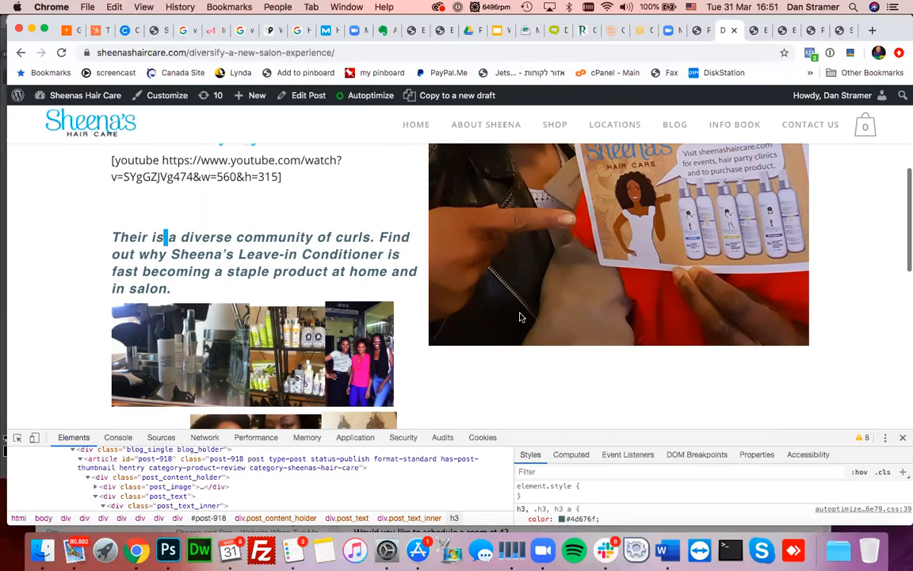
scroll(520, 317, "up", 4)
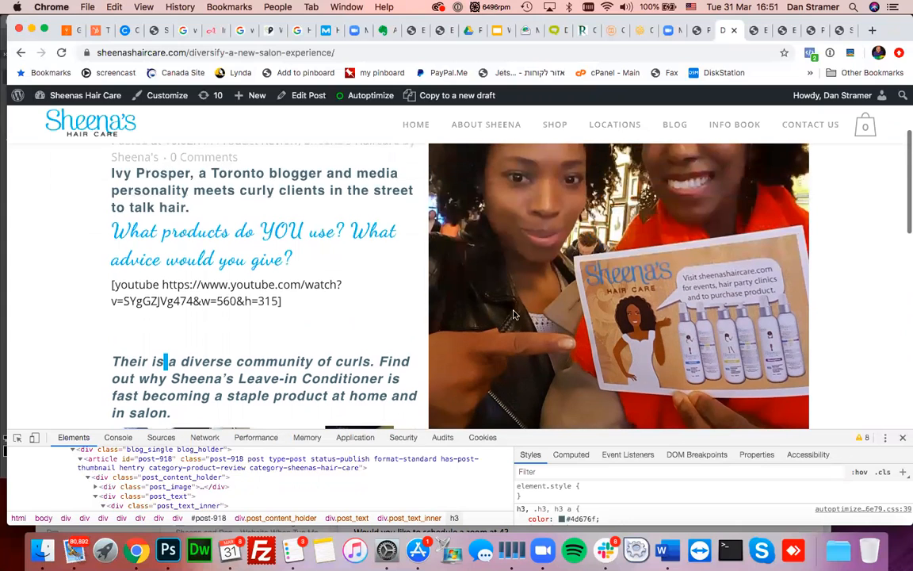
left_click_drag(161, 231, 298, 262)
left_click(298, 261)
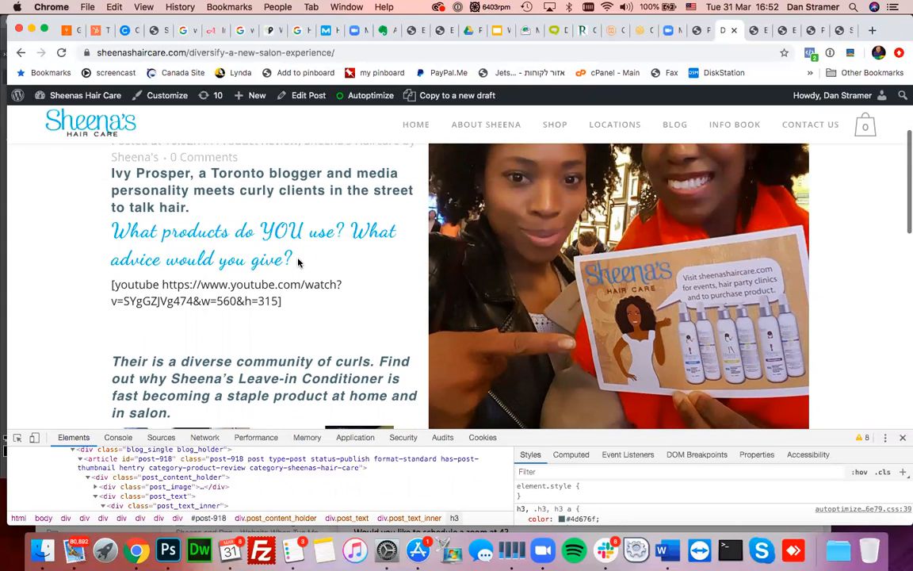
scroll(298, 263, "down", 1)
scroll(298, 263, "down", 10)
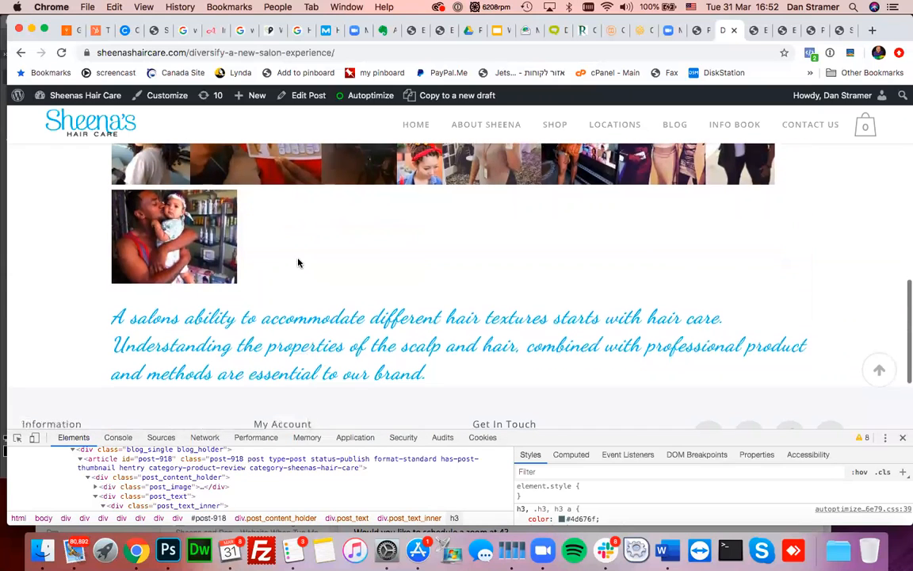
scroll(298, 264, "up", 8)
scroll(298, 263, "up", 4)
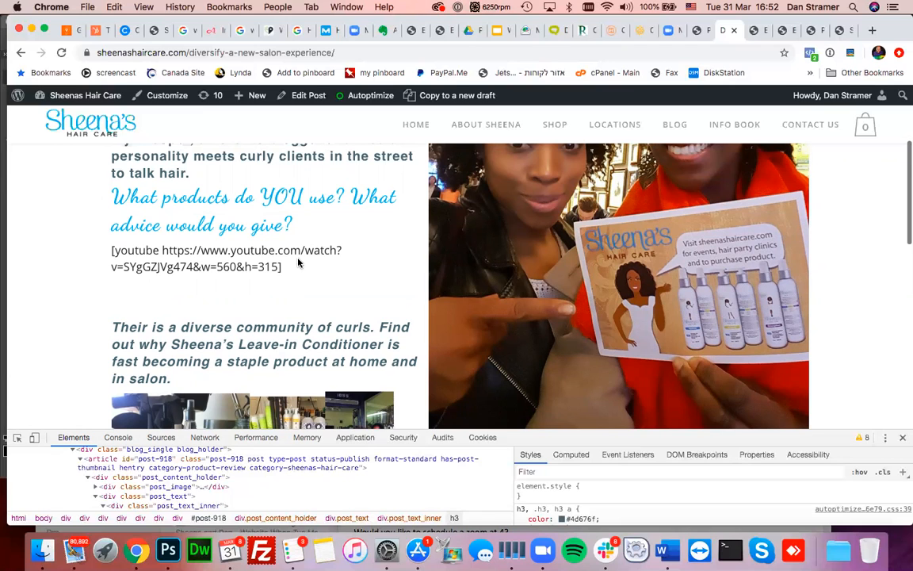
scroll(298, 263, "down", 5)
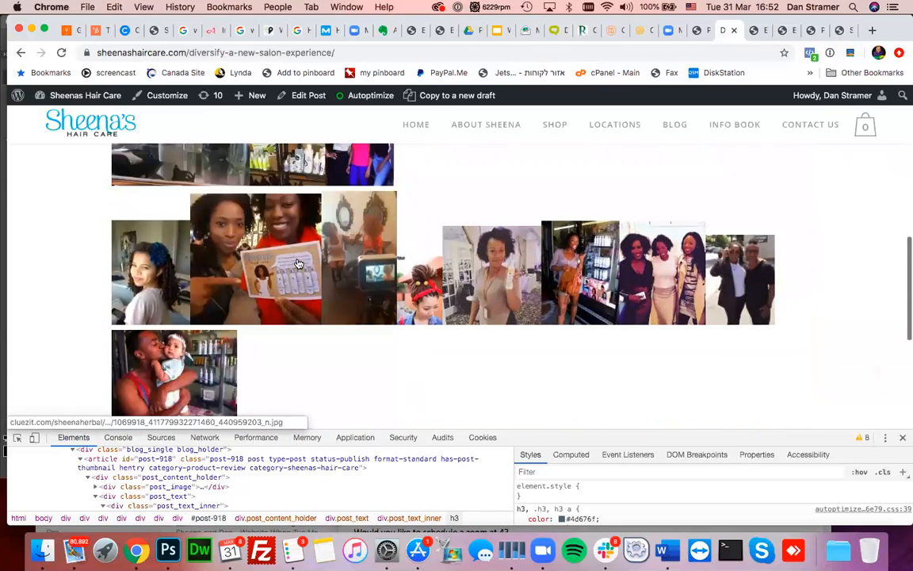
scroll(298, 263, "down", 2)
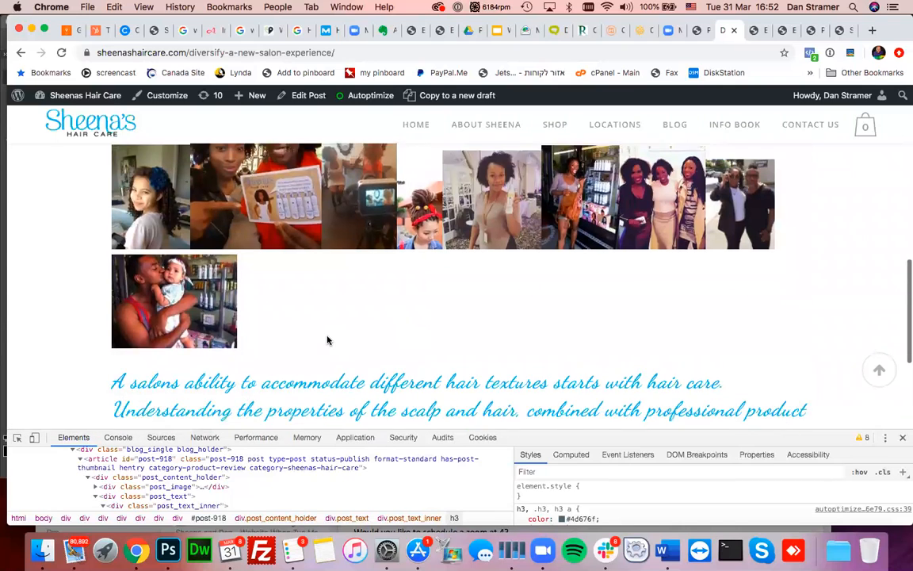
scroll(326, 340, "down", 3)
scroll(327, 340, "up", 3)
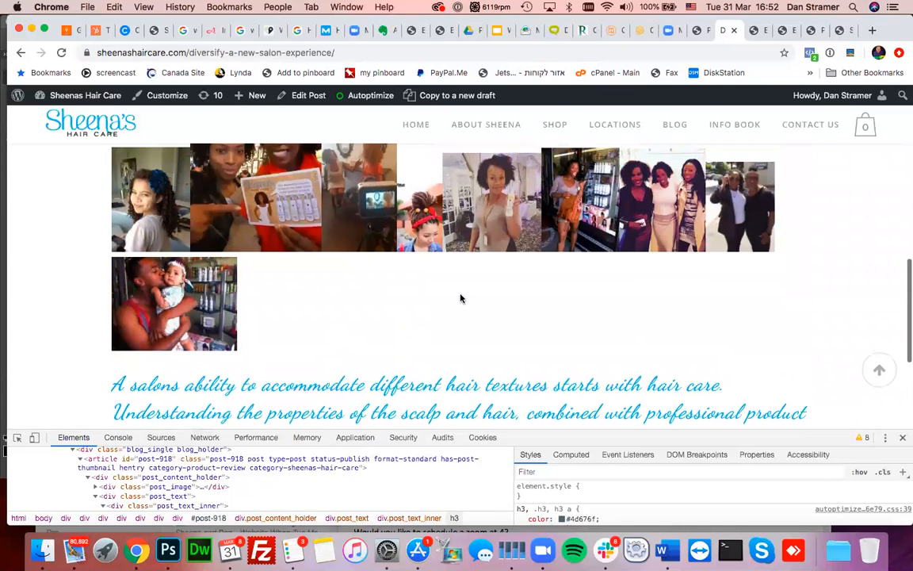
scroll(456, 301, "up", 1)
scroll(428, 331, "down", 2)
scroll(429, 329, "down", 1)
scroll(430, 333, "up", 2)
scroll(430, 333, "down", 1)
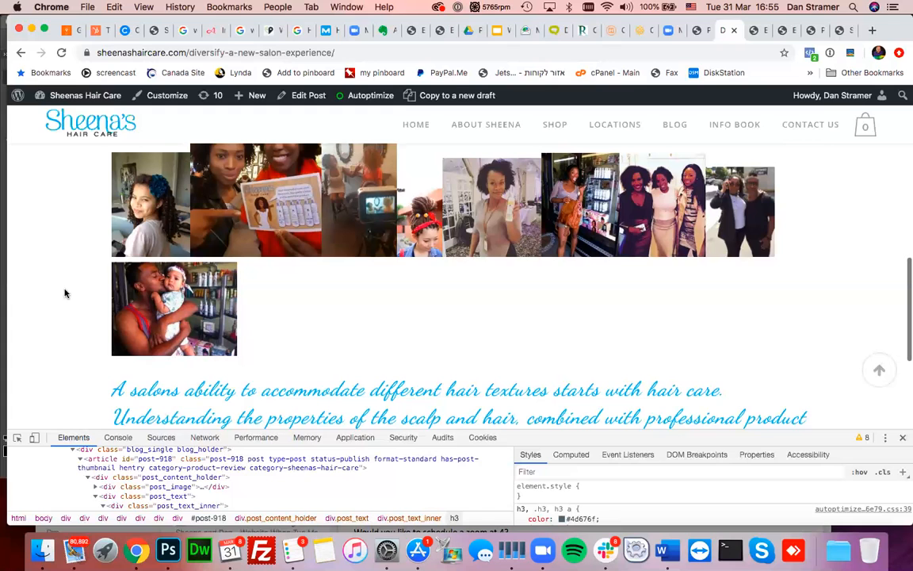
- Scroll up until the Diversify – Types & Textures title is visible at the top of the post
scroll(65, 294, "up", 5)
scroll(65, 294, "up", 6)
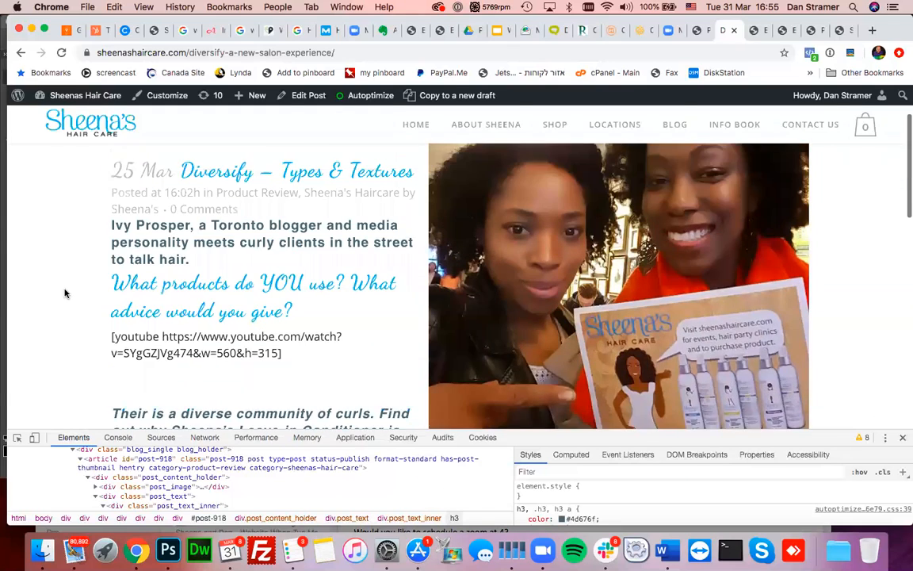
scroll(65, 293, "up", 1)
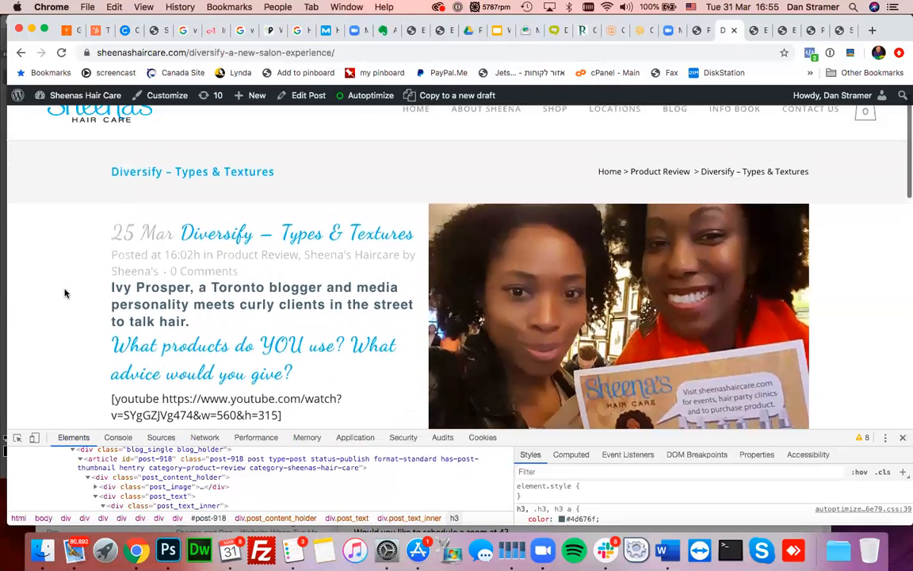
scroll(65, 293, "down", 1)
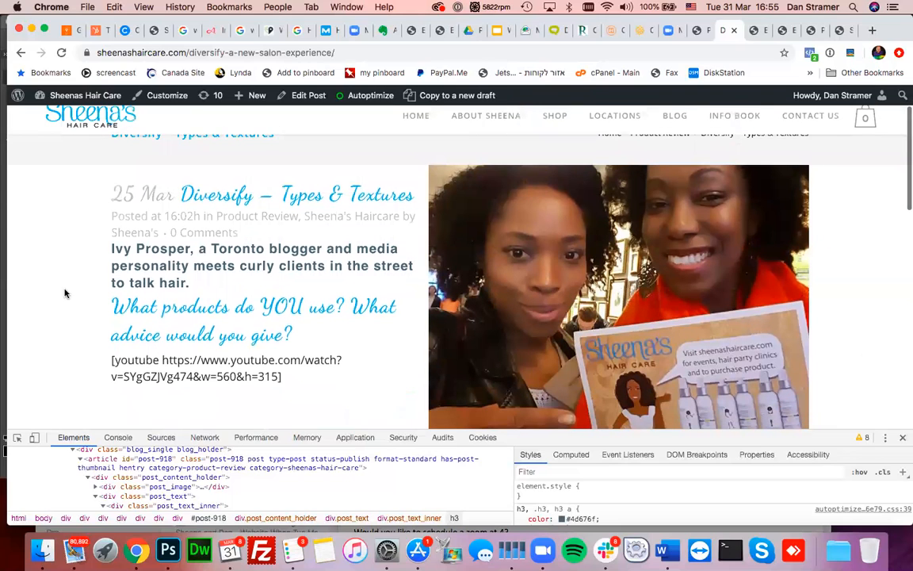
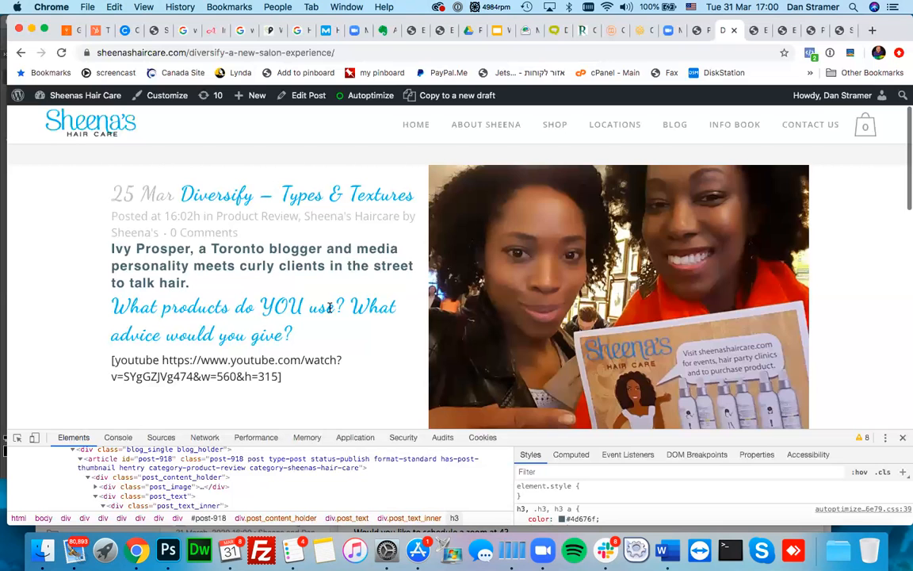
- Scroll down and back up through the Diversify – Types & Textures post to review it
scroll(335, 309, "down", 6)
scroll(335, 310, "down", 5)
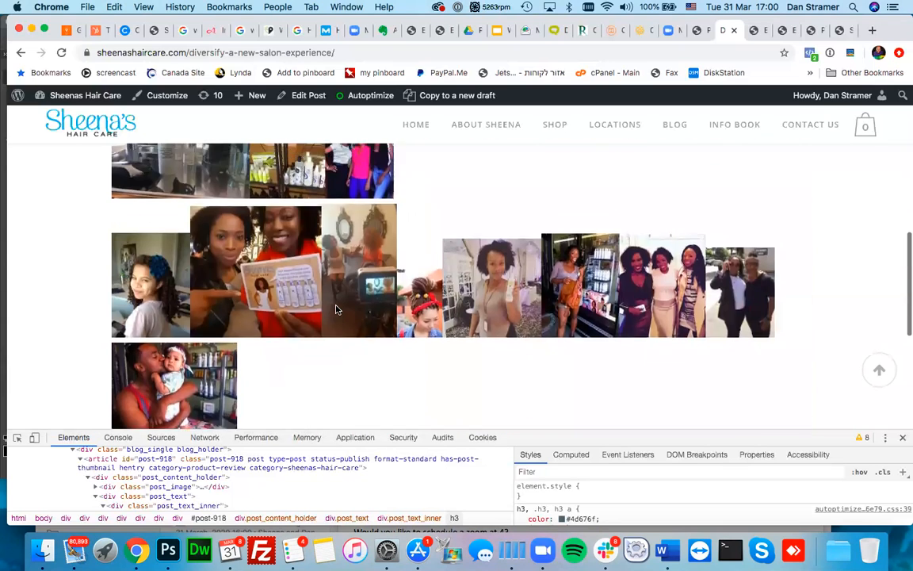
scroll(336, 310, "down", 5)
scroll(336, 310, "up", 4)
scroll(336, 310, "up", 12)
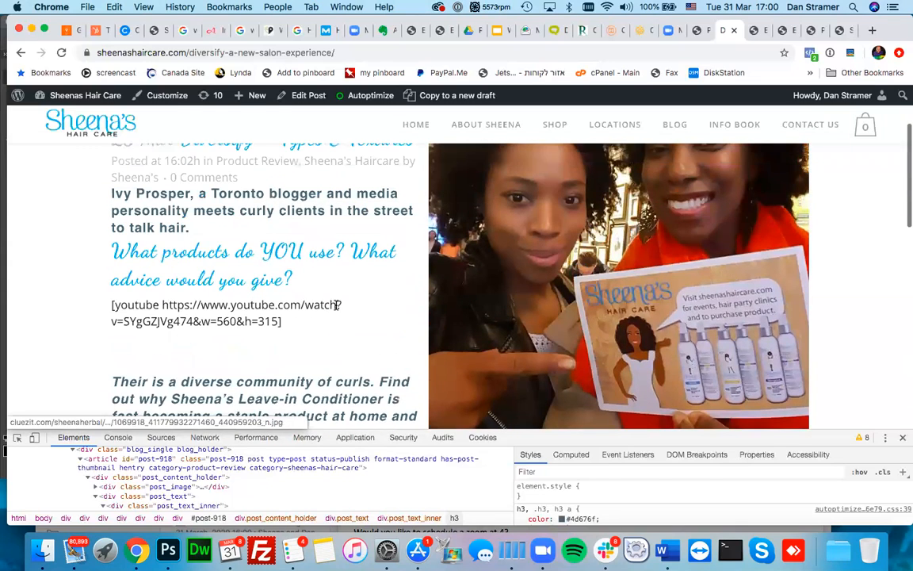
scroll(336, 310, "up", 1)
scroll(336, 308, "down", 1)
scroll(336, 307, "down", 8)
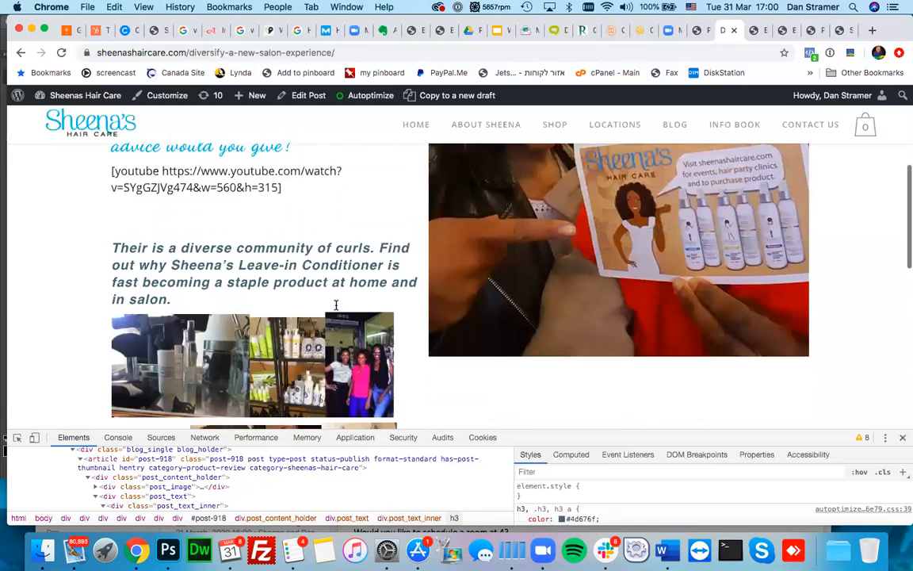
scroll(336, 310, "up", 4)
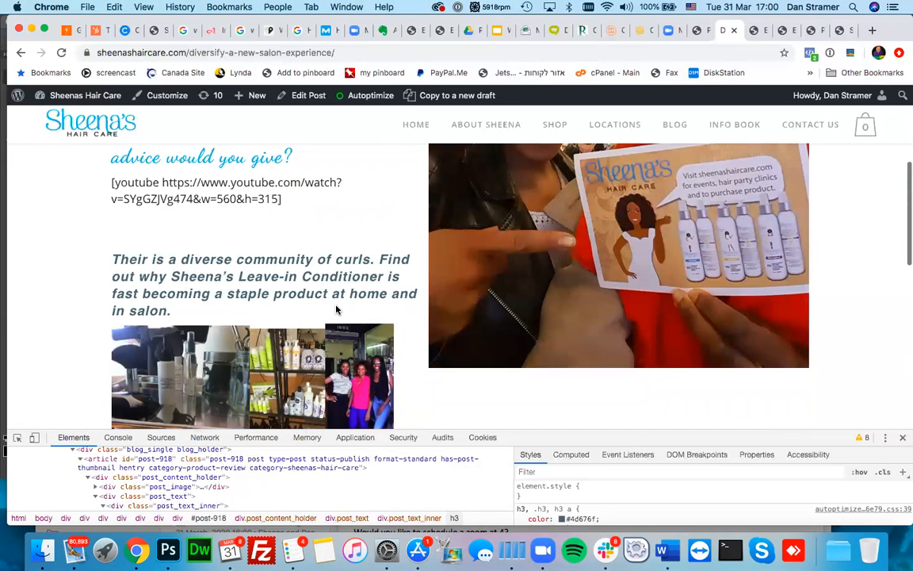
scroll(336, 309, "up", 3)
scroll(336, 305, "down", 1)
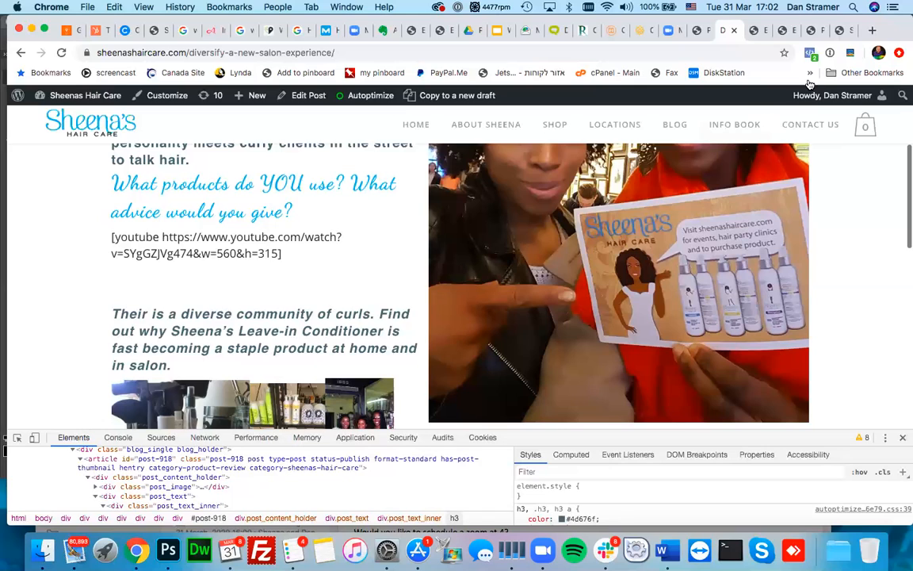
- Snooze the Chrome extension's reminder with Remind Me in an Hour, keeping the post title in view
left_click(871, 59)
left_click(842, 95)
mouse_move(844, 95)
scroll(848, 209, "down", 1)
scroll(847, 209, "up", 4)
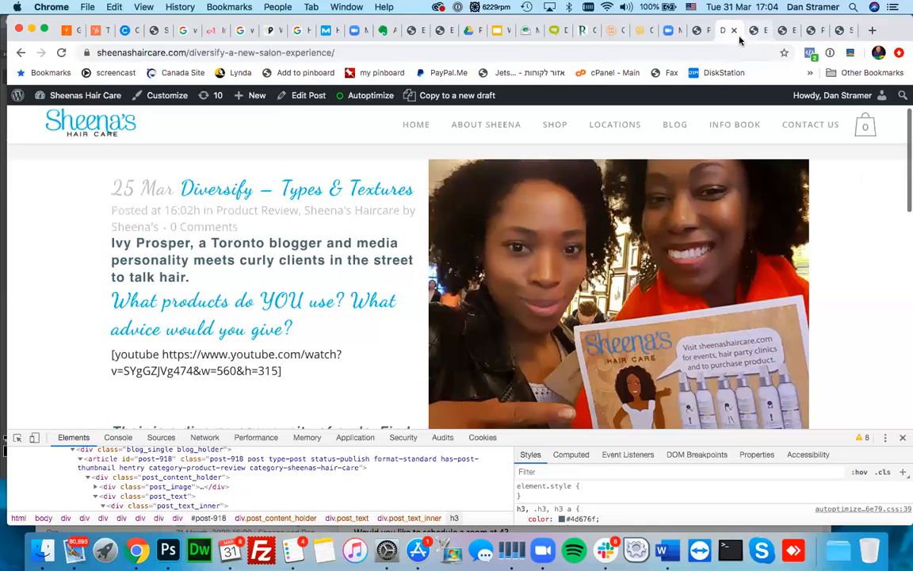
- Glance at the Pages admin list, return to the Diversify post, then go back to Home – NEW
left_click(696, 33)
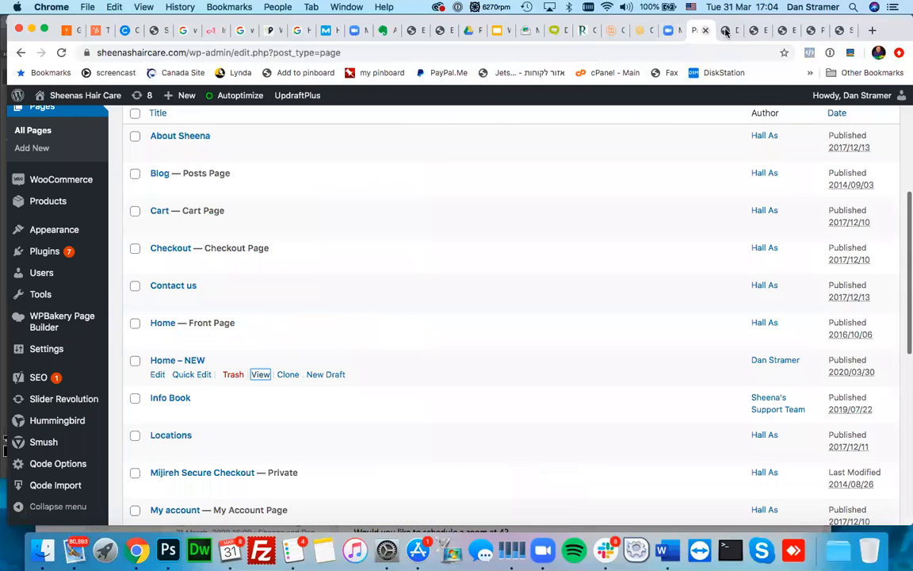
left_click(724, 32)
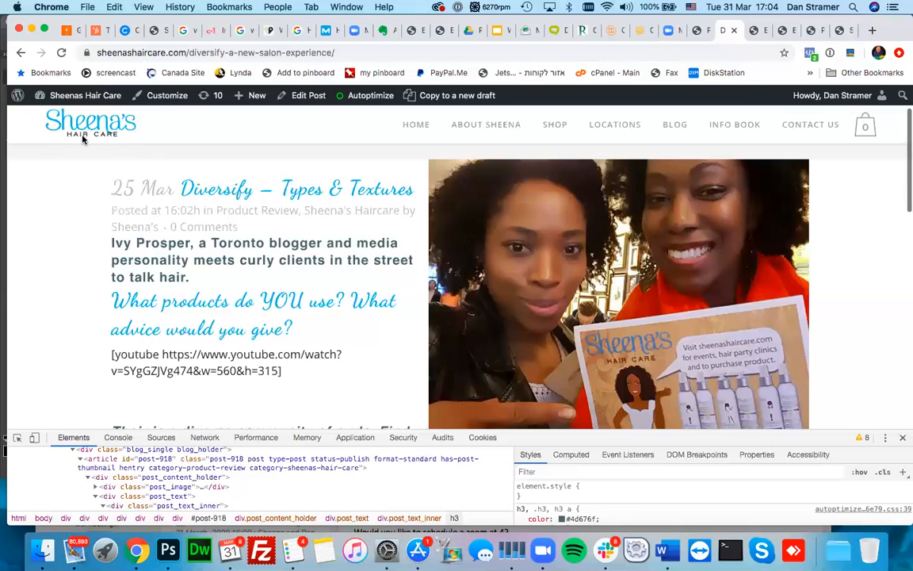
left_click(21, 51)
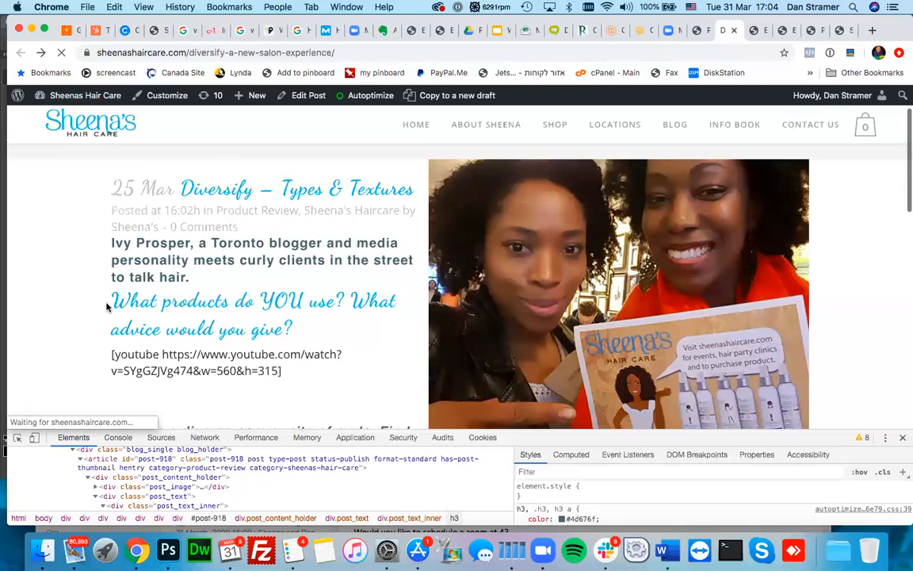